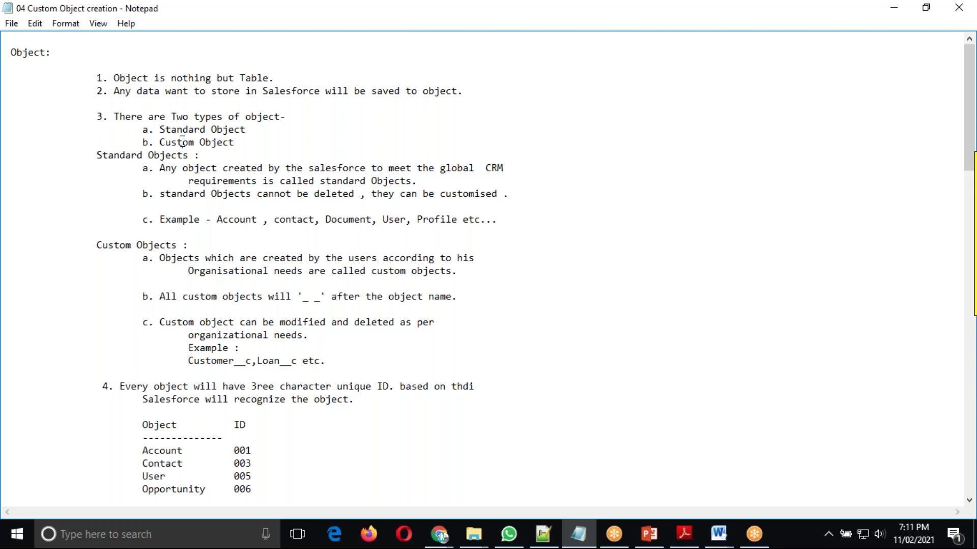
# Read the notes on the two object types and on the rules and examples for standard objects
pyautogui.click(244, 145)
pyautogui.click(160, 143)
pyautogui.click(235, 143)
pyautogui.scroll(-1, 228, 192)
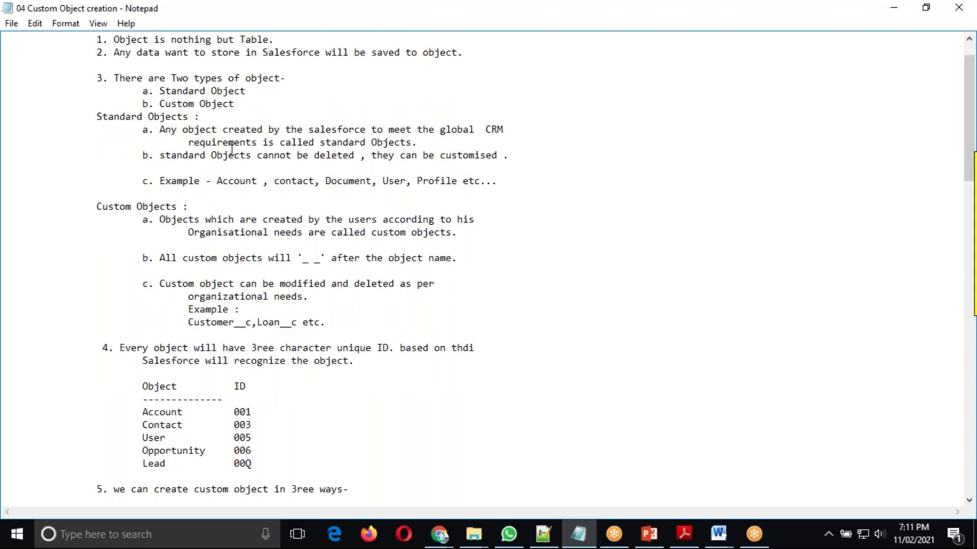
pyautogui.click(620, 270)
pyautogui.moveTo(218, 130); pyautogui.dragTo(223, 130)
pyautogui.click(285, 129)
pyautogui.click(535, 170)
pyautogui.click(519, 158)
pyautogui.click(502, 185)
pyautogui.scroll(-1, 513, 285)
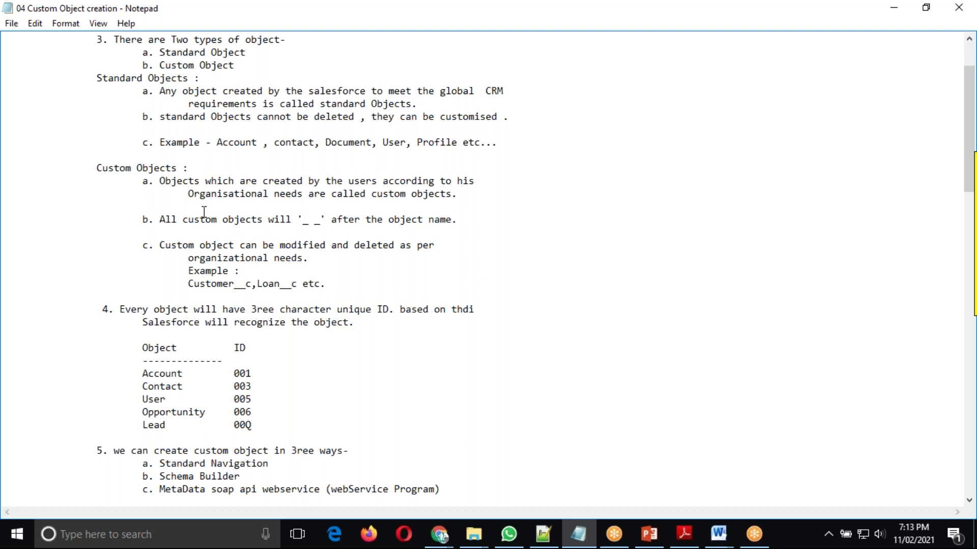
# Read the notes on custom objects, including the underscore suffix after the object name and the modification rules
pyautogui.click(204, 211)
pyautogui.click(206, 219)
pyautogui.moveTo(303, 223); pyautogui.dragTo(322, 222)
pyautogui.click(307, 225)
pyautogui.scroll(-2, 409, 274)
pyautogui.scroll(-2, 390, 290)
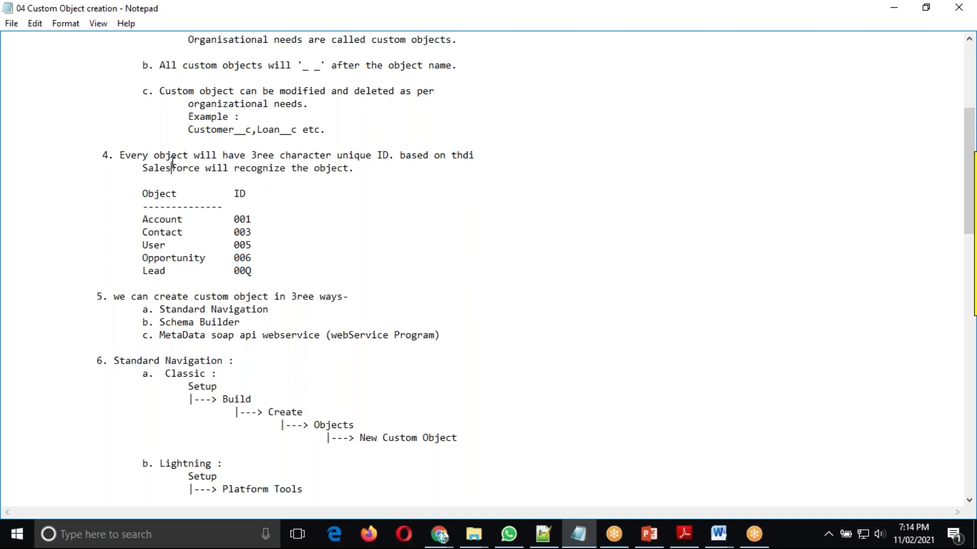
# Examine the notes on three-character object IDs, particularly the ID listed for Account
pyautogui.click(401, 156)
pyautogui.click(481, 155)
pyautogui.moveTo(236, 193); pyautogui.dragTo(242, 203)
pyautogui.click(256, 220)
pyautogui.moveTo(235, 220); pyautogui.dragTo(245, 221)
# Switch to Salesforce in Chrome, show the Accounts home page and highlight the object ID in its web address
pyautogui.hotkey('alt', 'Tab')
pyautogui.hotkey('alt', 'Tab')
pyautogui.click(439, 535)
pyautogui.moveTo(356, 477)
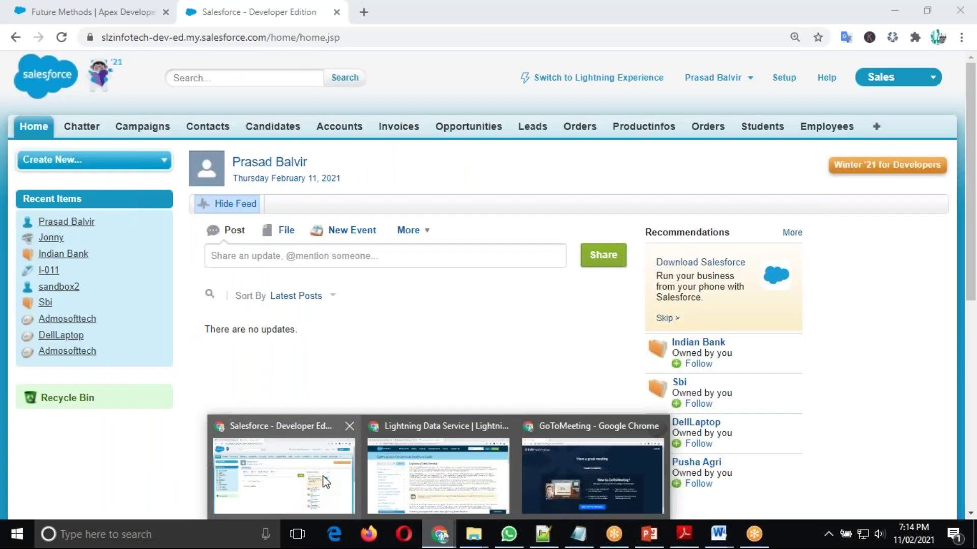
pyautogui.click(326, 482)
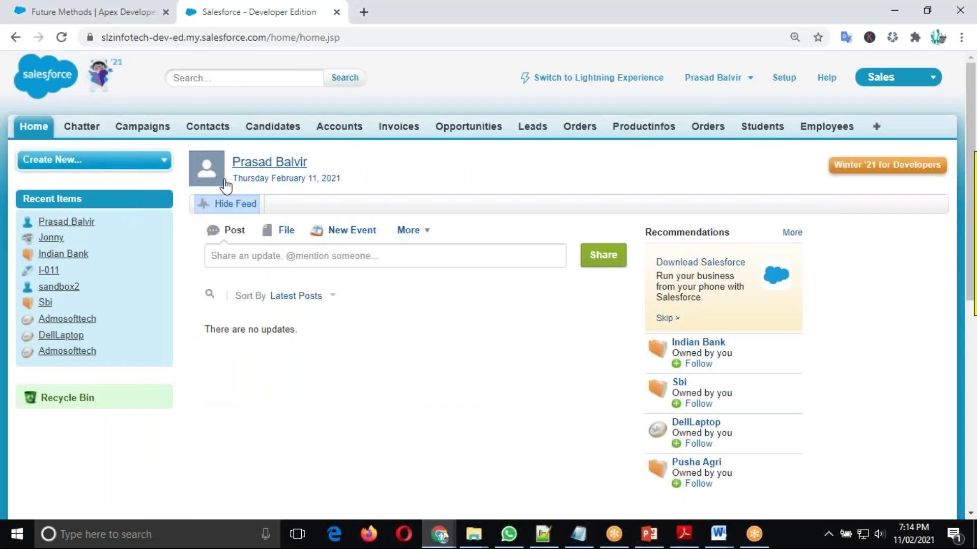
pyautogui.click(342, 129)
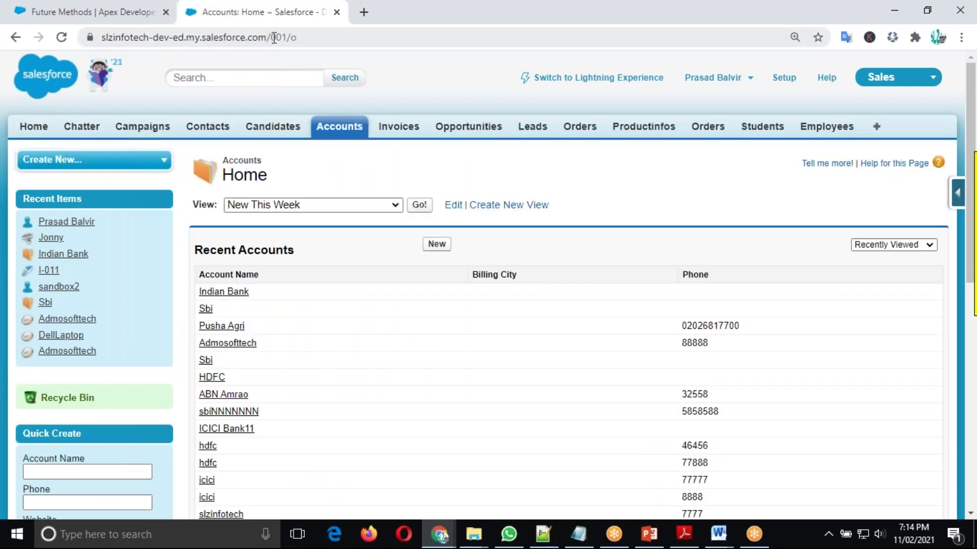
pyautogui.moveTo(271, 37); pyautogui.dragTo(292, 37)
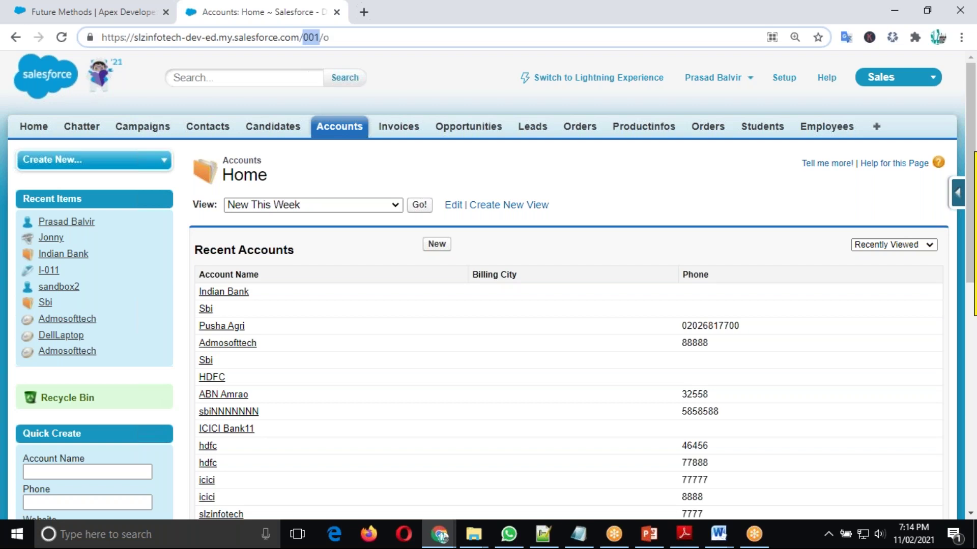
pyautogui.click(319, 38)
pyautogui.moveTo(304, 39); pyautogui.dragTo(319, 40)
# Check the ID list in the Notepad notes, then show Salesforce's Contacts home page and highlight its object ID in the address
pyautogui.hotkey('alt', 'Tab')
pyautogui.click(251, 221)
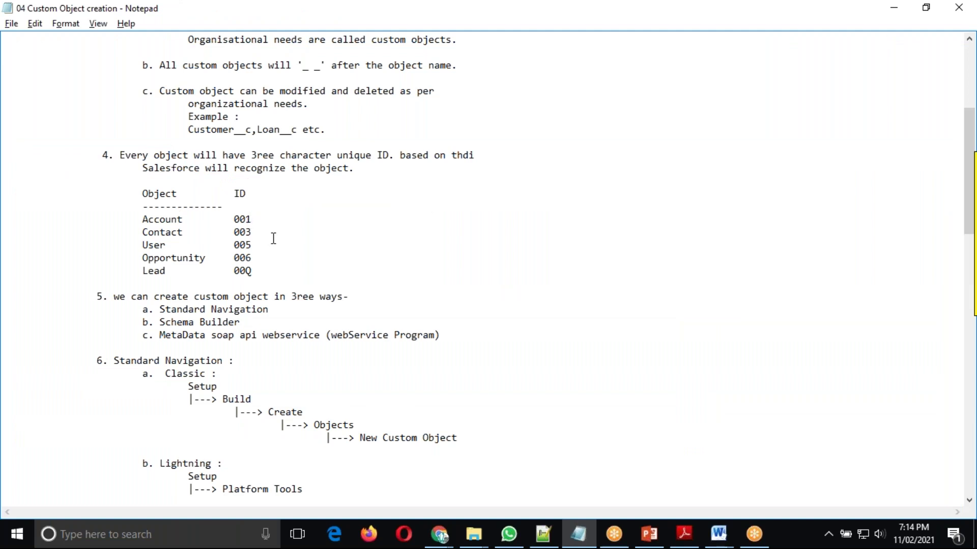
pyautogui.hotkey('alt', 'Tab')
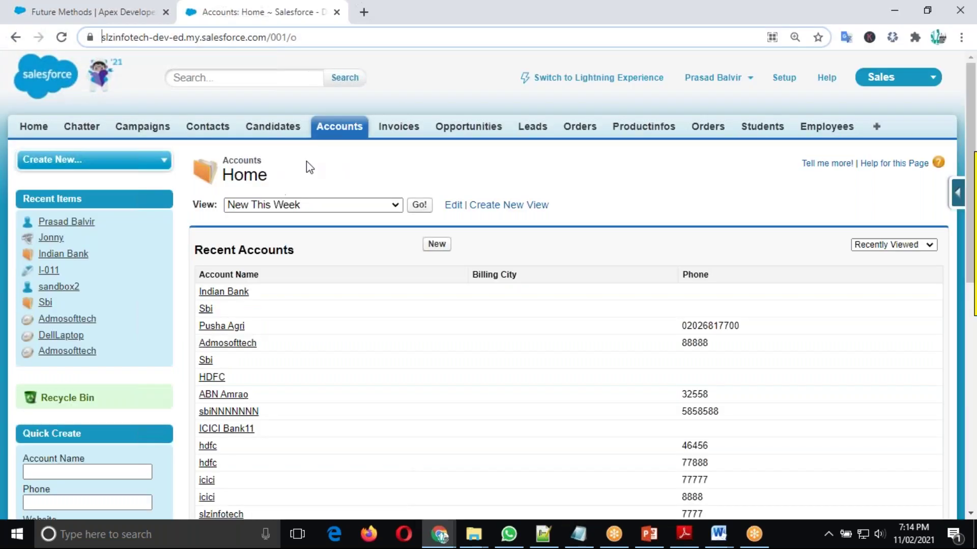
pyautogui.click(206, 128)
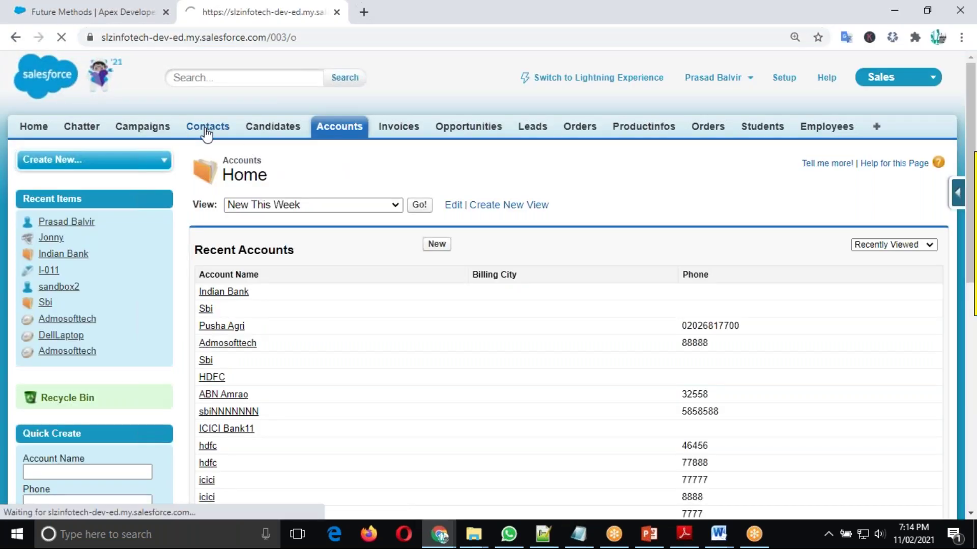
pyautogui.doubleClick(282, 37)
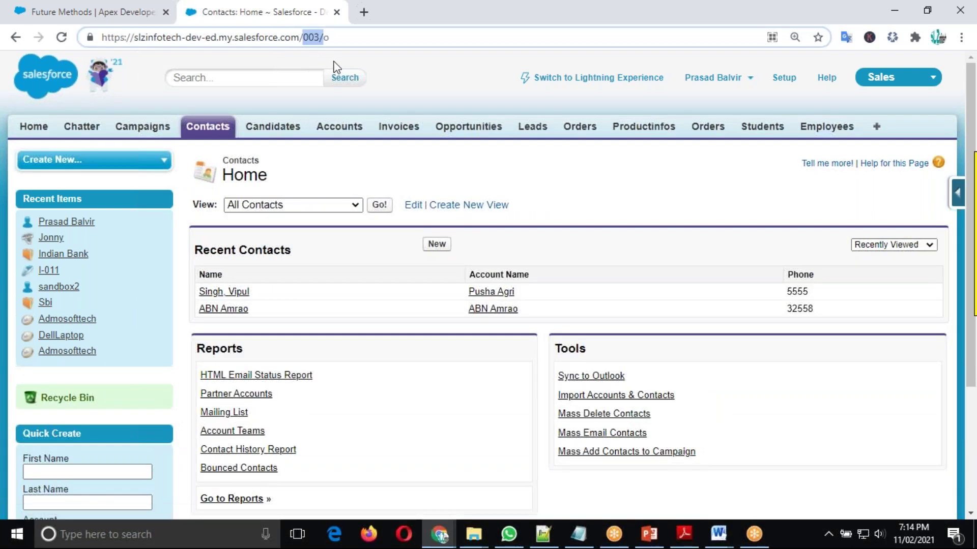
# Return to the Notepad notes and examine the ID listed for the Lead object
pyautogui.hotkey('alt', 'Tab')
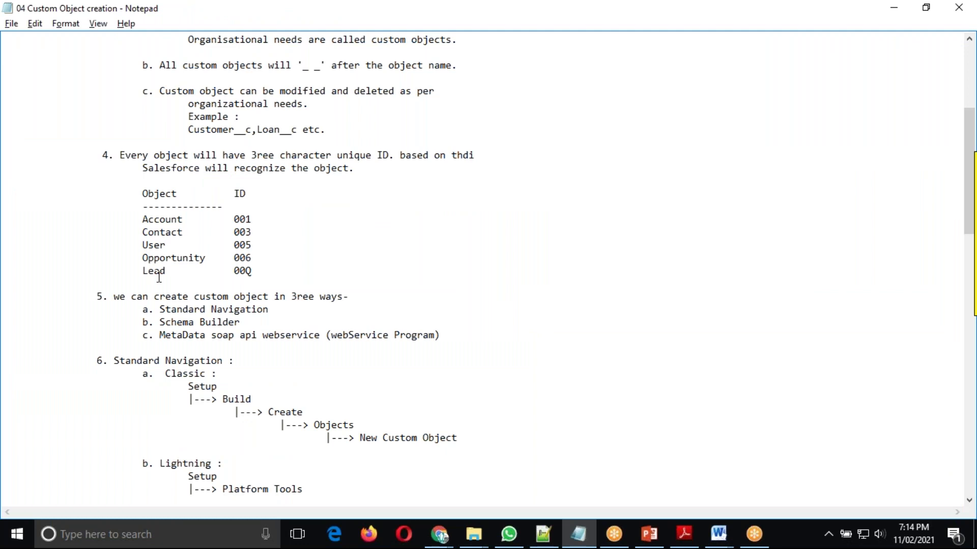
pyautogui.doubleClick(237, 271)
pyautogui.click(265, 270)
# Read the notes on the three ways to create a custom object, from standard navigation to Schema Builder and the metadata web service
pyautogui.scroll(-2, 503, 257)
pyautogui.scroll(-1, 503, 259)
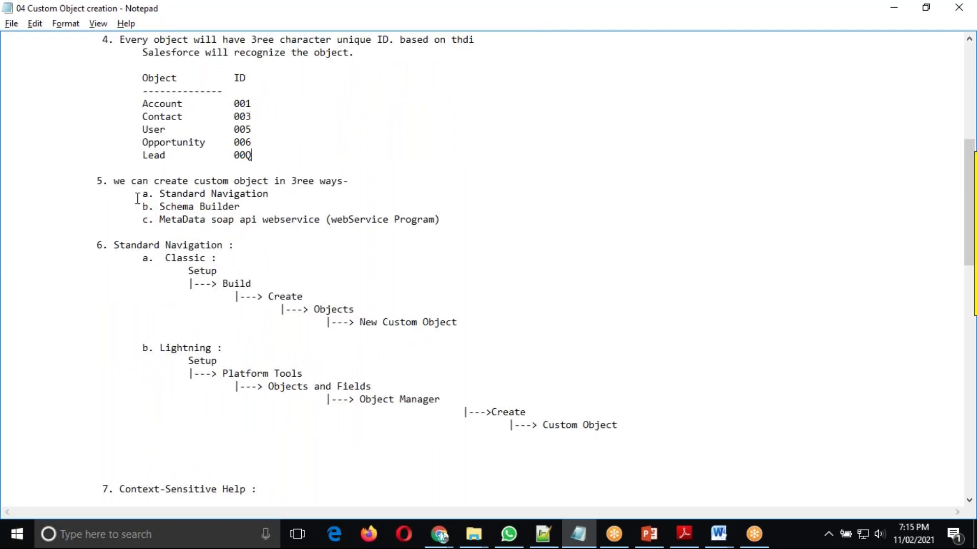
pyautogui.click(240, 183)
pyautogui.click(342, 195)
pyautogui.click(115, 182)
pyautogui.click(348, 180)
pyautogui.click(249, 210)
pyautogui.click(449, 219)
pyautogui.moveTo(159, 194); pyautogui.dragTo(266, 209)
pyautogui.click(280, 209)
# Switch to Salesforce in Chrome and go to the Custom Objects list under Create in Setup
pyautogui.hotkey('alt', 'Tab')
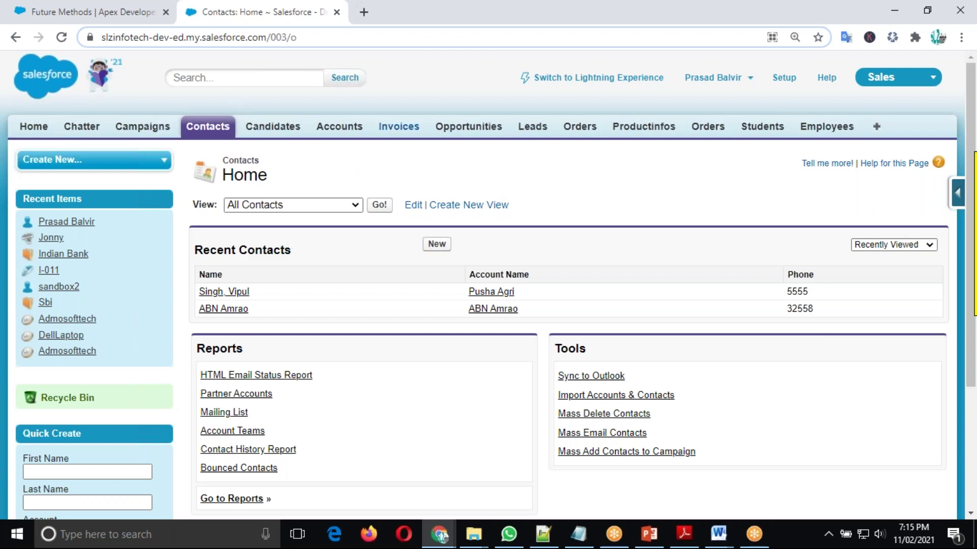
pyautogui.click(785, 79)
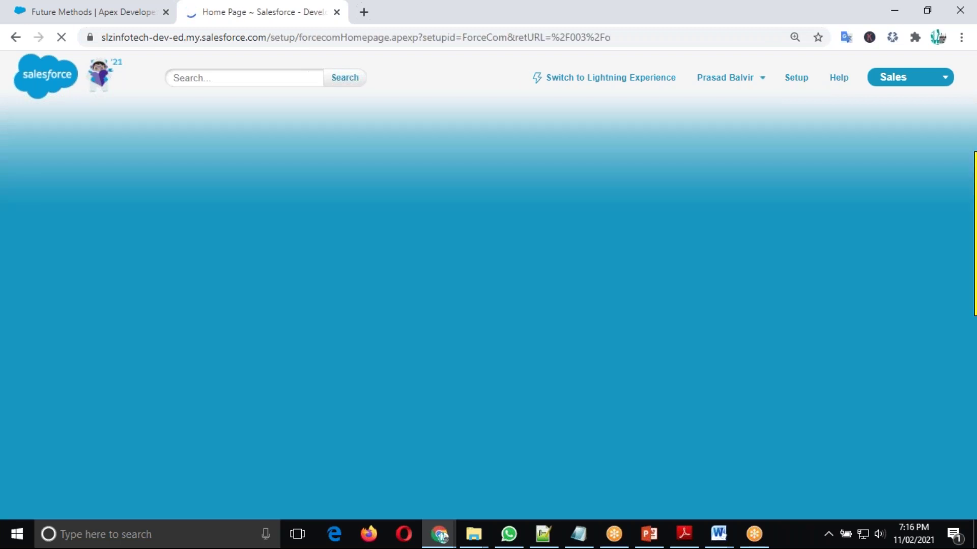
pyautogui.scroll(-1, 238, 174)
pyautogui.scroll(-10, 239, 178)
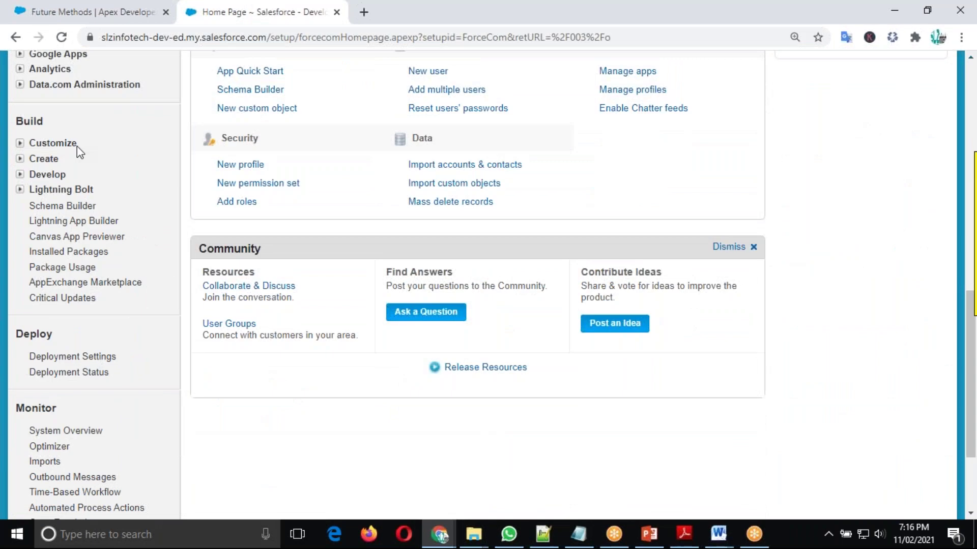
pyautogui.click(20, 160)
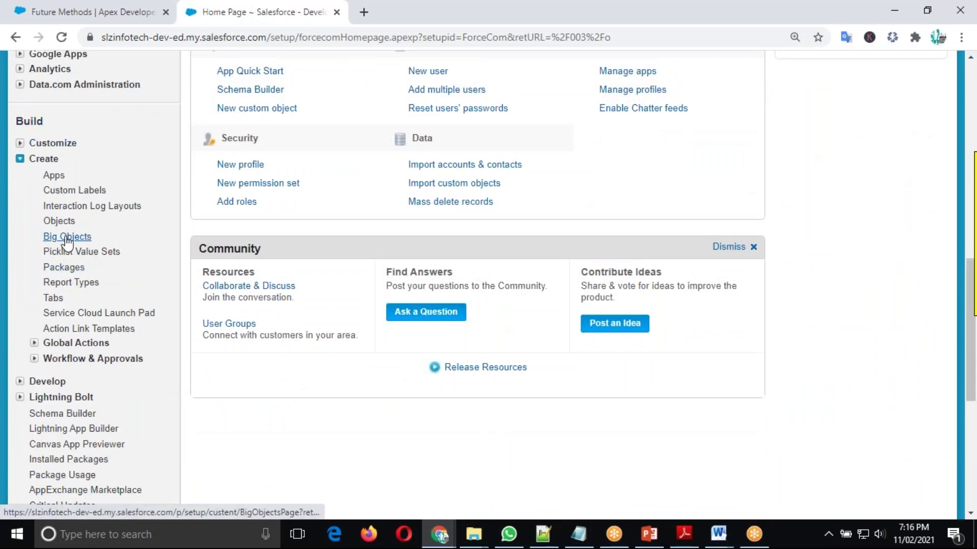
pyautogui.click(58, 222)
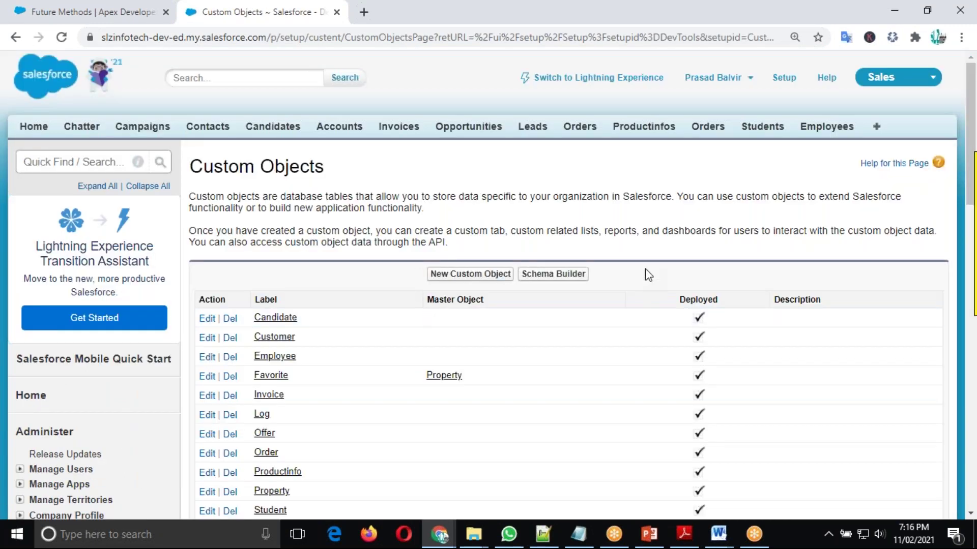
# Start a new custom object and bring its Custom Object Information section into view
pyautogui.scroll(-2, 633, 226)
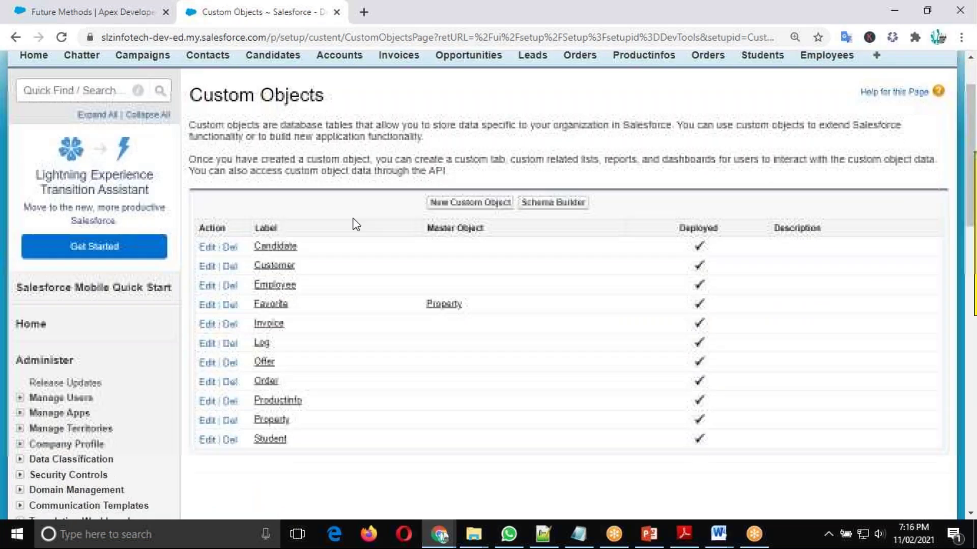
pyautogui.click(480, 203)
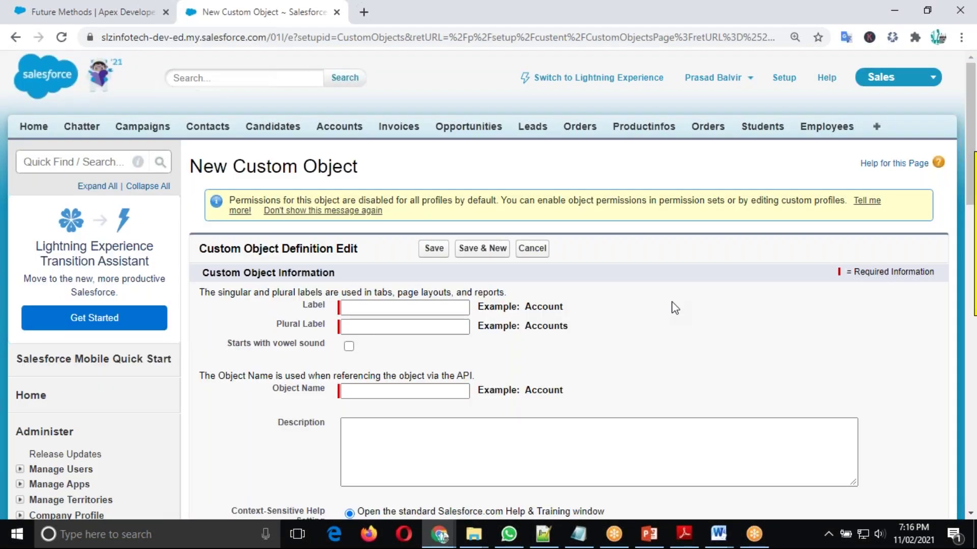
pyautogui.scroll(-3, 676, 307)
pyautogui.click(696, 180)
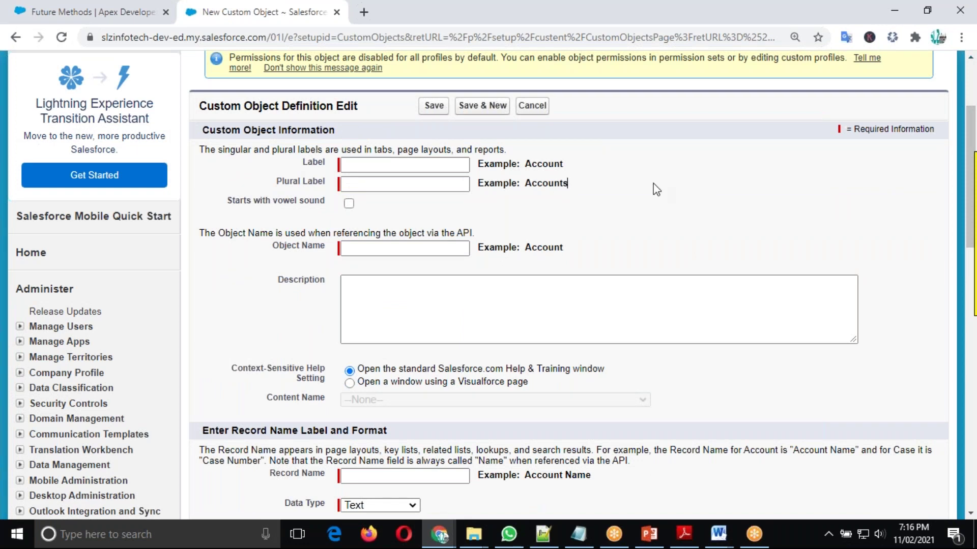
# Set the new custom object's label to Department
pyautogui.click(361, 163)
pyautogui.click(361, 164)
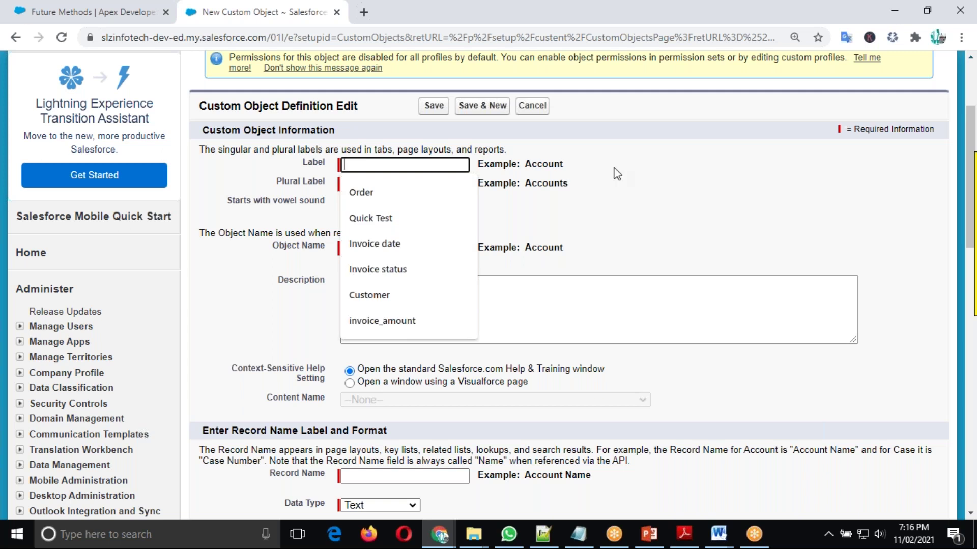
pyautogui.click(615, 172)
pyautogui.click(350, 165)
pyautogui.click(349, 165)
pyautogui.write('De')
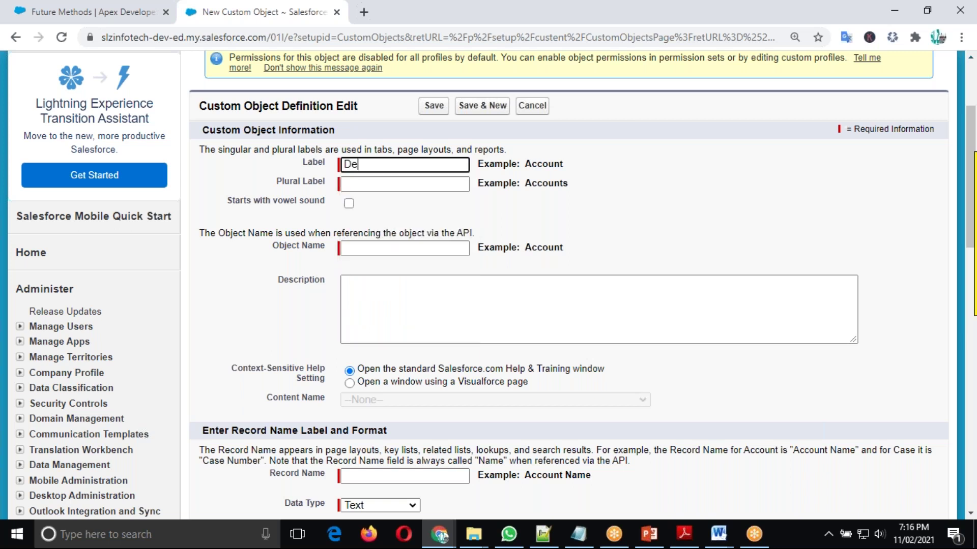
pyautogui.write('partment')
# Examine the Label and Plural Label fields of the new custom object
pyautogui.doubleClick(304, 161)
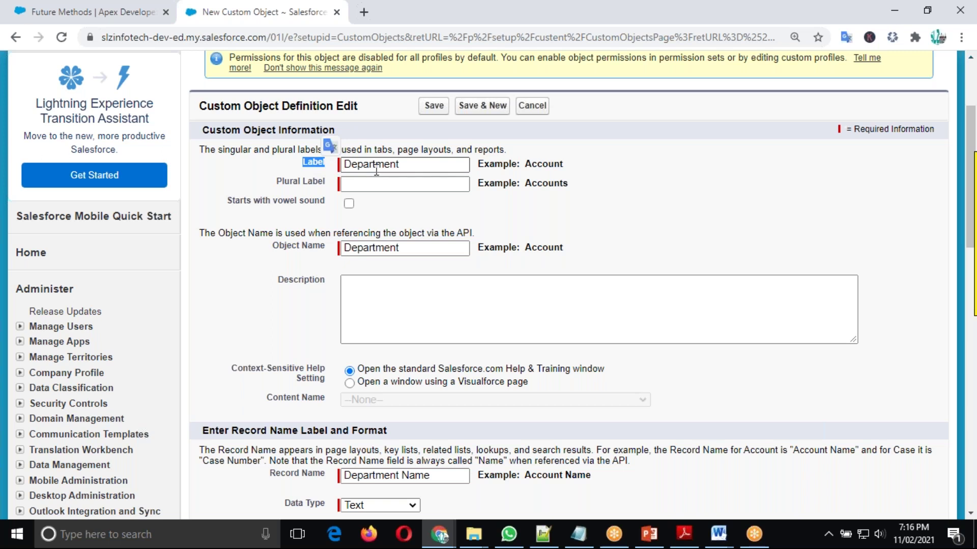
pyautogui.click(326, 159)
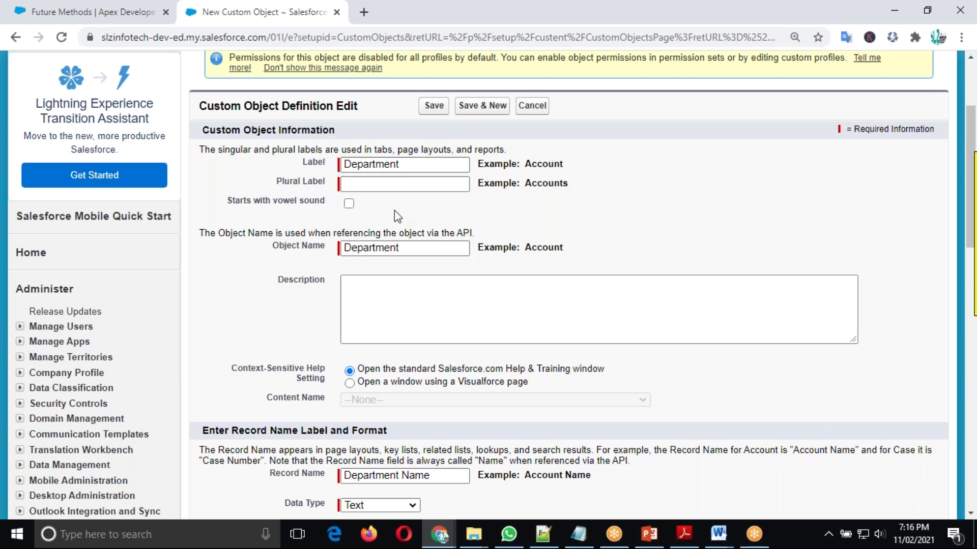
pyautogui.click(415, 164)
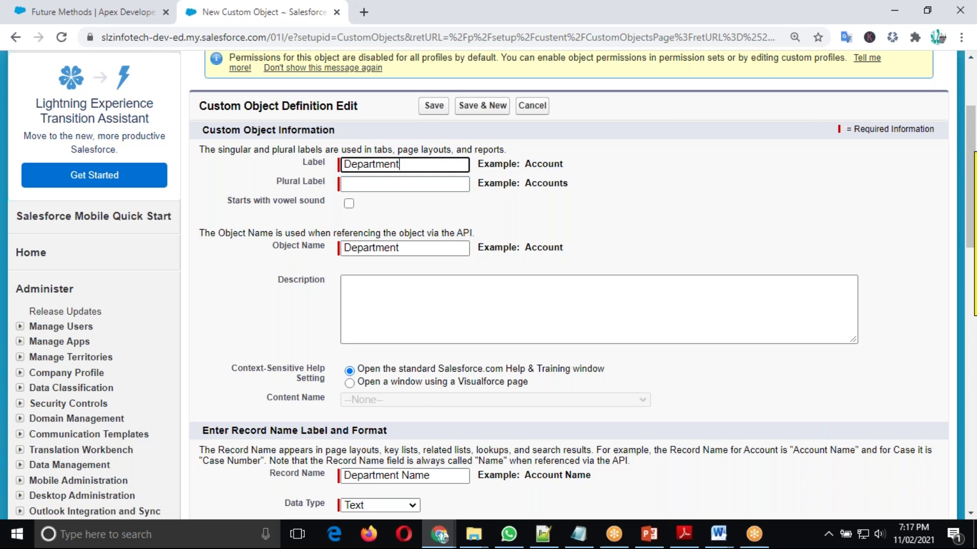
pyautogui.doubleClick(305, 160)
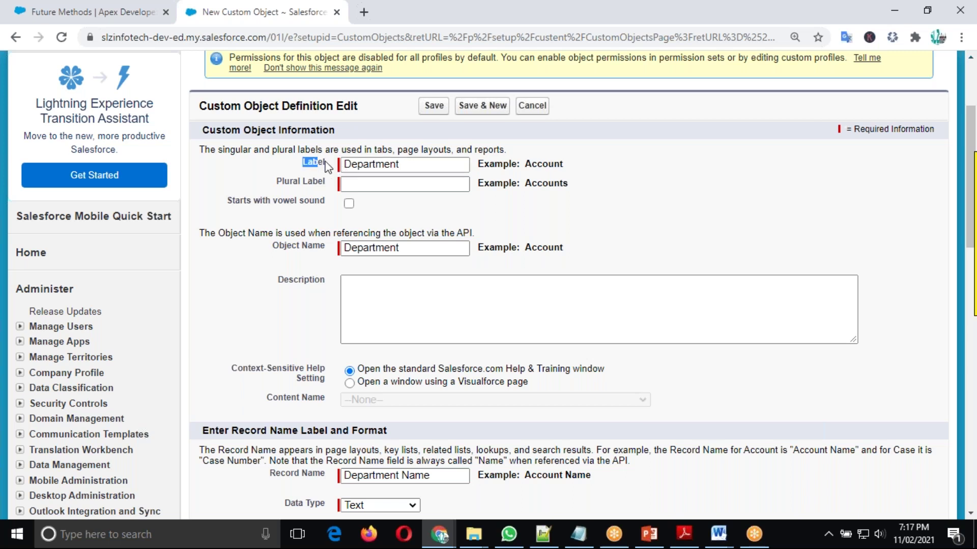
pyautogui.click(407, 164)
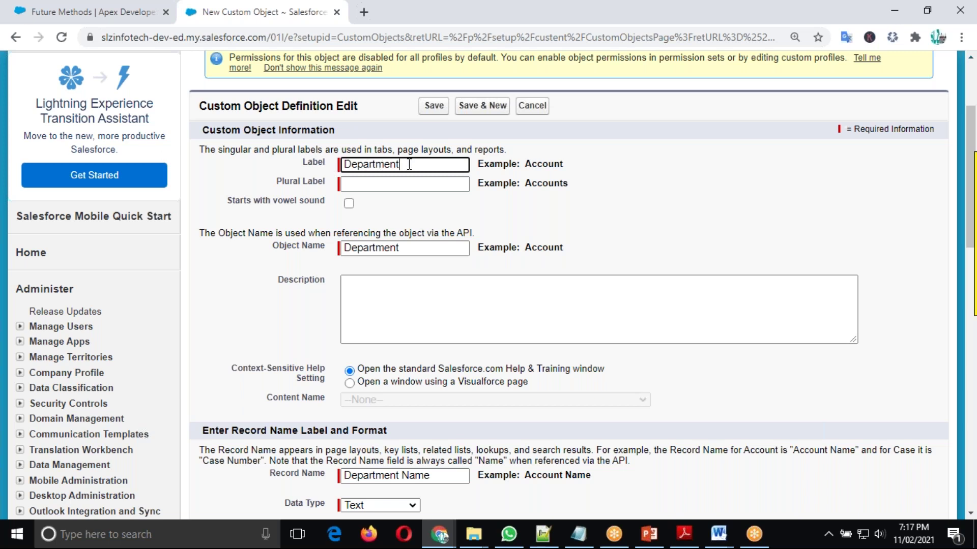
pyautogui.click(357, 166)
pyautogui.click(371, 183)
pyautogui.click(363, 183)
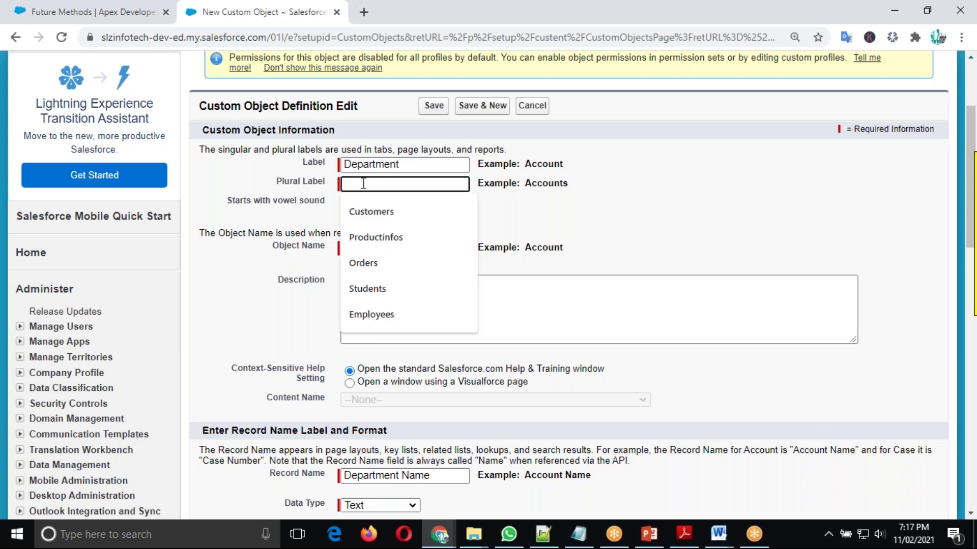
pyautogui.click(295, 186)
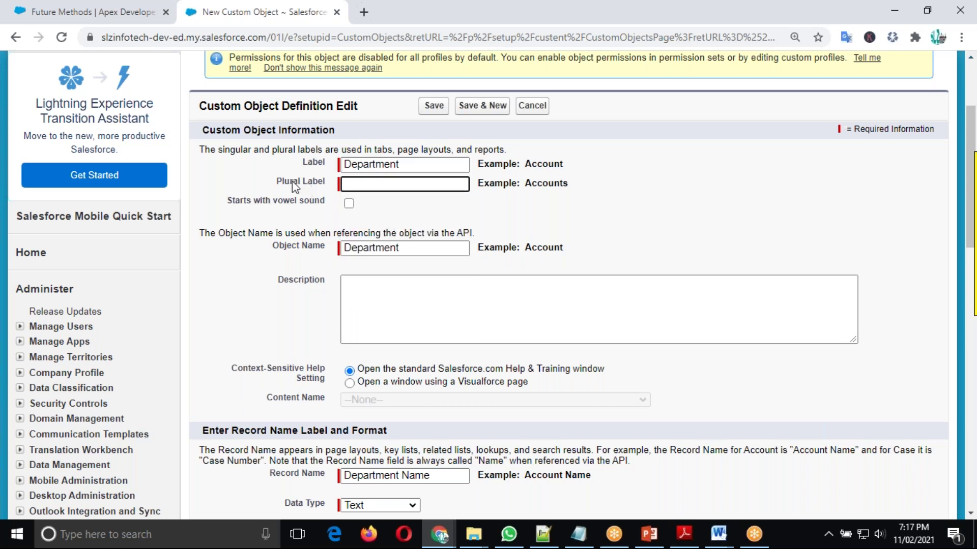
pyautogui.click(403, 164)
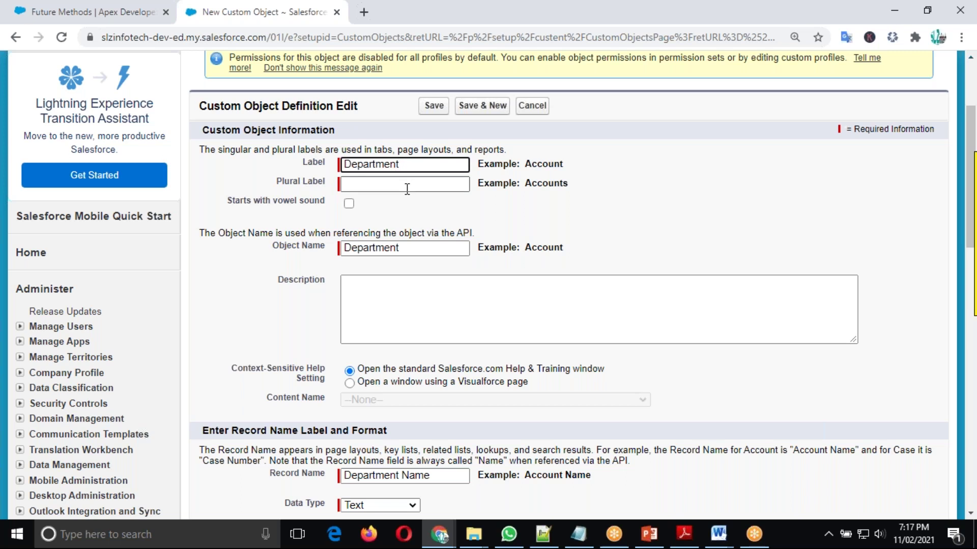
pyautogui.click(361, 185)
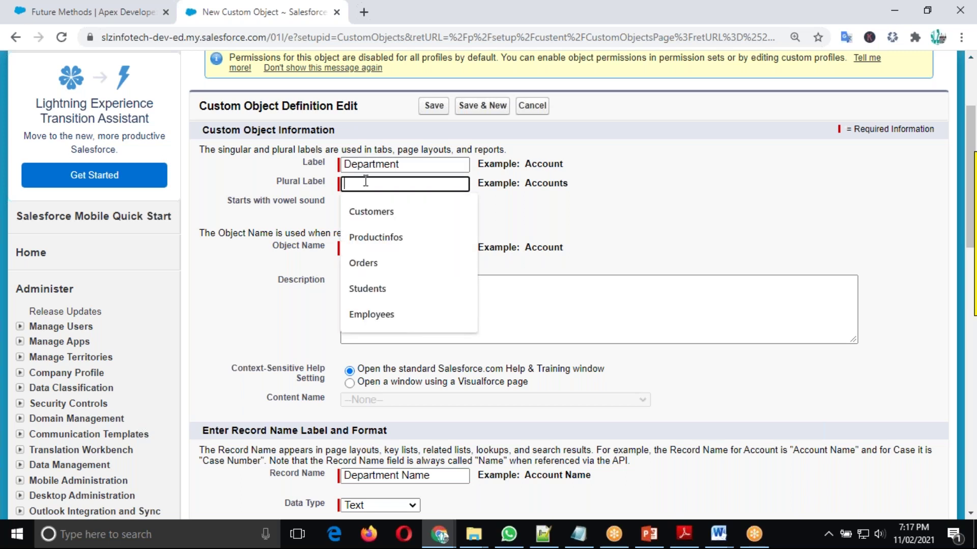
pyautogui.write('Dem')
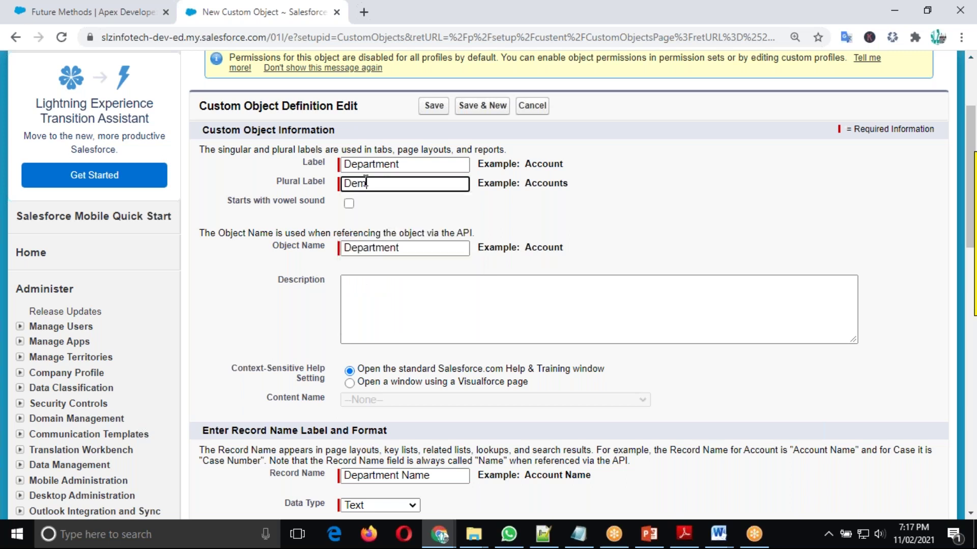
pyautogui.write('partmet')
pyautogui.press('BackSpace')
pyautogui.write('ents')
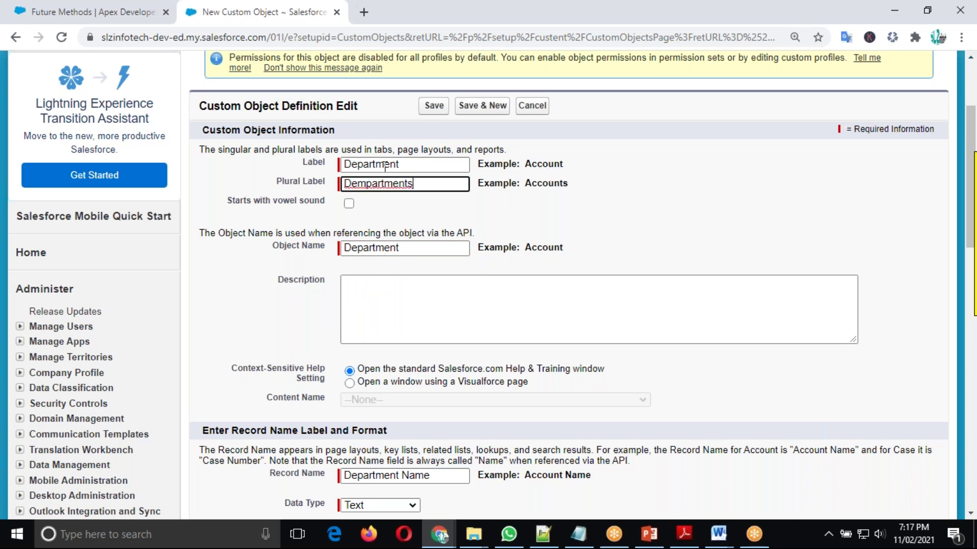
# Reuse the singular label's text to set the custom object's plural label to Departments
pyautogui.moveTo(399, 164); pyautogui.dragTo(316, 167)
pyautogui.hotkey('ctrl', 'c')
pyautogui.moveTo(418, 184); pyautogui.dragTo(336, 185)
pyautogui.hotkey('ctrl', 'v')
pyautogui.write('s')
pyautogui.click(442, 194)
pyautogui.click(360, 182)
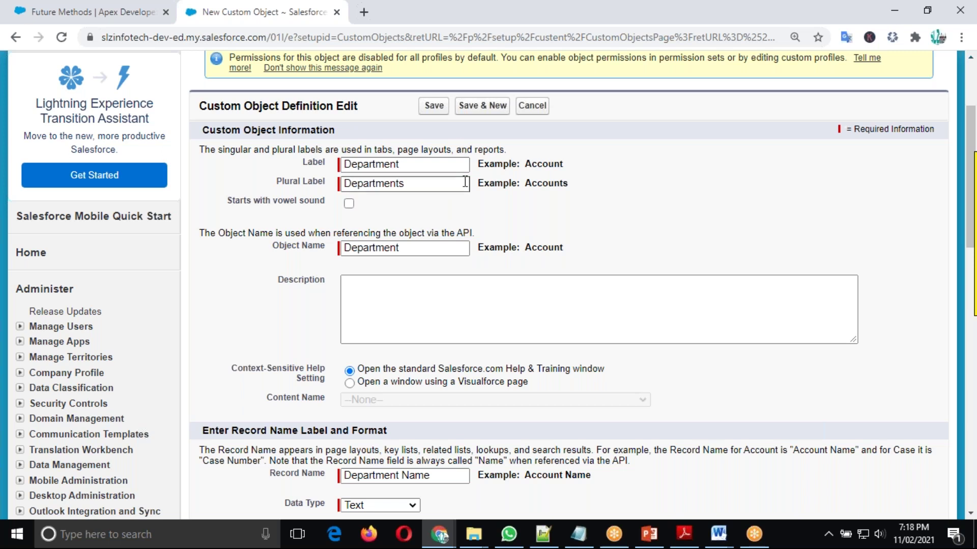
# Try out the Starts with vowel sound option beneath the custom object's singular and plural labels
pyautogui.click(370, 169)
pyautogui.click(410, 184)
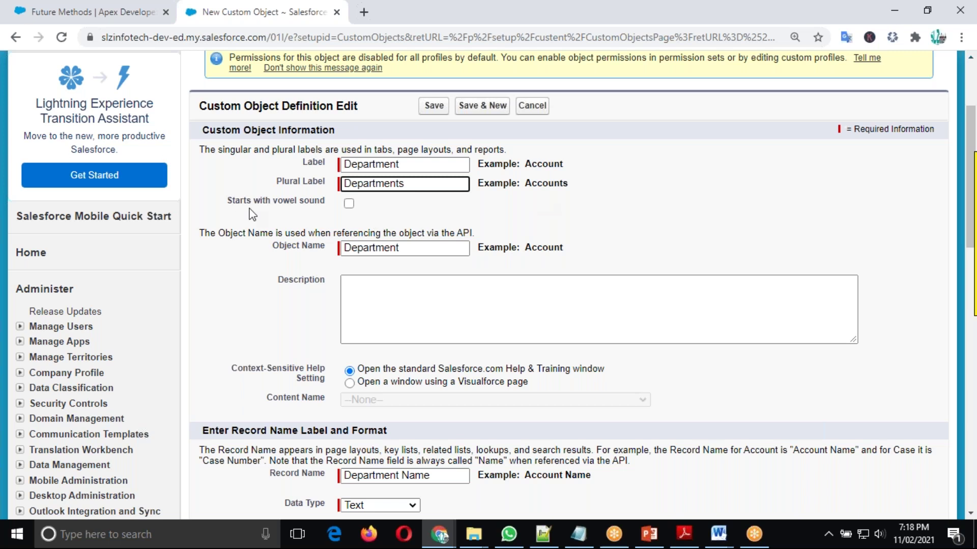
pyautogui.click(349, 205)
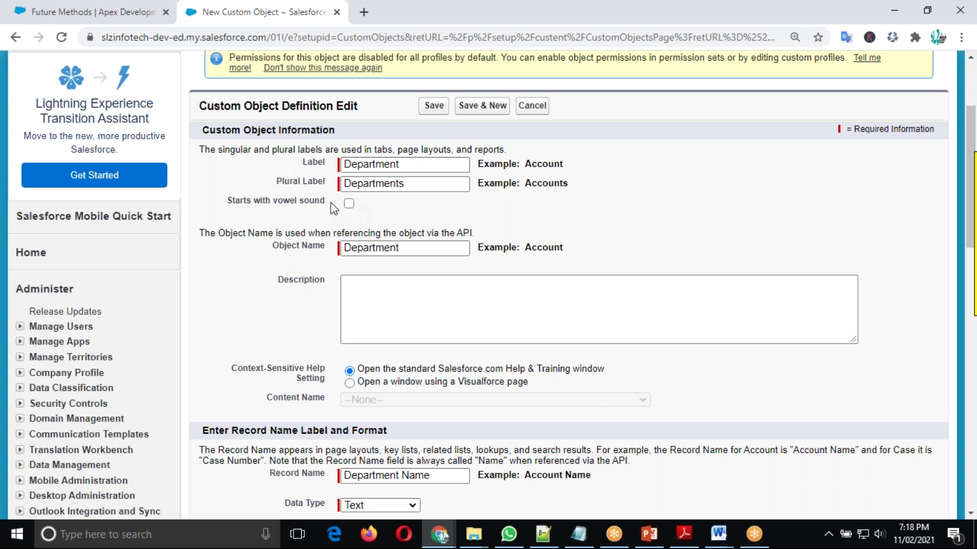
pyautogui.click(348, 205)
pyautogui.click(349, 204)
# Examine the custom object's Object Name, Description and Context-Sensitive Help Setting fields
pyautogui.click(368, 248)
pyautogui.scroll(-1, 569, 232)
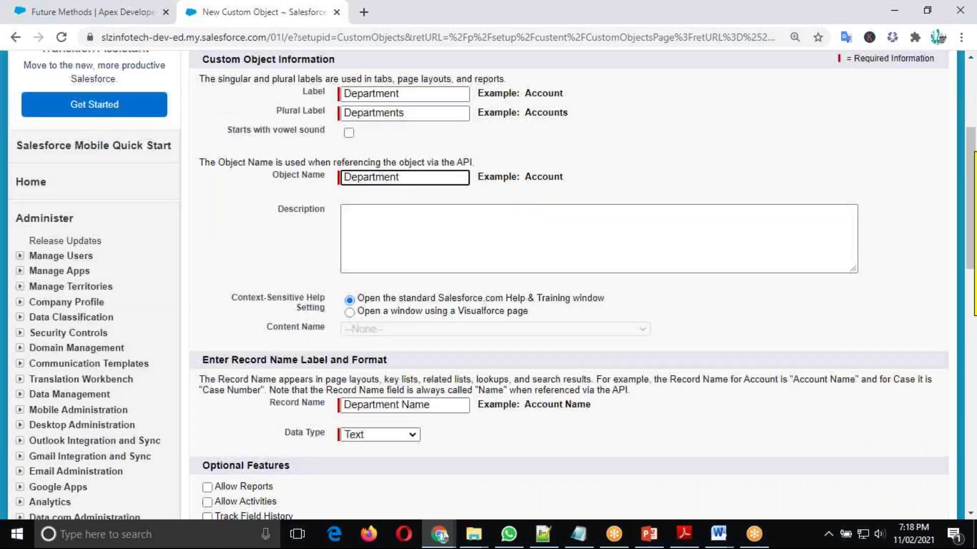
pyautogui.click(362, 216)
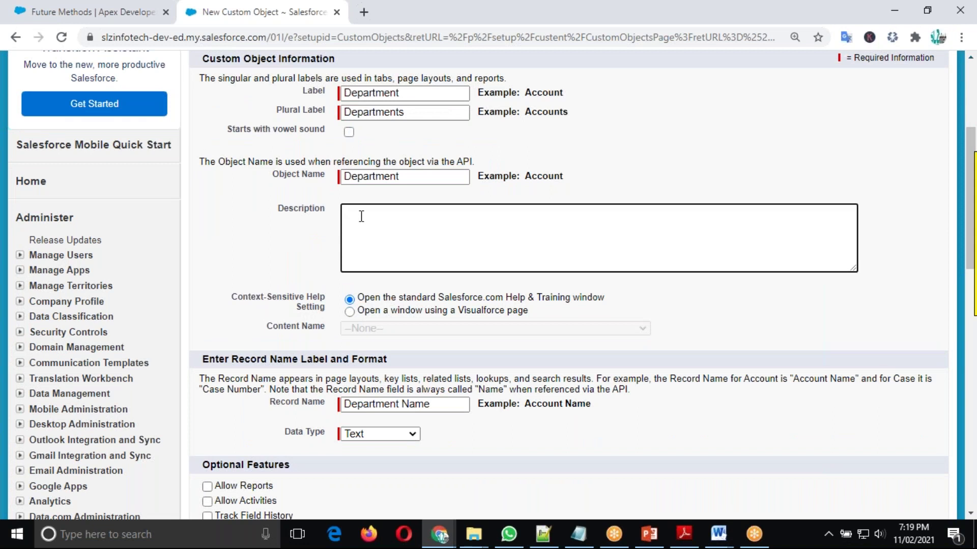
pyautogui.scroll(-5, 534, 237)
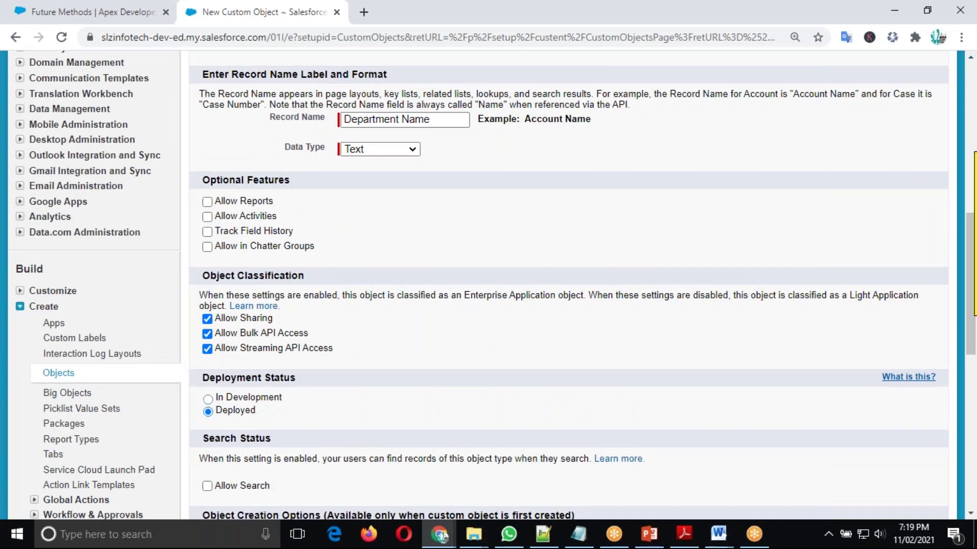
pyautogui.scroll(3, 434, 187)
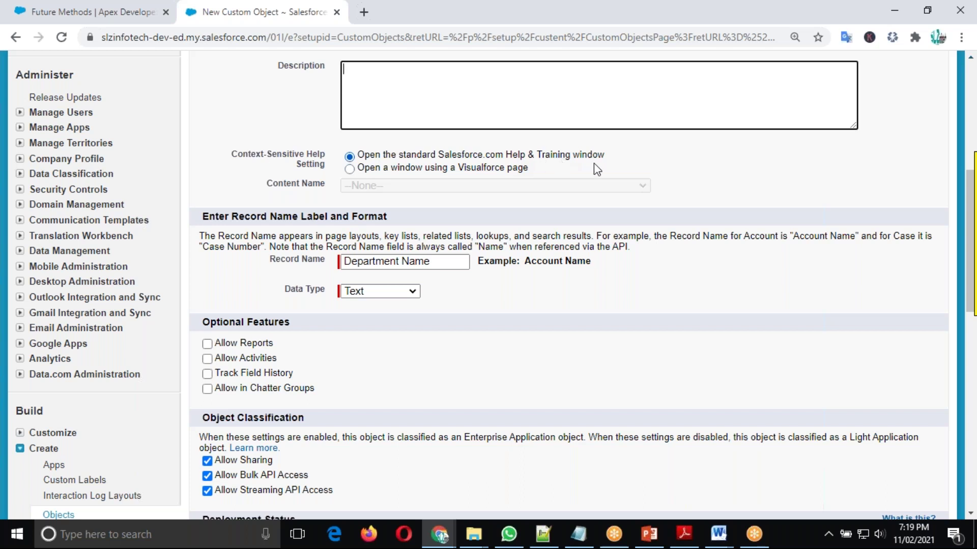
pyautogui.scroll(2, 626, 170)
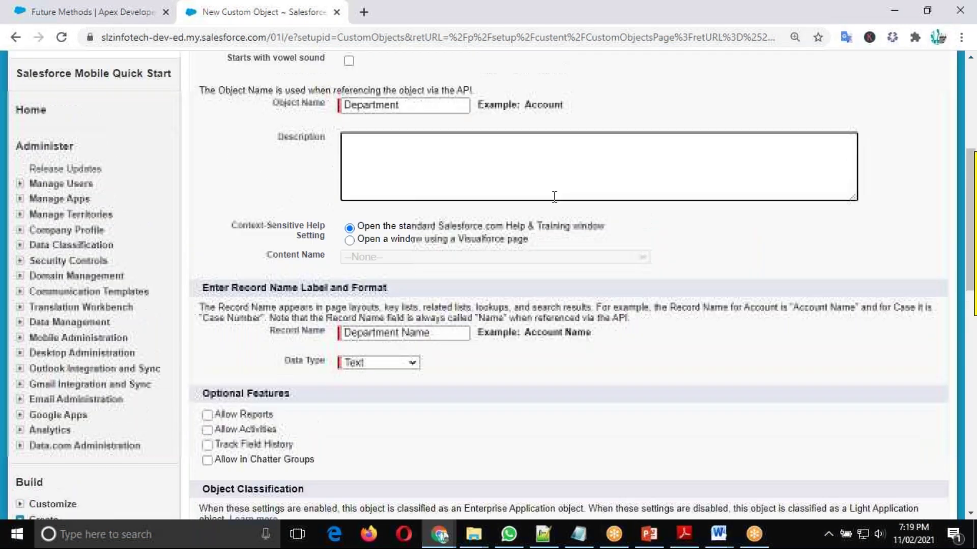
# Try to open the New Custom Object page's help link in a new browser tab
pyautogui.scroll(5, 556, 196)
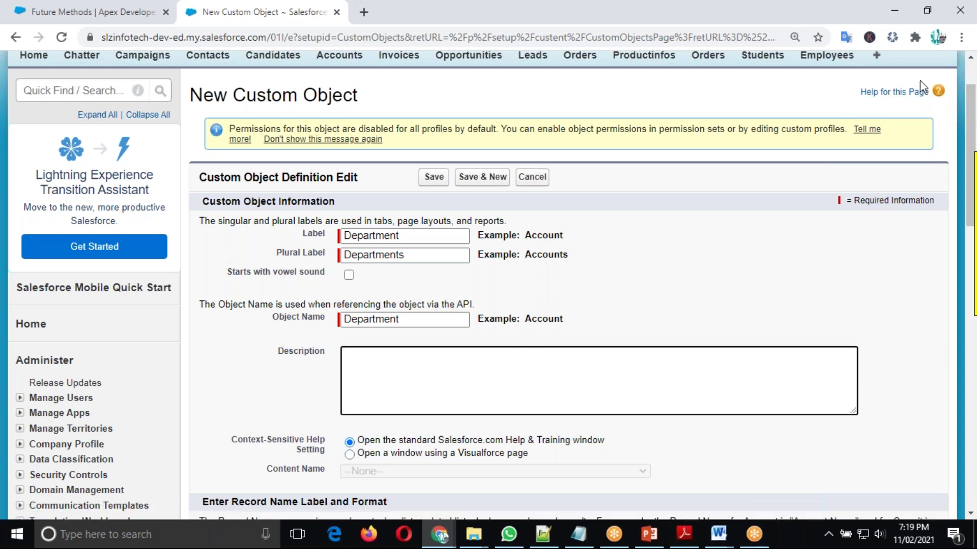
pyautogui.scroll(-2, 606, 274)
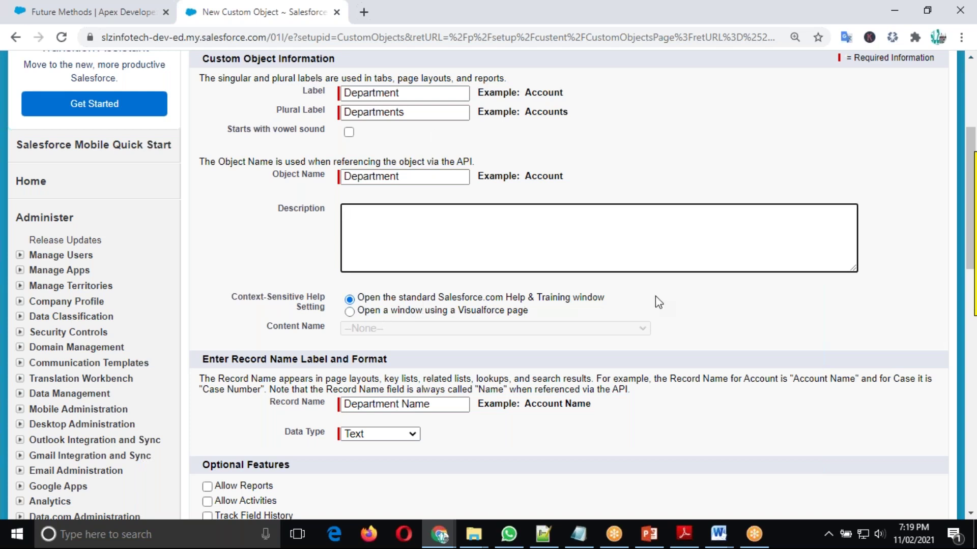
pyautogui.scroll(5, 670, 213)
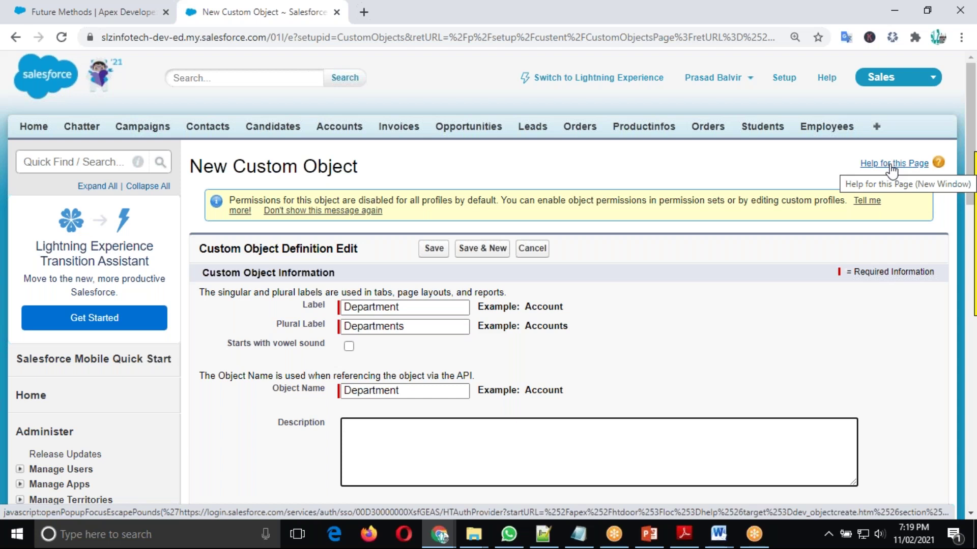
pyautogui.rightClick(892, 171)
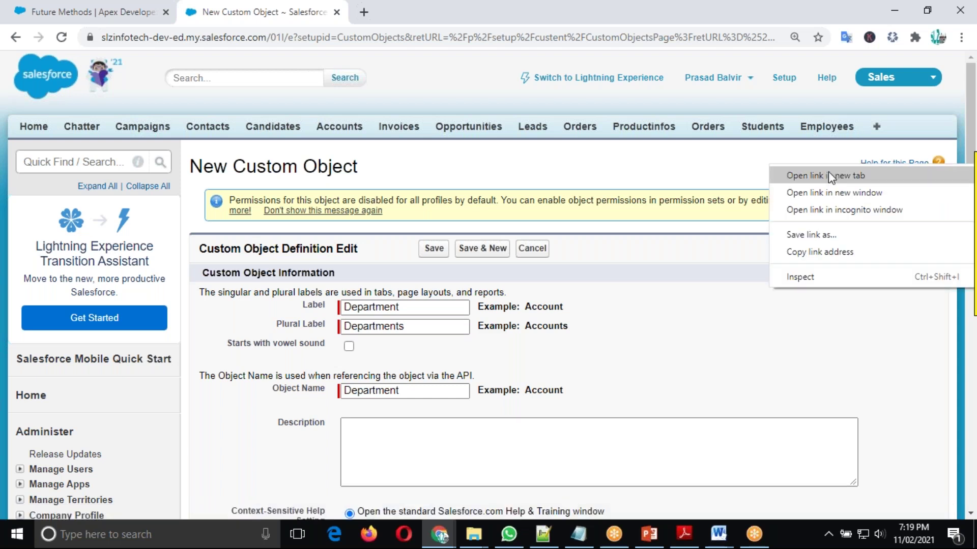
pyautogui.click(828, 172)
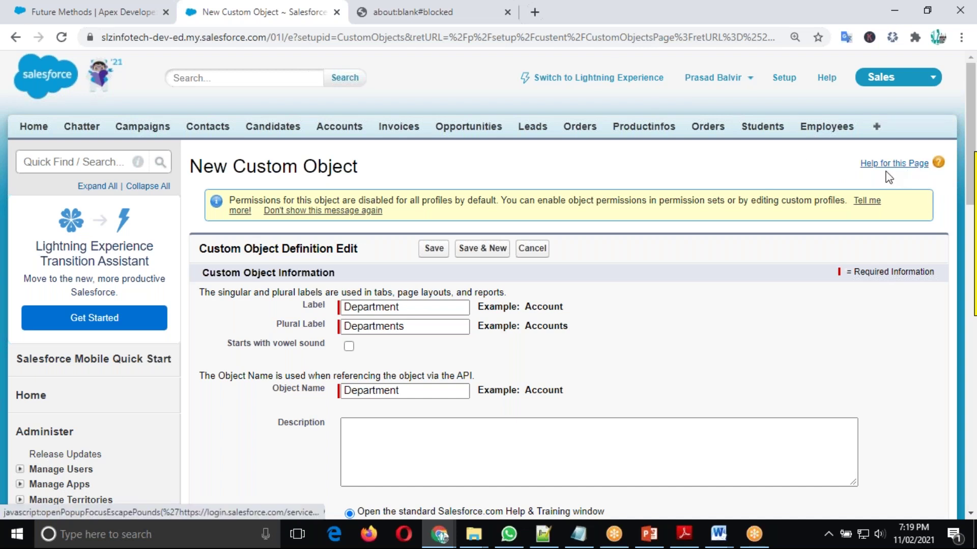
# Choose Text as the data type for the Department Name record name
pyautogui.scroll(-4, 746, 286)
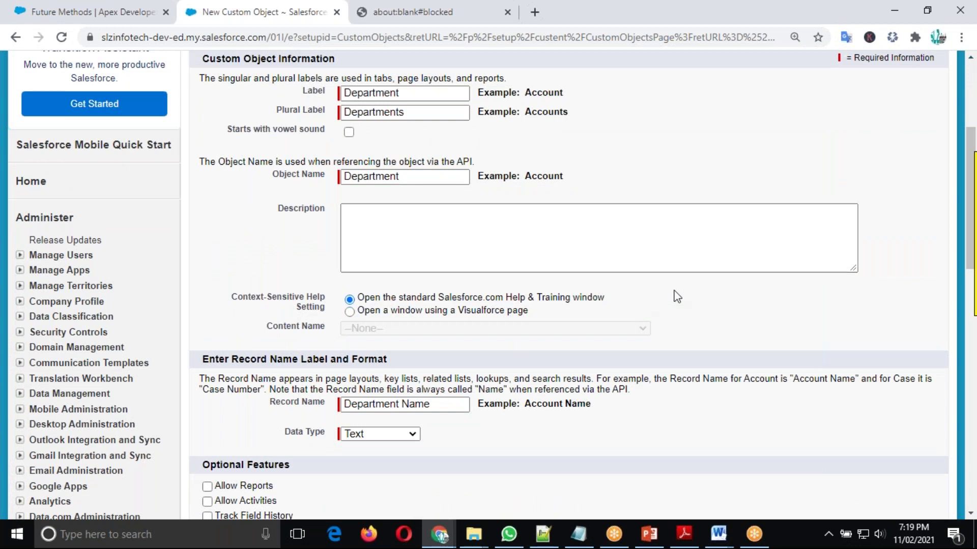
pyautogui.scroll(-3, 677, 291)
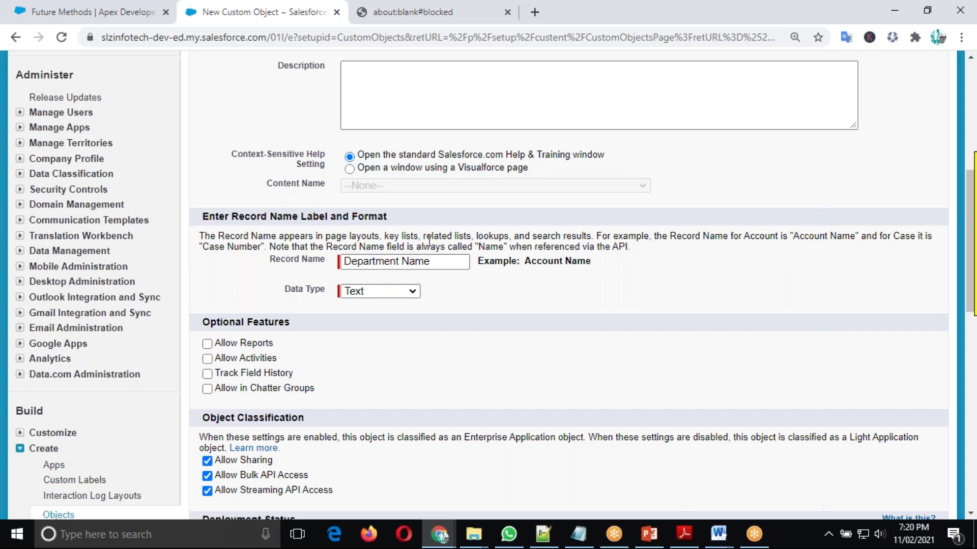
pyautogui.scroll(-1, 429, 241)
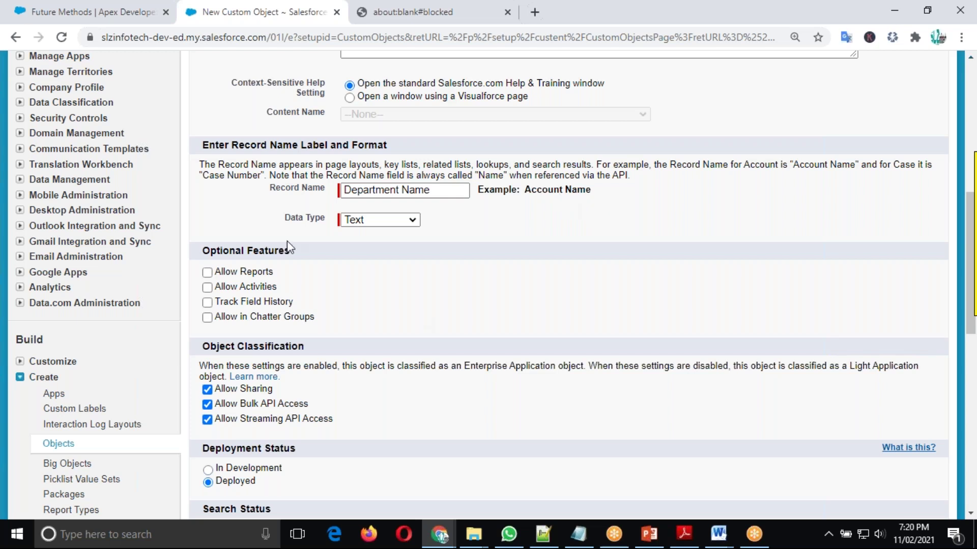
pyautogui.click(410, 224)
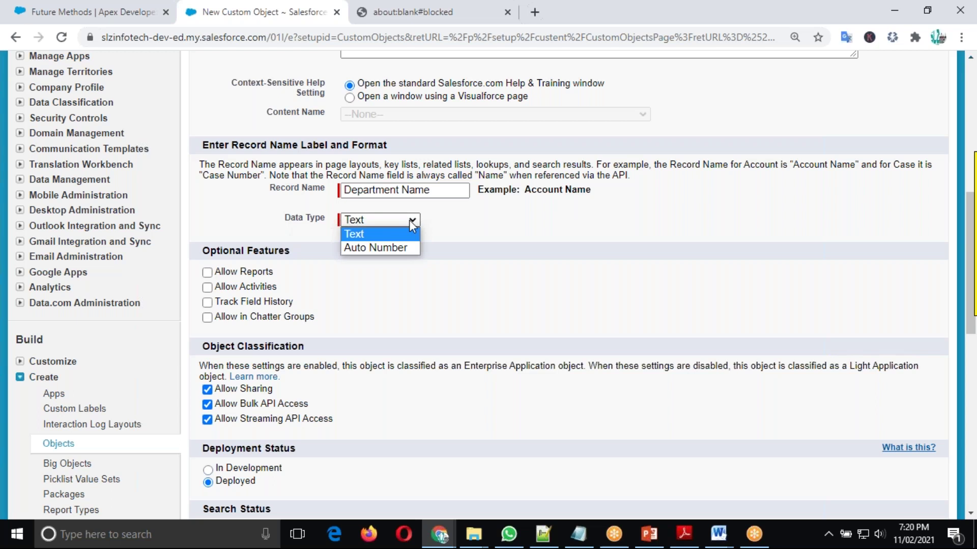
pyautogui.click(377, 235)
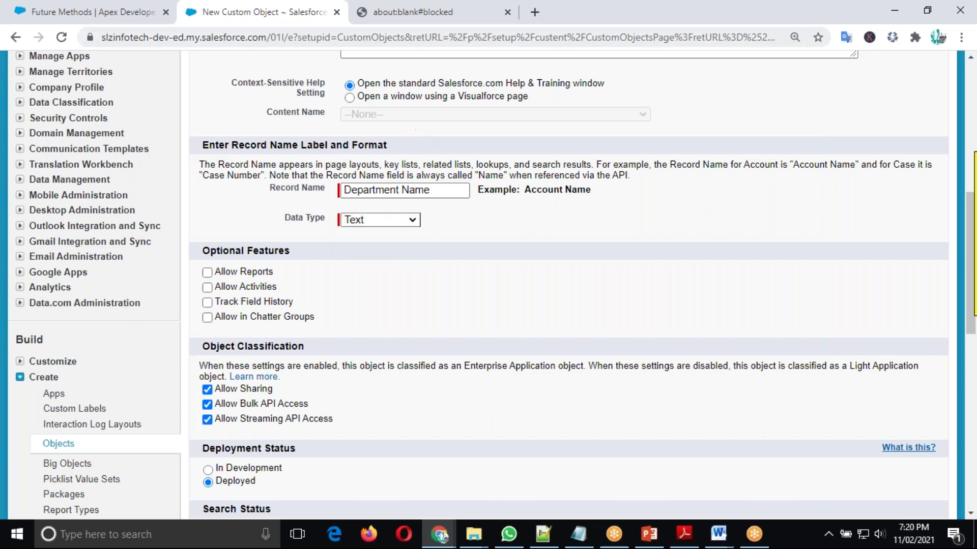
# Compare the Text and Auto Number data types for the record name against the object's label settings
pyautogui.scroll(8, 455, 255)
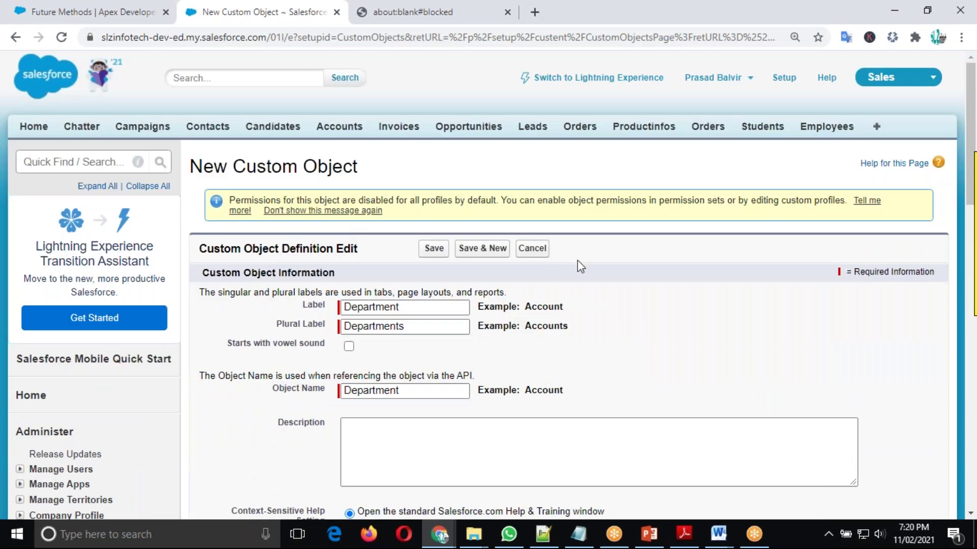
pyautogui.scroll(-4, 578, 260)
pyautogui.scroll(-3, 562, 316)
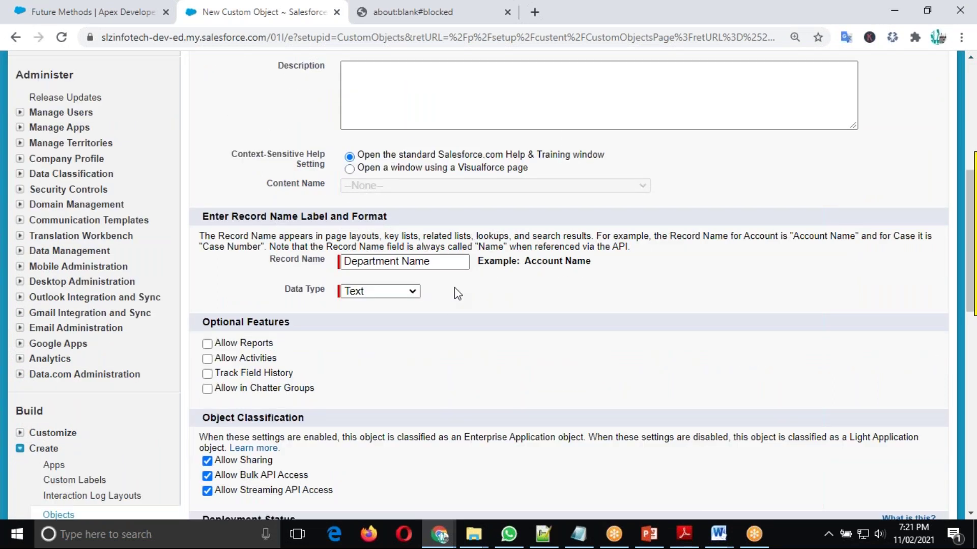
pyautogui.scroll(-1, 454, 288)
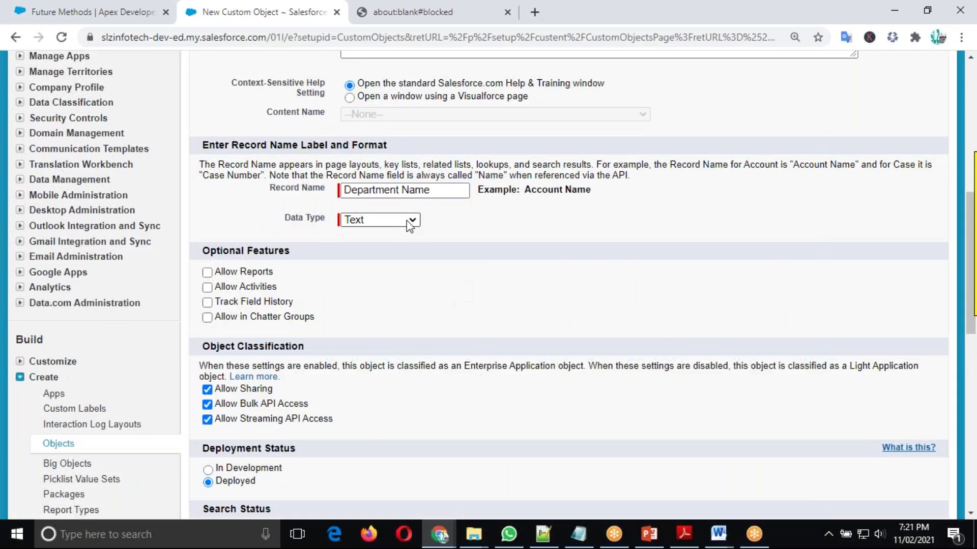
pyautogui.click(407, 221)
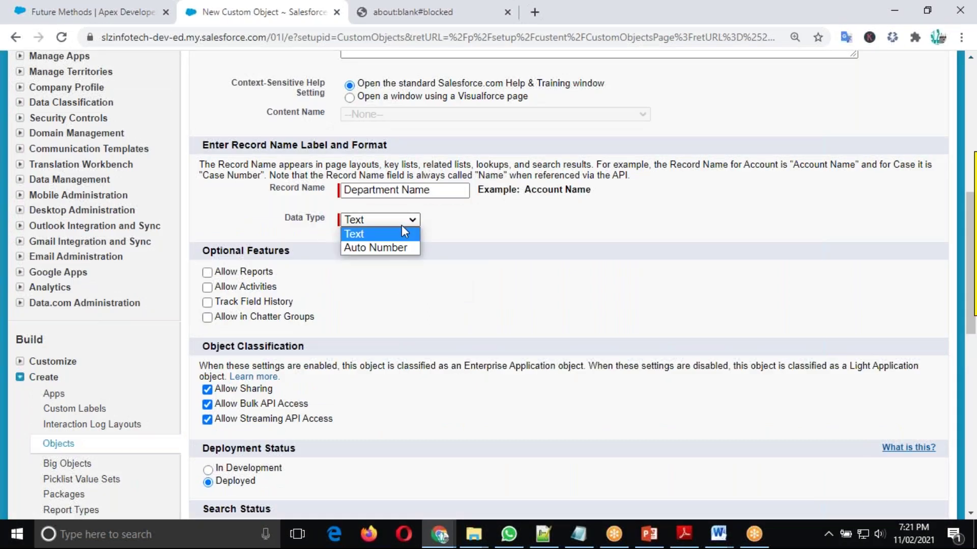
pyautogui.click(401, 229)
pyautogui.click(436, 237)
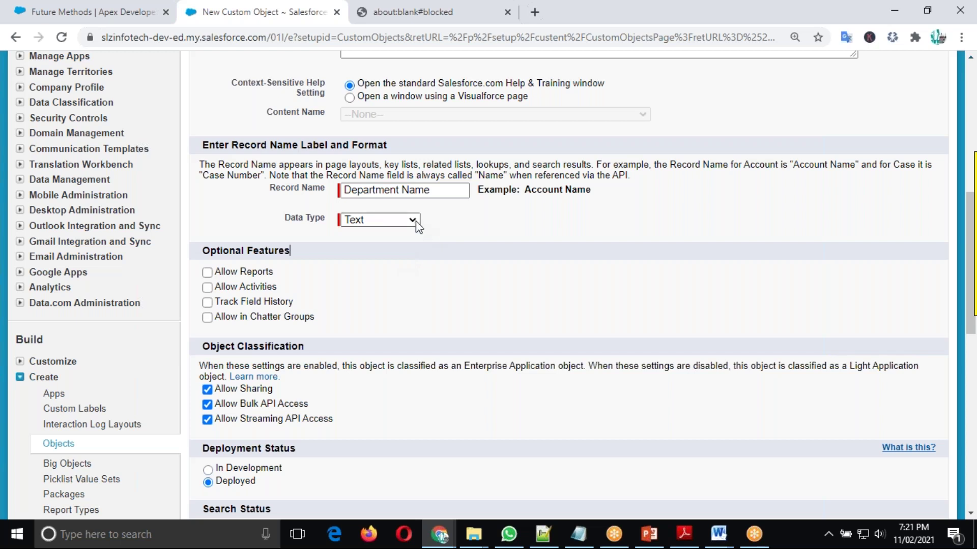
pyautogui.scroll(3, 493, 225)
pyautogui.scroll(3, 493, 226)
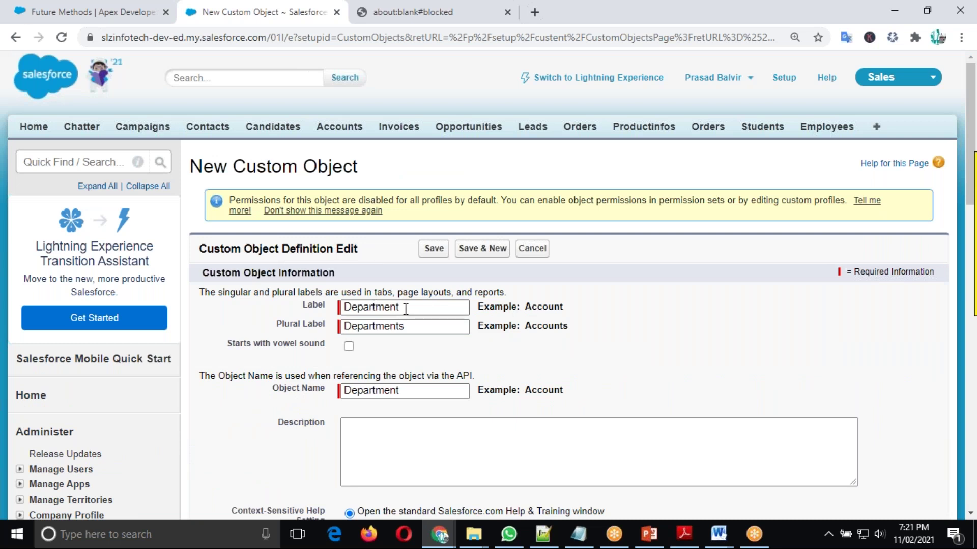
pyautogui.scroll(-7, 415, 306)
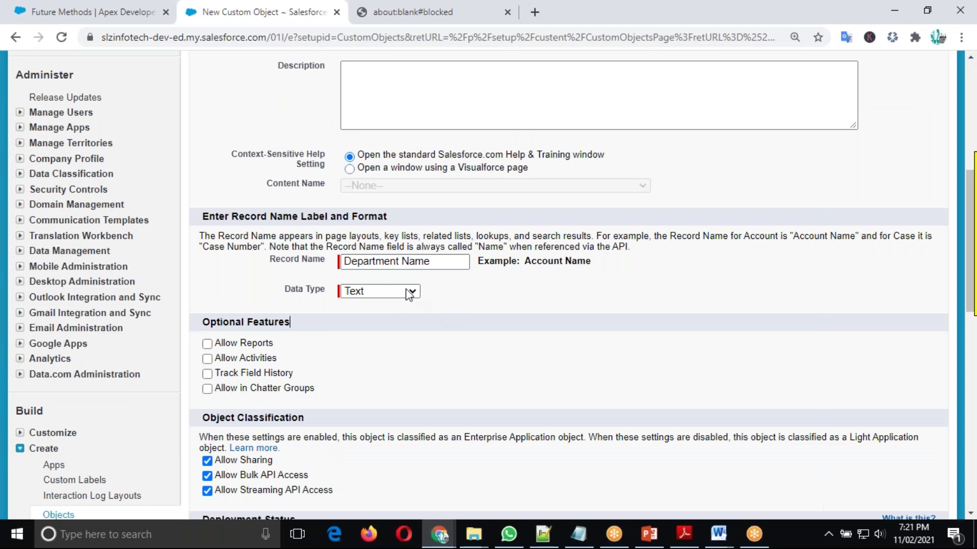
pyautogui.click(413, 294)
pyautogui.click(411, 290)
pyautogui.click(413, 294)
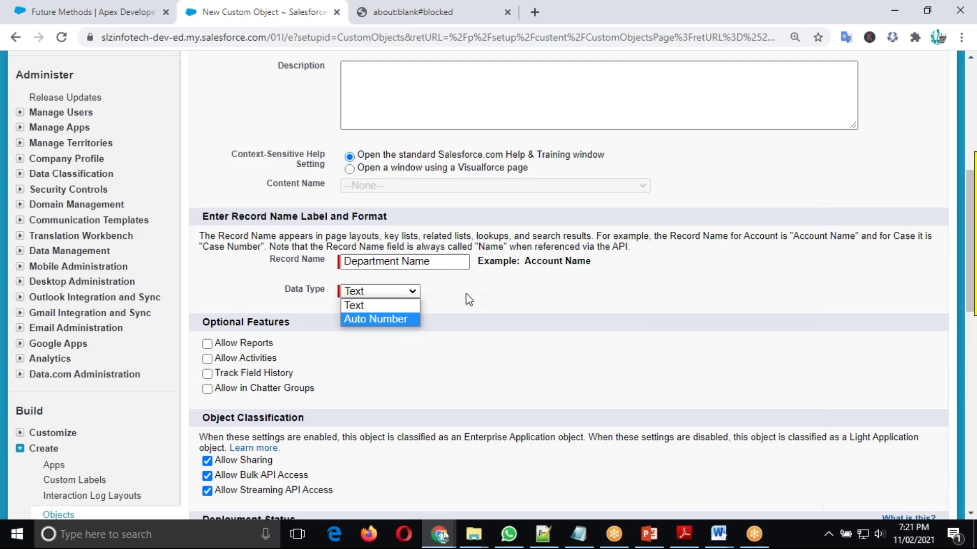
pyautogui.click(403, 296)
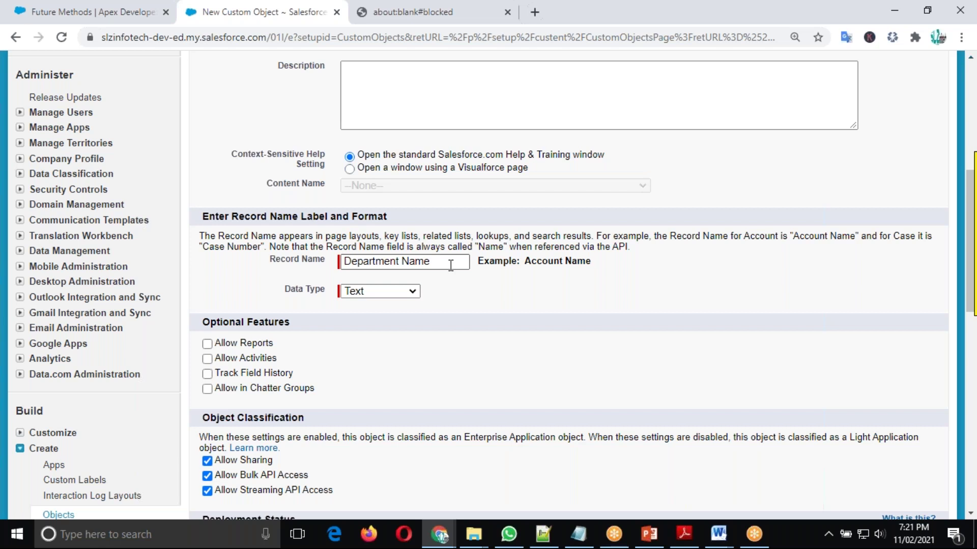
# Enable the Allow Reports, Allow Activities and Track Field History optional features for the custom object
pyautogui.scroll(-3, 514, 316)
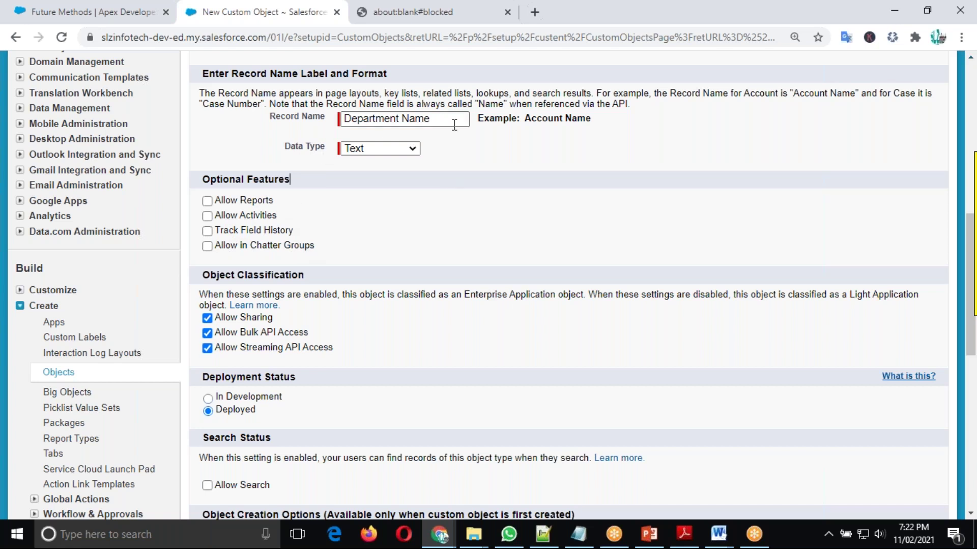
pyautogui.click(207, 201)
pyautogui.click(207, 201)
pyautogui.click(208, 203)
pyautogui.click(207, 201)
pyautogui.click(208, 201)
pyautogui.click(207, 215)
pyautogui.click(207, 231)
# Enable the Allow in Chatter Groups optional feature for the custom object
pyautogui.scroll(7, 399, 241)
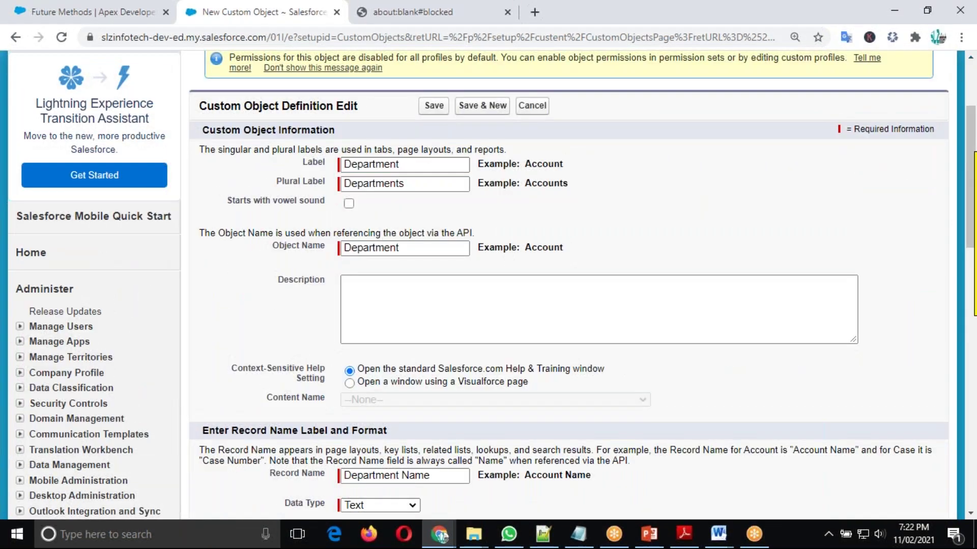
pyautogui.scroll(-7, 509, 246)
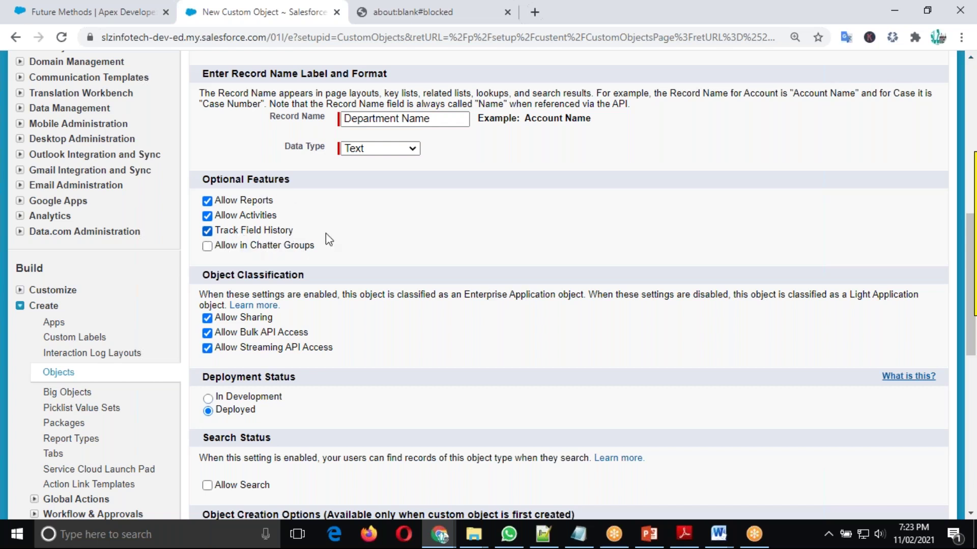
pyautogui.scroll(-1, 357, 225)
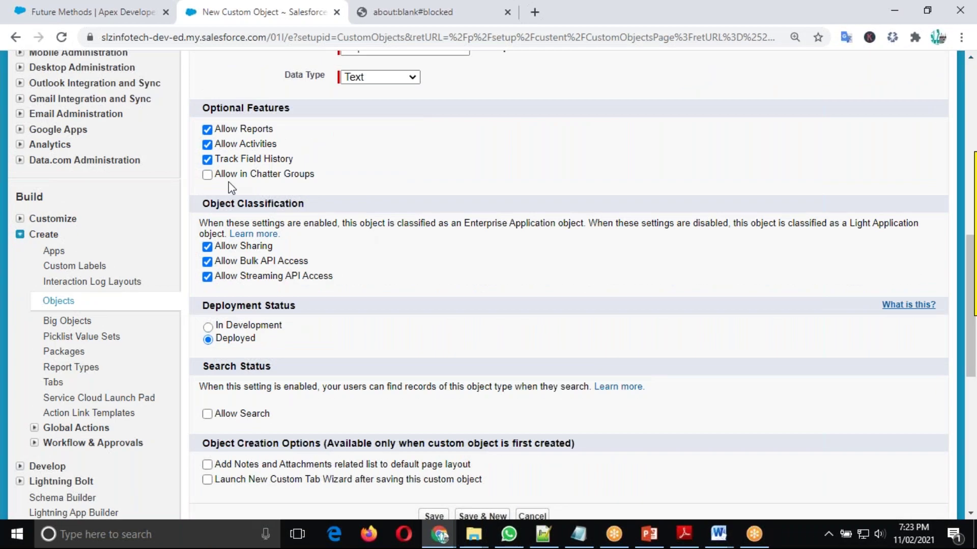
pyautogui.click(207, 175)
# Set the custom object's deployment status to In Development and review the rest of its definition
pyautogui.scroll(-2, 364, 150)
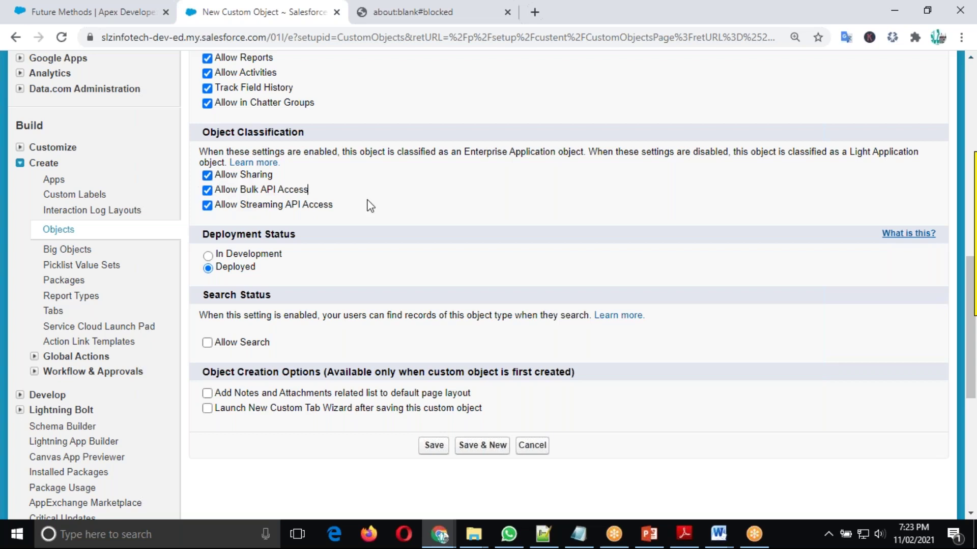
pyautogui.scroll(-3, 366, 205)
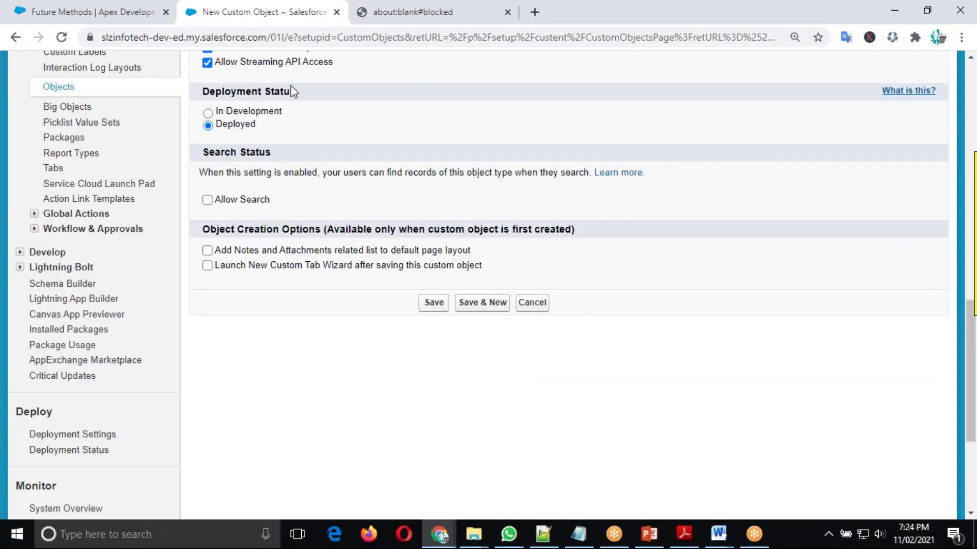
pyautogui.scroll(3, 311, 136)
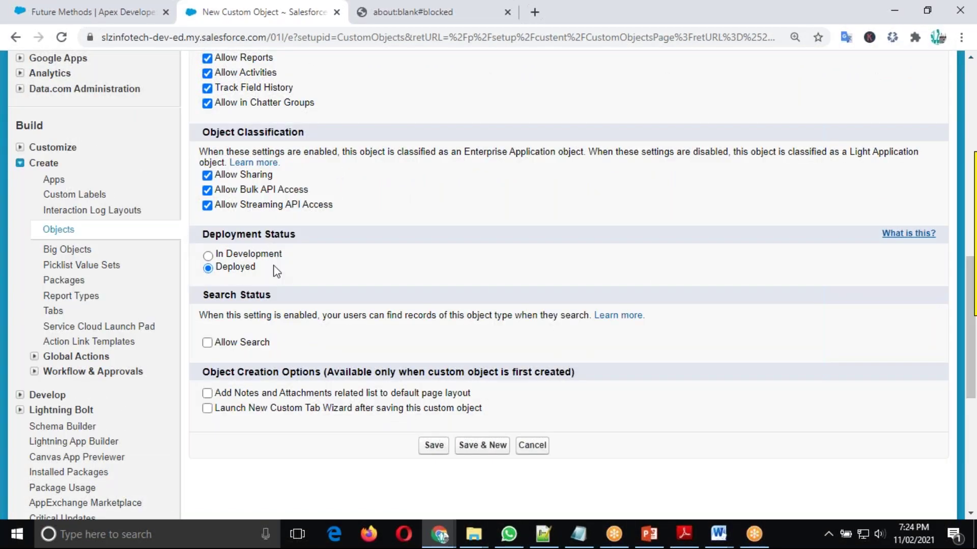
pyautogui.click(209, 256)
pyautogui.scroll(15, 389, 279)
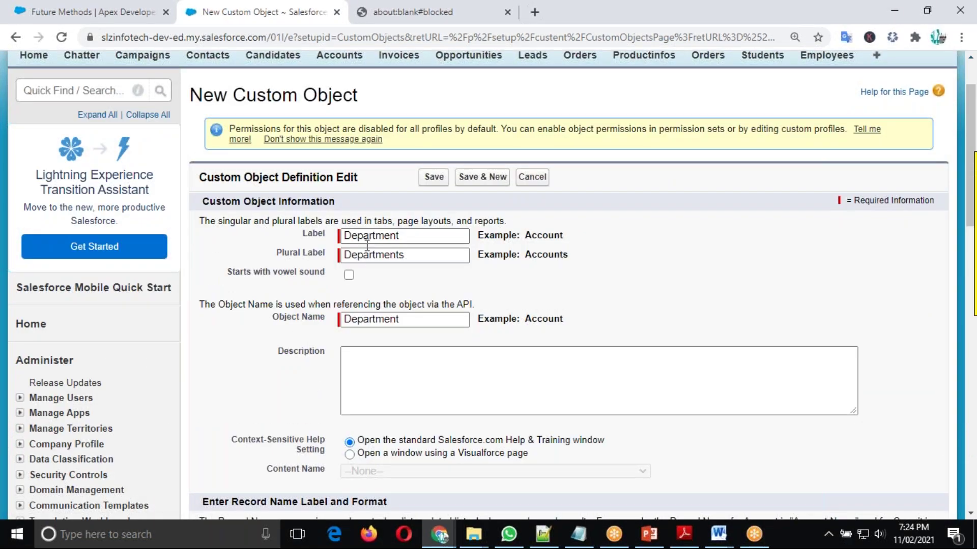
pyautogui.scroll(-15, 367, 246)
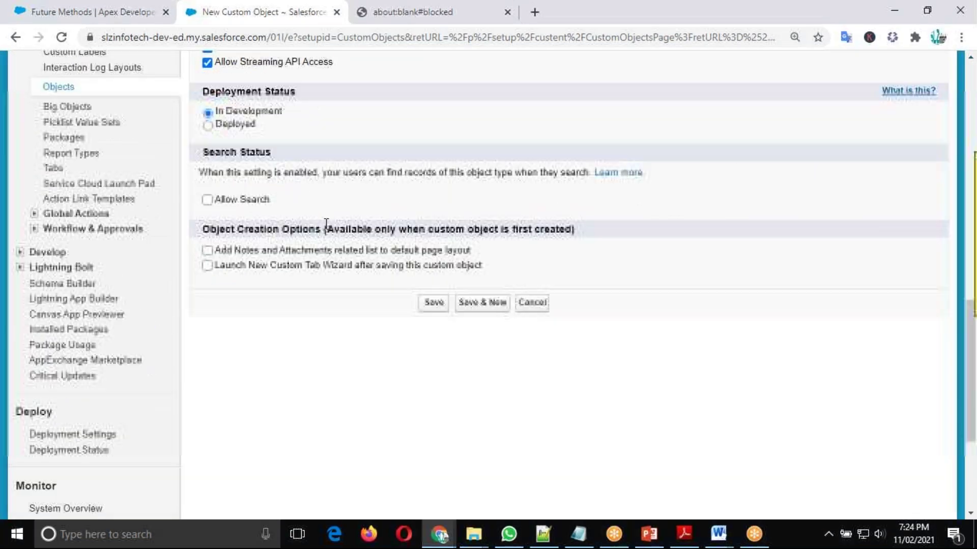
# Set the custom object's deployment status to Deployed and enable Allow Search
pyautogui.scroll(-2, 367, 151)
pyautogui.scroll(3, 253, 176)
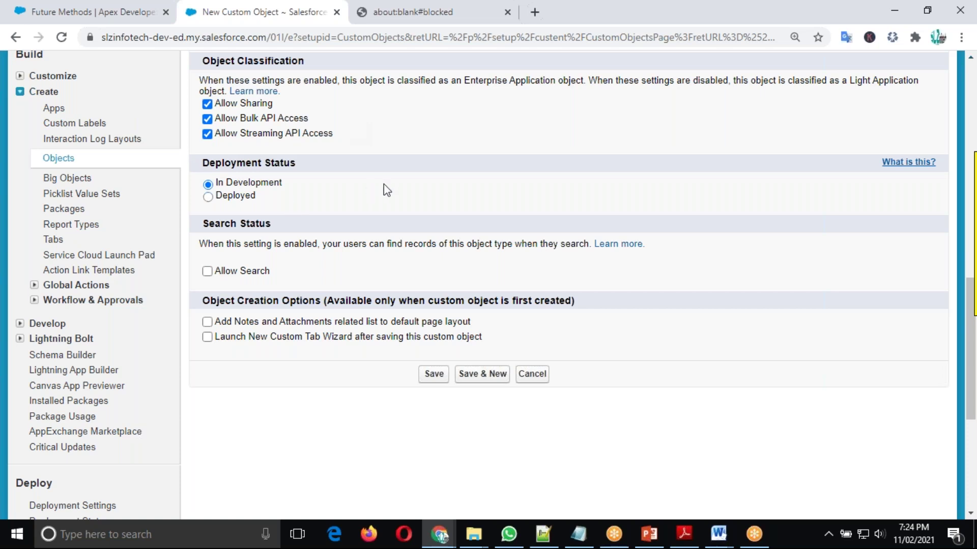
pyautogui.scroll(9, 386, 189)
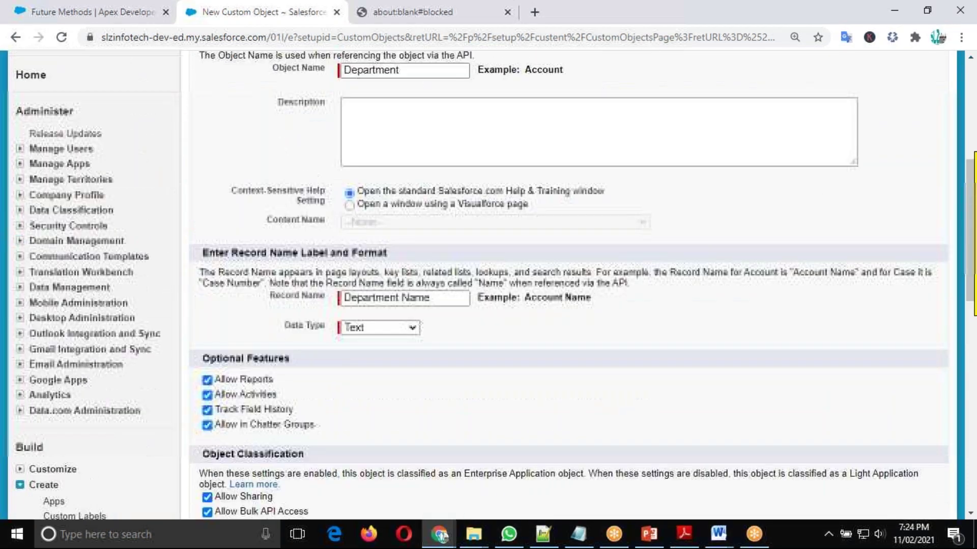
pyautogui.scroll(-7, 410, 166)
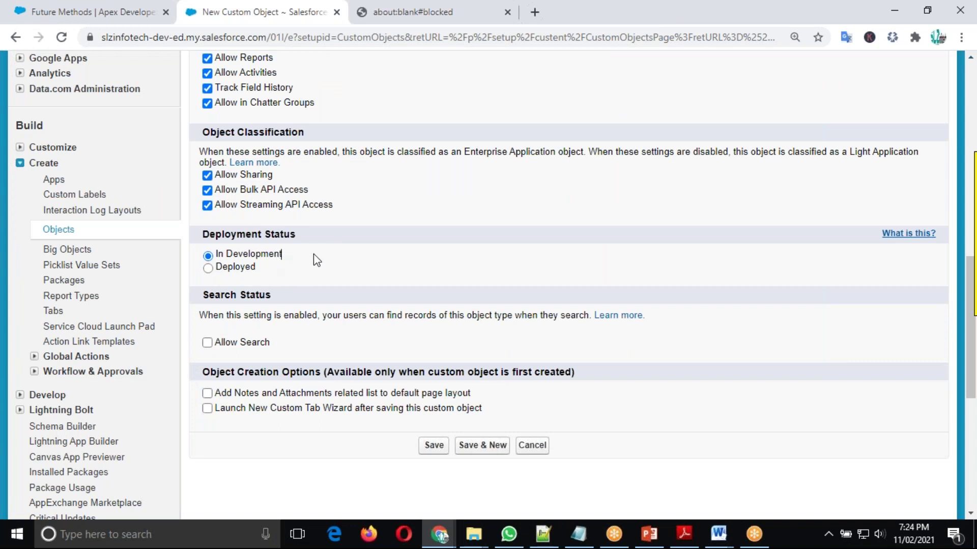
pyautogui.click(208, 269)
pyautogui.scroll(-2, 366, 275)
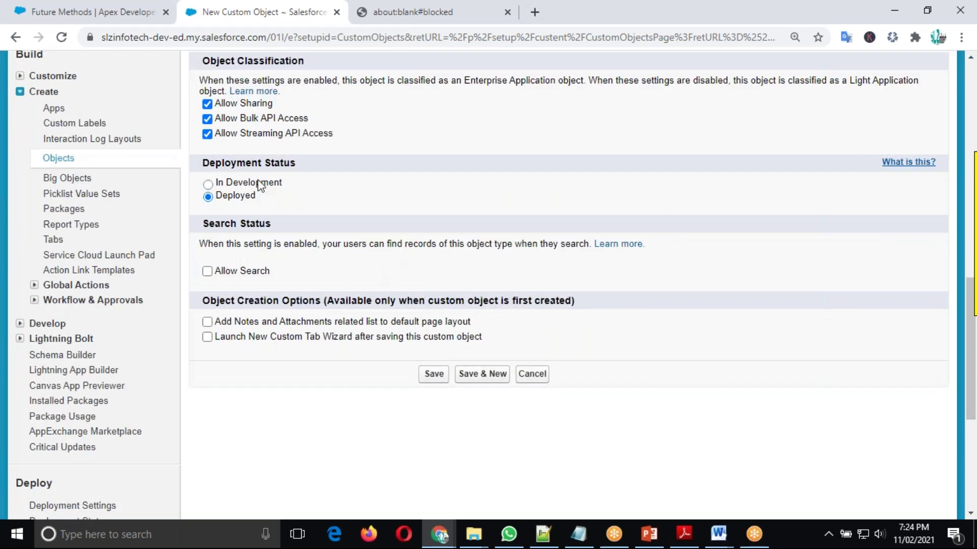
pyautogui.click(208, 272)
# Compare the global record search with the Setup Quick Find search and the Setup entries it covers
pyautogui.scroll(10, 389, 266)
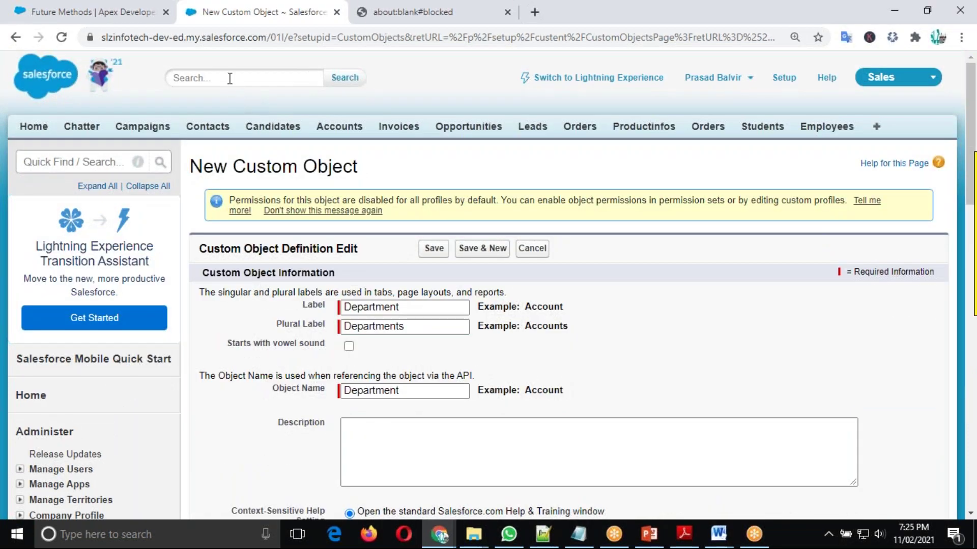
pyautogui.click(213, 78)
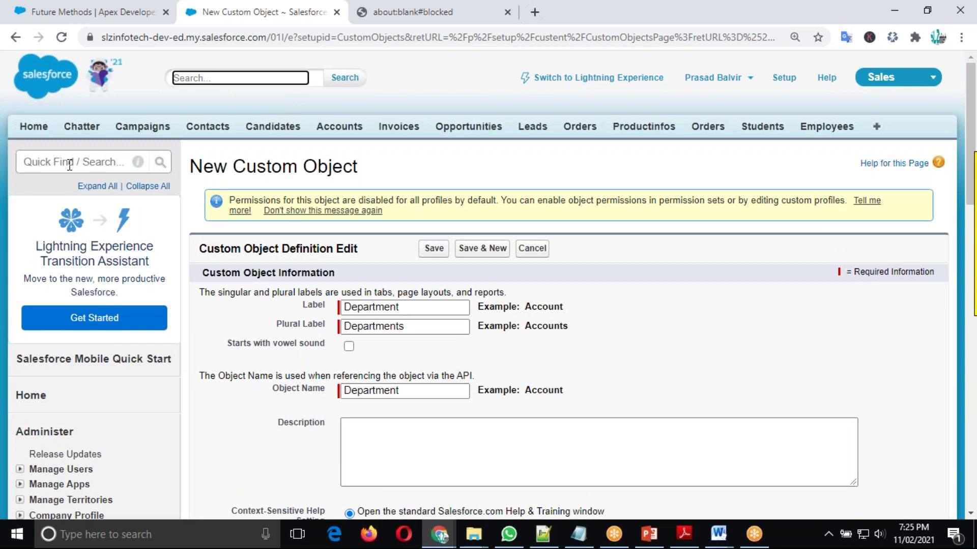
pyautogui.click(54, 161)
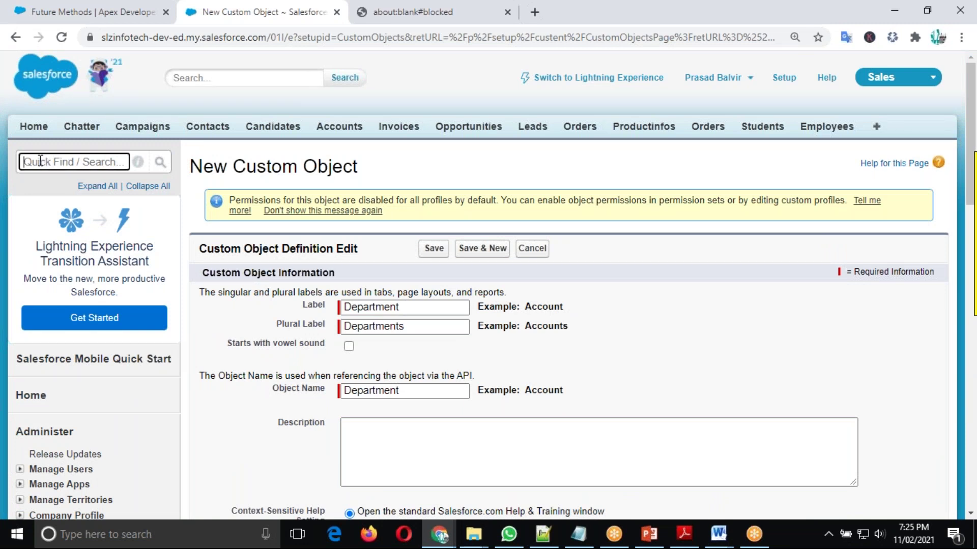
pyautogui.scroll(-3, 89, 286)
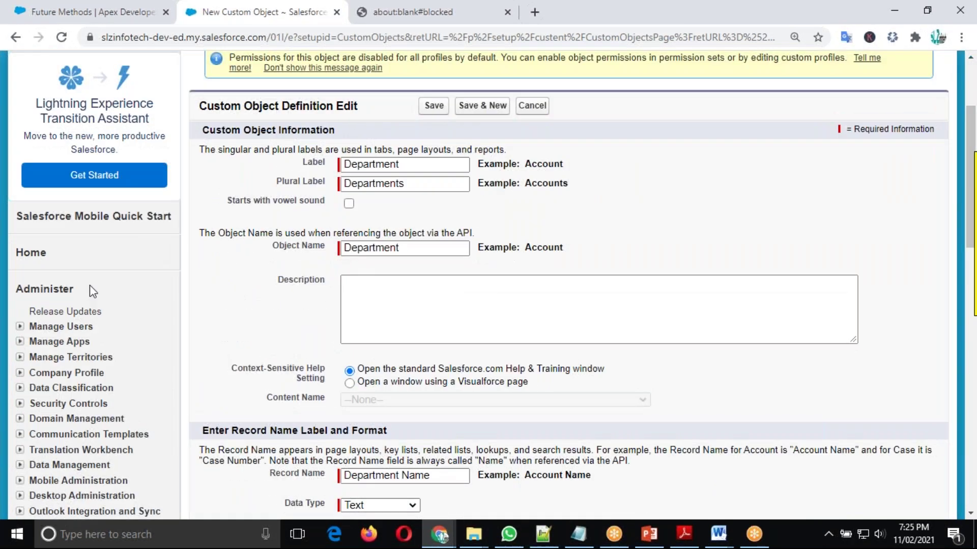
pyautogui.scroll(-14, 90, 286)
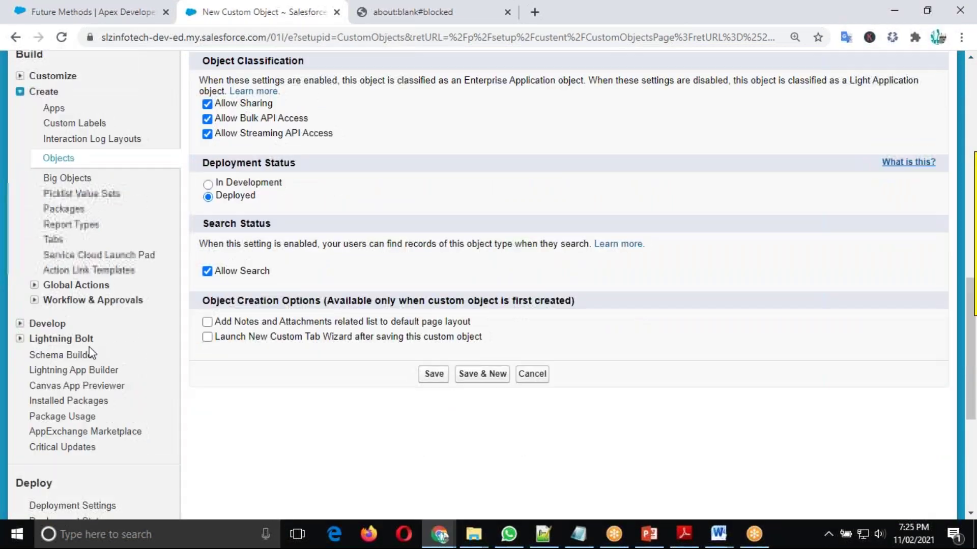
pyautogui.scroll(17, 120, 331)
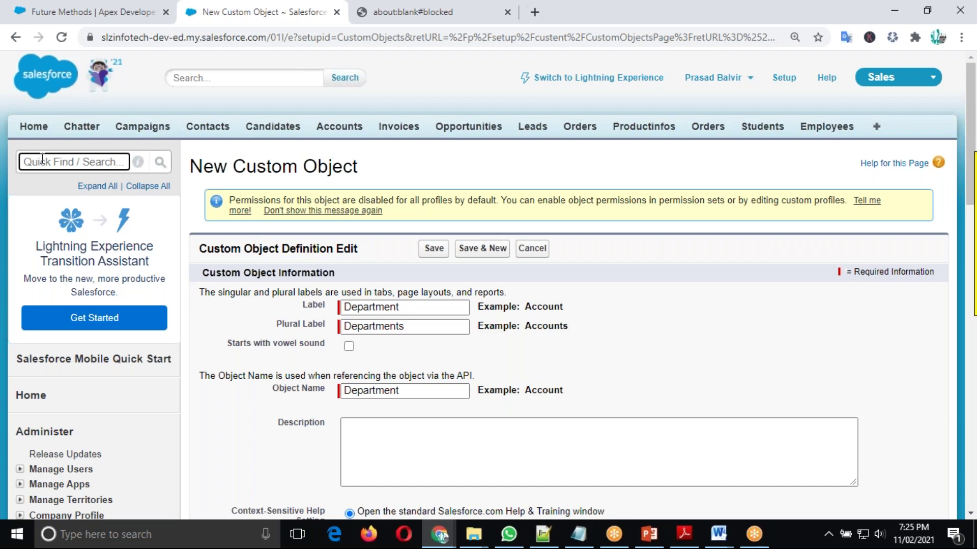
pyautogui.scroll(-4, 96, 422)
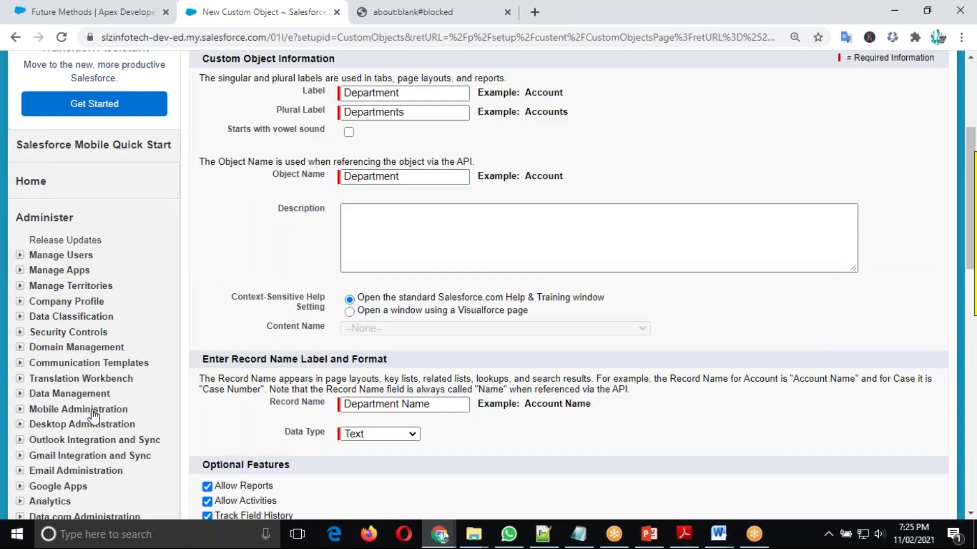
pyautogui.scroll(-8, 93, 416)
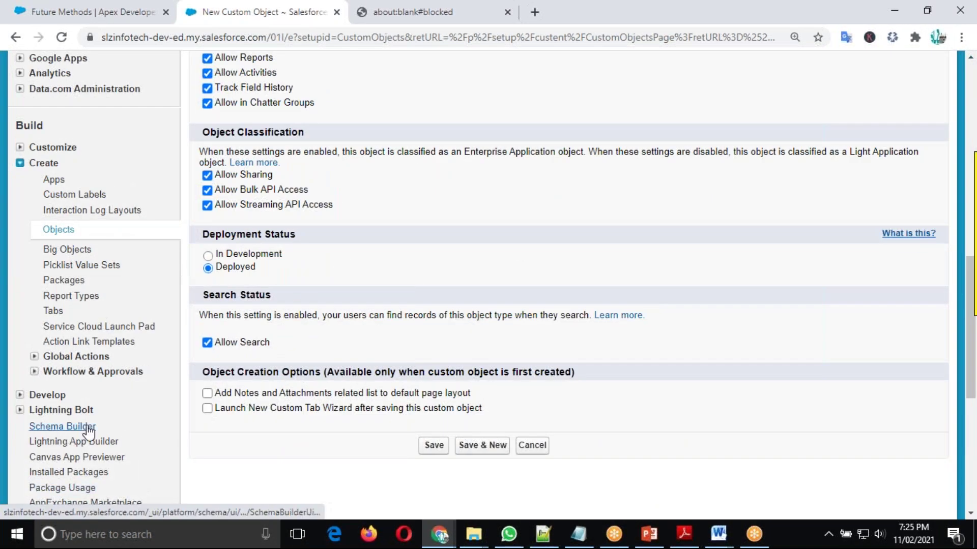
pyautogui.scroll(3, 7, 290)
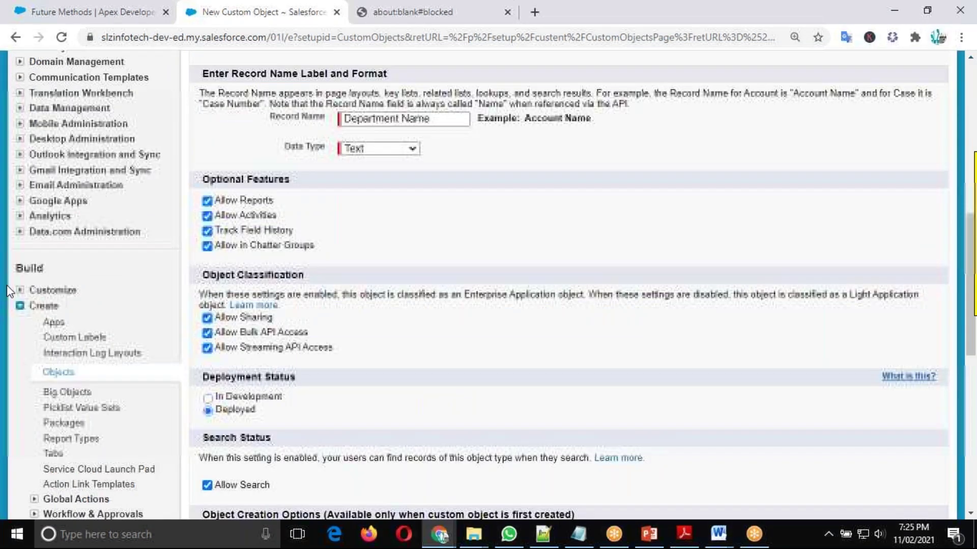
pyautogui.scroll(11, 124, 273)
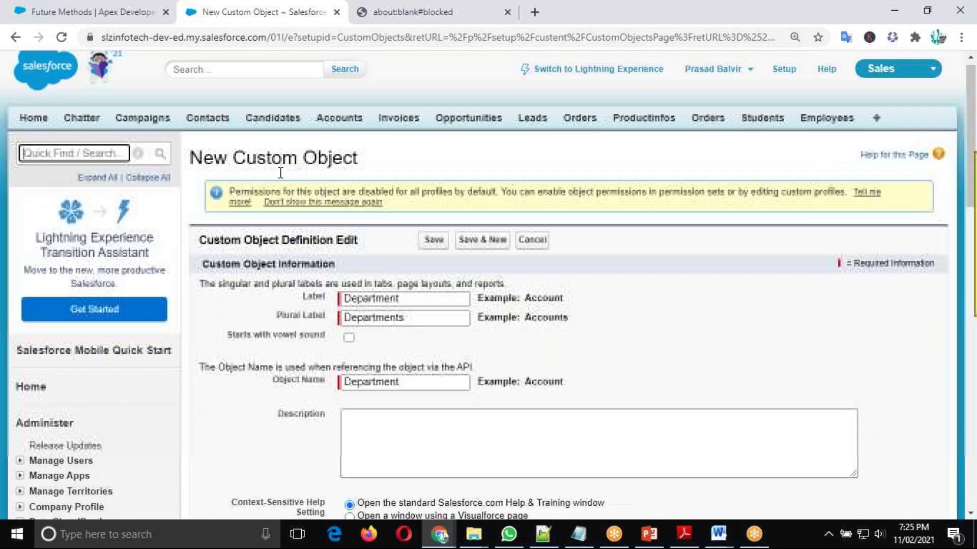
pyautogui.click(216, 78)
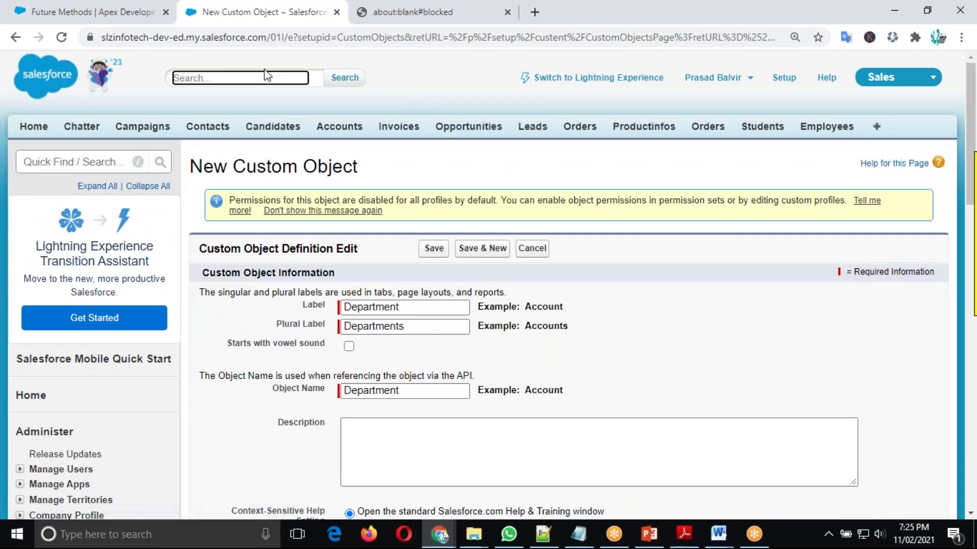
pyautogui.click(425, 82)
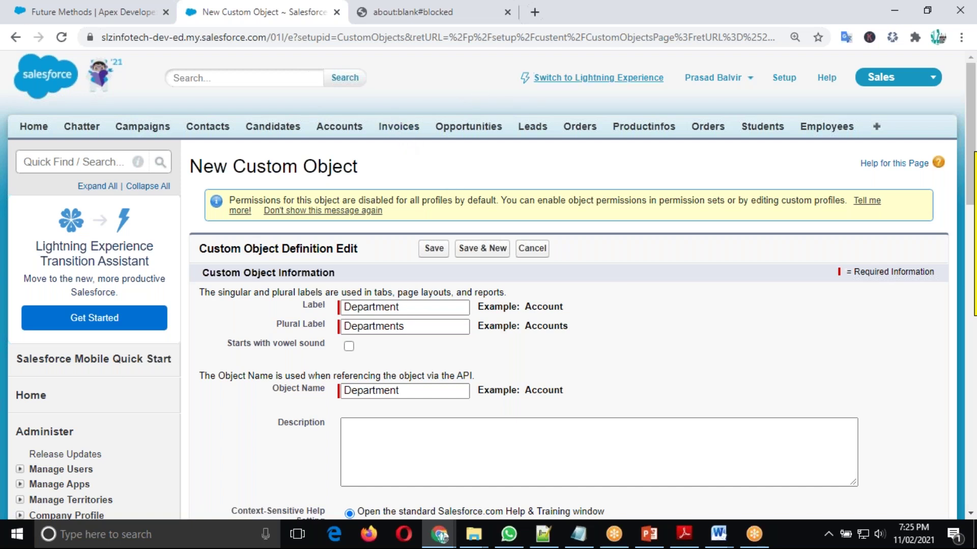
pyautogui.click(212, 77)
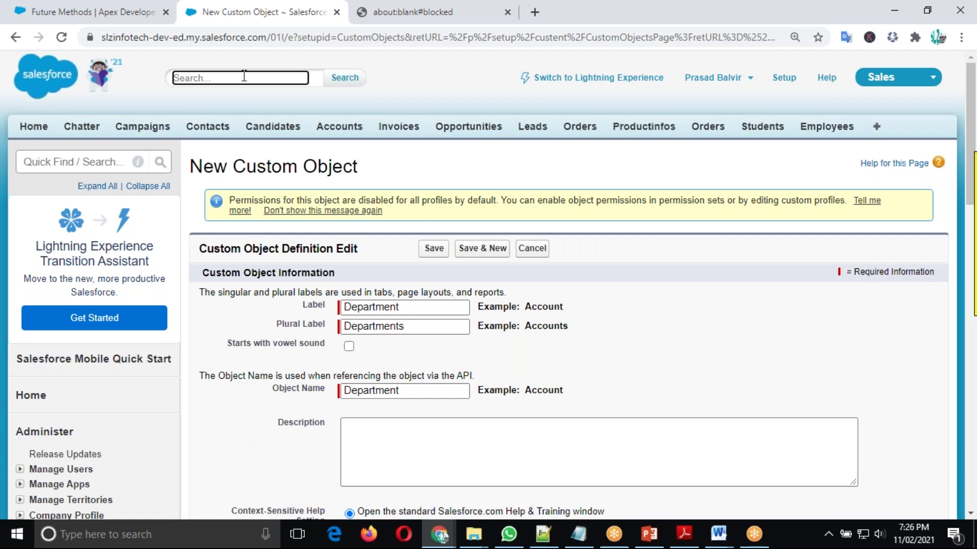
pyautogui.click(405, 78)
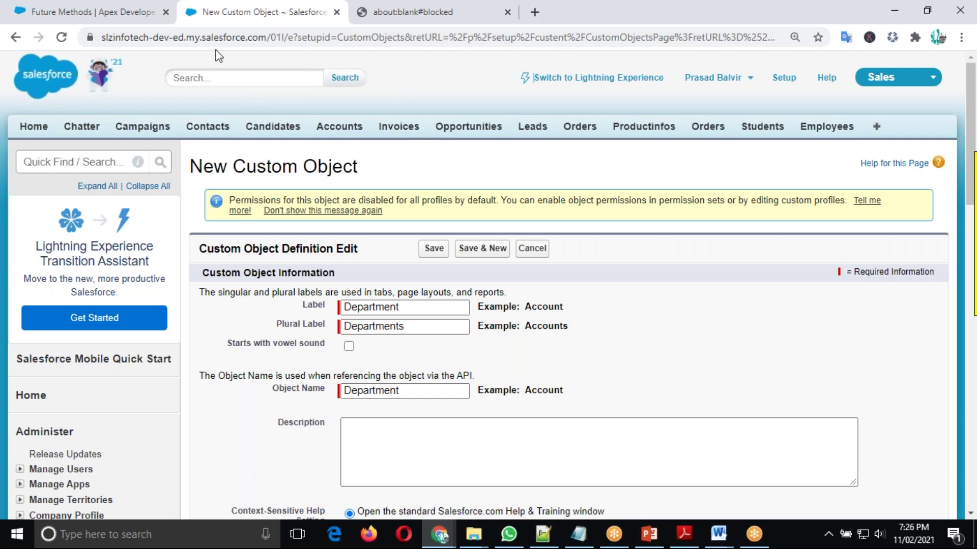
# Check the Department definition and object creation options, and save the new custom object
pyautogui.scroll(-15, 601, 289)
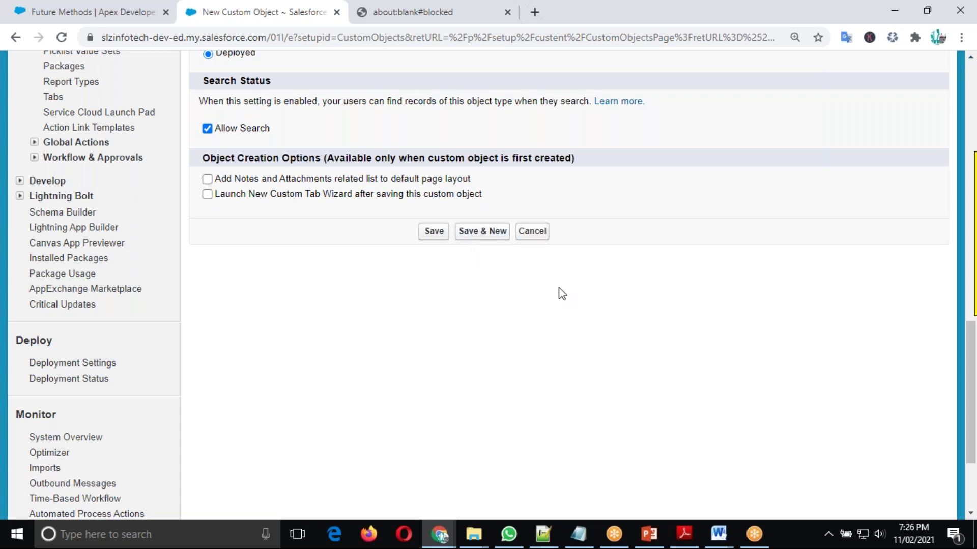
pyautogui.scroll(15, 560, 294)
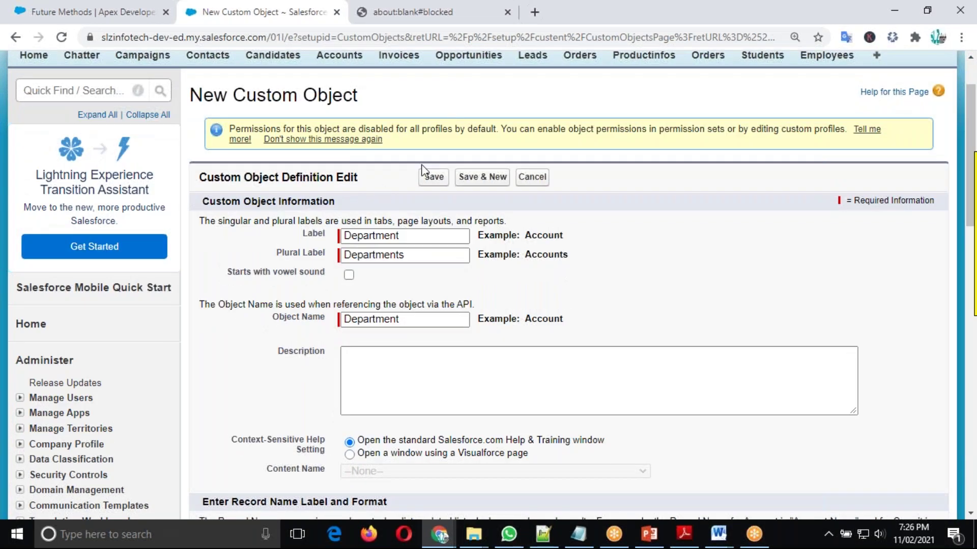
pyautogui.scroll(-15, 575, 245)
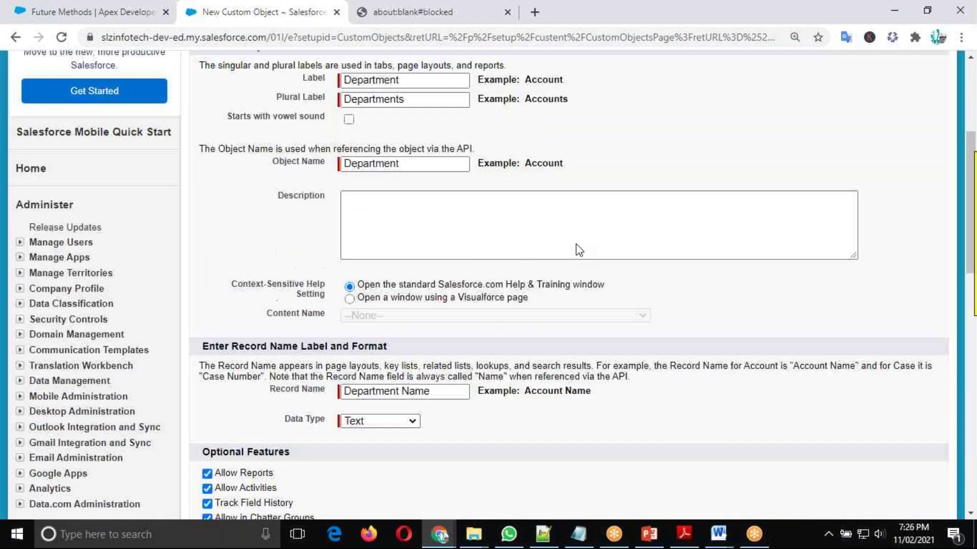
pyautogui.scroll(7, 539, 270)
pyautogui.click(432, 446)
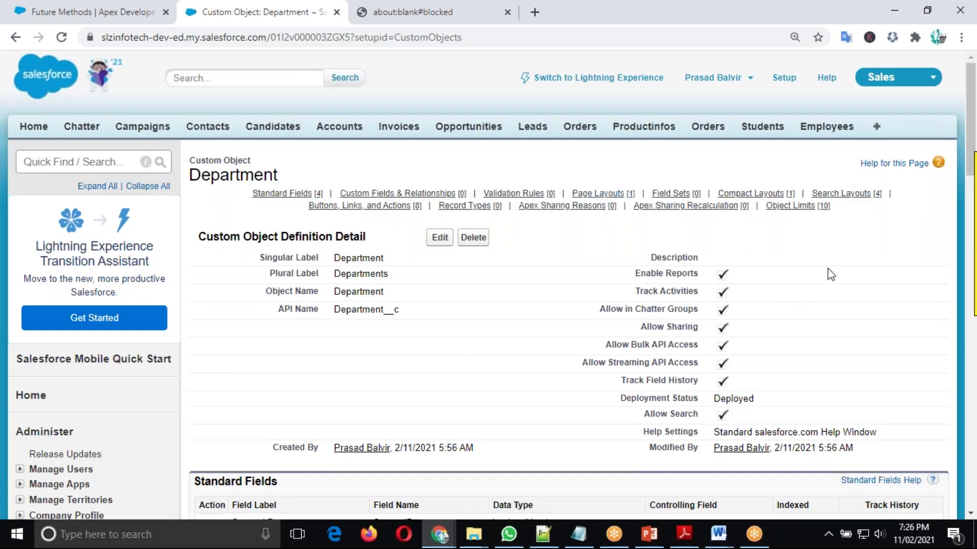
# Examine the saved Department object's labels, object name and API name in its definition detail
pyautogui.scroll(-1, 831, 274)
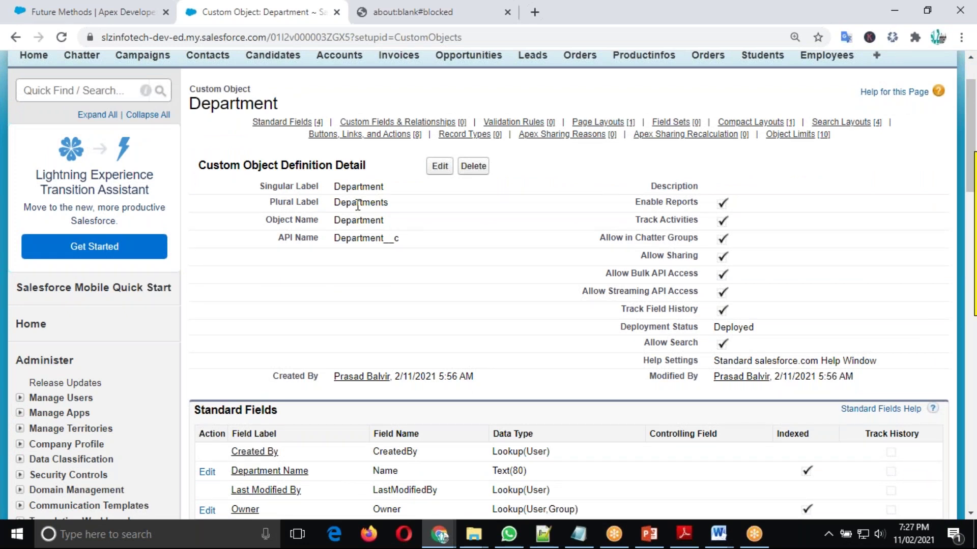
pyautogui.click(386, 202)
pyautogui.moveTo(278, 238); pyautogui.dragTo(314, 236)
pyautogui.click(366, 227)
pyautogui.moveTo(334, 237); pyautogui.dragTo(399, 238)
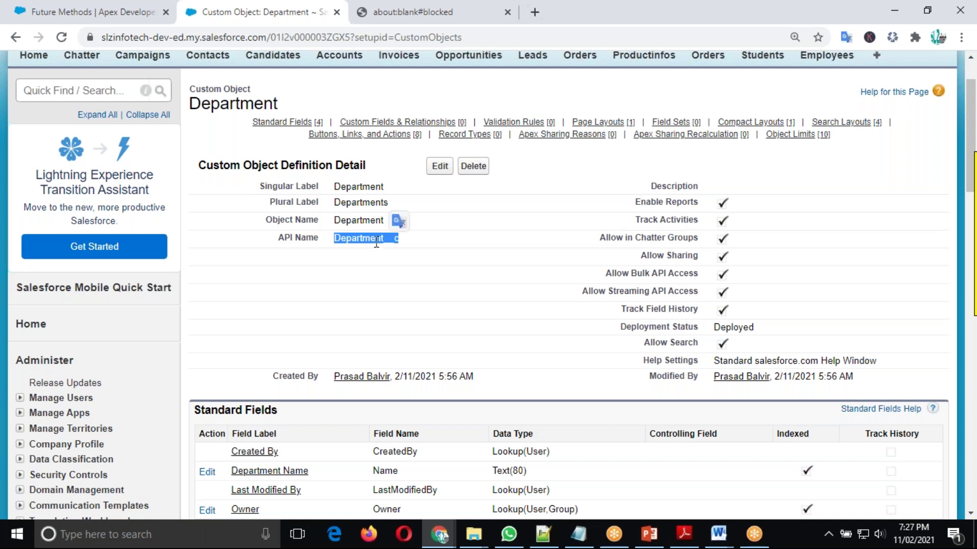
pyautogui.click(407, 245)
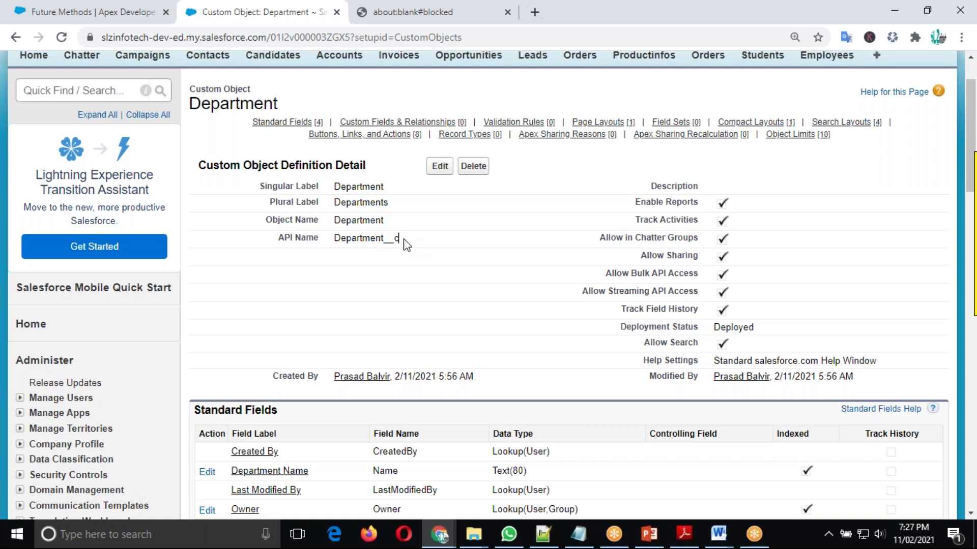
pyautogui.moveTo(335, 237); pyautogui.dragTo(399, 239)
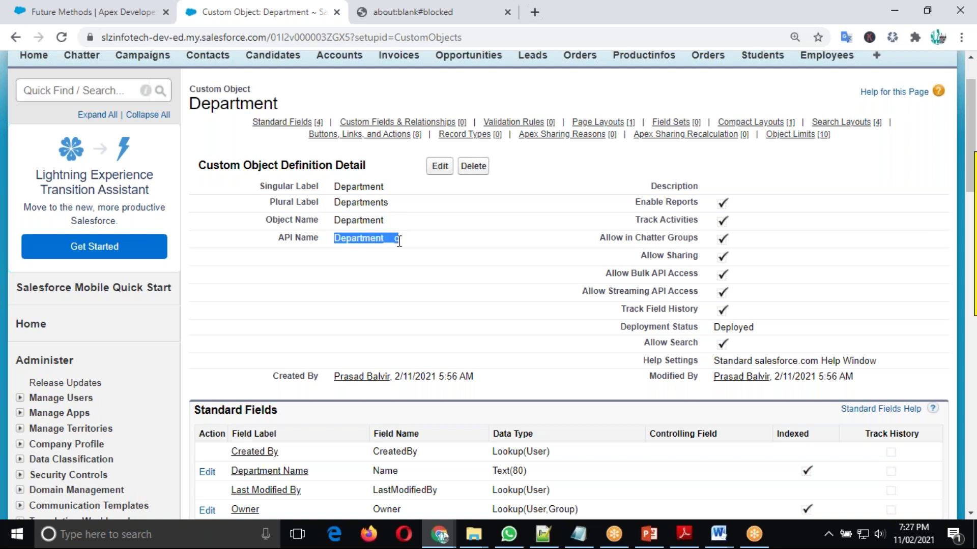
pyautogui.click(436, 246)
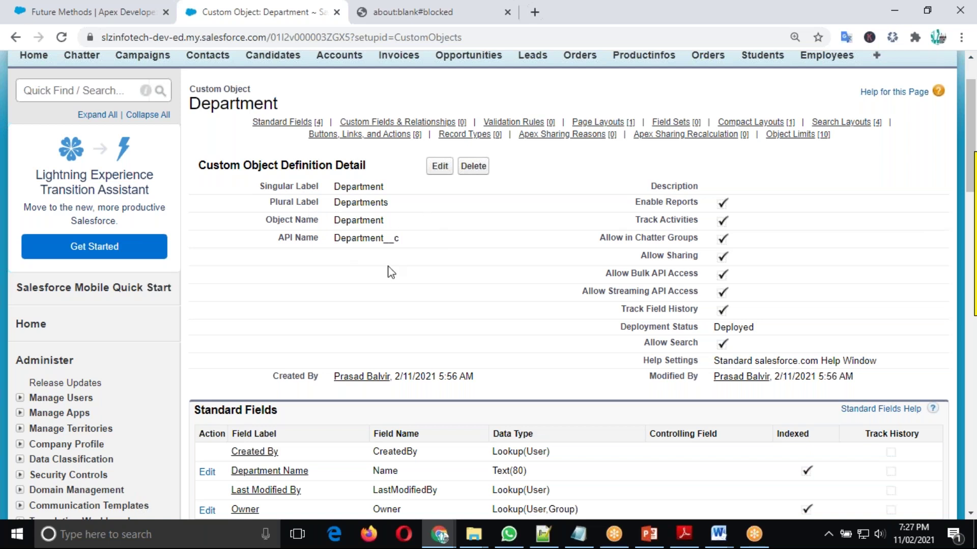
pyautogui.moveTo(279, 237); pyautogui.dragTo(320, 239)
pyautogui.click(416, 247)
pyautogui.moveTo(279, 237); pyautogui.dragTo(321, 238)
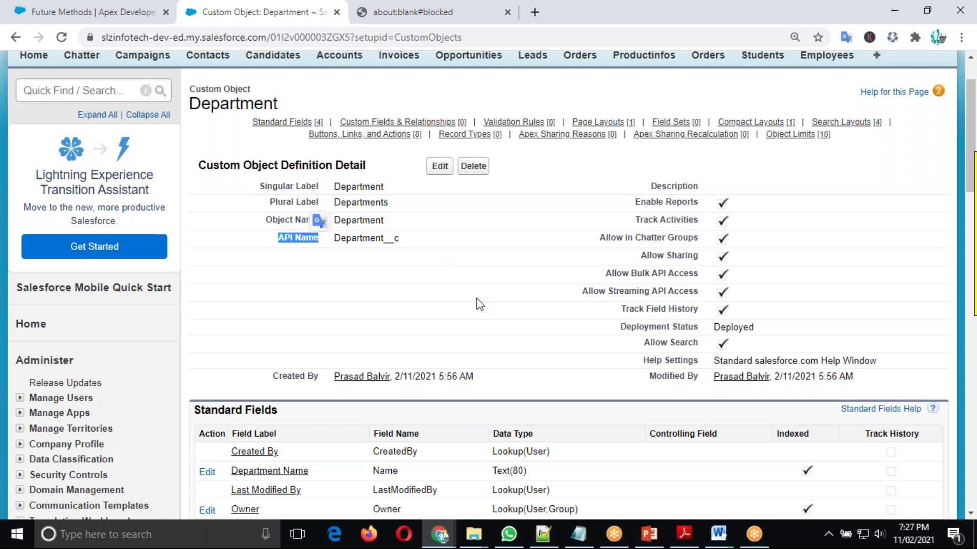
pyautogui.click(460, 270)
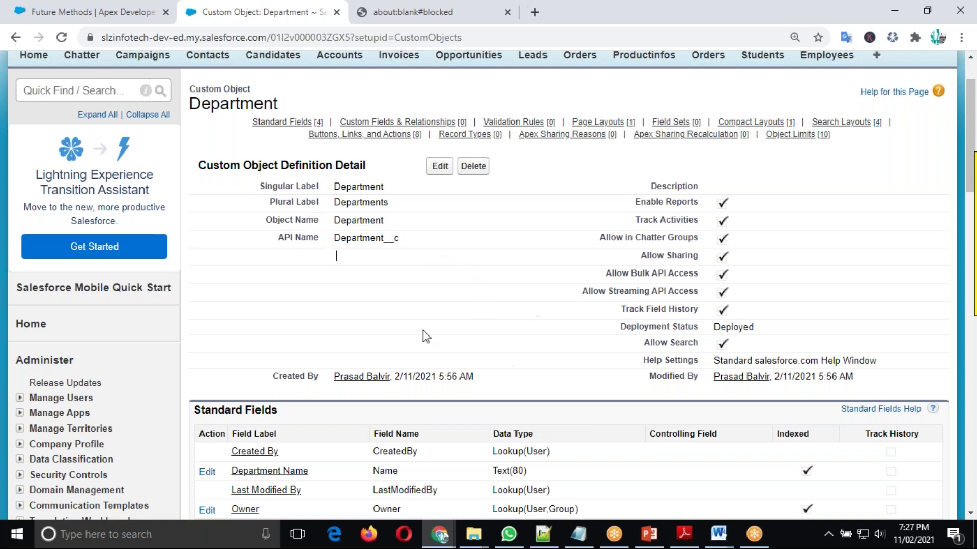
# Review the Department object's standard fields, custom fields, layouts, buttons, record types and other sections down to Object Limits
pyautogui.scroll(-5, 426, 336)
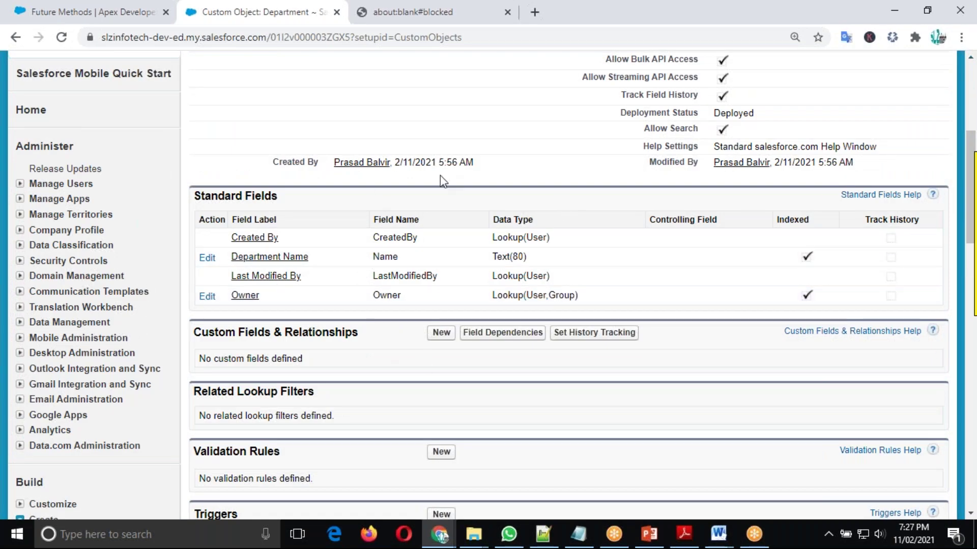
pyautogui.scroll(5, 440, 175)
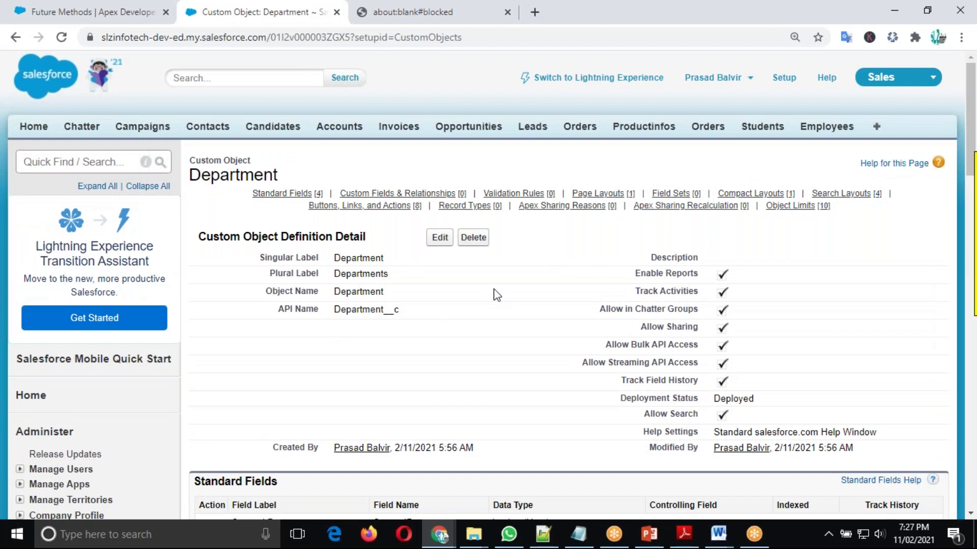
pyautogui.scroll(-6, 497, 295)
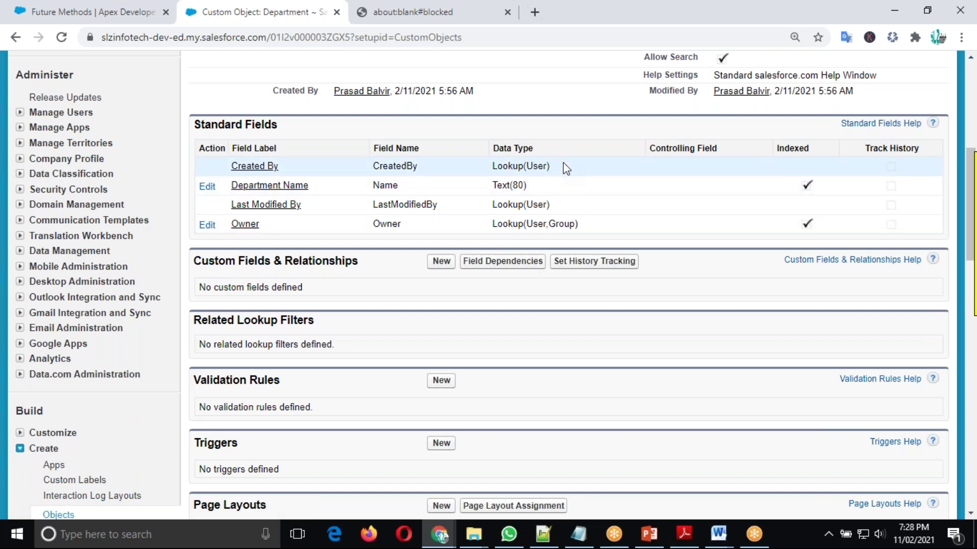
pyautogui.scroll(-2, 477, 300)
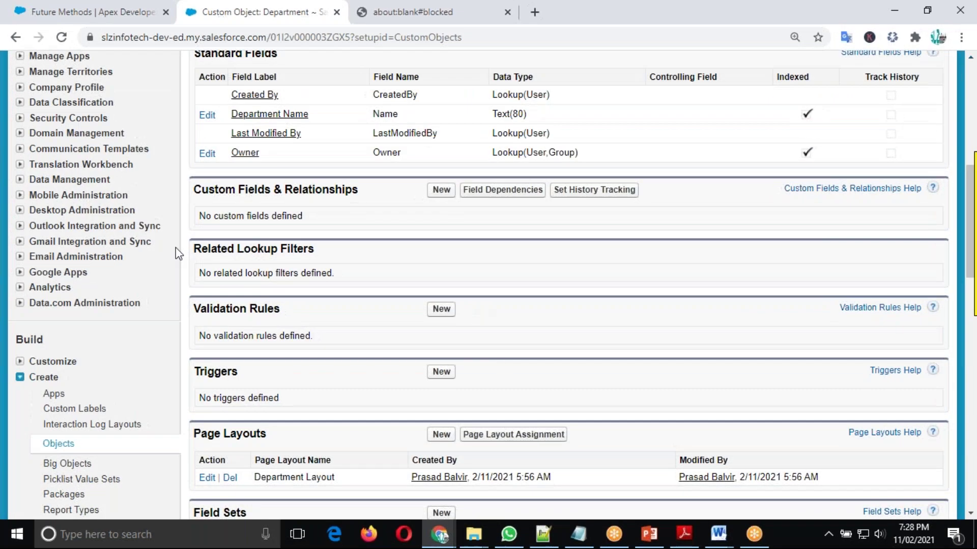
pyautogui.scroll(-1, 504, 353)
pyautogui.scroll(-12, 505, 354)
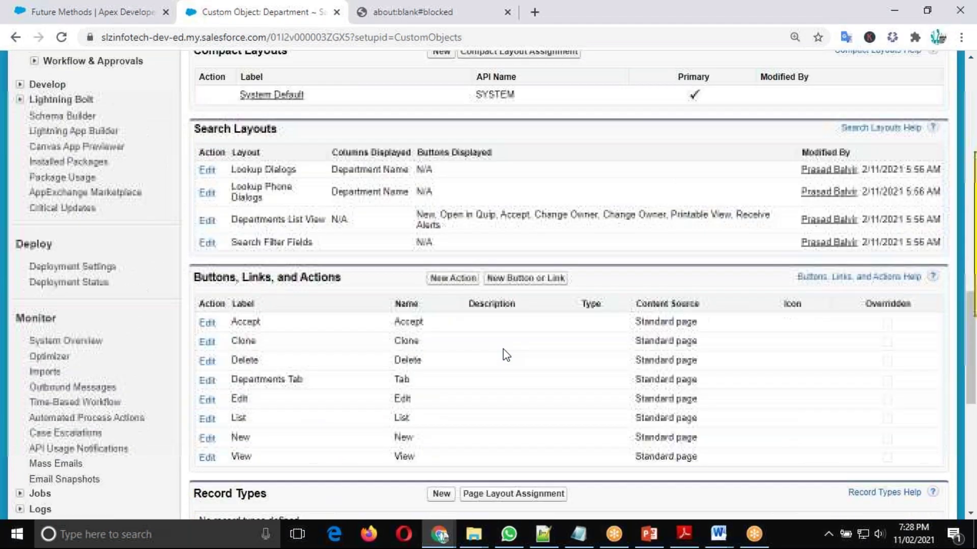
pyautogui.scroll(-8, 503, 355)
pyautogui.scroll(9, 503, 355)
pyautogui.scroll(-8, 503, 355)
pyautogui.scroll(-2, 505, 355)
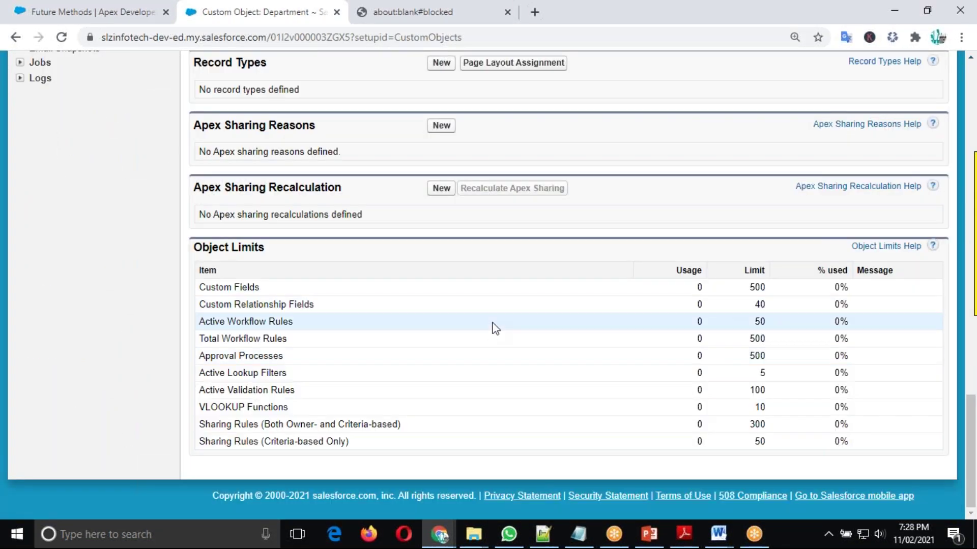
# Examine the Department object's Object Limits, especially the limits for custom fields and custom relationship fields
pyautogui.scroll(15, 492, 326)
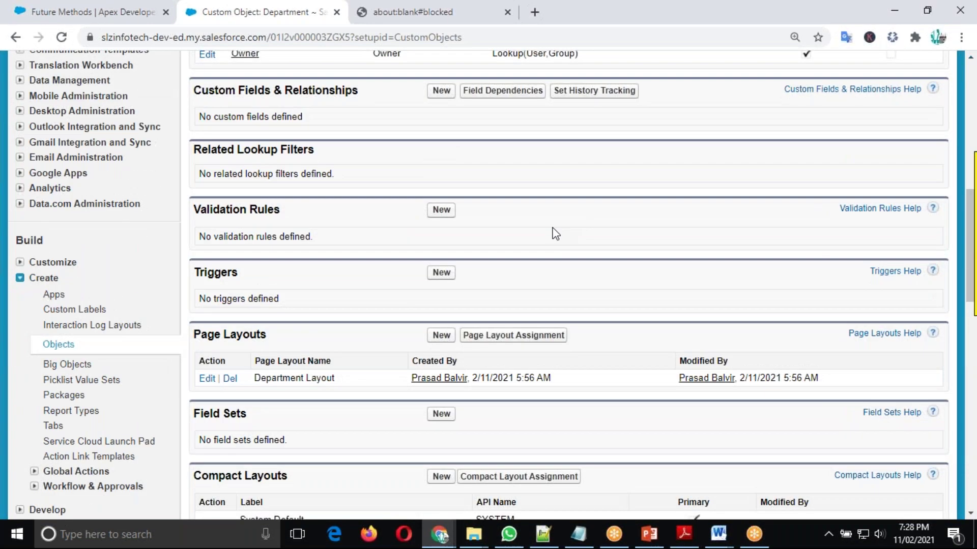
pyautogui.scroll(8, 556, 234)
pyautogui.scroll(2, 511, 277)
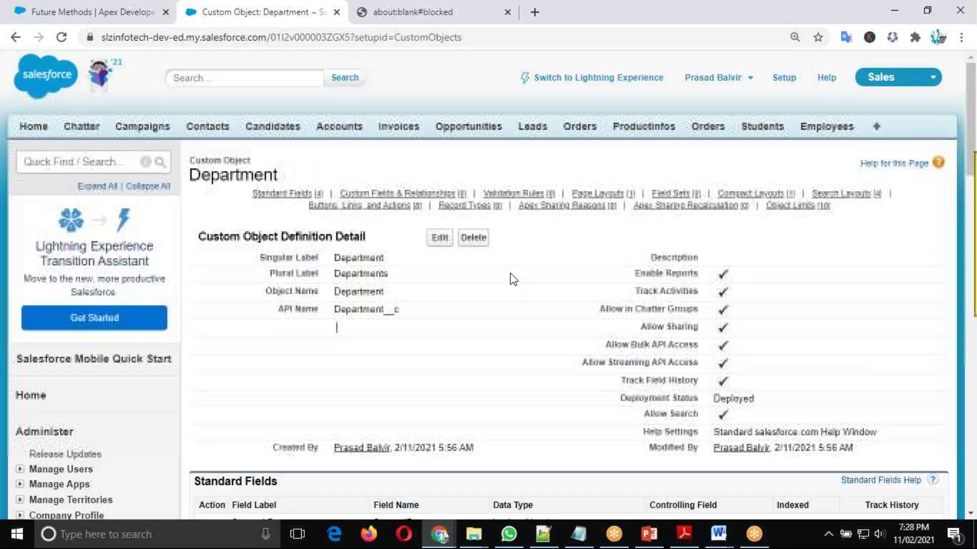
pyautogui.scroll(-6, 511, 277)
pyautogui.scroll(-15, 512, 278)
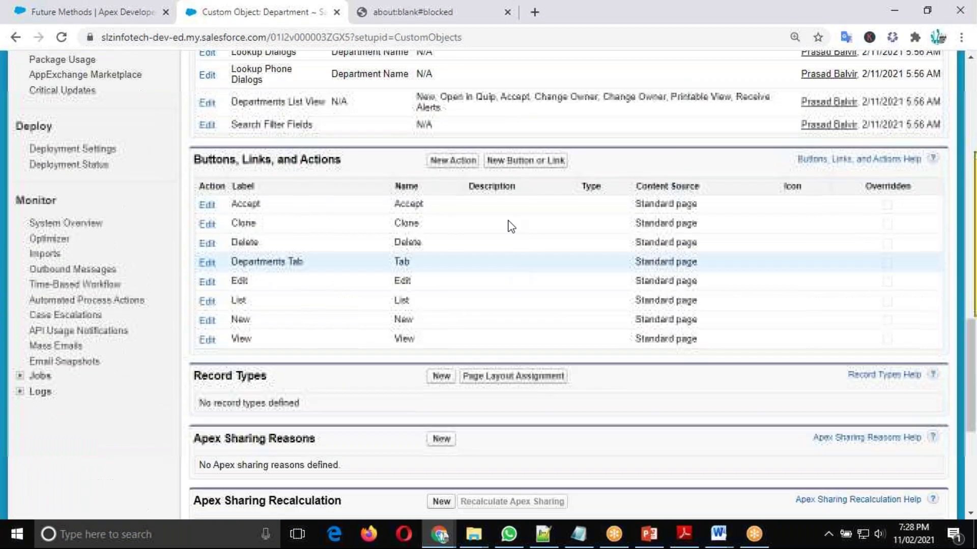
pyautogui.scroll(-6, 294, 258)
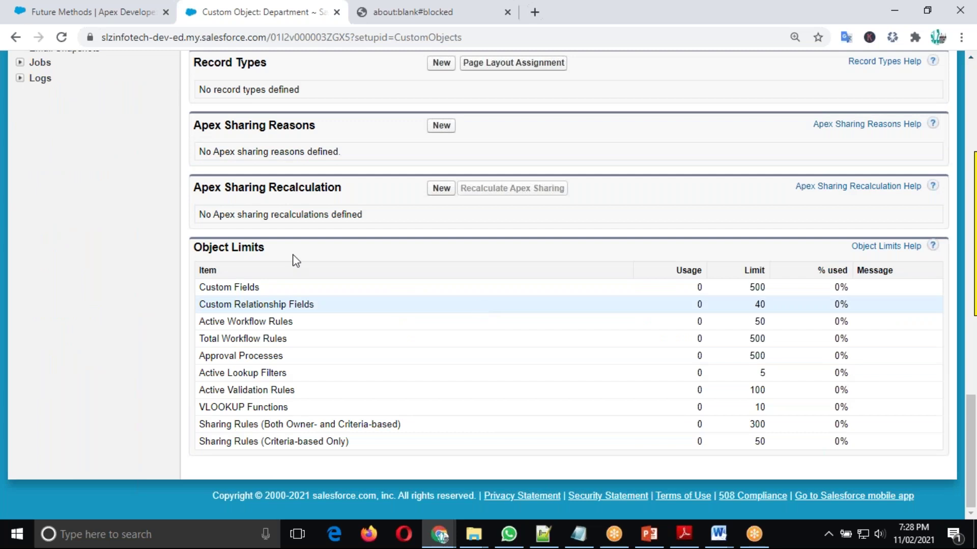
pyautogui.moveTo(194, 250); pyautogui.dragTo(281, 250)
pyautogui.click(283, 251)
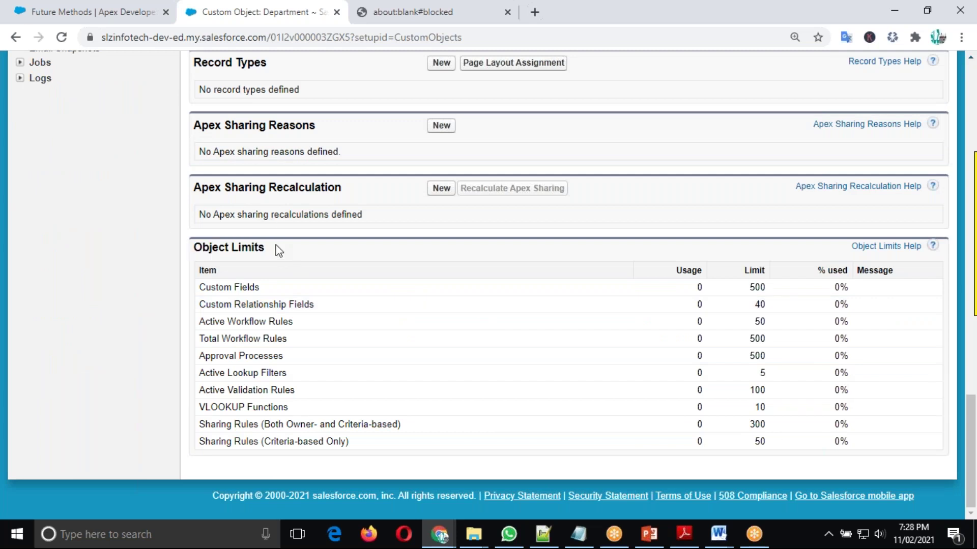
pyautogui.moveTo(194, 248); pyautogui.dragTo(273, 254)
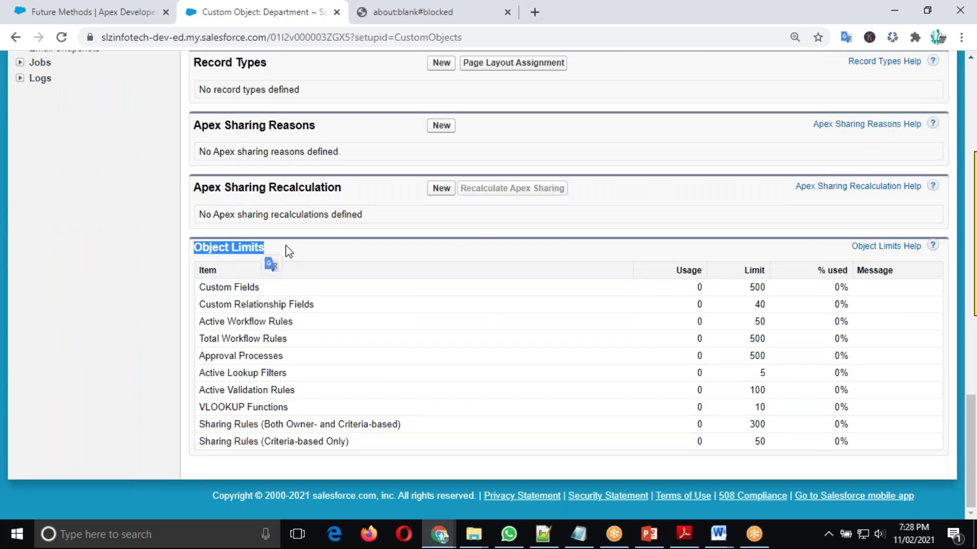
pyautogui.click(285, 246)
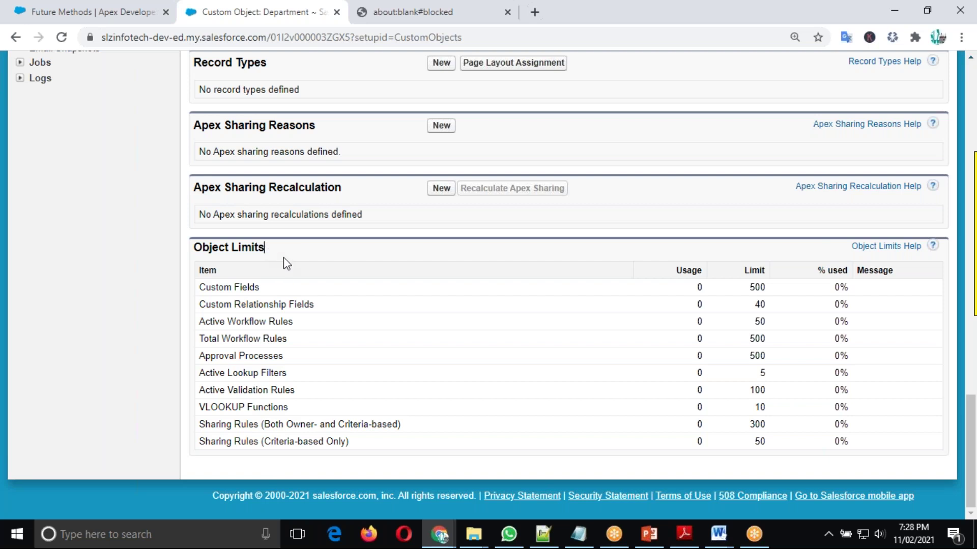
pyautogui.scroll(4, 323, 275)
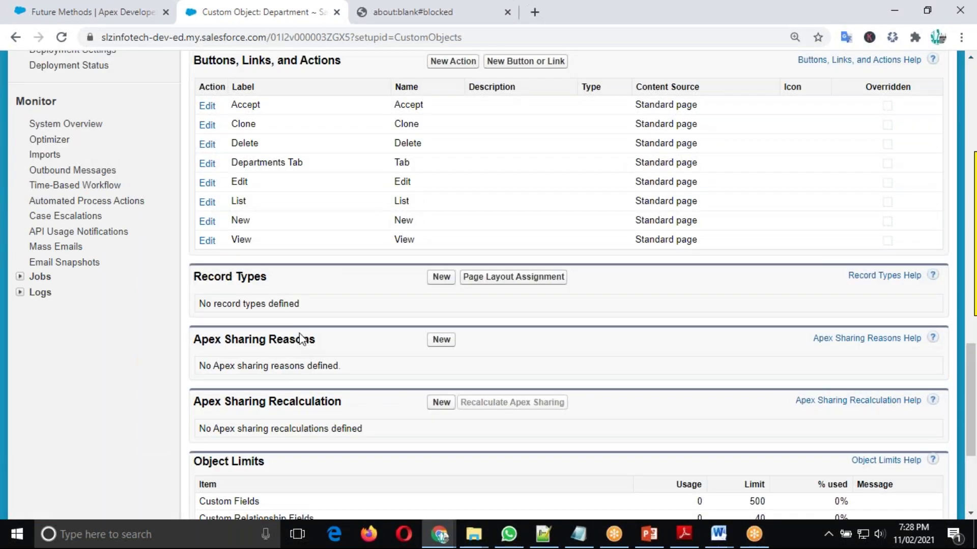
pyautogui.scroll(-4, 306, 340)
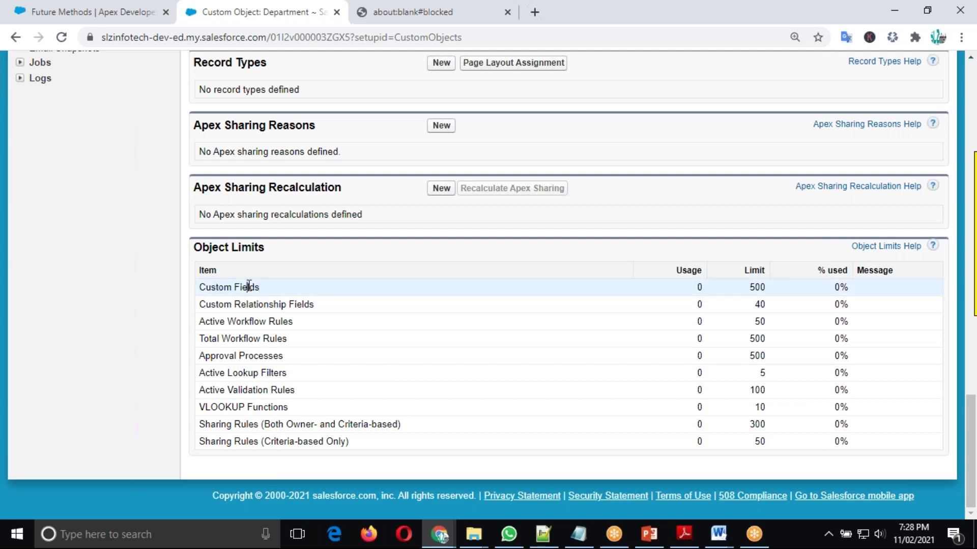
pyautogui.moveTo(748, 287); pyautogui.dragTo(765, 288)
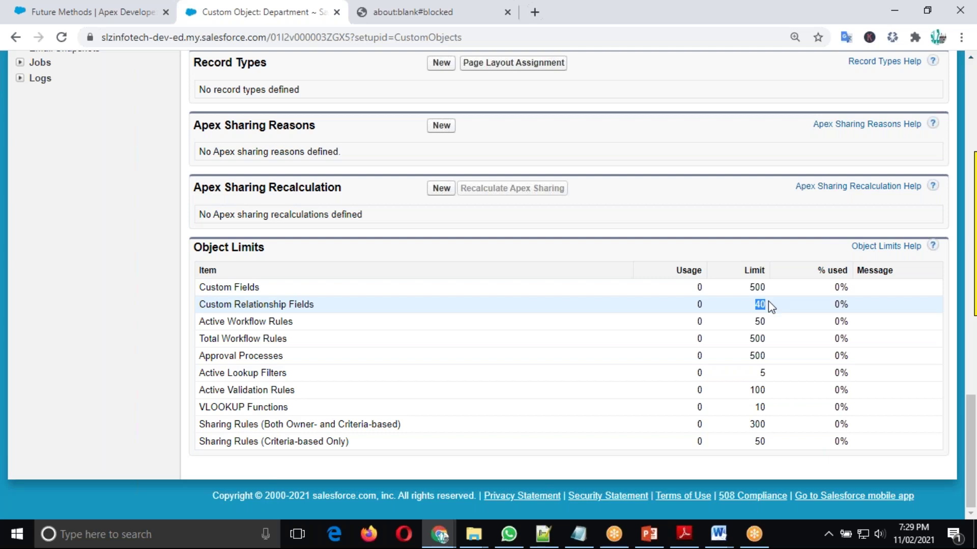
pyautogui.click(771, 309)
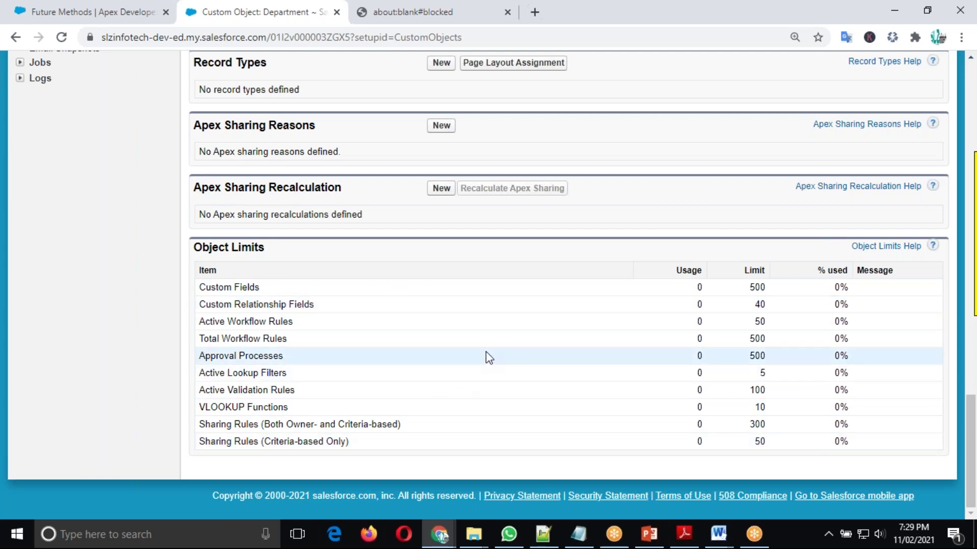
# Review the Department object's definition detail, Standard Fields, Custom Fields & Relationships, Validation Rules, Triggers and Page Layouts sections again
pyautogui.scroll(10, 489, 358)
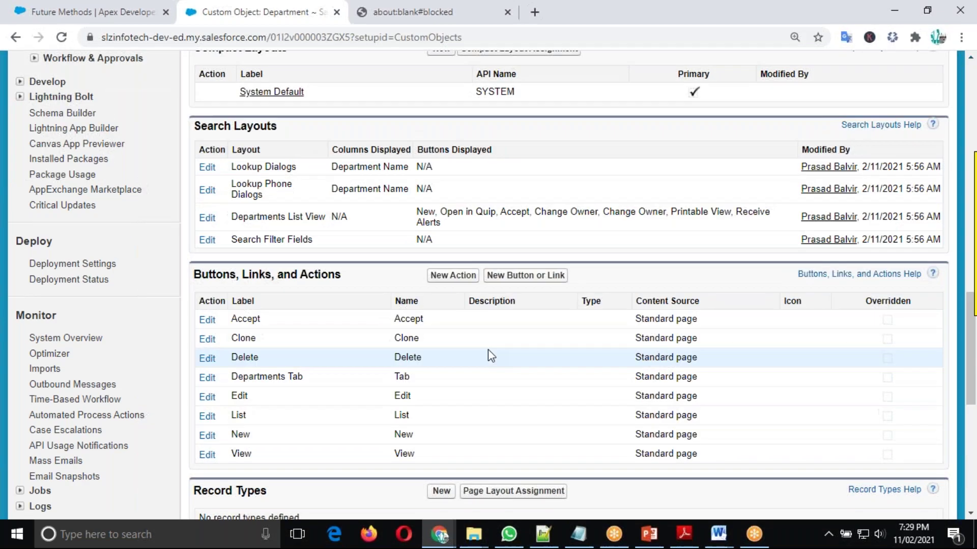
pyautogui.scroll(6, 488, 351)
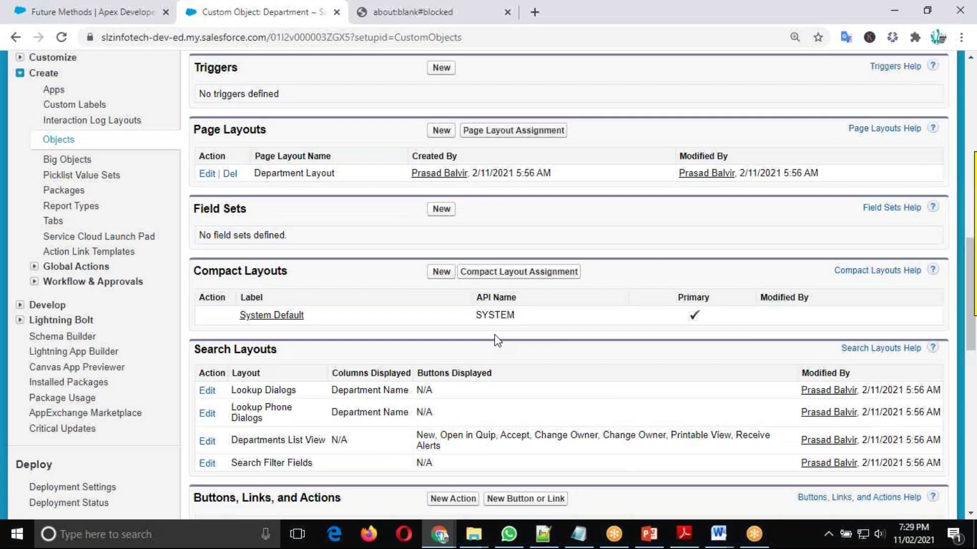
pyautogui.scroll(7, 510, 278)
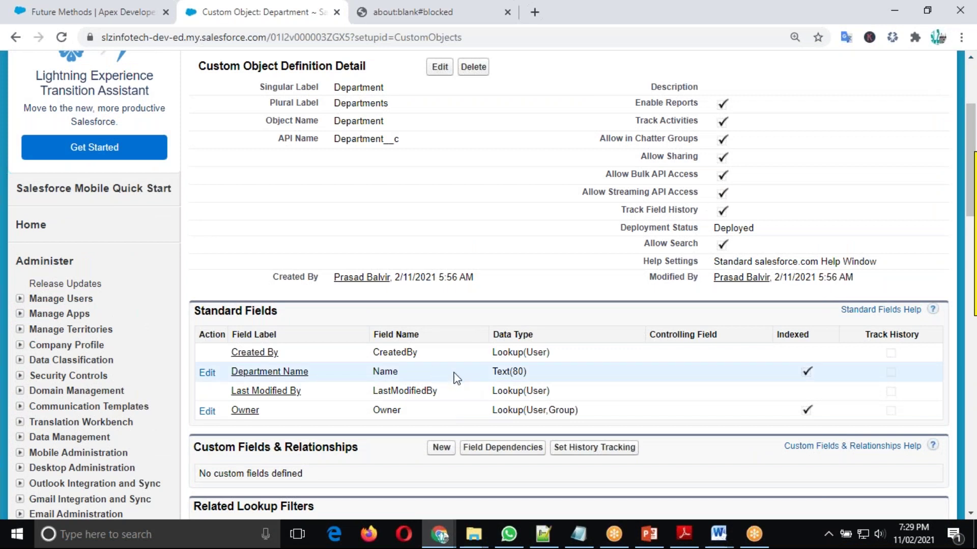
pyautogui.scroll(-1, 455, 376)
pyautogui.scroll(-3, 456, 378)
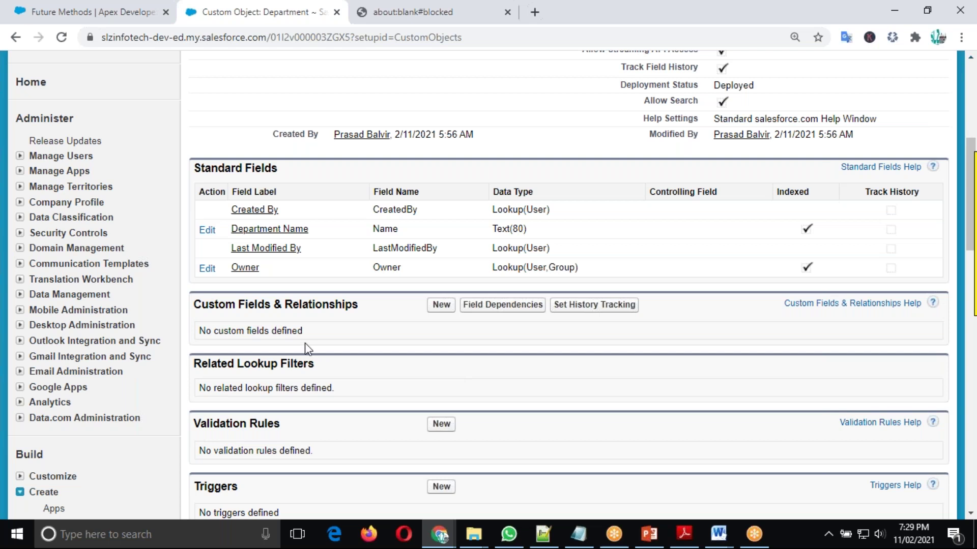
pyautogui.scroll(-2, 327, 269)
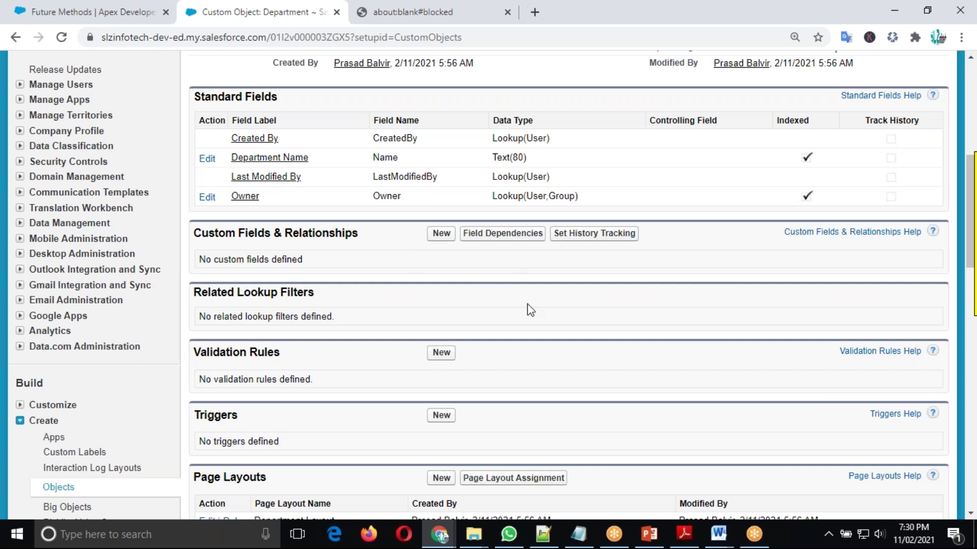
pyautogui.scroll(8, 531, 309)
pyautogui.scroll(-6, 532, 310)
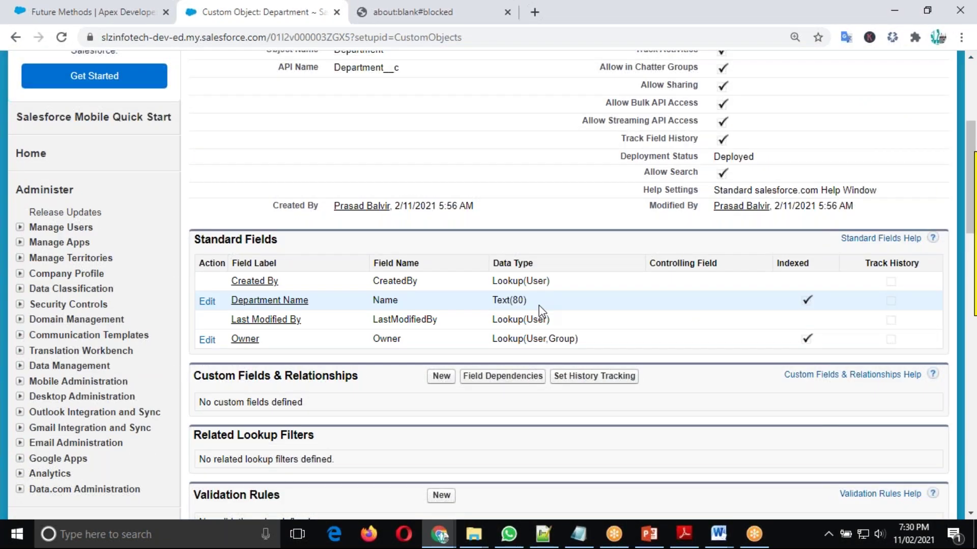
pyautogui.scroll(-3, 539, 305)
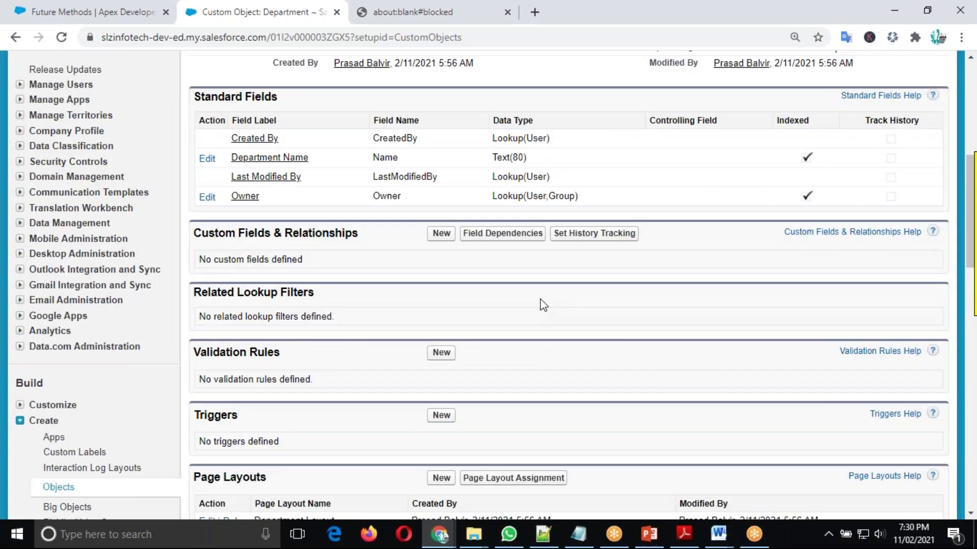
pyautogui.scroll(-2, 540, 303)
pyautogui.scroll(-3, 430, 213)
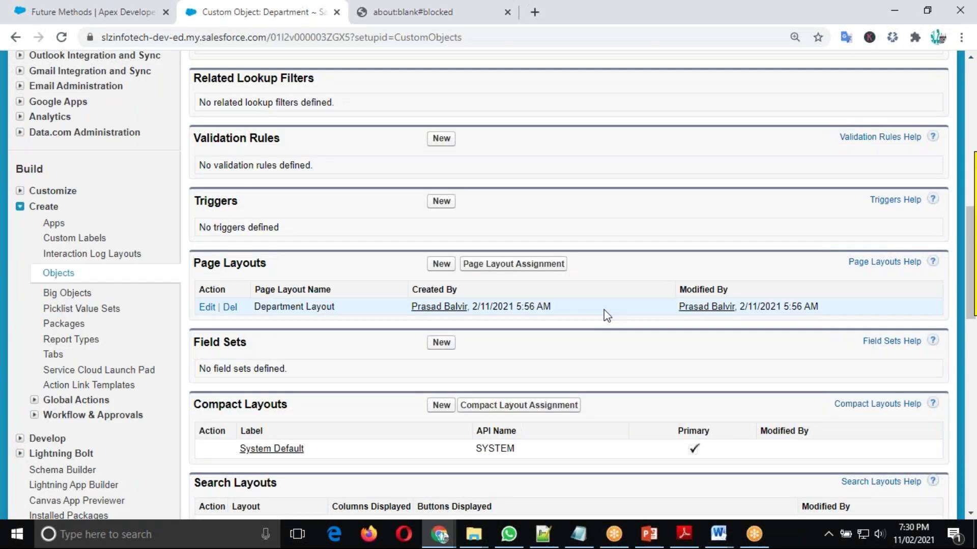
pyautogui.scroll(12, 604, 312)
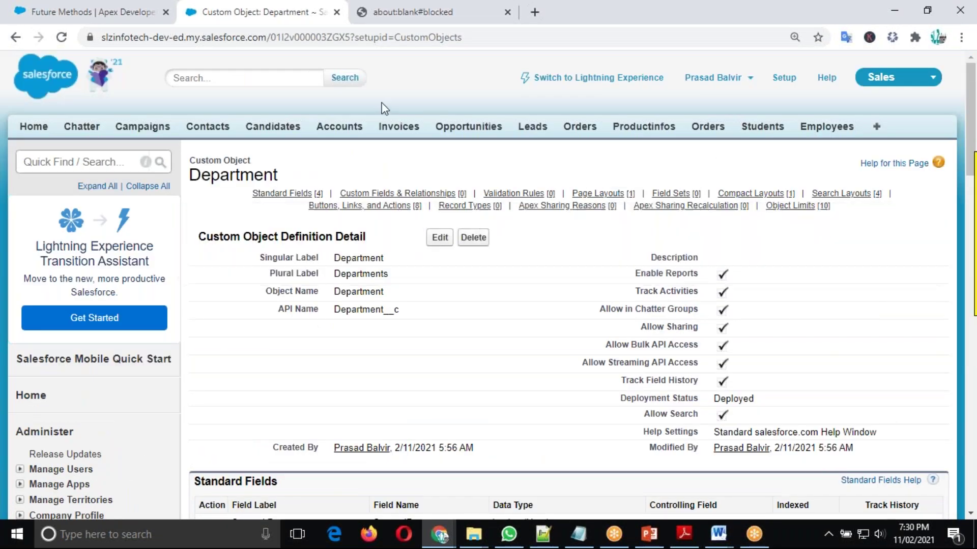
pyautogui.moveTo(359, 206)
pyautogui.scroll(-4, 629, 305)
pyautogui.scroll(4, 469, 268)
pyautogui.scroll(-8, 504, 285)
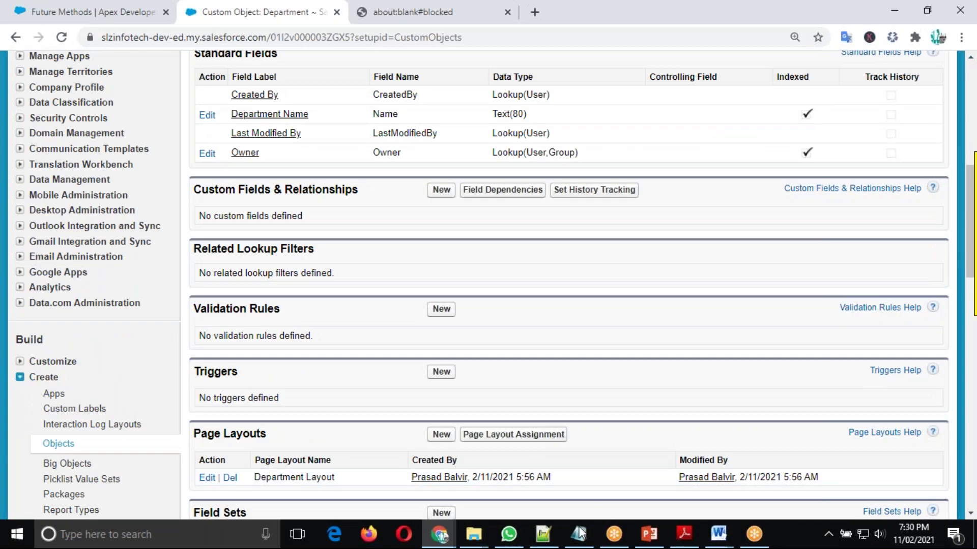
# Switch to Notepad++ and read the three ways of creating custom fields in the 05 Custom Field creation notes
pyautogui.click(544, 537)
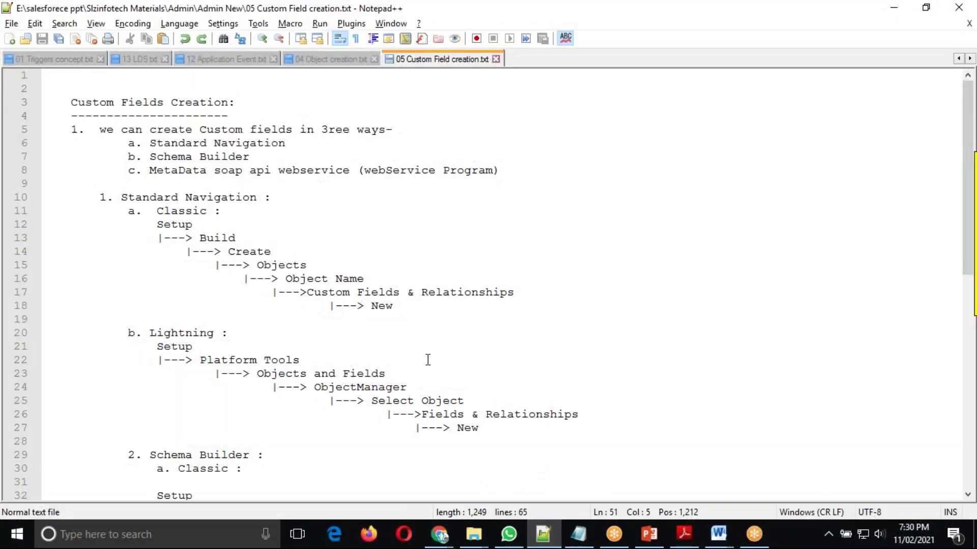
pyautogui.click(161, 158)
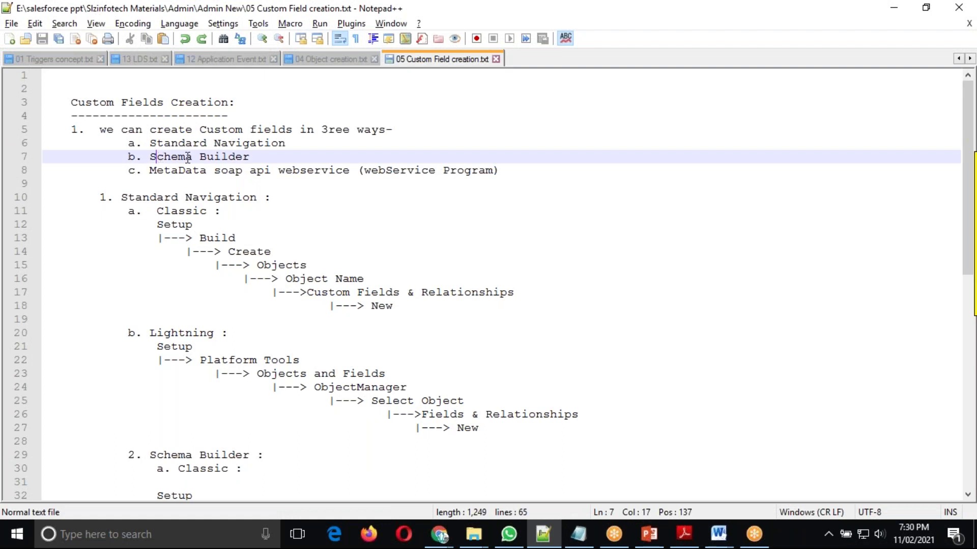
pyautogui.click(269, 156)
pyautogui.moveTo(148, 143); pyautogui.dragTo(279, 147)
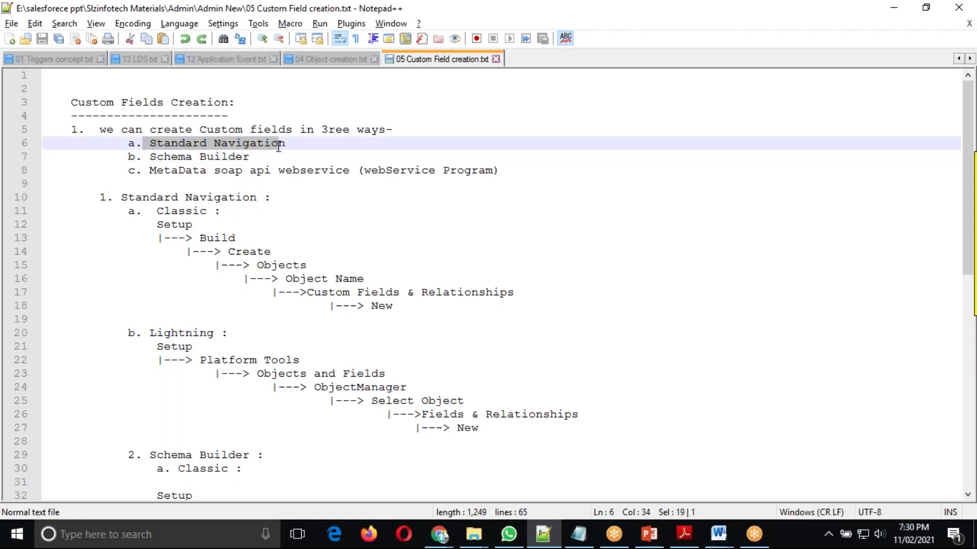
pyautogui.click(238, 221)
pyautogui.click(122, 199)
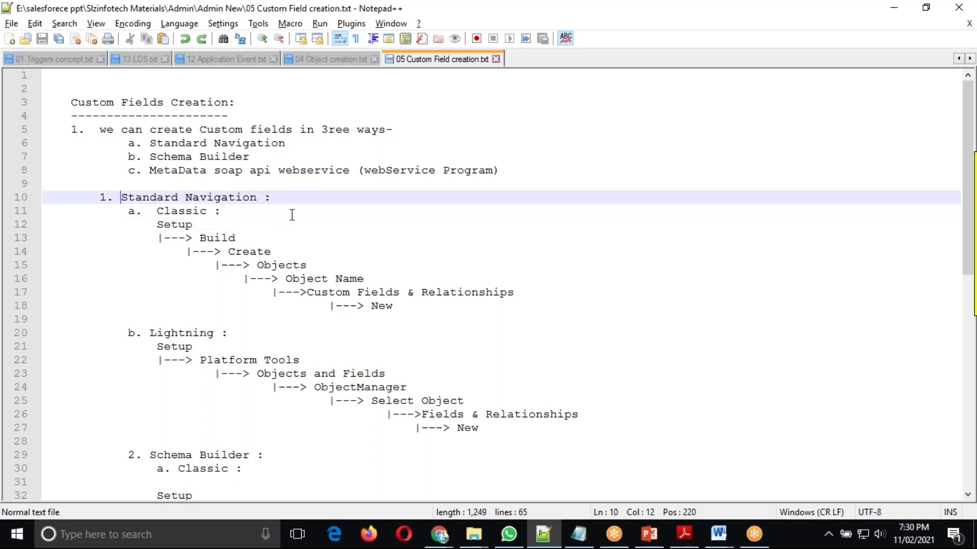
pyautogui.click(285, 199)
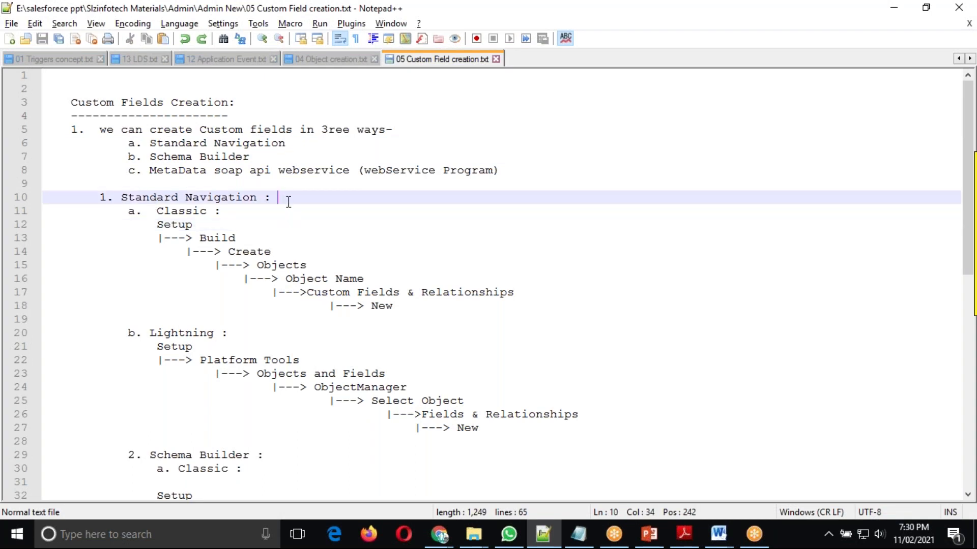
pyautogui.click(532, 266)
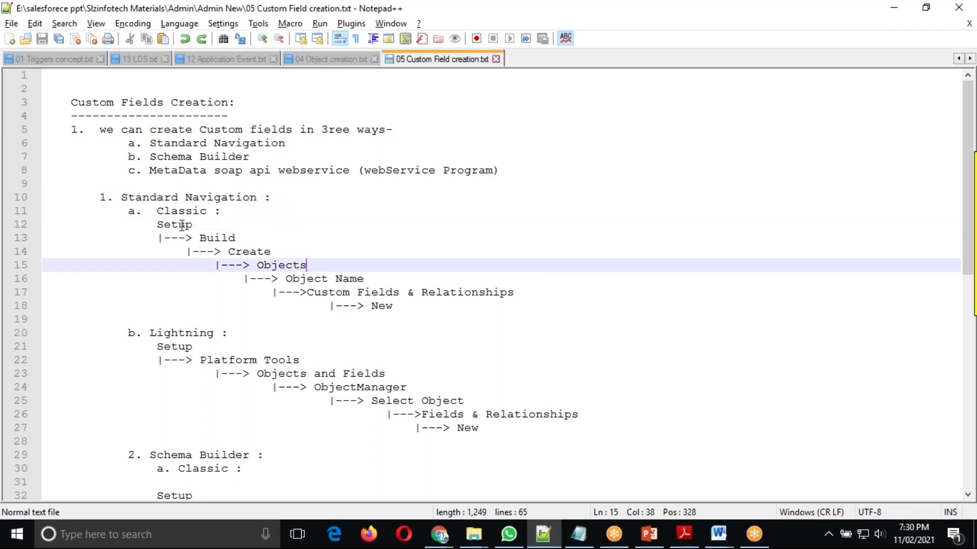
# Study the notes' Classic path from Setup to a new custom field, and compare the Lightning and Schema Builder paths
pyautogui.click(171, 198)
pyautogui.moveTo(158, 224); pyautogui.dragTo(407, 305)
pyautogui.click(410, 311)
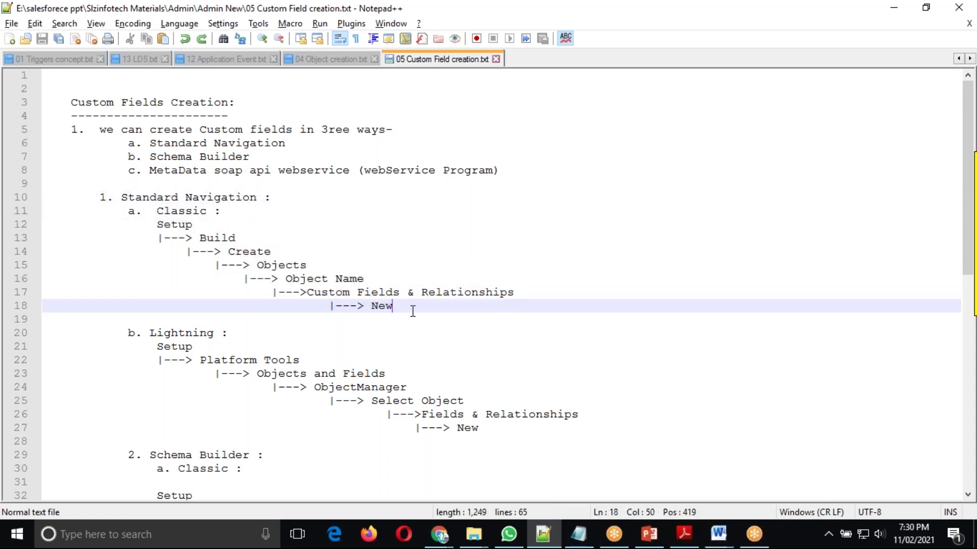
pyautogui.click(426, 315)
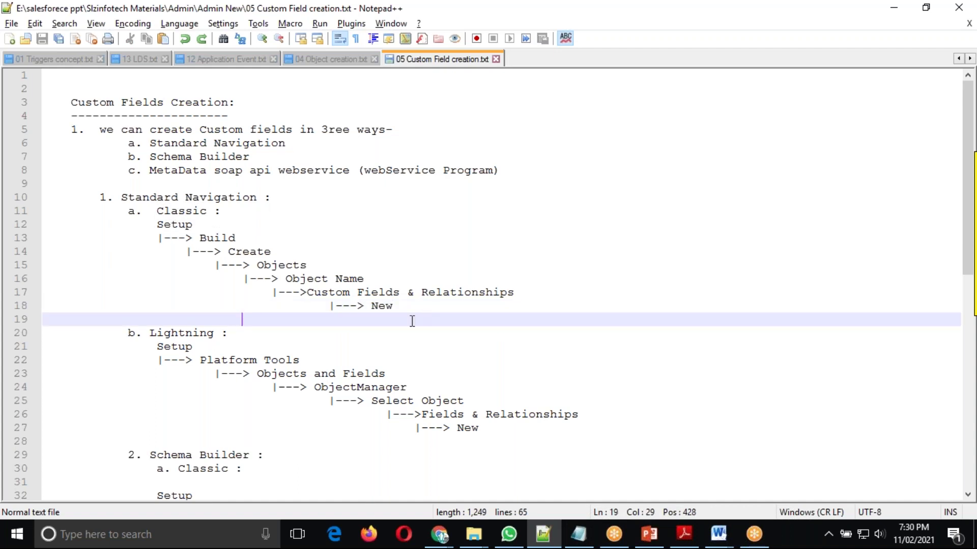
pyautogui.scroll(-1, 428, 320)
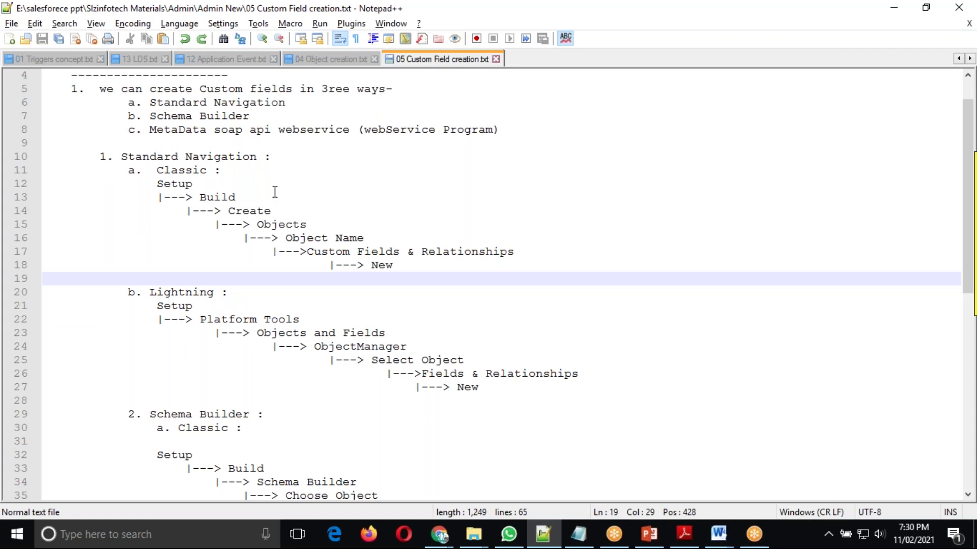
pyautogui.click(408, 270)
pyautogui.scroll(1, 410, 277)
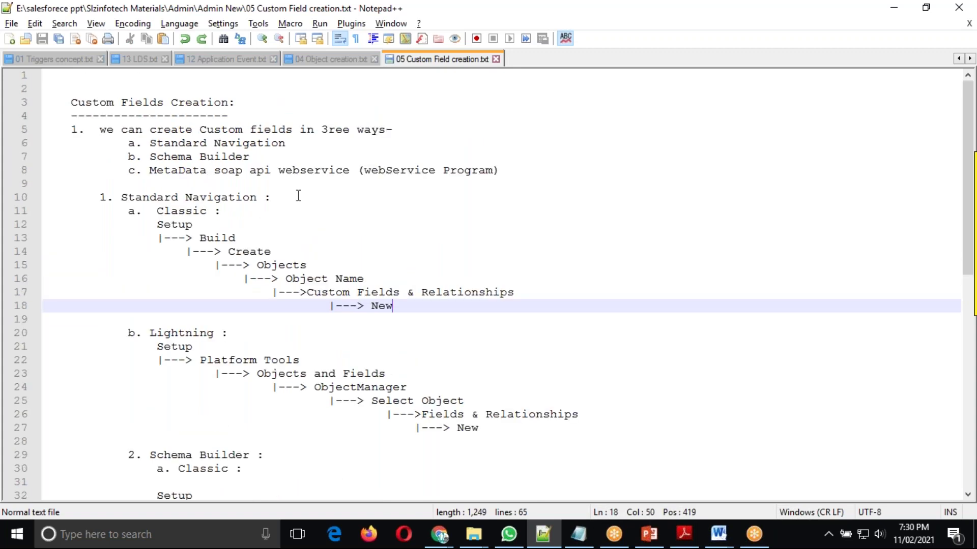
pyautogui.click(164, 157)
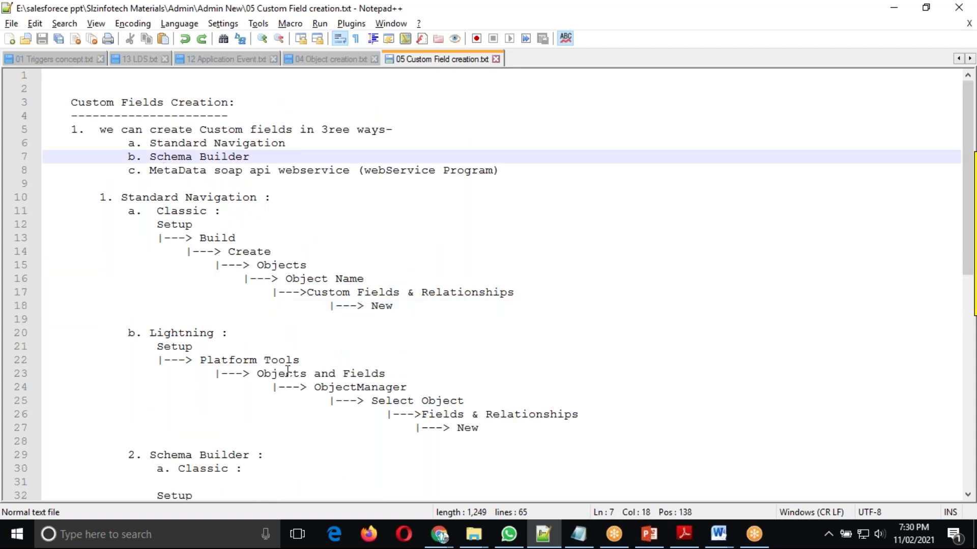
pyautogui.scroll(-1, 300, 351)
pyautogui.scroll(1, 258, 294)
pyautogui.scroll(-3, 145, 245)
pyautogui.click(203, 223)
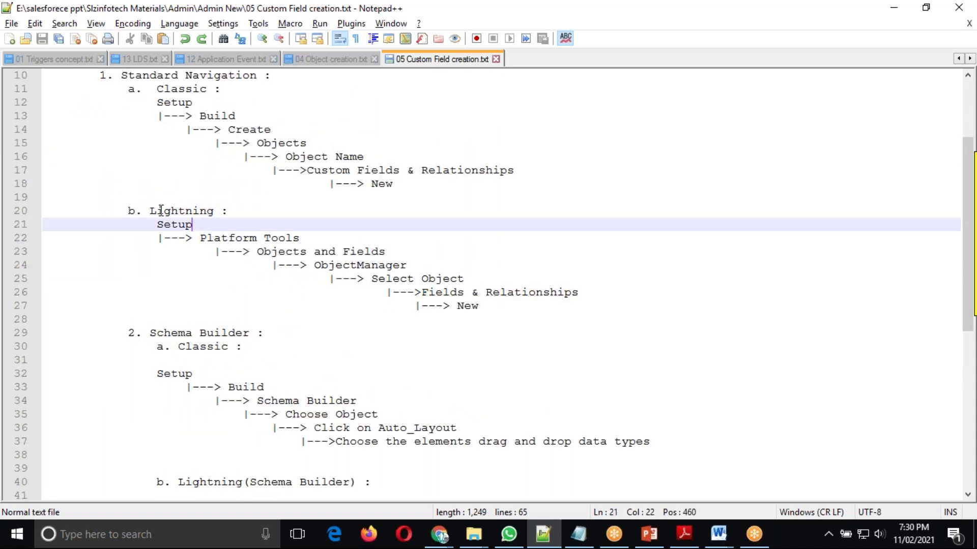
# Switch back to Salesforce in Chrome and open the Setup home page
pyautogui.hotkey('alt', 'Tab')
pyautogui.scroll(8, 557, 334)
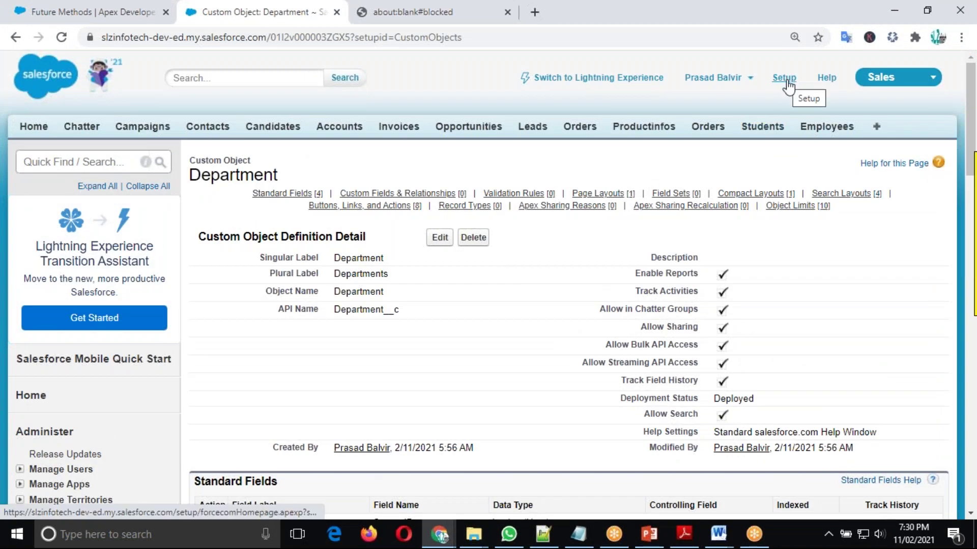
pyautogui.click(785, 80)
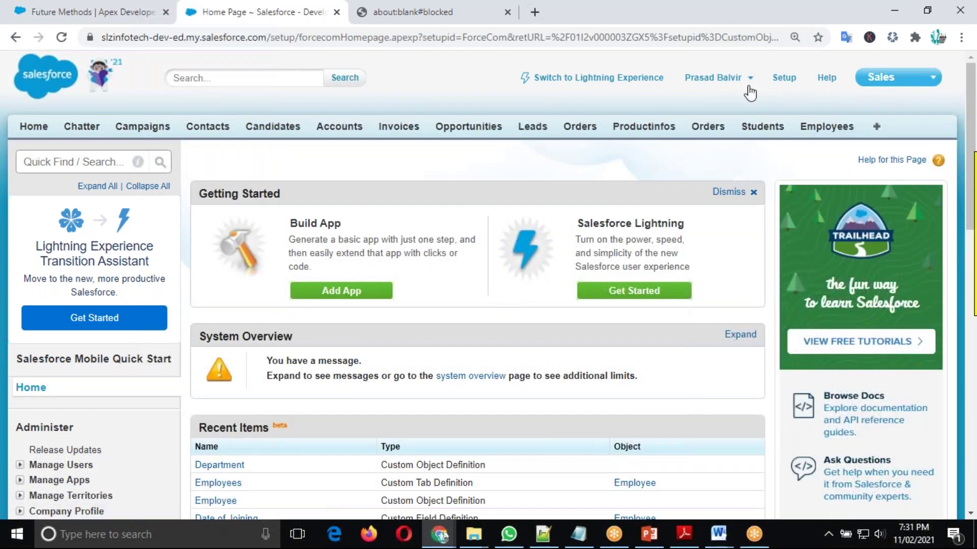
# Switch from Salesforce Classic to Lightning Experience and reload the page to reach the Lightning Setup Home
pyautogui.click(749, 81)
pyautogui.click(700, 163)
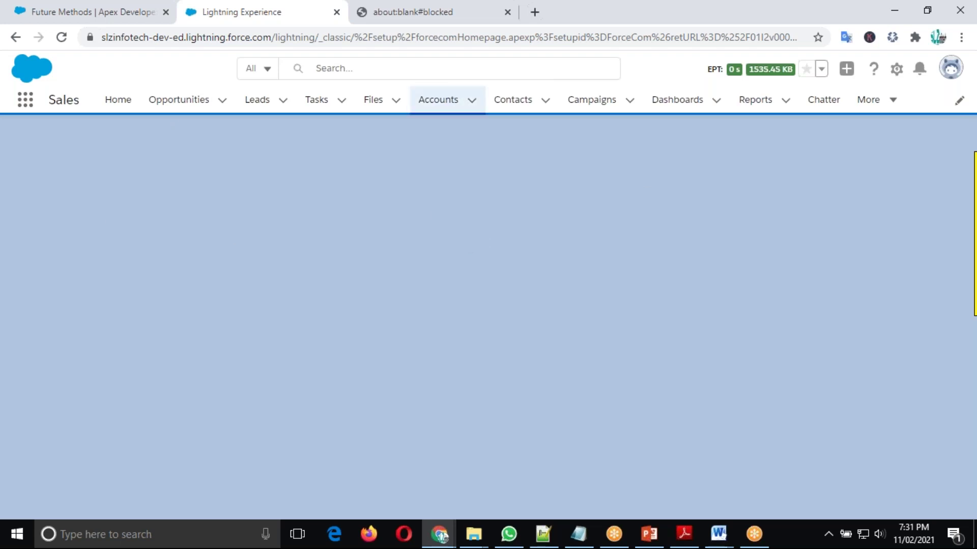
pyautogui.click(341, 38)
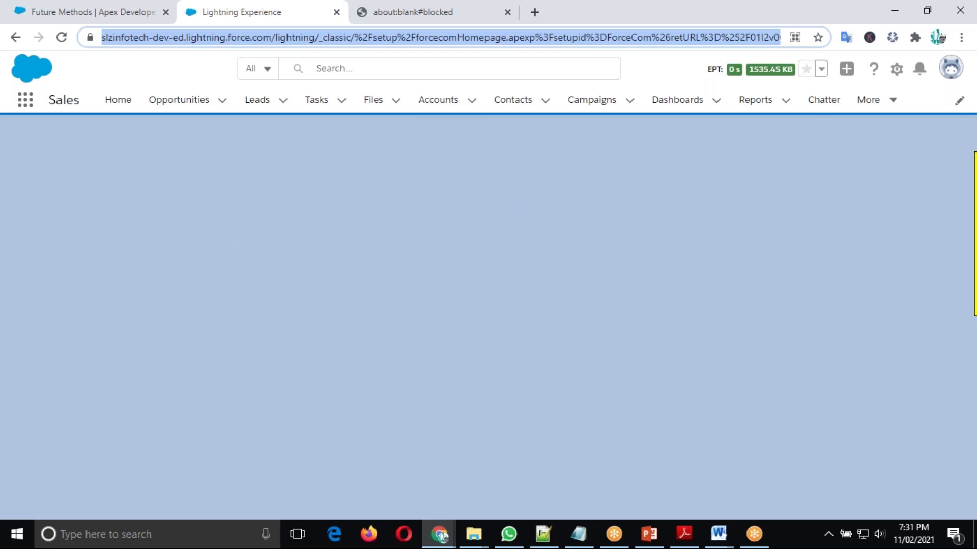
pyautogui.press('Return')
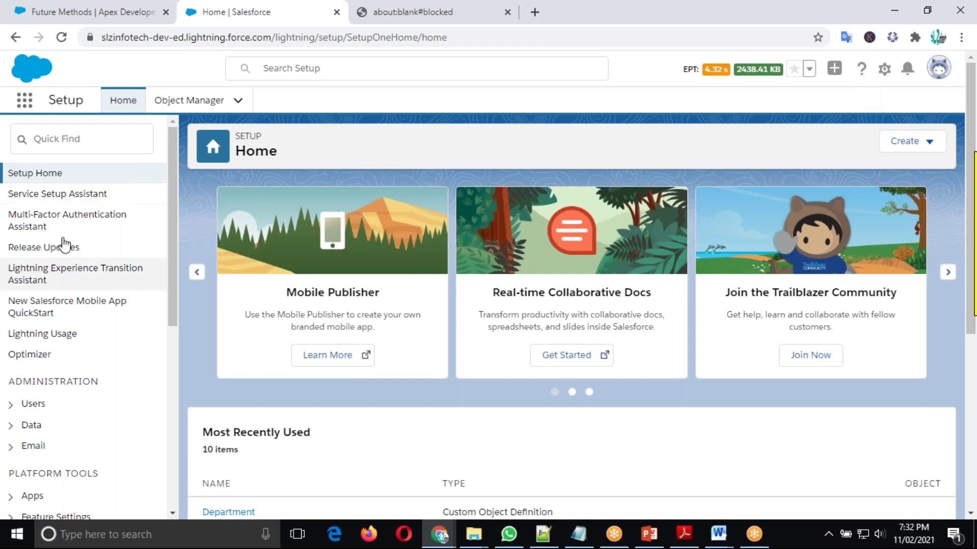
# Look over the Lightning Setup categories and open Setup in a separate browser tab
pyautogui.scroll(-7, 86, 244)
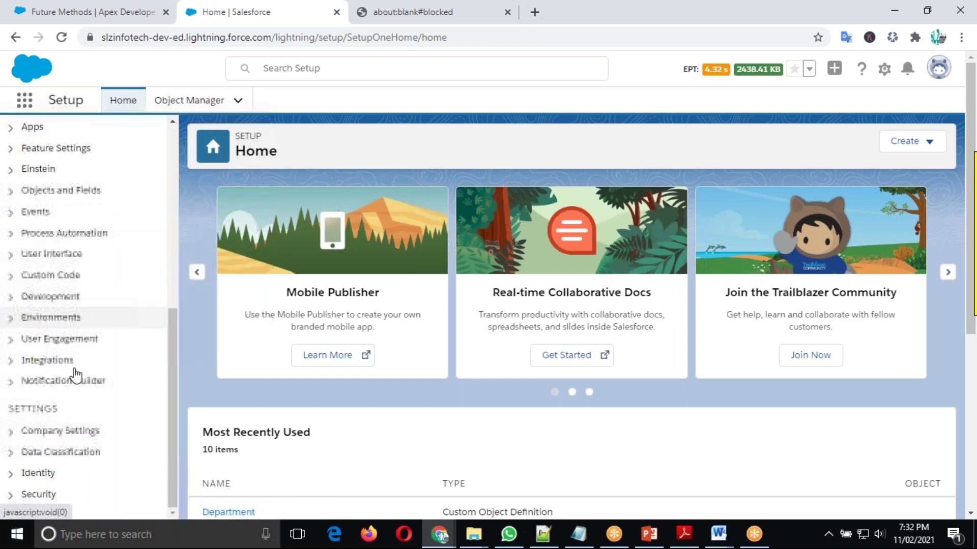
pyautogui.scroll(7, 83, 325)
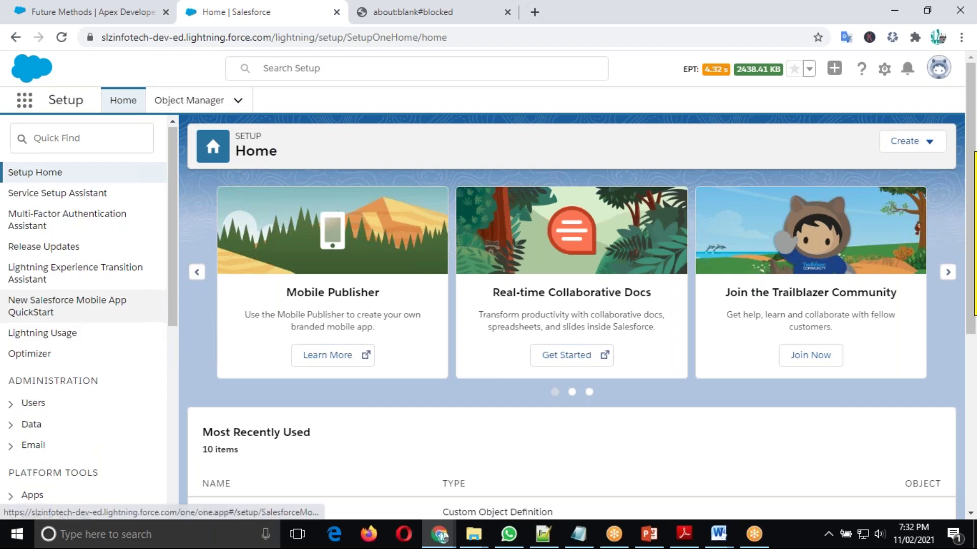
pyautogui.scroll(-5, 67, 319)
pyautogui.scroll(-2, 77, 254)
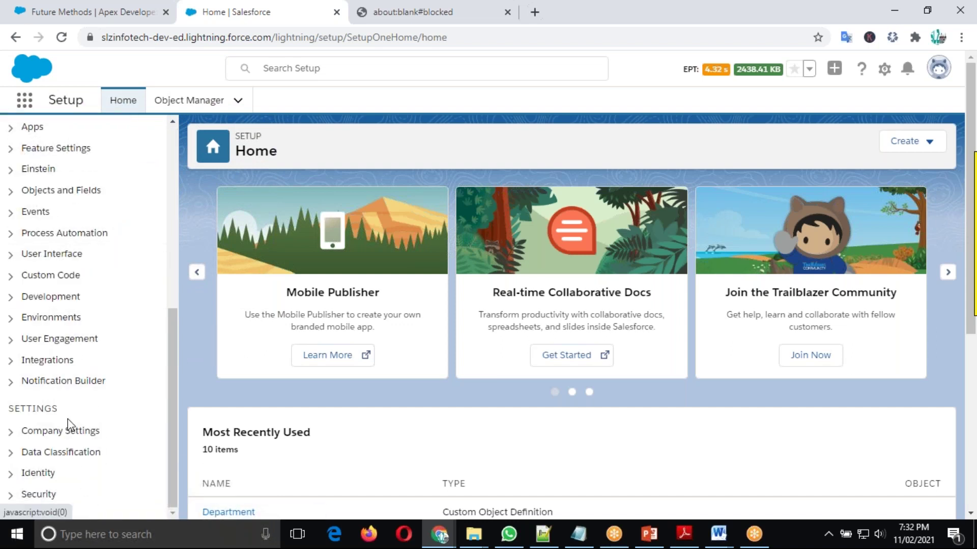
pyautogui.scroll(7, 83, 305)
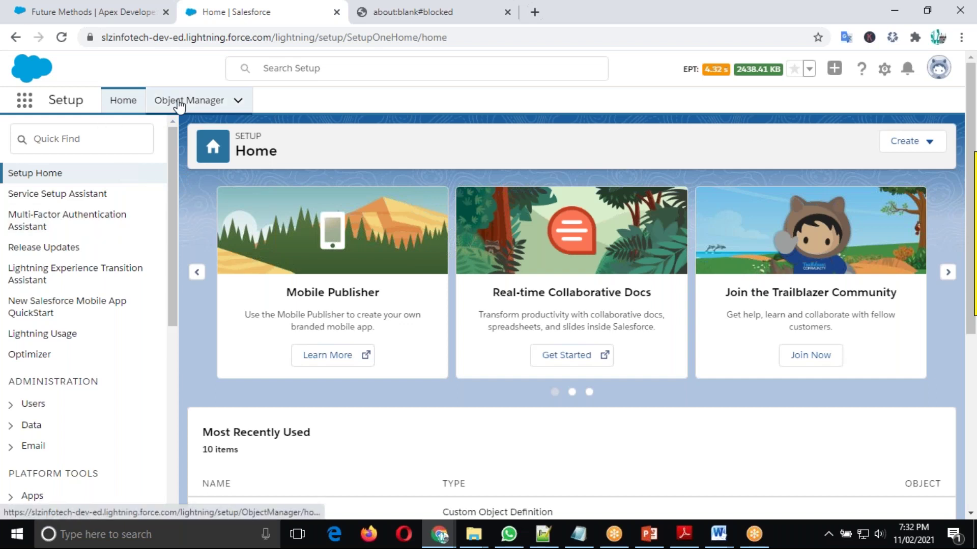
pyautogui.click(885, 72)
pyautogui.click(823, 109)
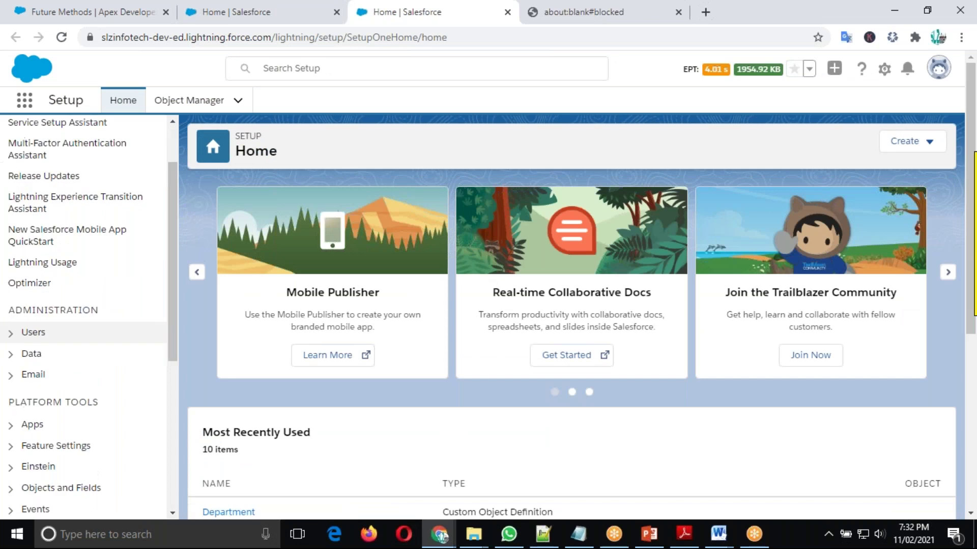
# Open Object Manager from Objects and Fields under Platform Tools
pyautogui.click(34, 138)
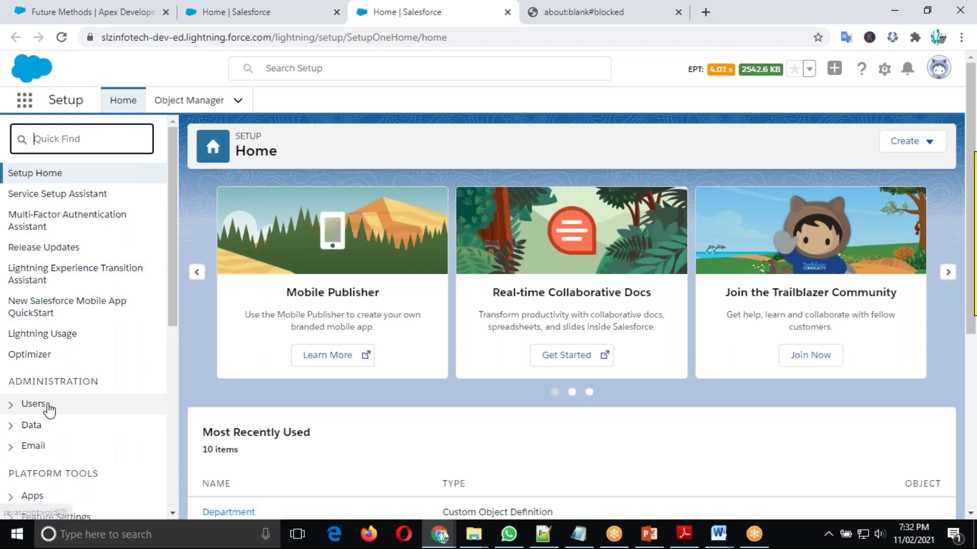
pyautogui.scroll(-1, 85, 351)
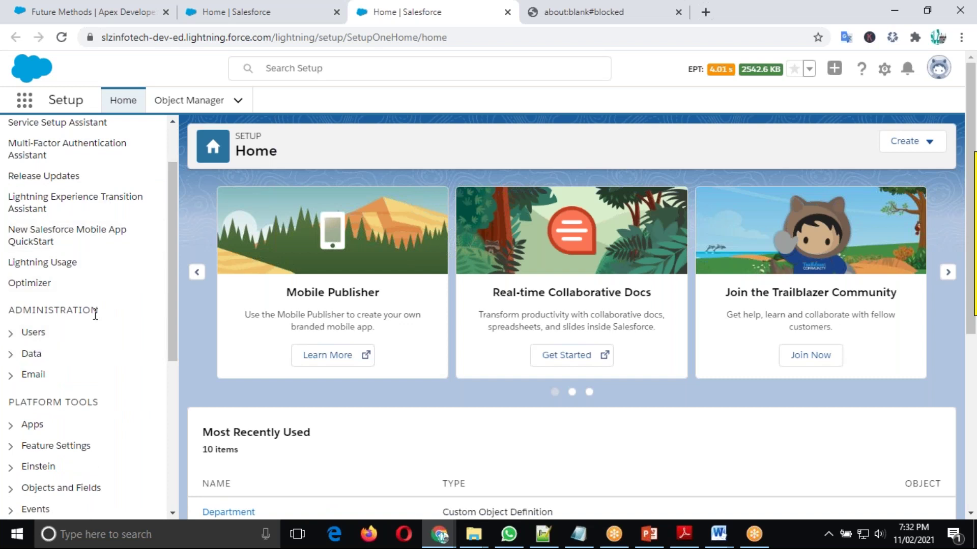
pyautogui.scroll(1, 96, 313)
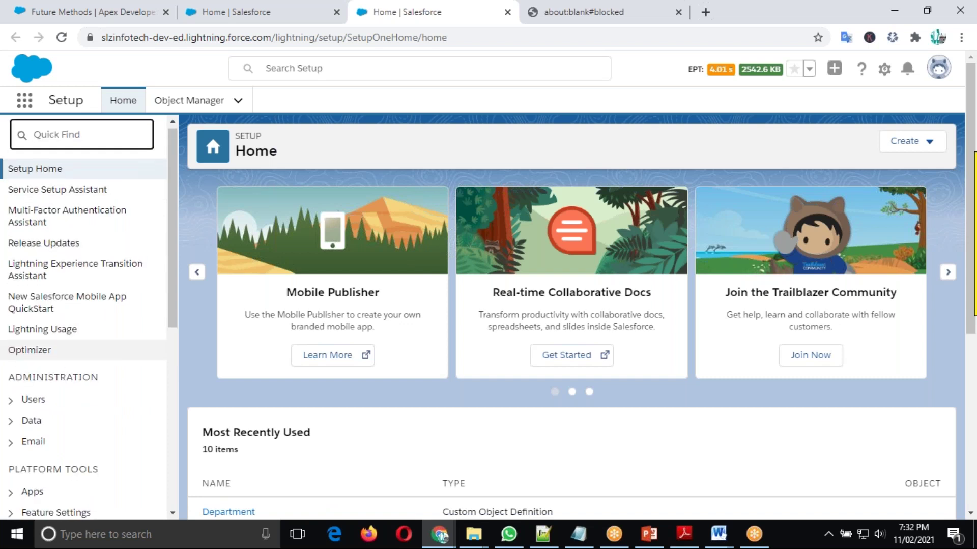
pyautogui.scroll(-2, 82, 282)
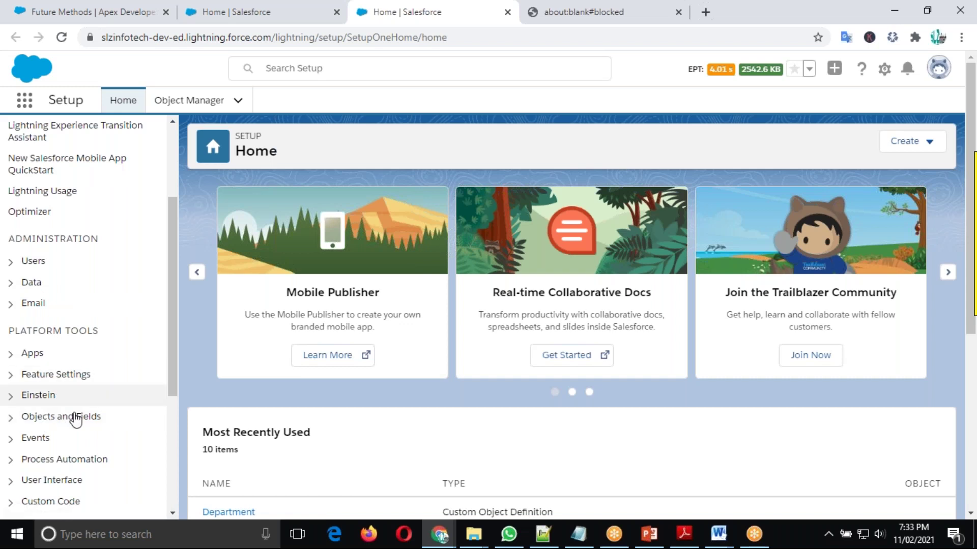
pyautogui.click(11, 419)
pyautogui.click(83, 445)
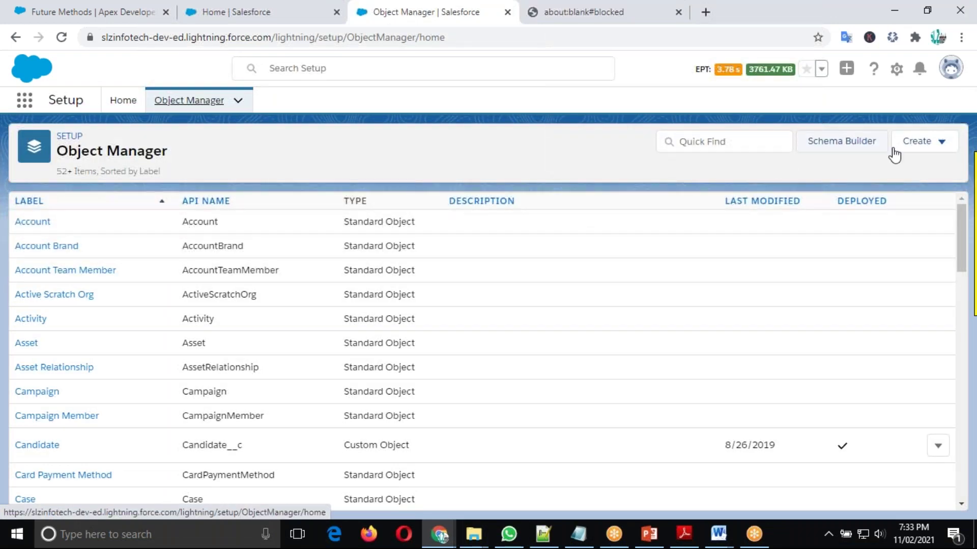
# Start creating a custom object in Object Manager and set its label to Teacher
pyautogui.click(942, 144)
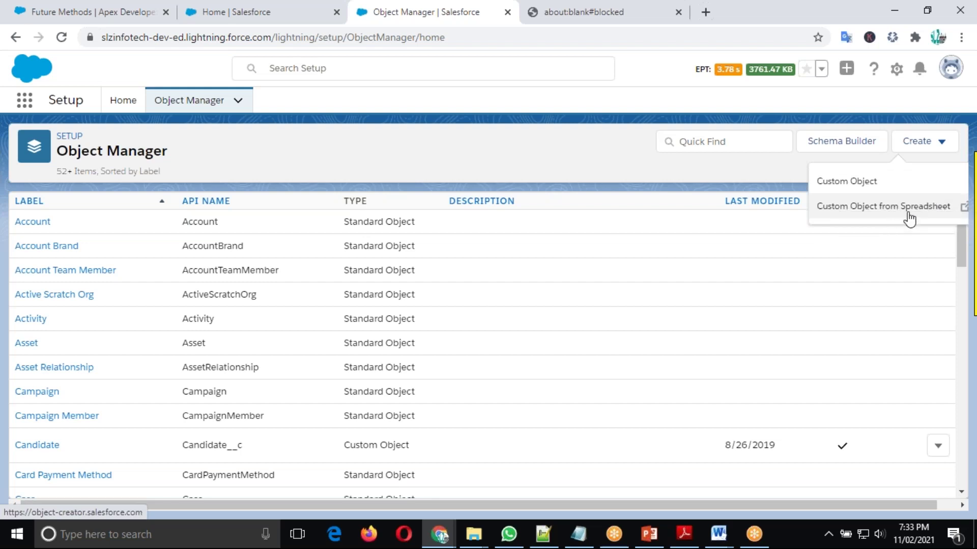
pyautogui.click(848, 184)
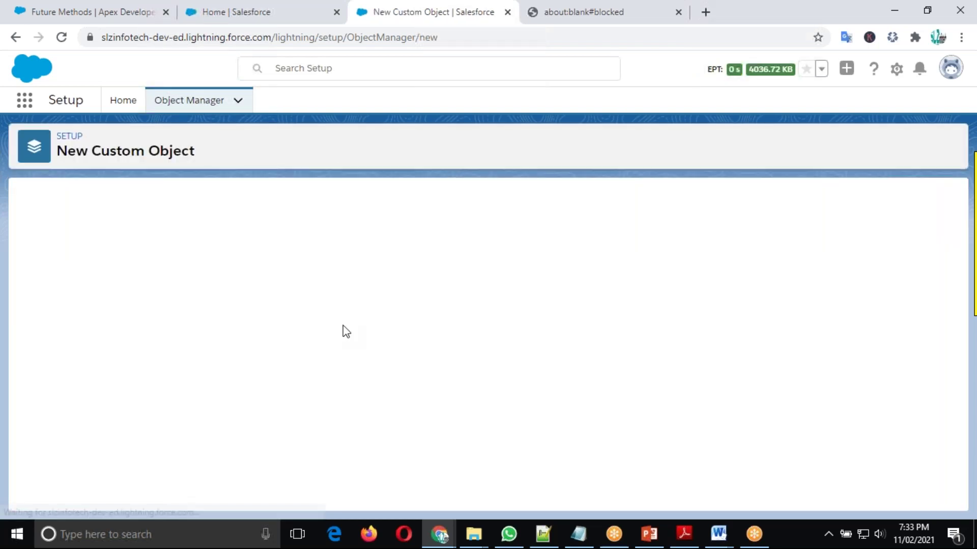
pyautogui.scroll(-3, 422, 301)
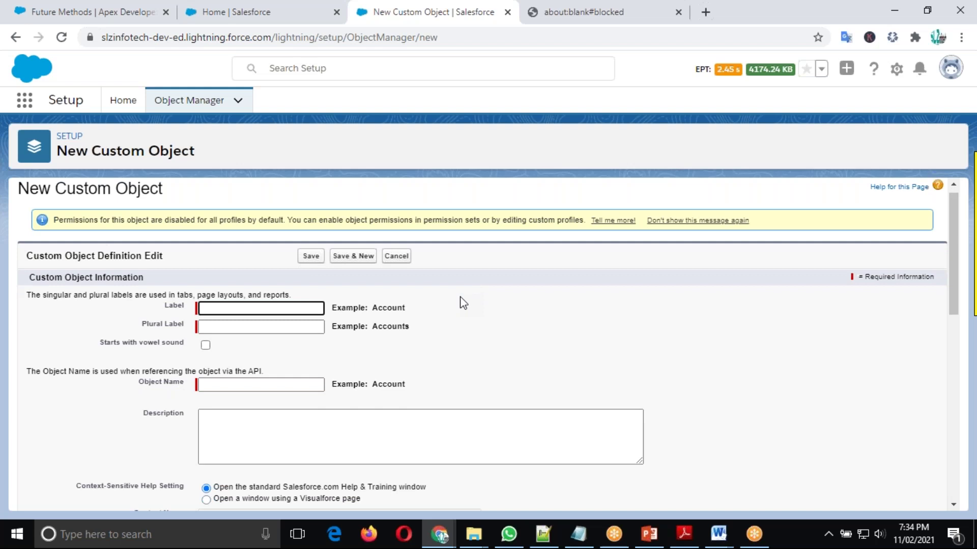
pyautogui.scroll(1, 421, 302)
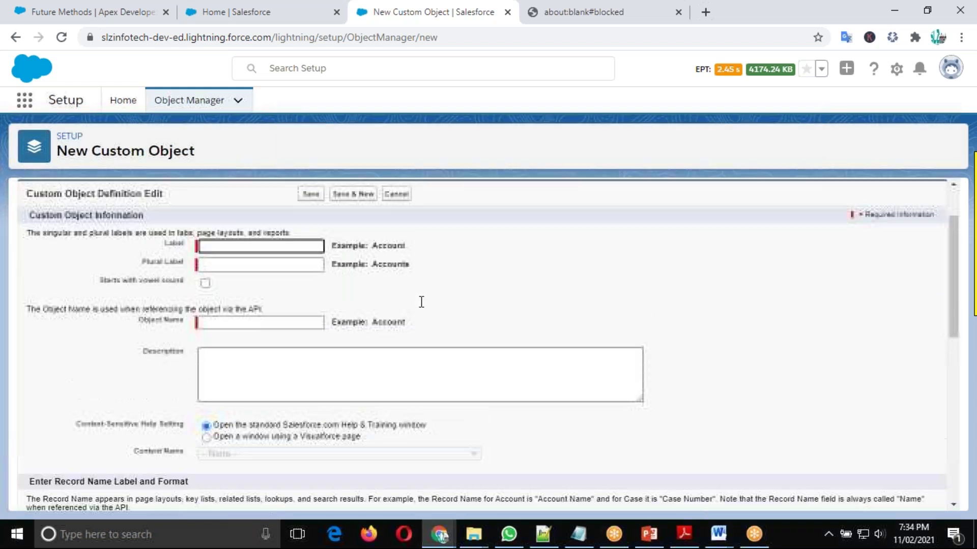
pyautogui.click(217, 246)
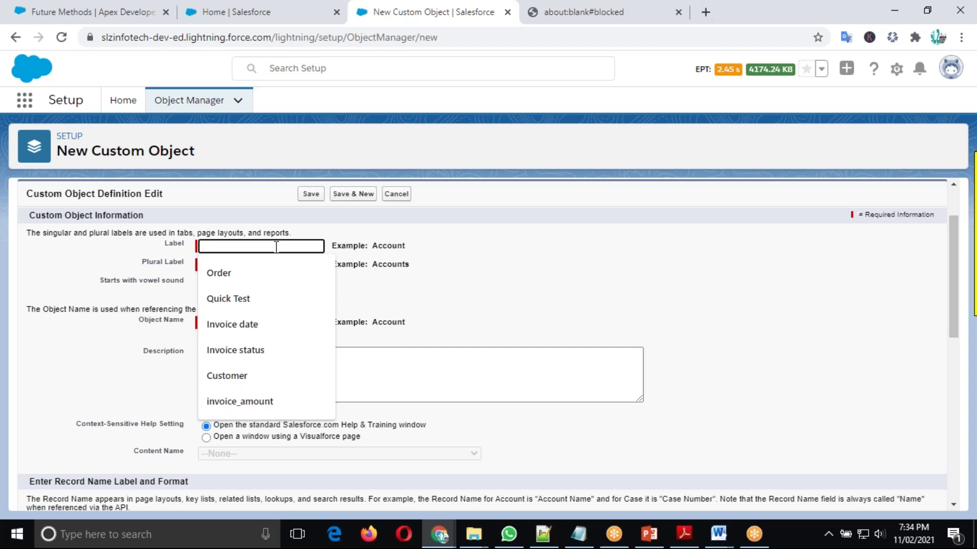
pyautogui.write('Teacher')
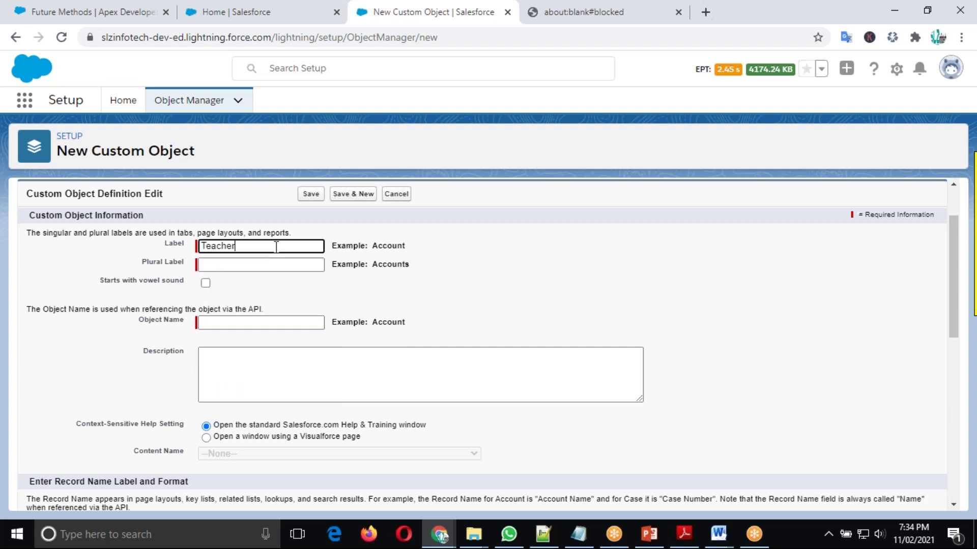
pyautogui.click(494, 273)
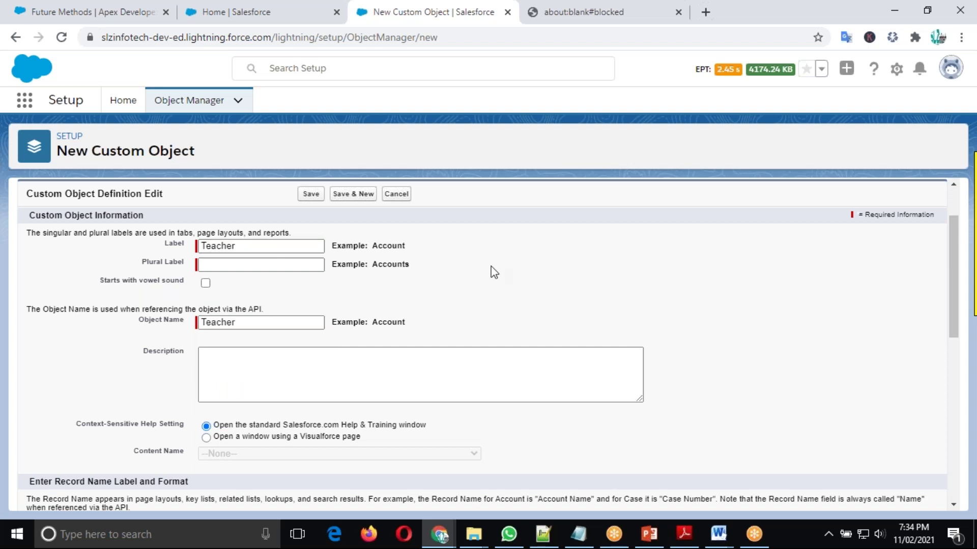
# Copy the singular label into the plural label and make it Teachers
pyautogui.click(255, 244)
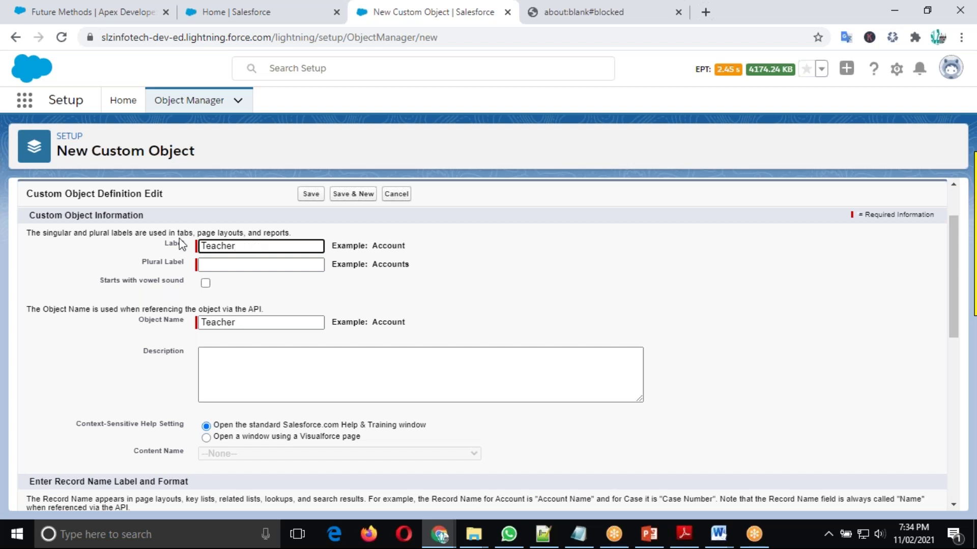
pyautogui.click(206, 264)
pyautogui.hotkey('shift', 'Tab')
pyautogui.hotkey('ctrl', 'c')
pyautogui.click(205, 266)
pyautogui.hotkey('ctrl', 'v')
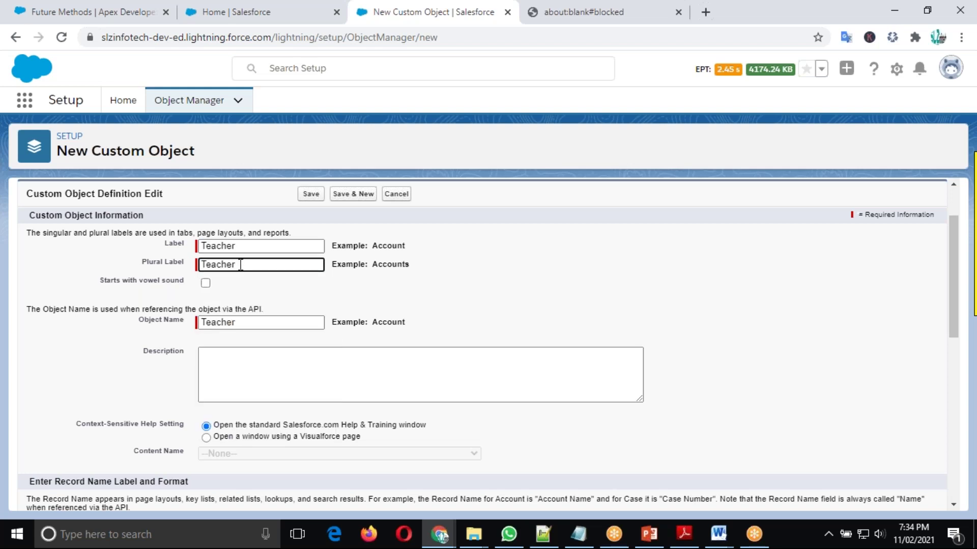
pyautogui.press('Tab')
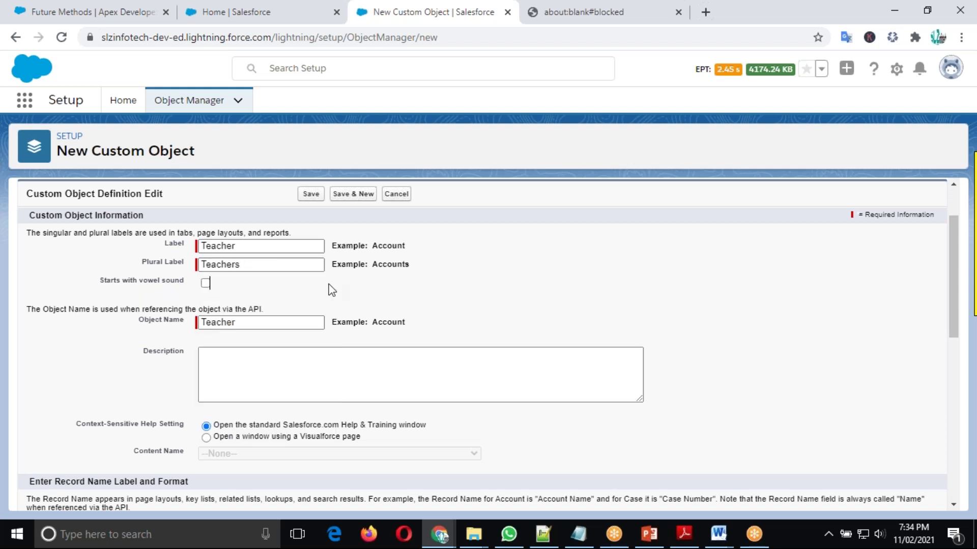
# Enable Allow Reports, Allow Activities, Track Field History and Allow in Chatter Groups for the Teacher object
pyautogui.scroll(-2, 133, 281)
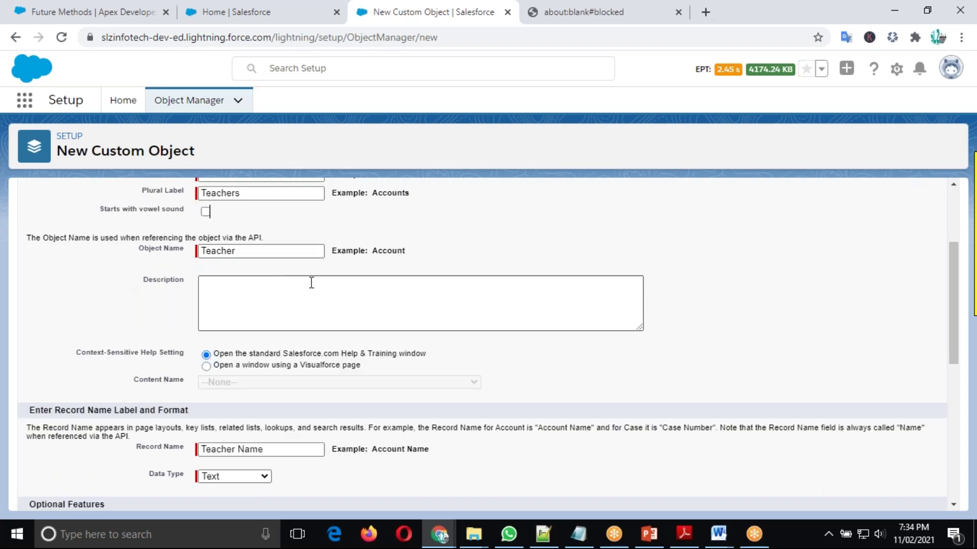
pyautogui.scroll(-4, 309, 283)
pyautogui.scroll(2, 269, 291)
pyautogui.scroll(1, 269, 291)
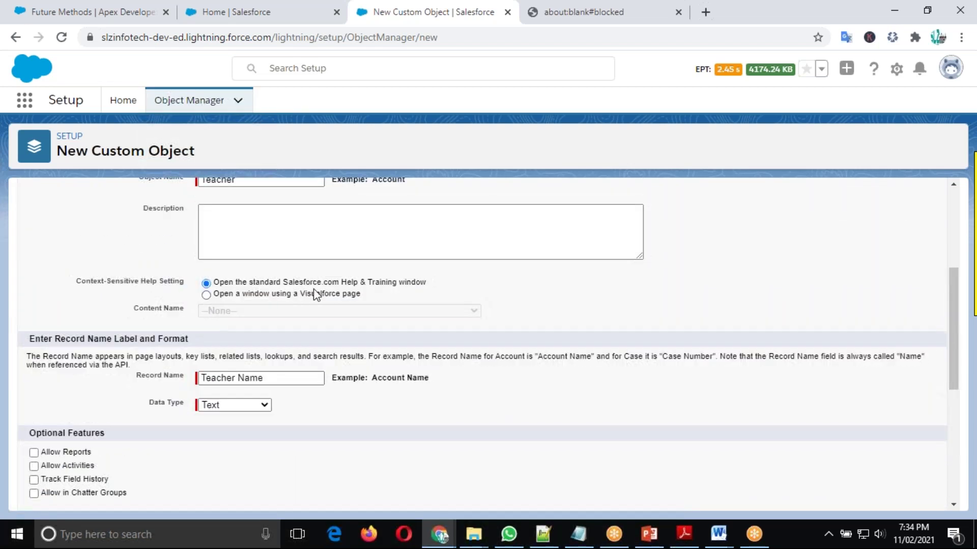
pyautogui.scroll(-3, 318, 304)
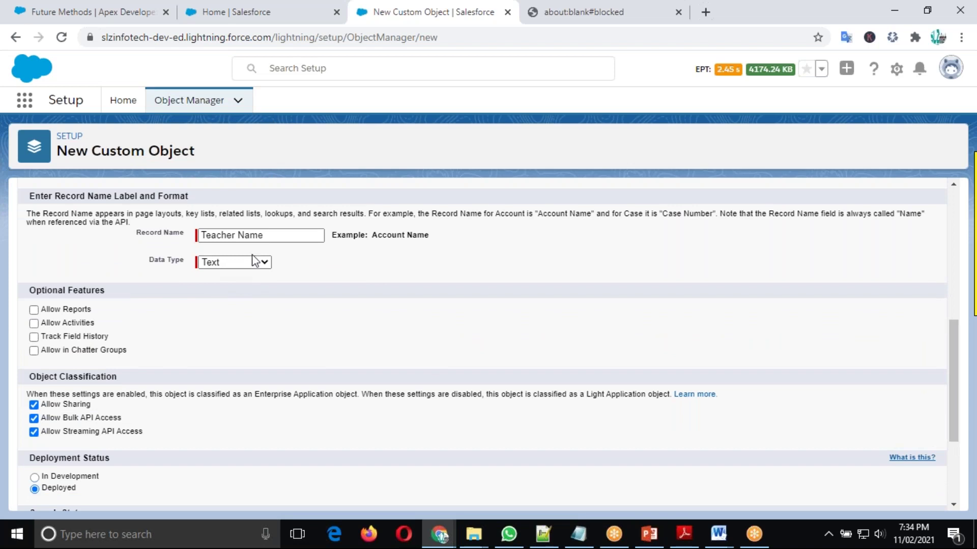
pyautogui.scroll(-2, 243, 288)
pyautogui.click(34, 238)
pyautogui.click(34, 252)
pyautogui.click(34, 265)
pyautogui.click(34, 279)
# Enable Allow Search for the Teacher object and save the new custom object
pyautogui.scroll(-2, 236, 272)
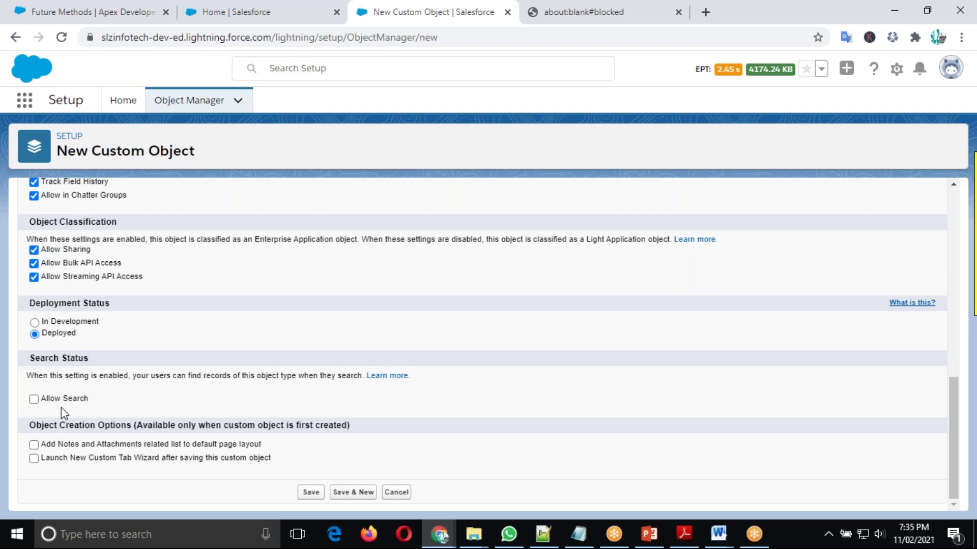
pyautogui.click(33, 399)
pyautogui.click(311, 492)
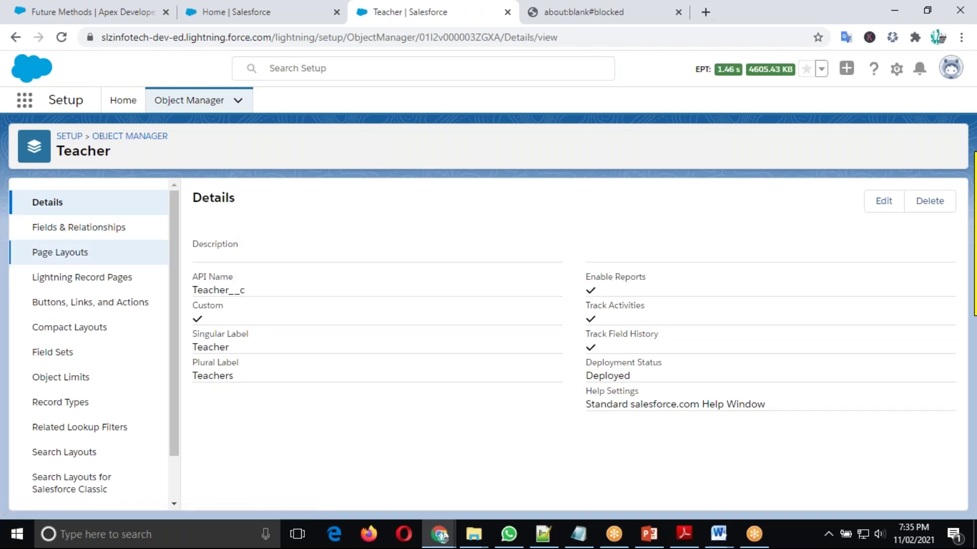
# Look over the Teacher object's setup sections, and switch to Notepad++ to read the Lightning path from Object Manager to a new field
pyautogui.scroll(-2, 127, 260)
pyautogui.scroll(2, 127, 264)
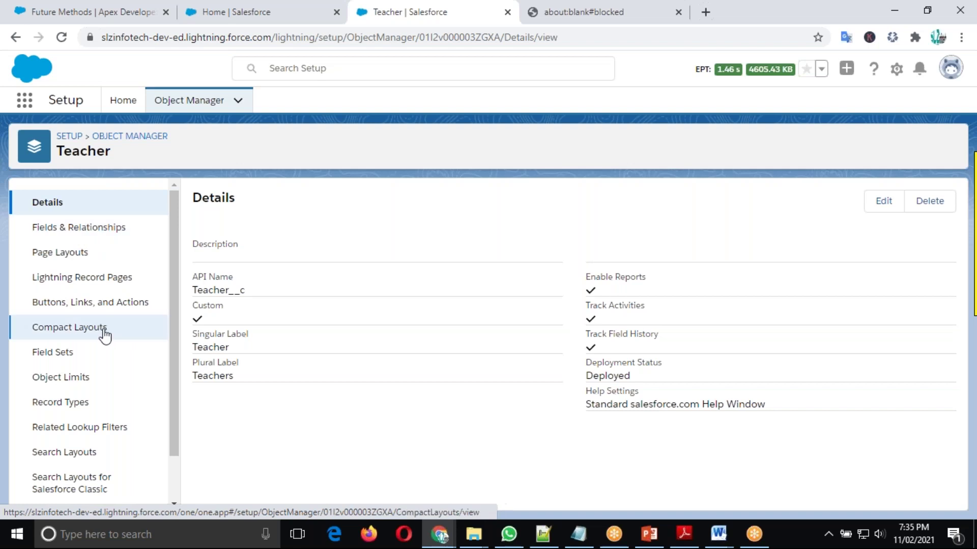
pyautogui.scroll(-2, 104, 335)
pyautogui.scroll(2, 116, 362)
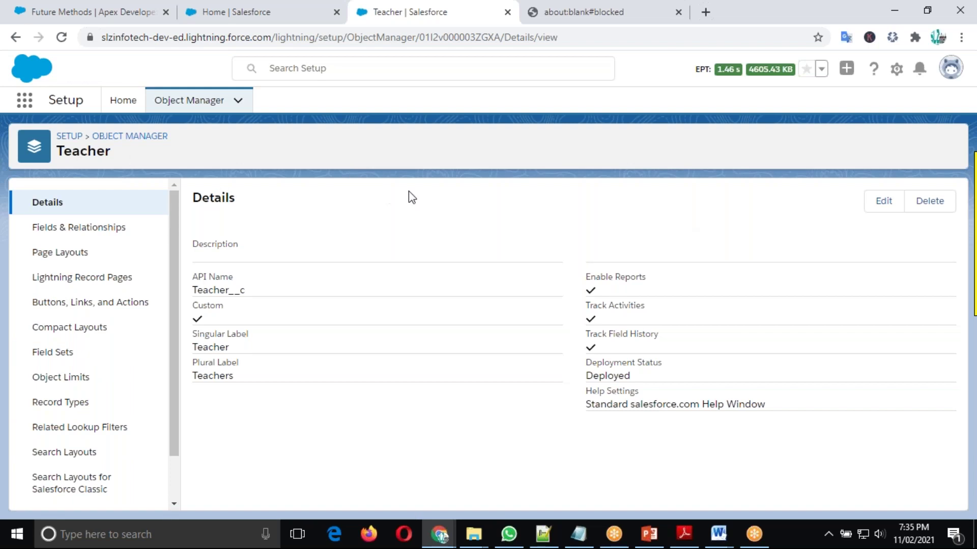
pyautogui.hotkey('alt', 'Tab')
pyautogui.hotkey('alt', 'Tab')
pyautogui.hotkey('alt', 'Tab')
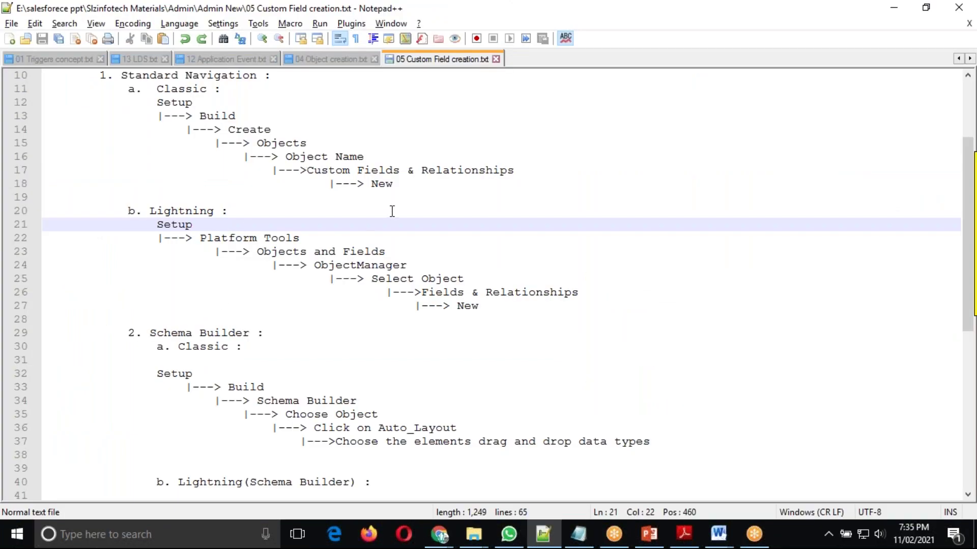
pyautogui.click(346, 261)
pyautogui.click(378, 279)
pyautogui.click(441, 279)
pyautogui.click(507, 294)
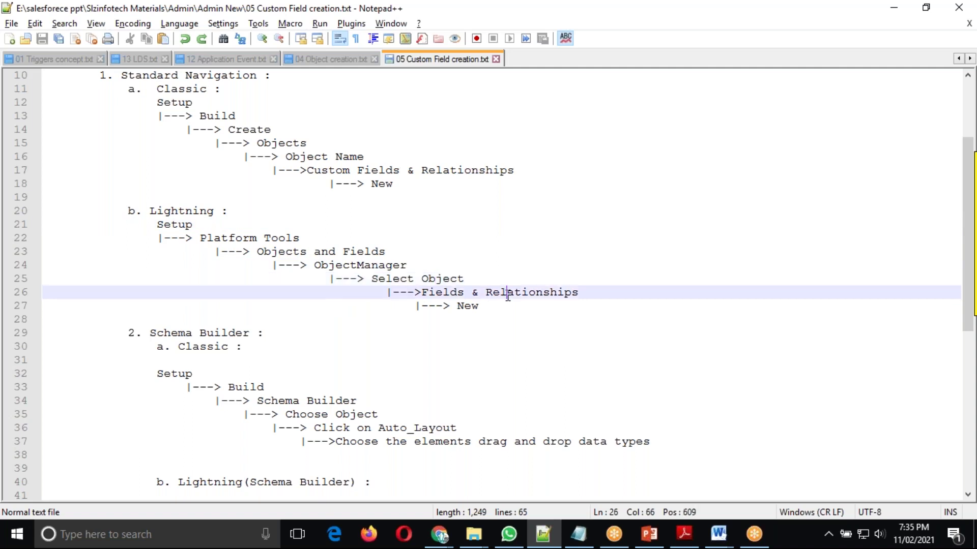
pyautogui.click(476, 305)
# Switch back to Salesforce in Chrome and open the new custom field form from the Teacher object's Fields & Relationships
pyautogui.hotkey('alt', 'Tab')
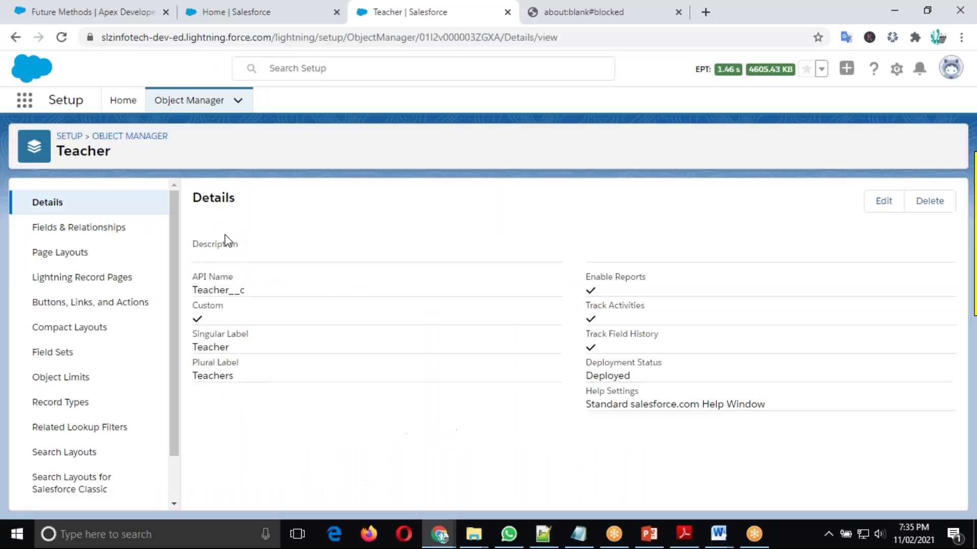
pyautogui.click(87, 231)
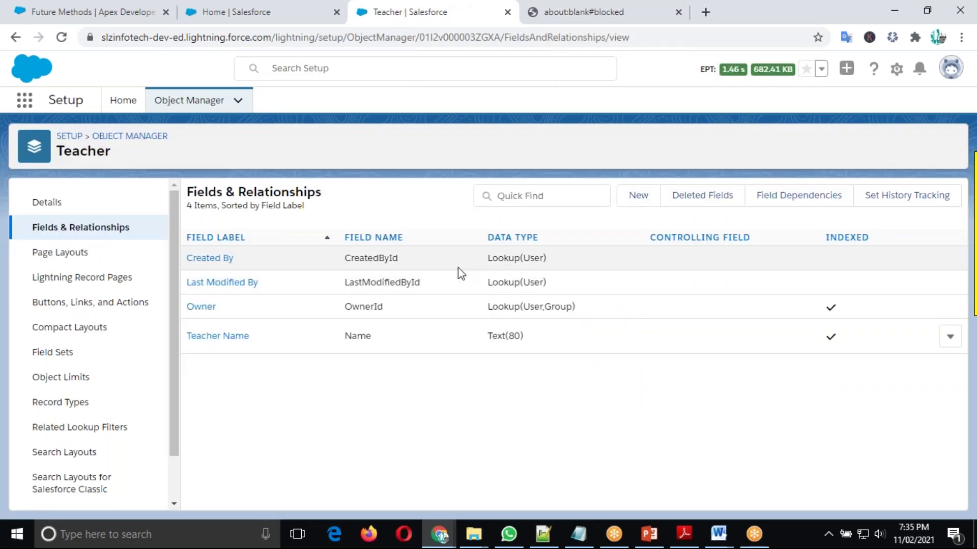
pyautogui.click(638, 196)
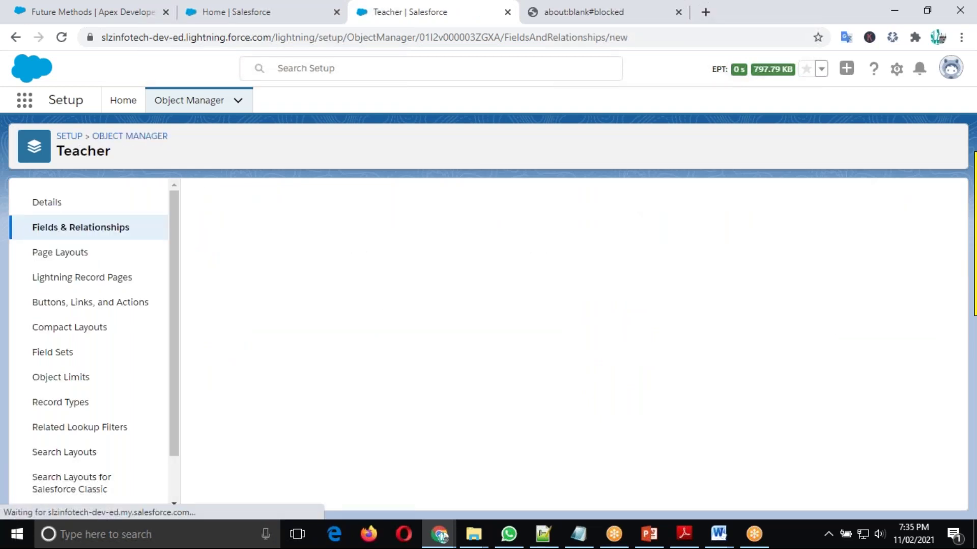
# Look through the data types offered for a new custom field on the Teacher object, from Auto Number to URL
pyautogui.scroll(-3, 584, 344)
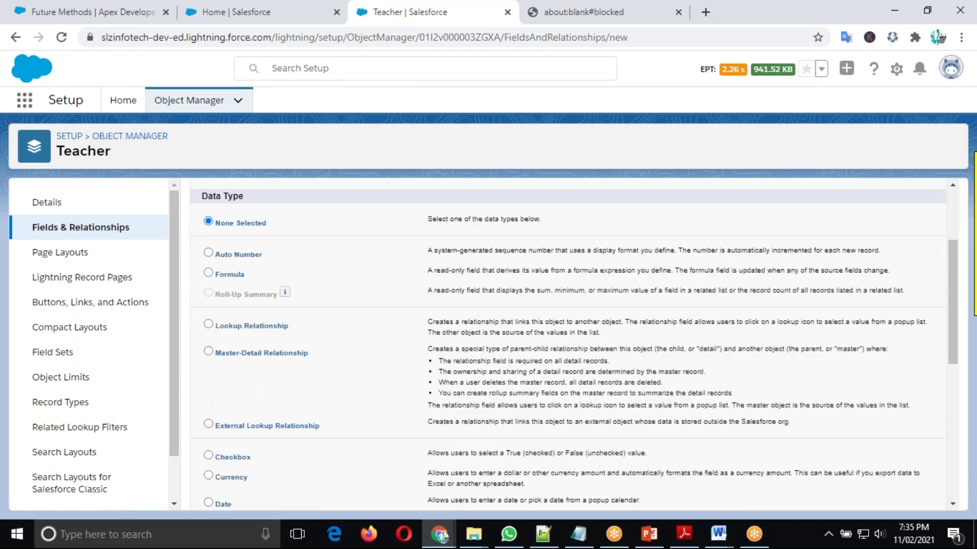
pyautogui.scroll(-7, 409, 356)
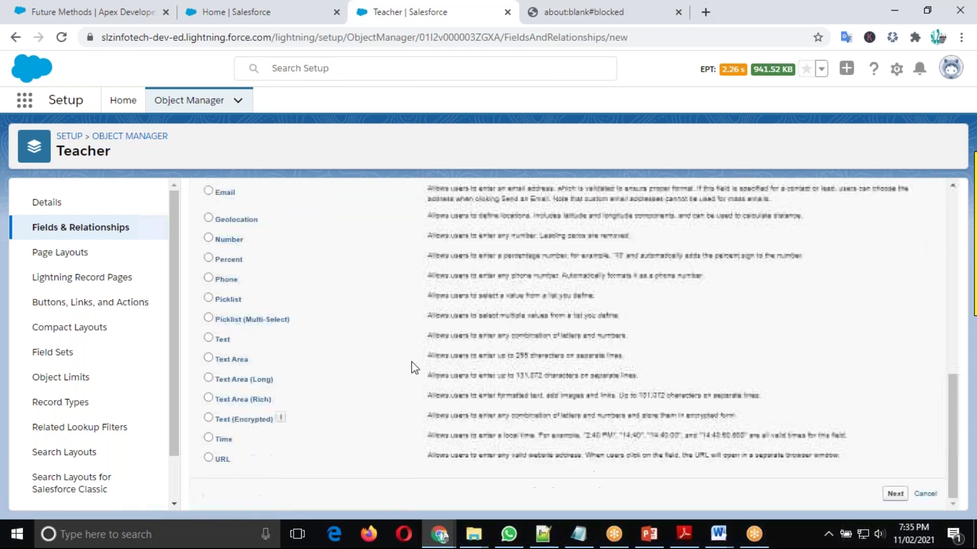
pyautogui.scroll(8, 370, 426)
pyautogui.scroll(2, 373, 424)
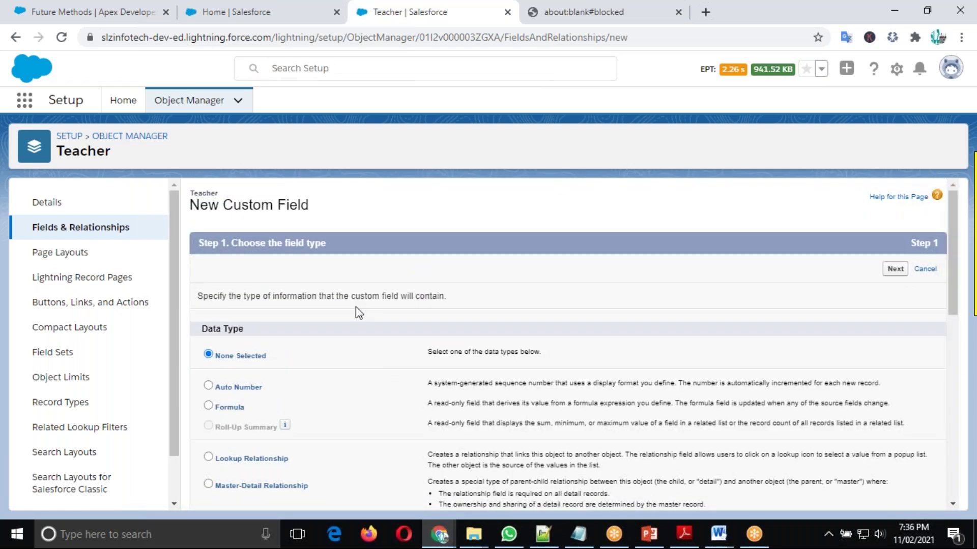
pyautogui.scroll(-7, 356, 307)
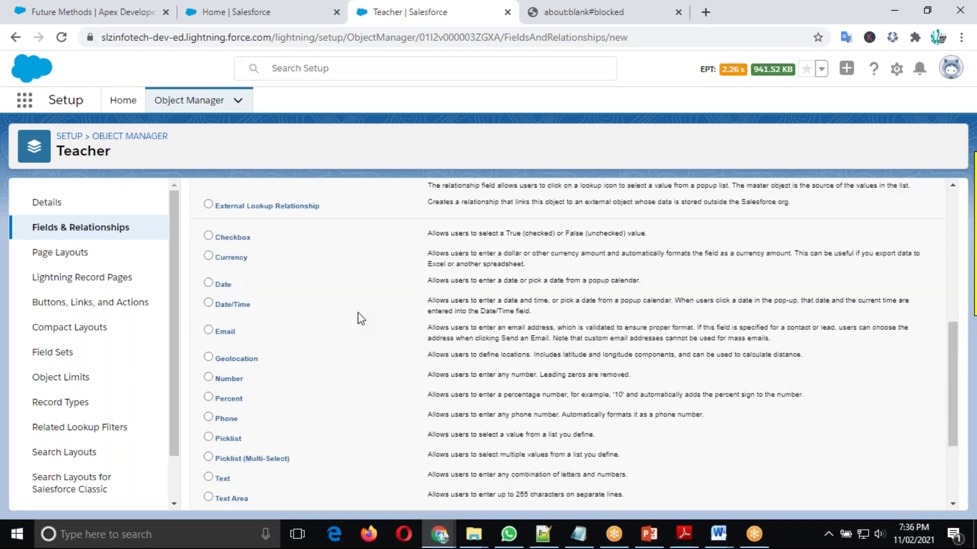
pyautogui.scroll(-3, 361, 319)
pyautogui.scroll(10, 343, 393)
pyautogui.scroll(-5, 328, 379)
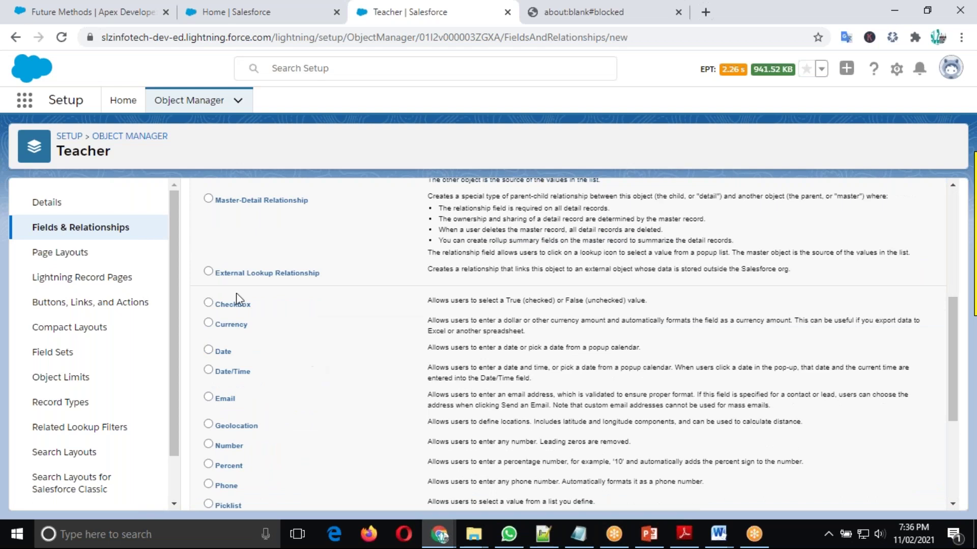
pyautogui.scroll(-3, 343, 304)
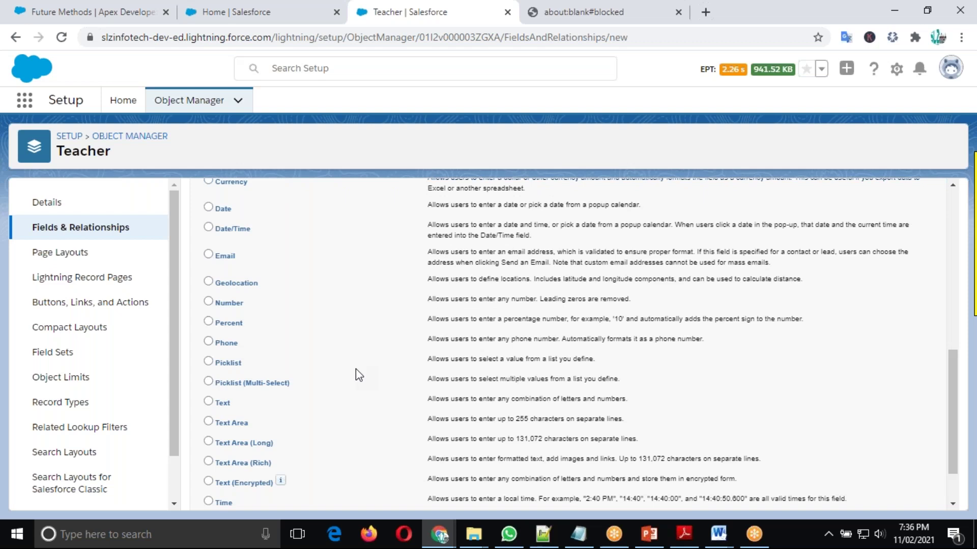
pyautogui.scroll(9, 356, 371)
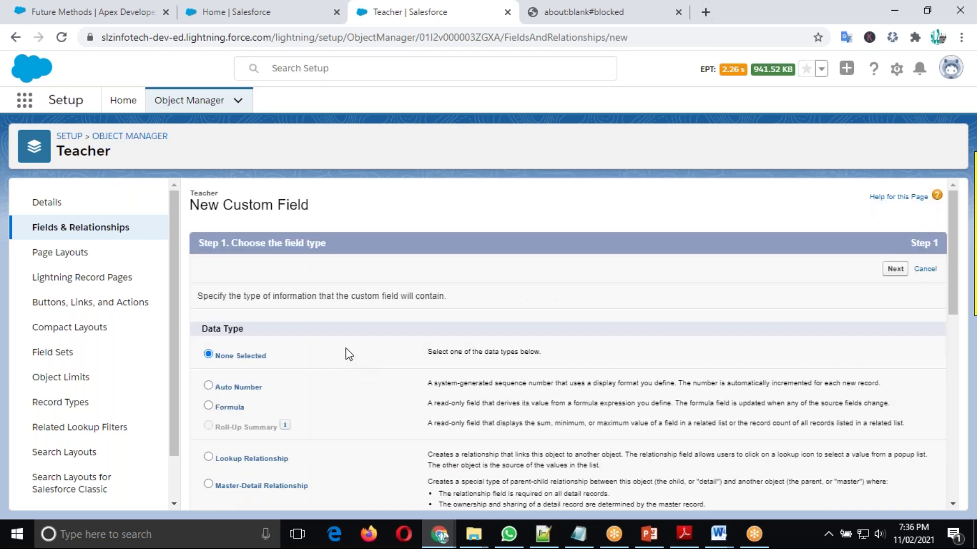
# Switch to Notepad++ and review the custom field creation notes on Standard Navigation and Schema Builder
pyautogui.click(543, 535)
pyautogui.click(216, 224)
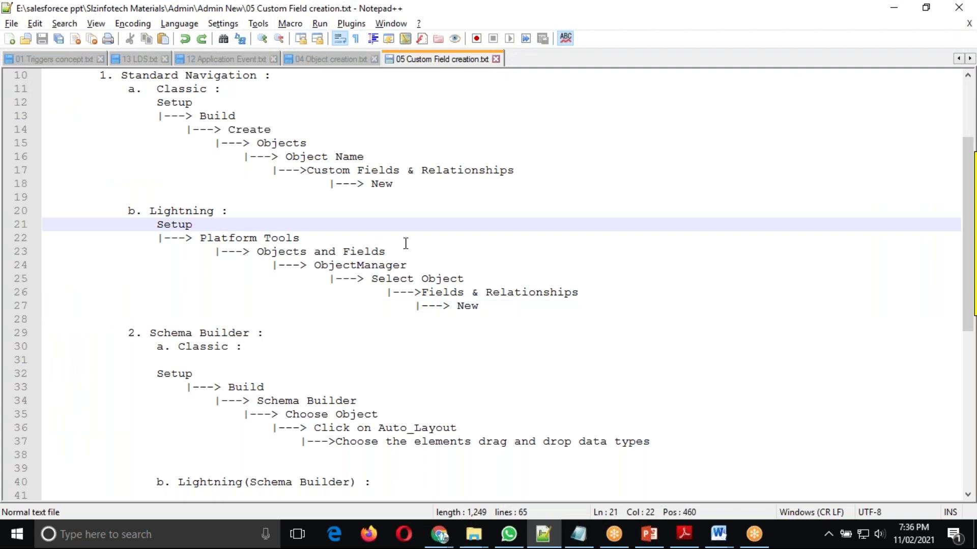
pyautogui.scroll(3, 207, 186)
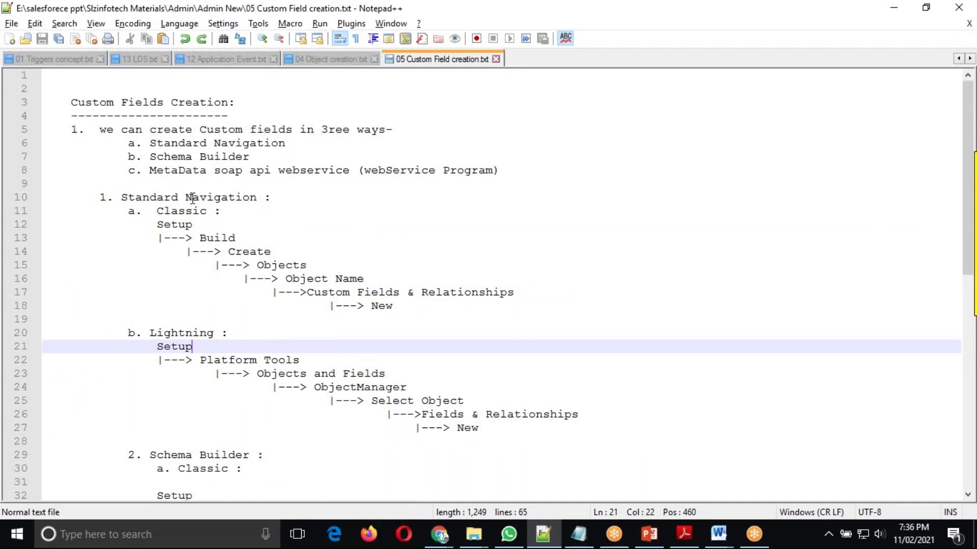
pyautogui.click(191, 198)
pyautogui.scroll(-2, 273, 279)
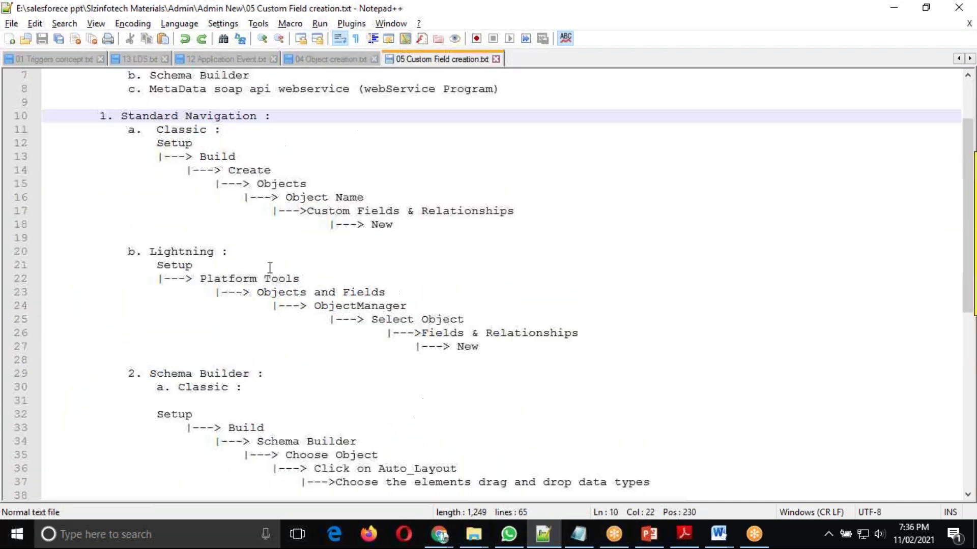
pyautogui.click(177, 253)
pyautogui.scroll(-2, 412, 331)
pyautogui.click(291, 291)
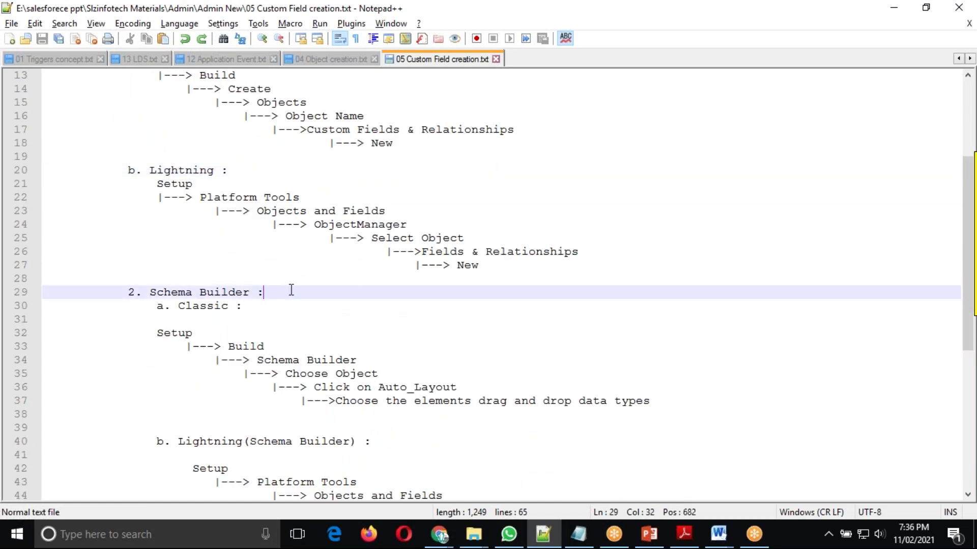
pyautogui.click(291, 282)
pyautogui.click(200, 293)
pyautogui.scroll(4, 464, 246)
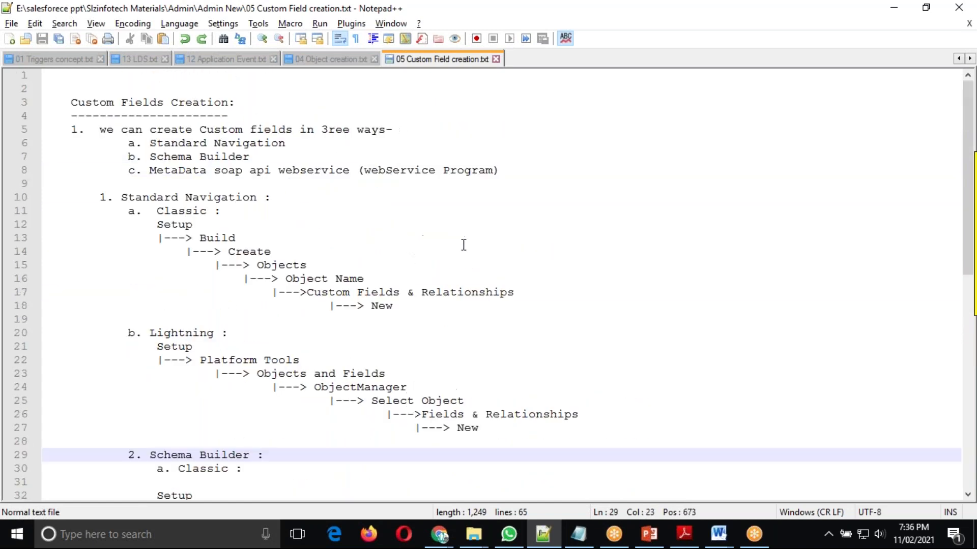
pyautogui.click(171, 156)
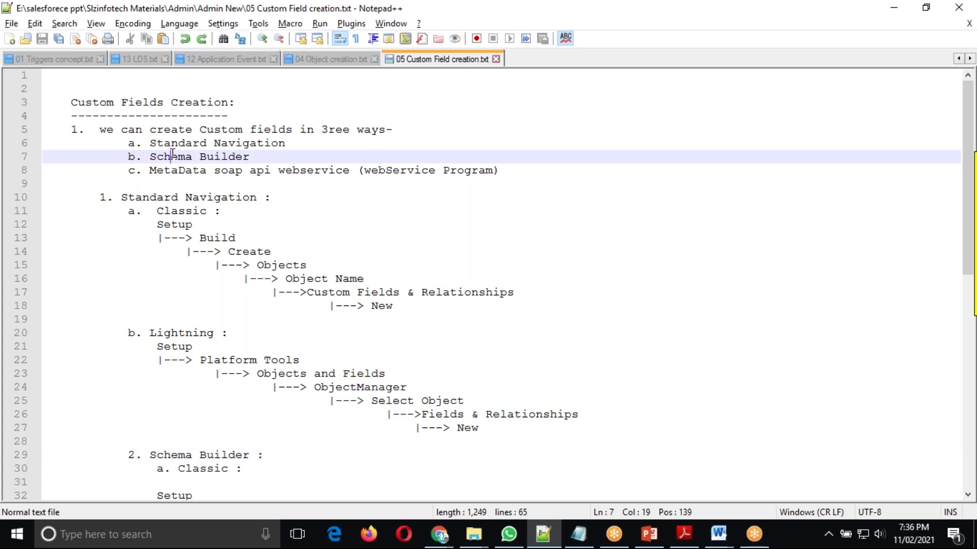
pyautogui.click(260, 157)
# Switch back to Salesforce in Chrome and open the Setup home page
pyautogui.hotkey('alt', 'Tab')
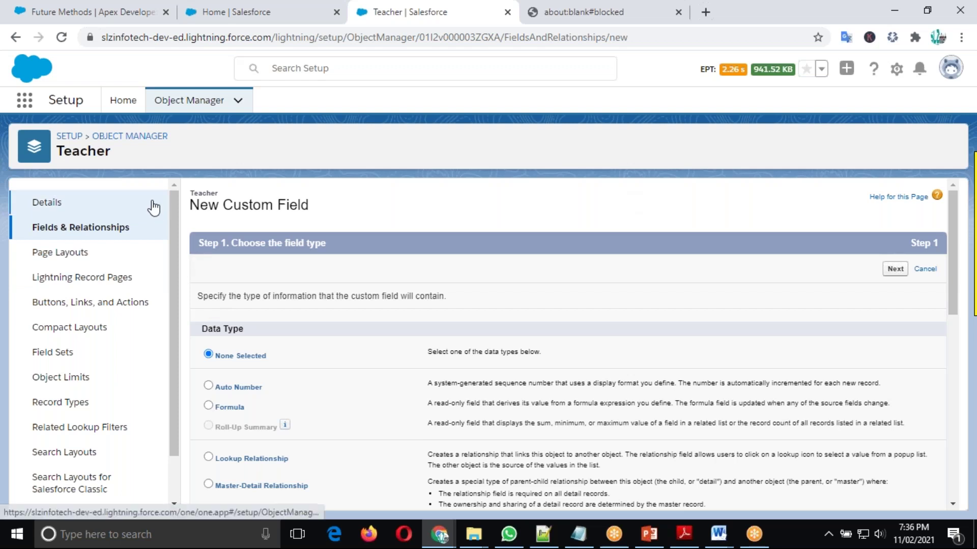
pyautogui.click(896, 70)
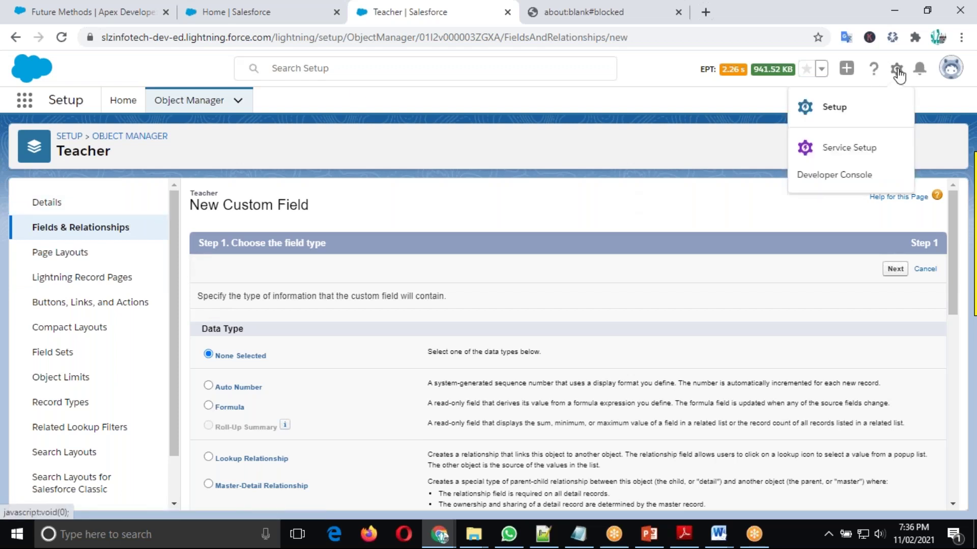
pyautogui.click(839, 109)
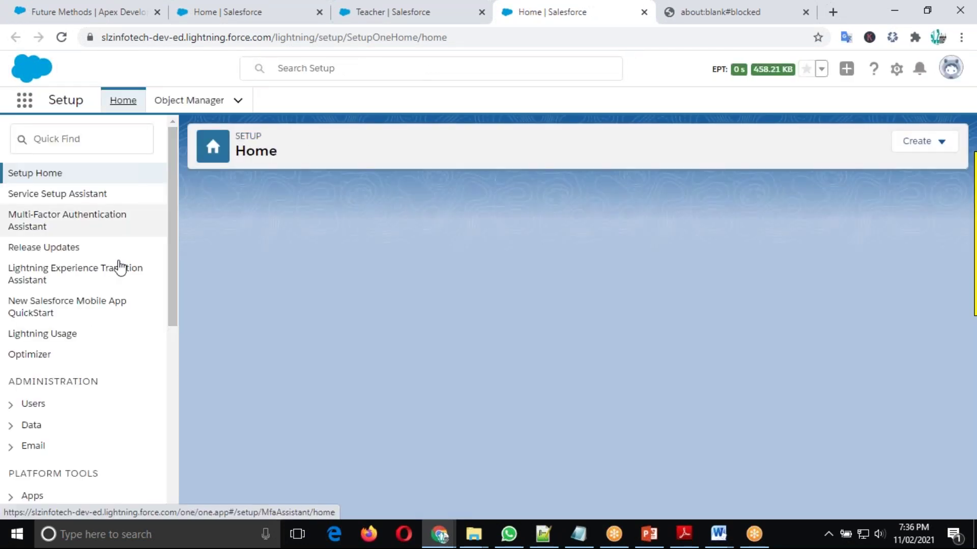
# Look over the Administration and Platform Tools categories in the Setup navigation tree
pyautogui.scroll(-3, 137, 264)
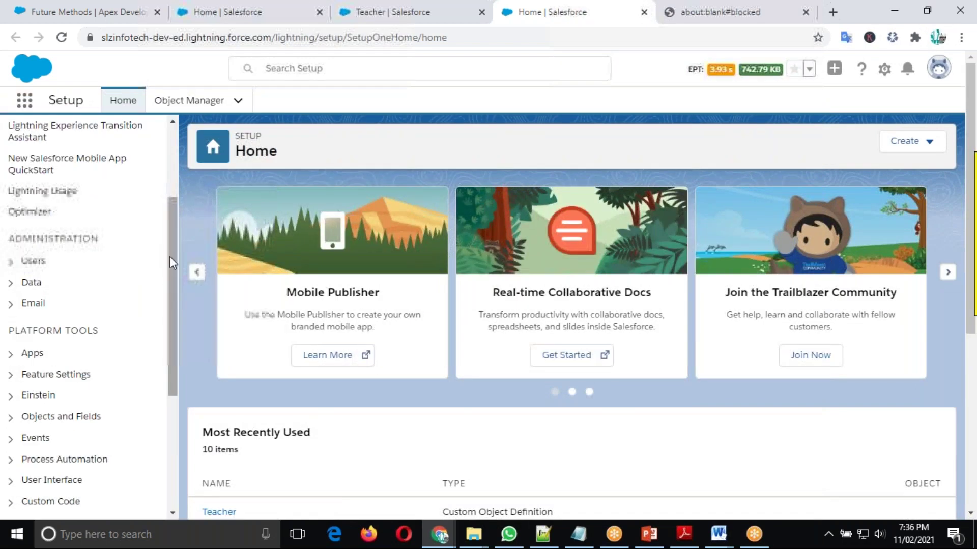
pyautogui.scroll(3, 168, 234)
pyautogui.moveTo(165, 224); pyautogui.dragTo(186, 203)
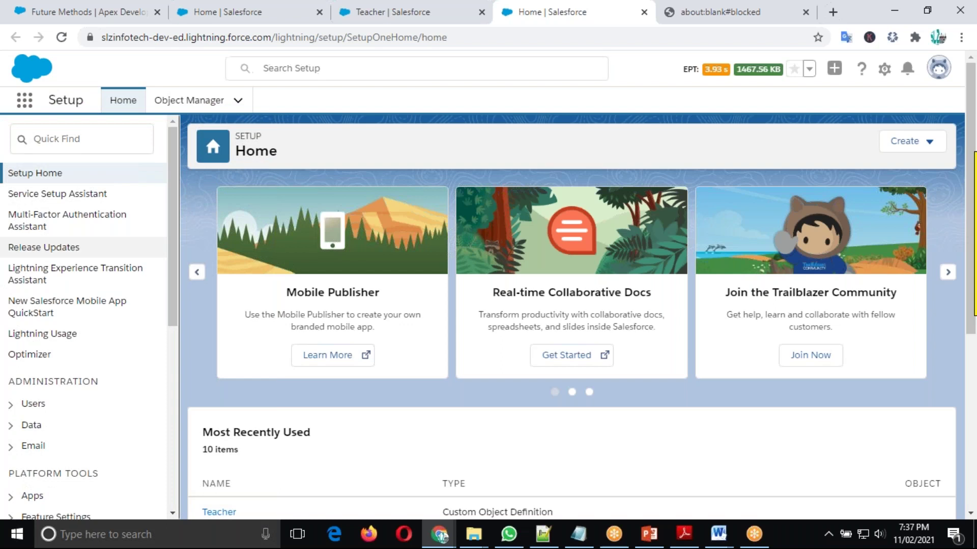
pyautogui.moveTo(172, 235); pyautogui.dragTo(169, 349)
pyautogui.moveTo(160, 244); pyautogui.dragTo(169, 203)
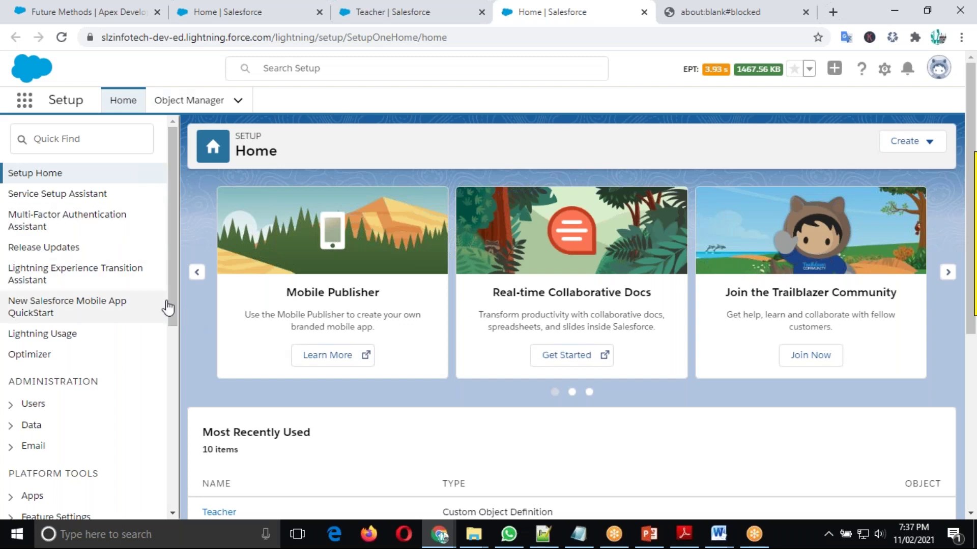
pyautogui.scroll(-1, 179, 322)
pyautogui.scroll(1, 179, 322)
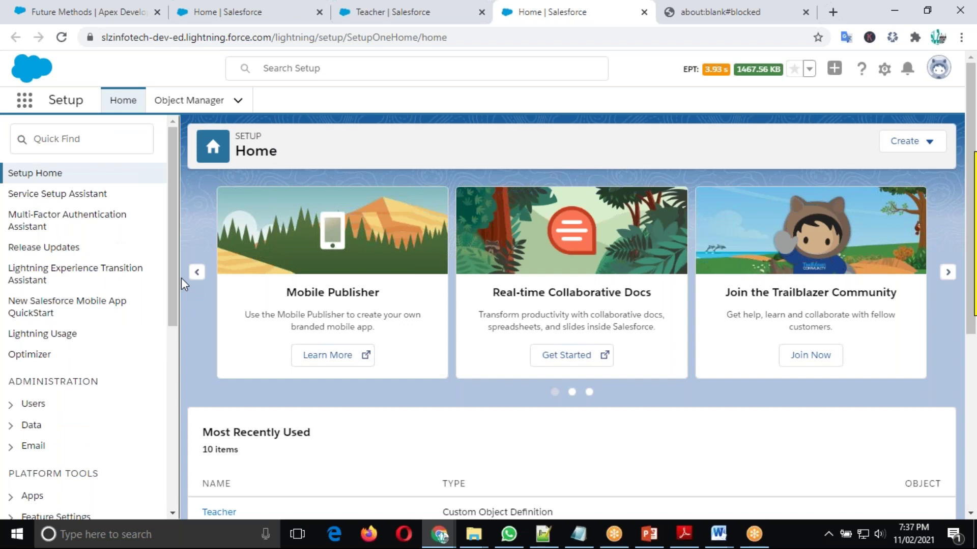
pyautogui.scroll(-3, 120, 364)
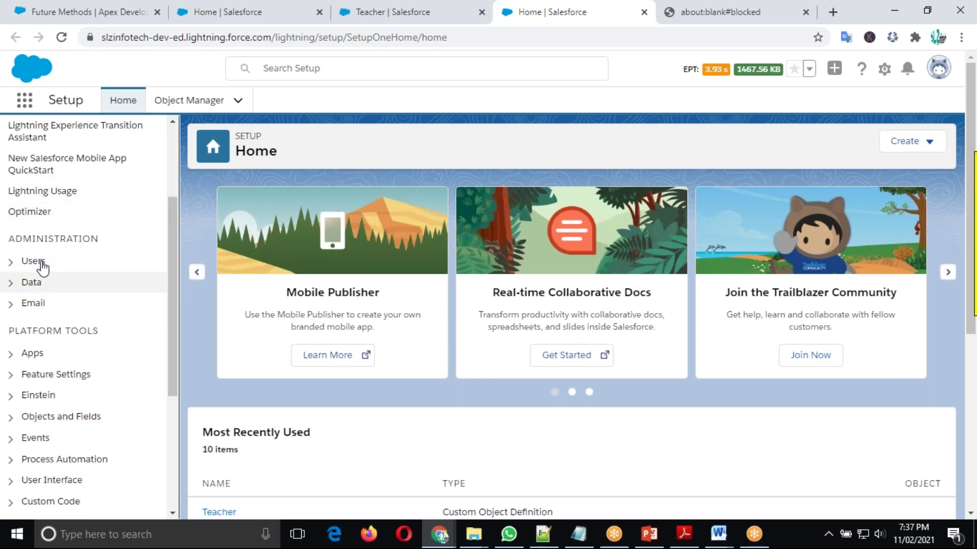
pyautogui.scroll(-1, 107, 360)
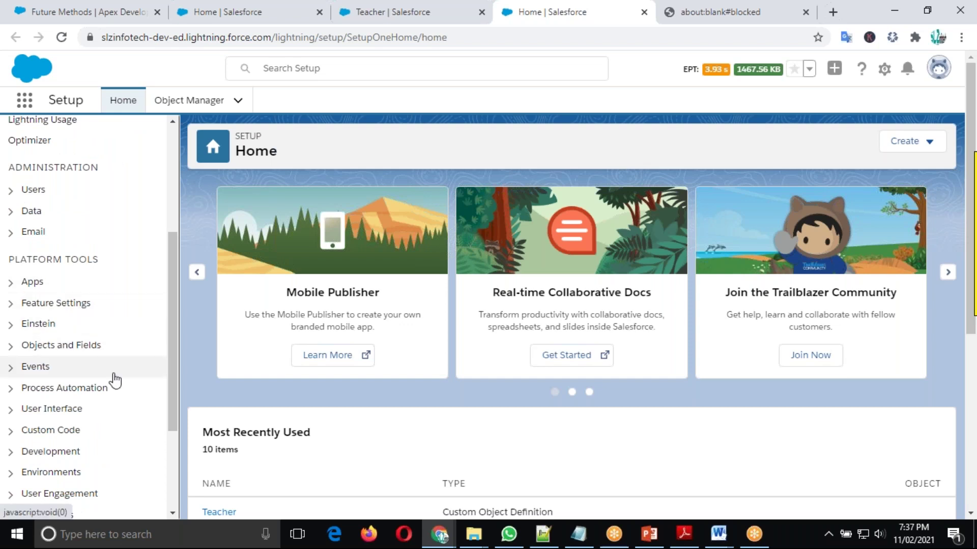
pyautogui.scroll(-1, 91, 337)
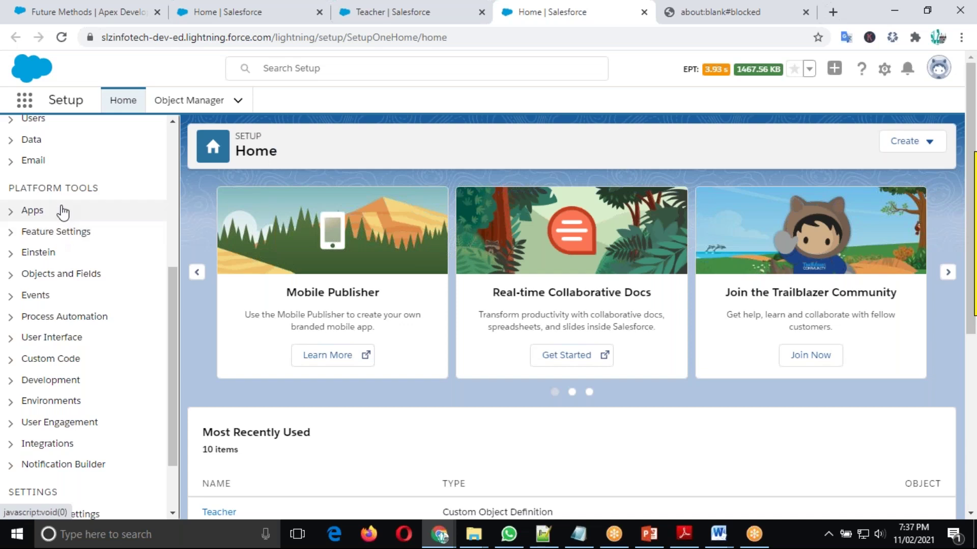
# Look through the entries of the User Interface category in the Setup tree, and collapse it again
pyautogui.click(56, 339)
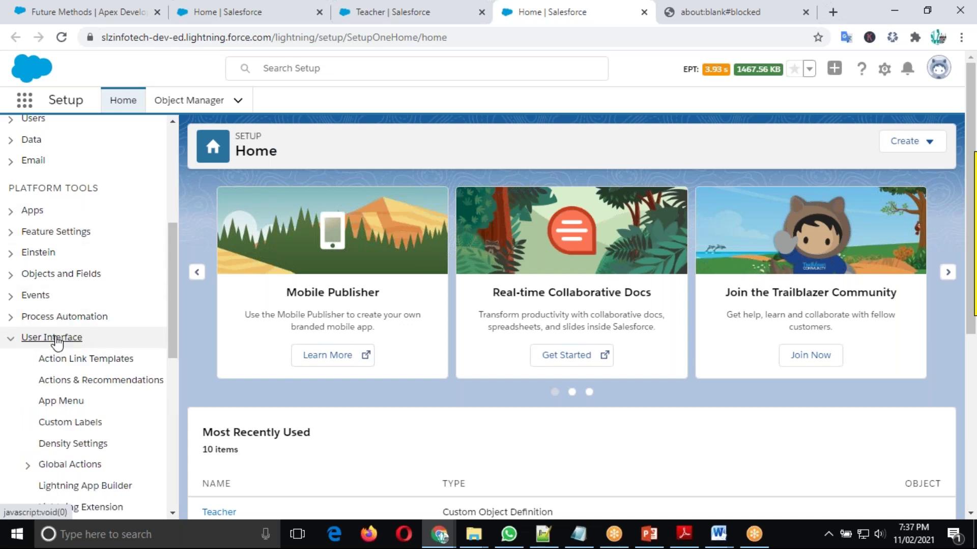
pyautogui.scroll(-2, 103, 373)
pyautogui.scroll(-3, 105, 373)
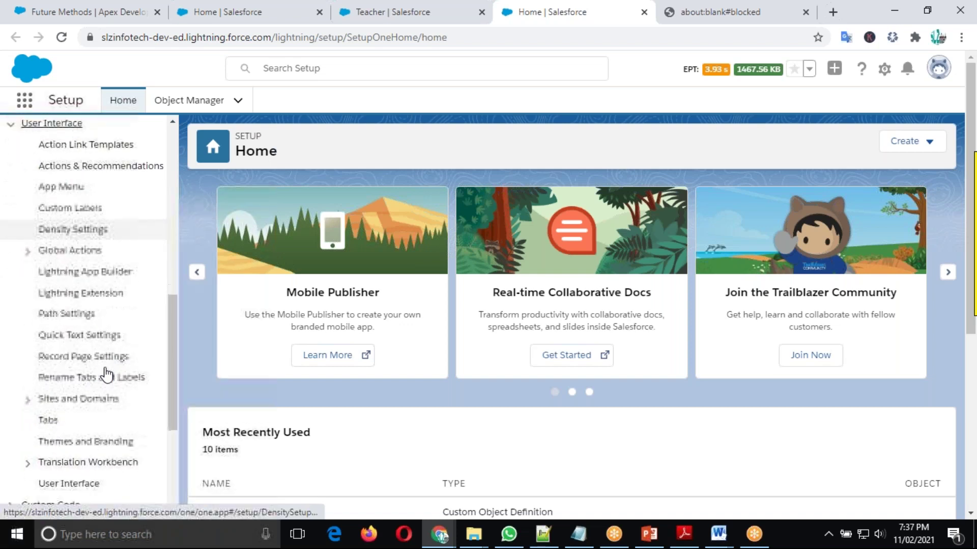
pyautogui.scroll(3, 103, 312)
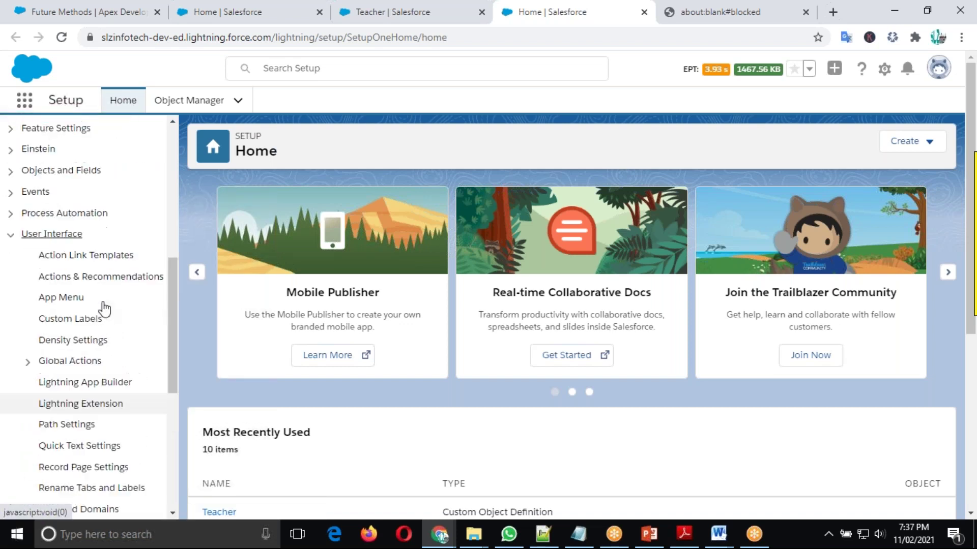
pyautogui.click(71, 277)
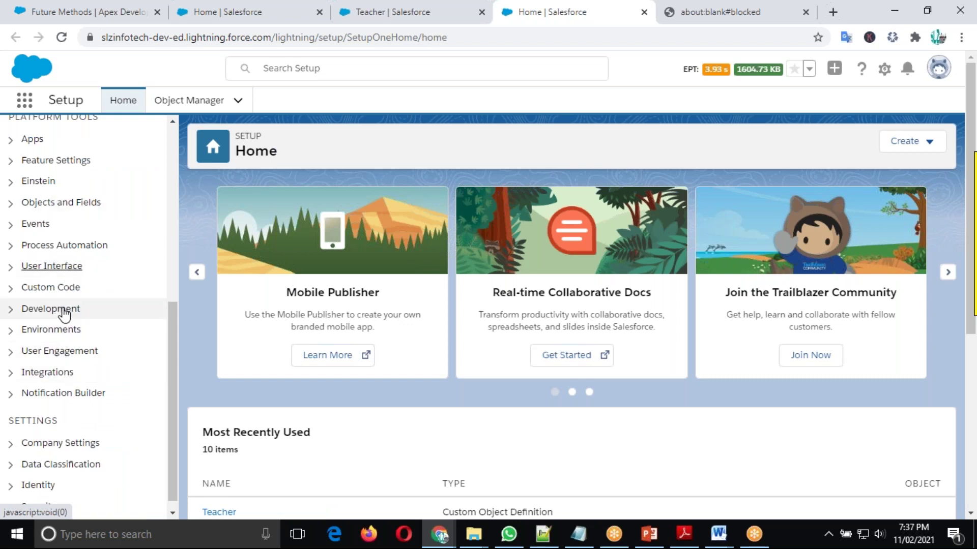
# Open Schema Builder from Objects and Fields under Platform Tools
pyautogui.scroll(-1, 71, 374)
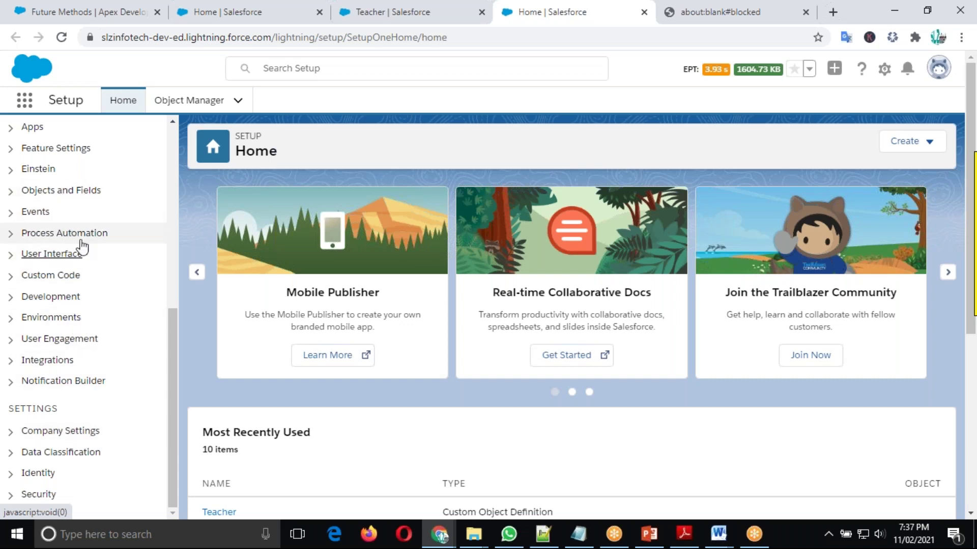
pyautogui.scroll(3, 81, 246)
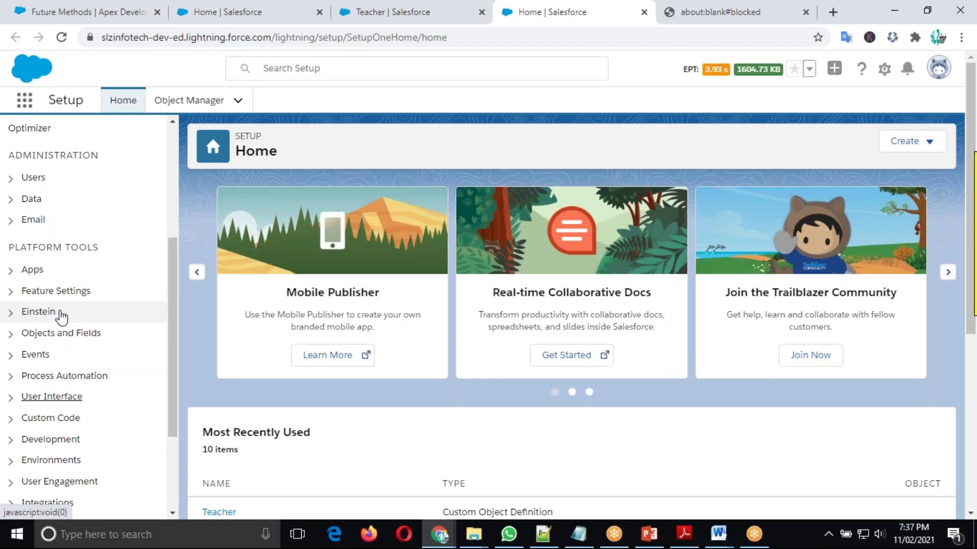
pyautogui.click(79, 335)
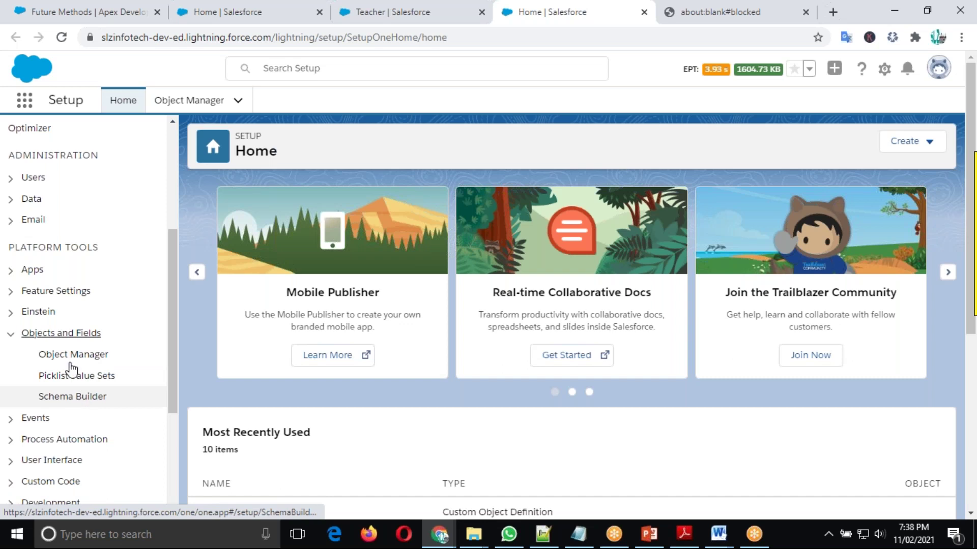
pyautogui.click(85, 400)
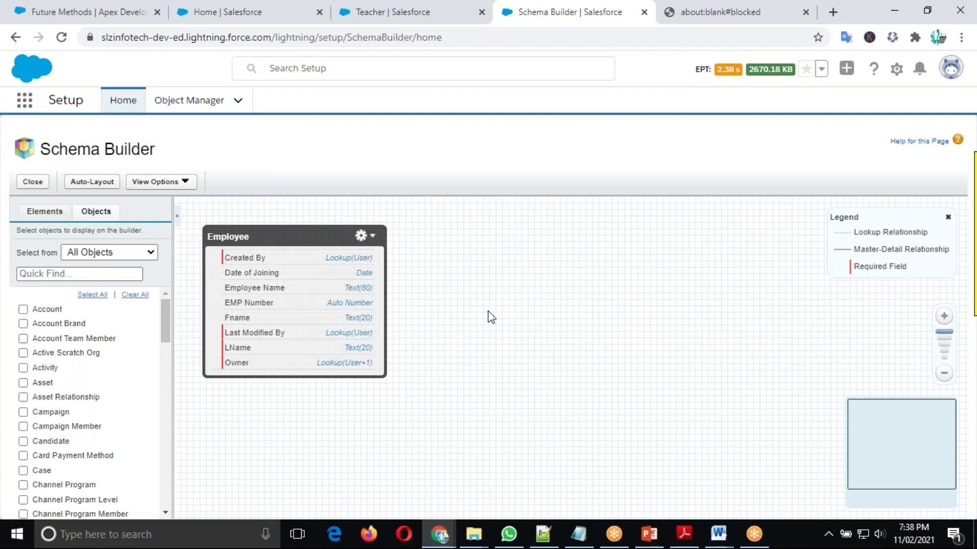
pyautogui.scroll(-1, 487, 316)
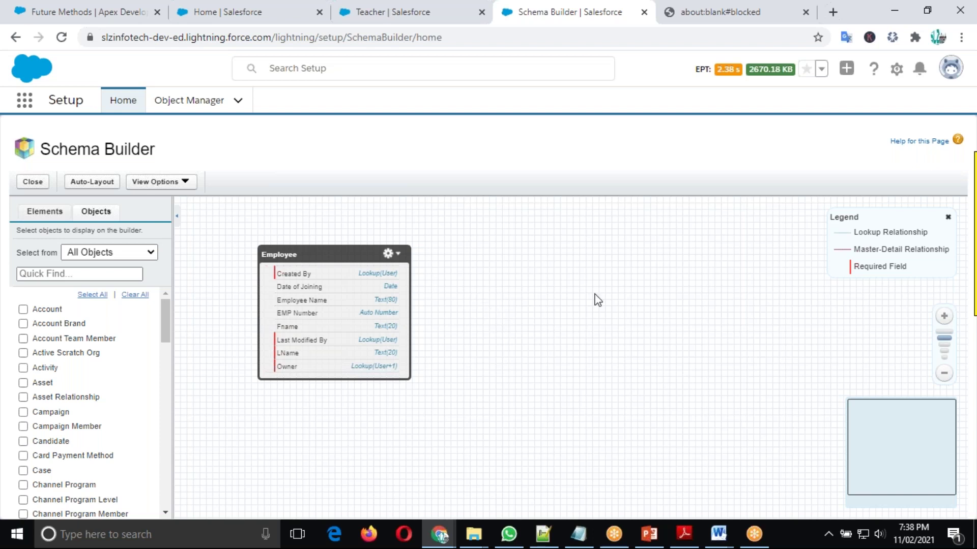
pyautogui.scroll(1, 594, 288)
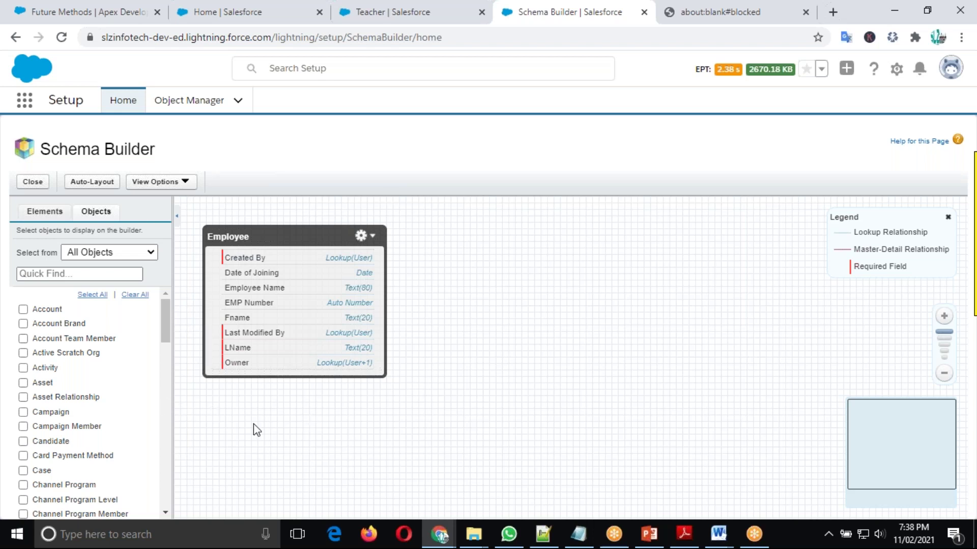
pyautogui.scroll(-1, 245, 387)
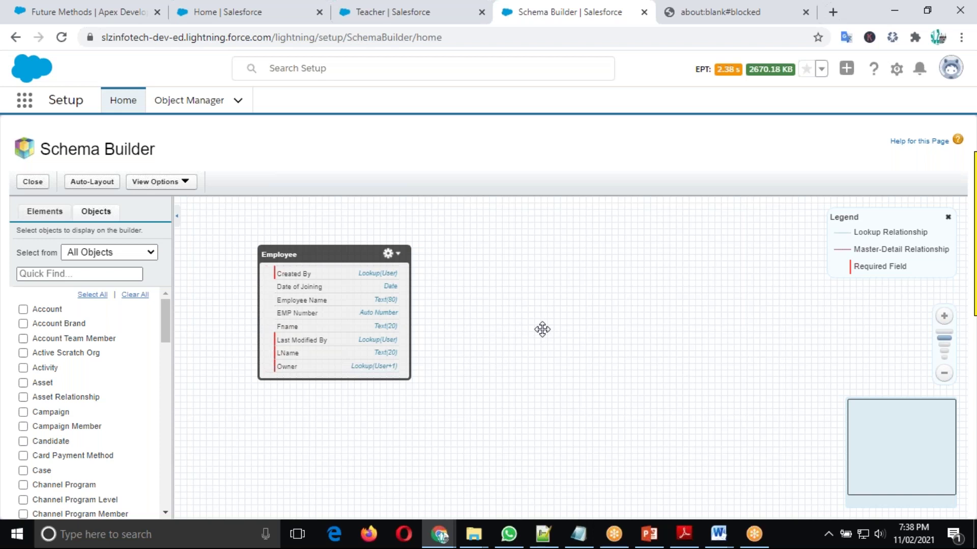
pyautogui.moveTo(546, 330); pyautogui.dragTo(547, 330)
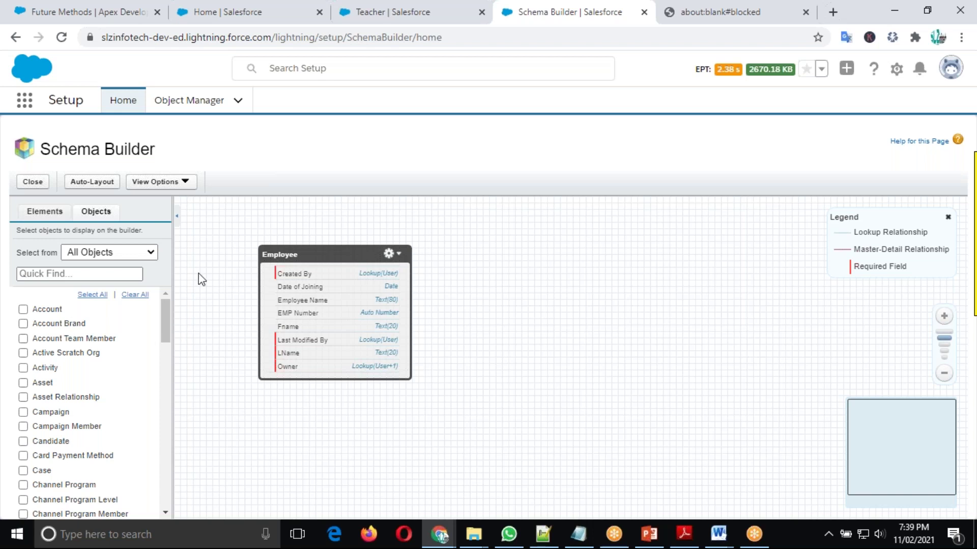
# Filter the Schema Builder object list to Custom Objects and remove the Employee object from the canvas
pyautogui.click(146, 253)
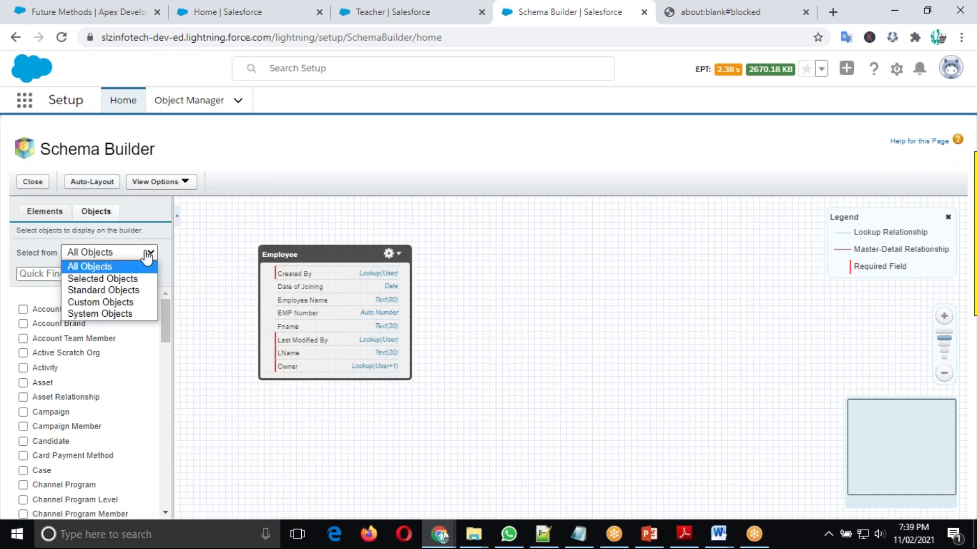
pyautogui.click(117, 303)
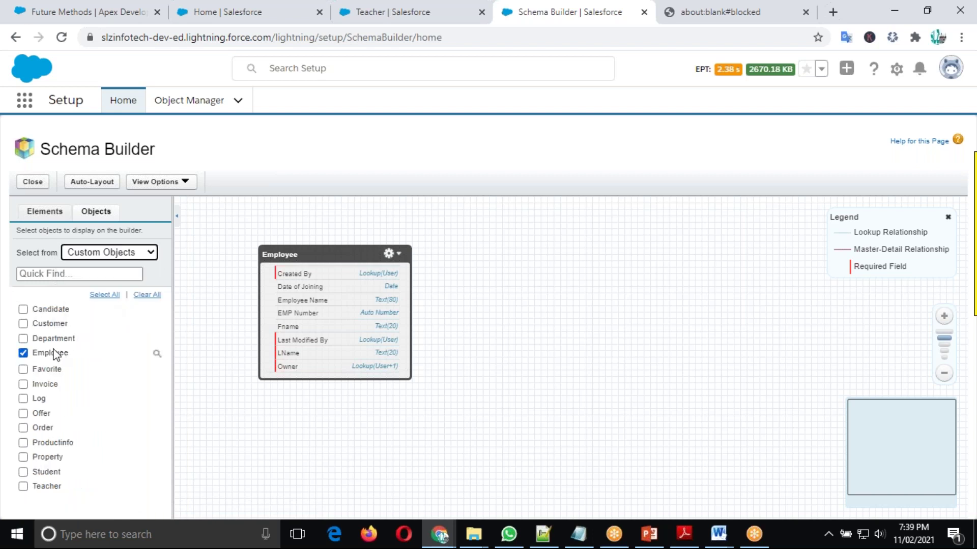
pyautogui.click(23, 354)
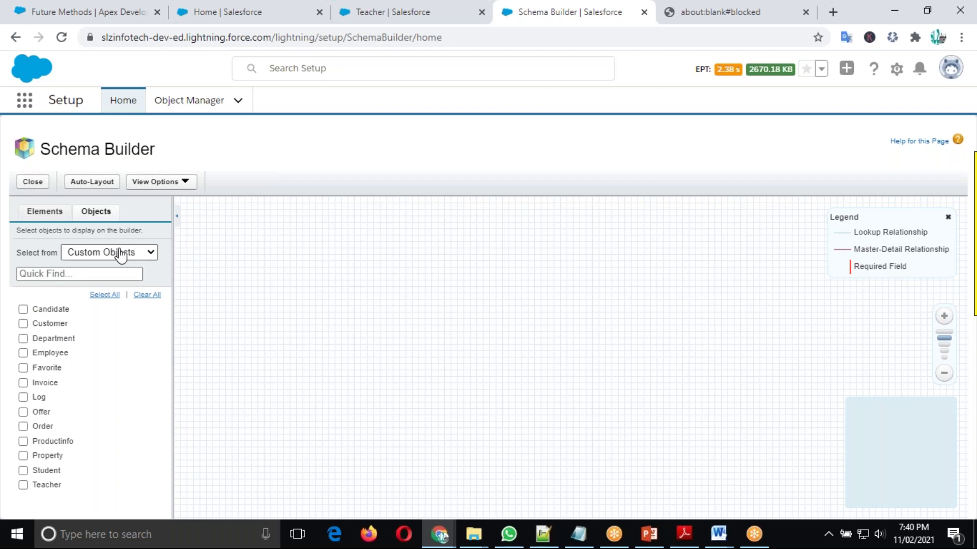
# Add a new object to the Schema Builder canvas with the label School and the plural label Schools
pyautogui.click(43, 217)
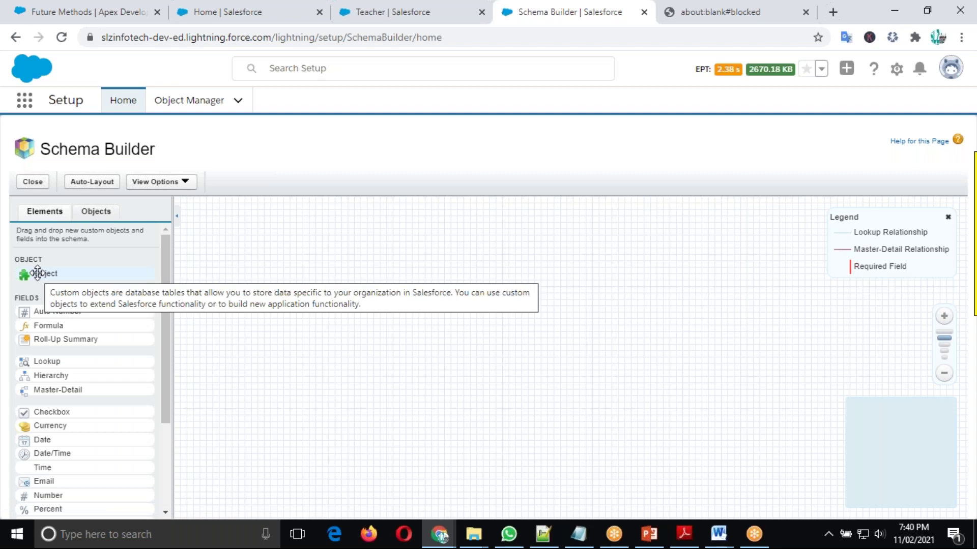
pyautogui.moveTo(37, 273); pyautogui.dragTo(327, 305)
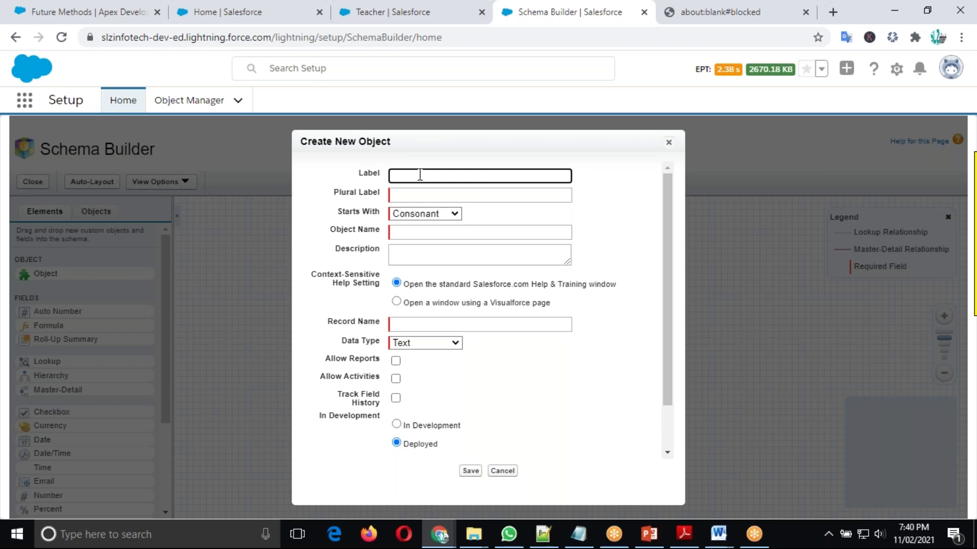
pyautogui.write('school')
pyautogui.moveTo(421, 176); pyautogui.dragTo(395, 178)
pyautogui.moveTo(436, 176); pyautogui.dragTo(391, 176)
pyautogui.hotkey('ctrl', 'c')
pyautogui.click(428, 195)
pyautogui.hotkey('ctrl', 'v')
pyautogui.write('s')
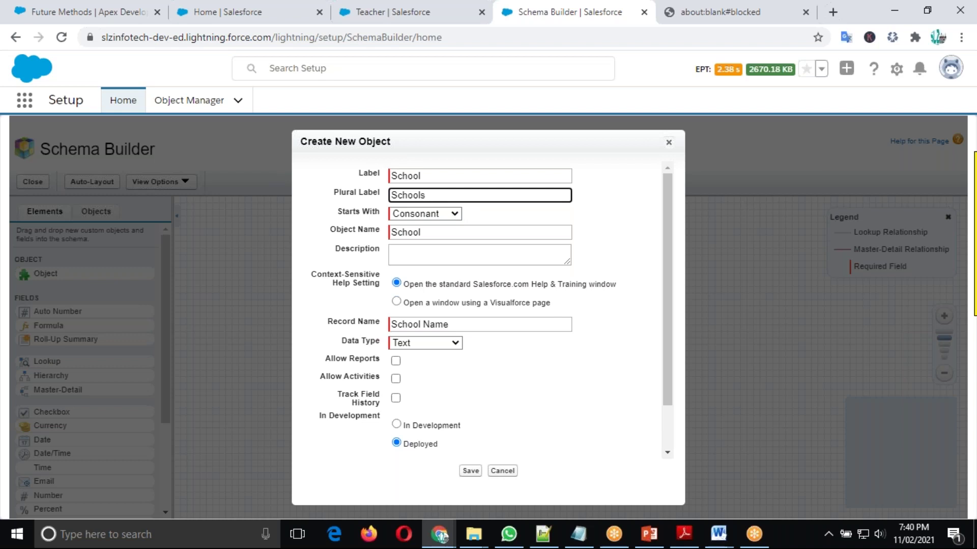
# Keep Starts With as Consonant, enable Allow Reports, Allow Activities and Track Field History, and save the School object
pyautogui.click(454, 214)
pyautogui.click(424, 226)
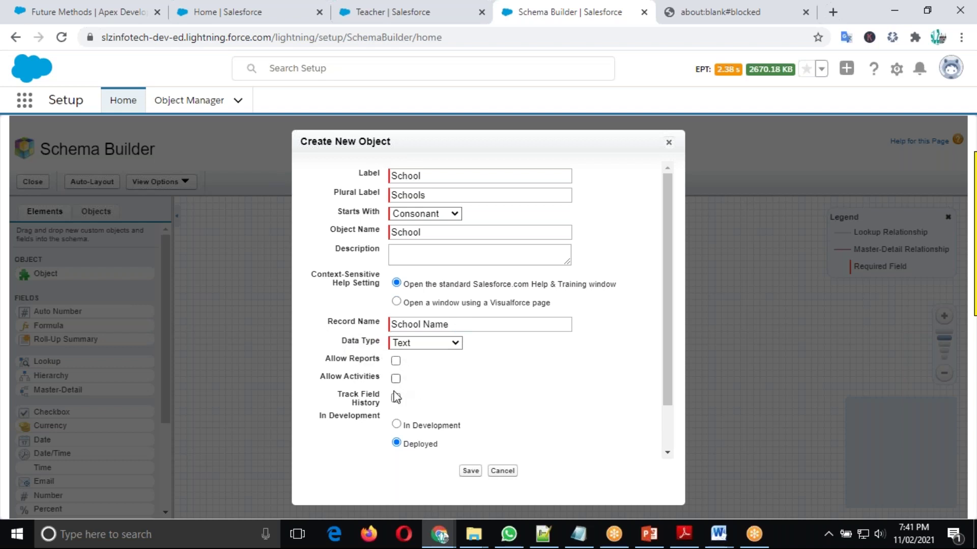
pyautogui.click(396, 361)
pyautogui.click(396, 379)
pyautogui.click(396, 399)
pyautogui.click(470, 471)
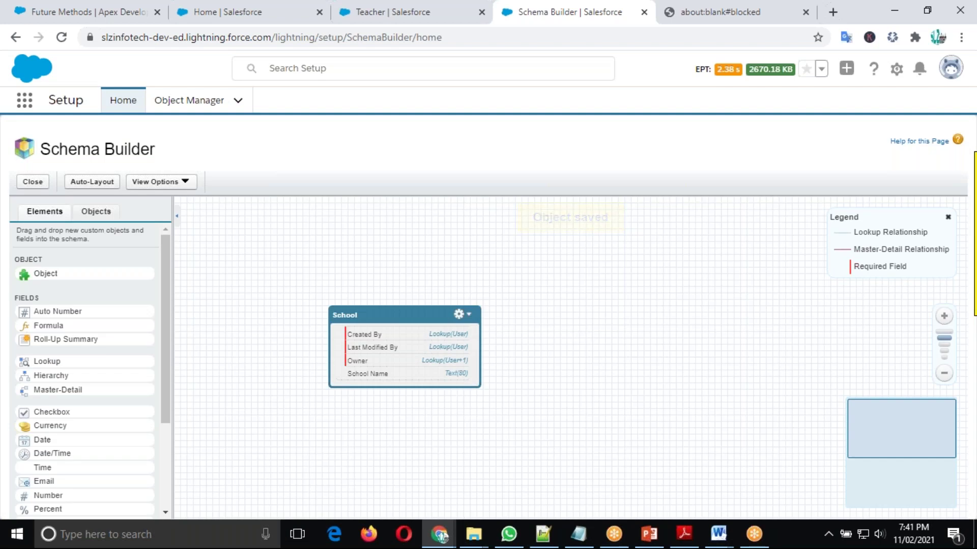
pyautogui.moveTo(50, 273); pyautogui.dragTo(597, 307)
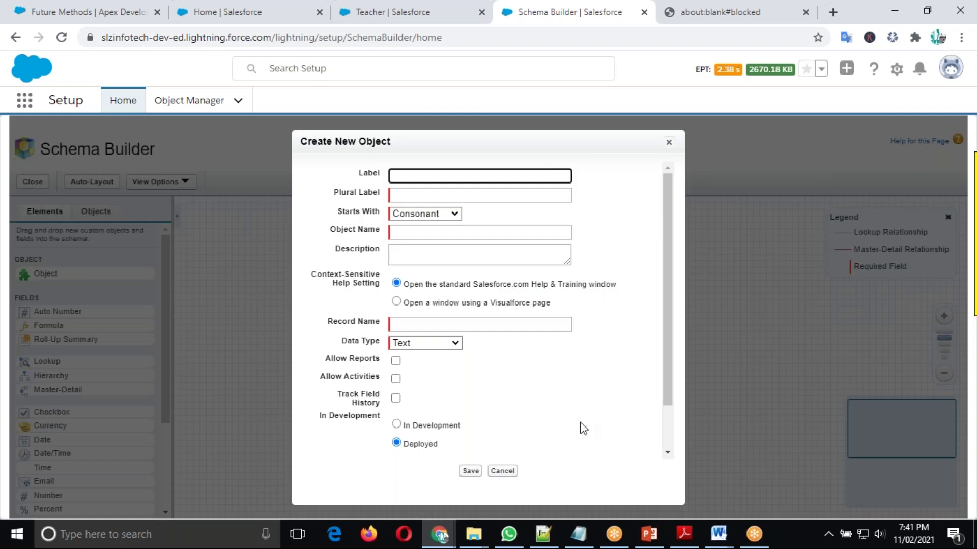
pyautogui.click(668, 142)
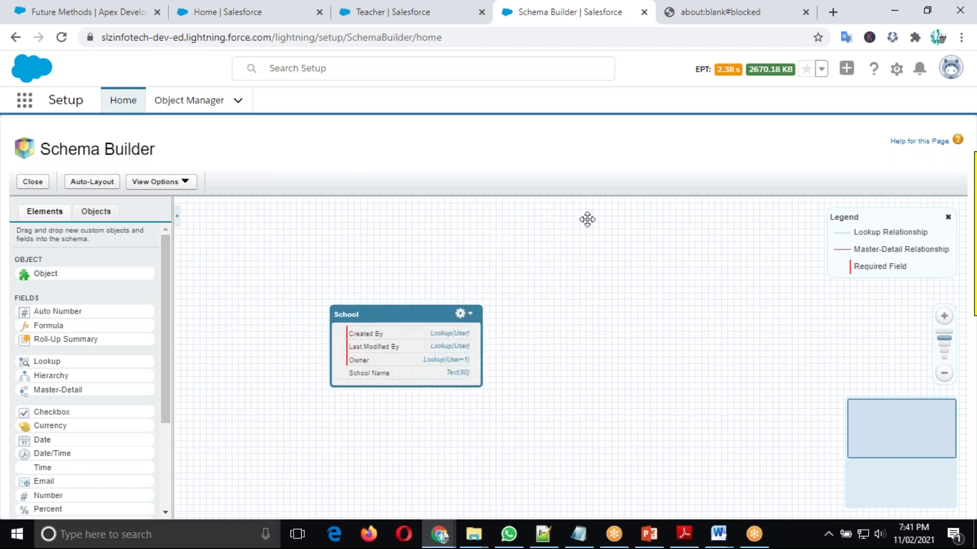
# Switch from Lightning Experience to Salesforce Classic and open its Setup home page
pyautogui.click(953, 72)
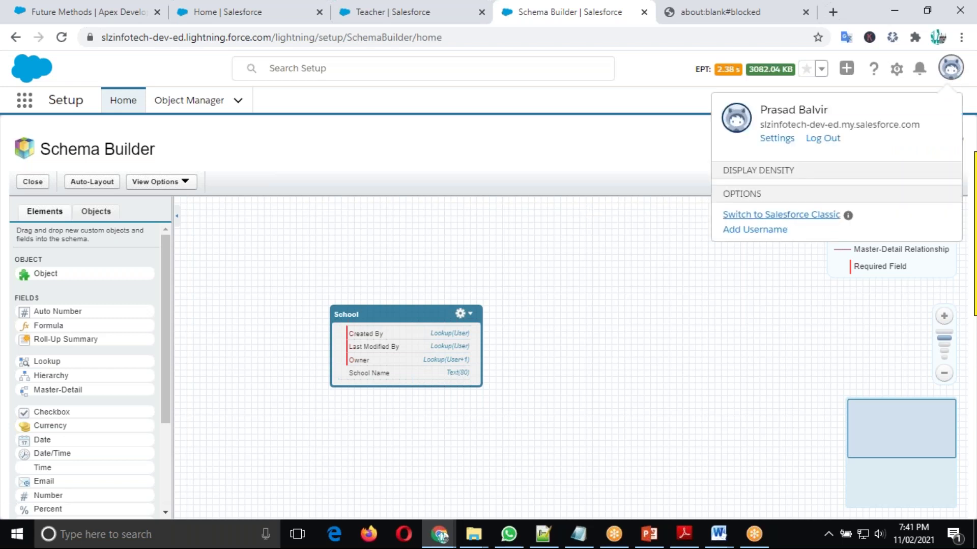
pyautogui.click(784, 265)
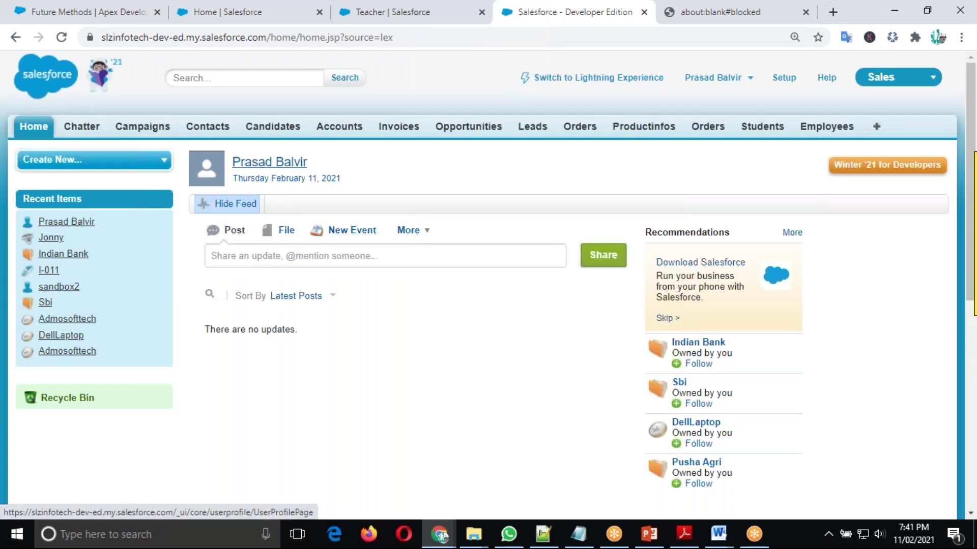
pyautogui.click(784, 81)
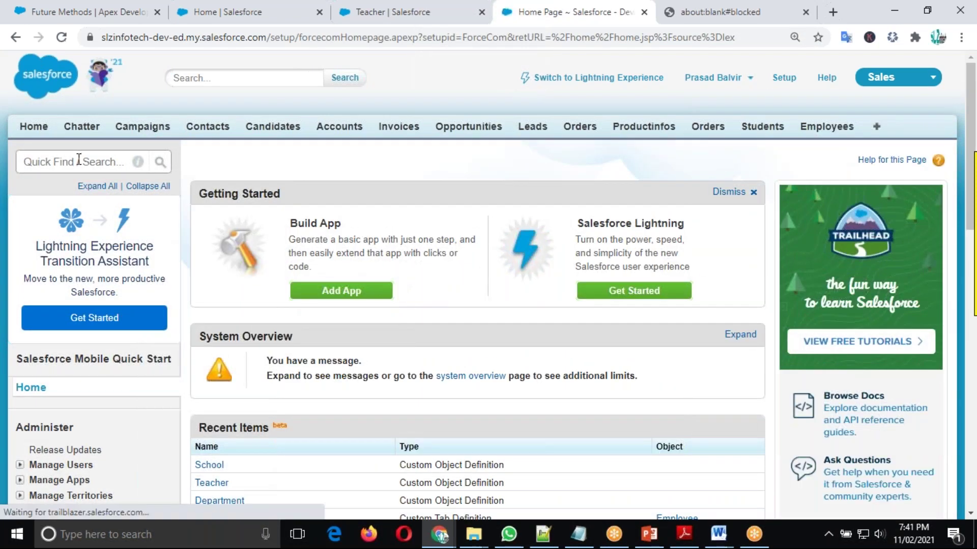
# Search the Setup navigation for "schem" to locate Schema Builder, and clear the search
pyautogui.click(46, 159)
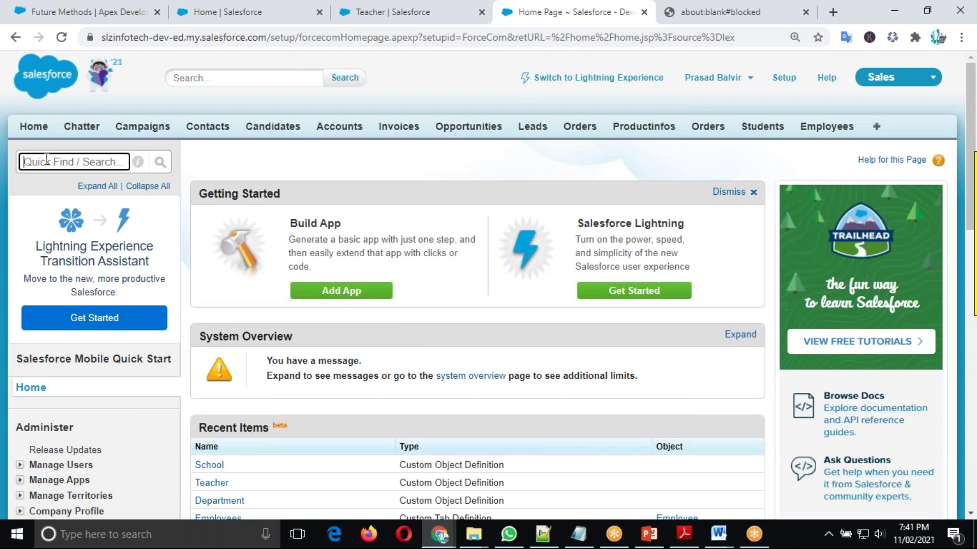
pyautogui.write('s')
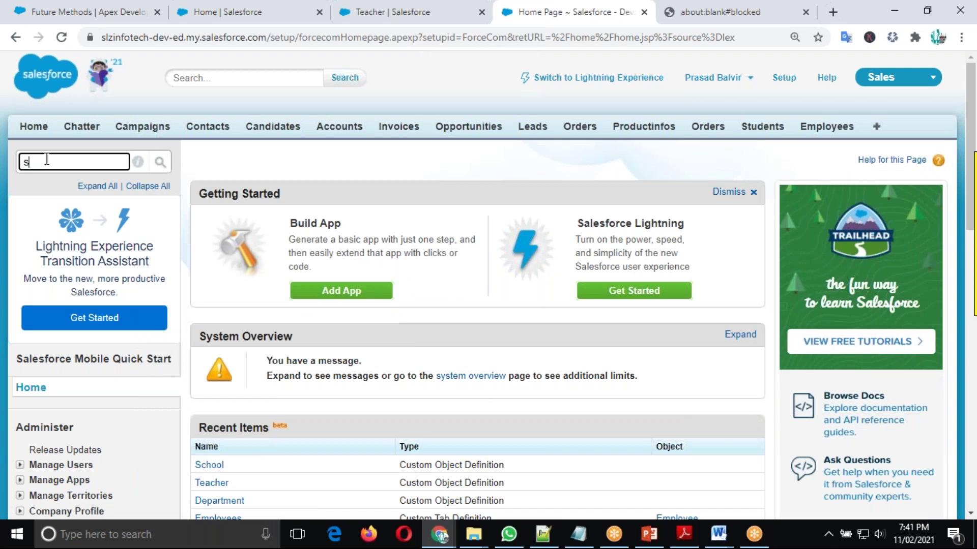
pyautogui.write('c')
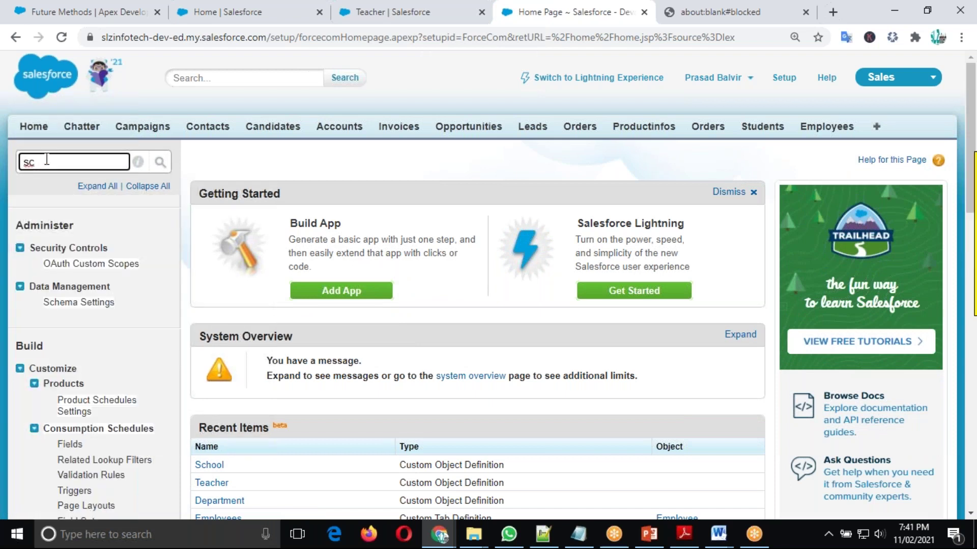
pyautogui.write('he')
pyautogui.press('BackSpace')
pyautogui.write('hem')
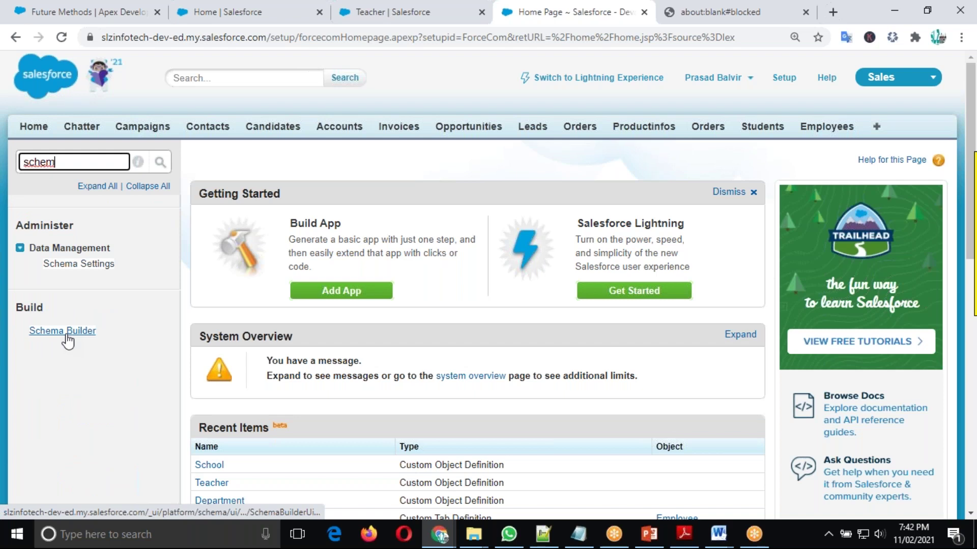
pyautogui.press('BackSpace')
pyautogui.press('BackSpace')
pyautogui.press('BackSpace')
pyautogui.press('BackSpace')
pyautogui.press('BackSpace')
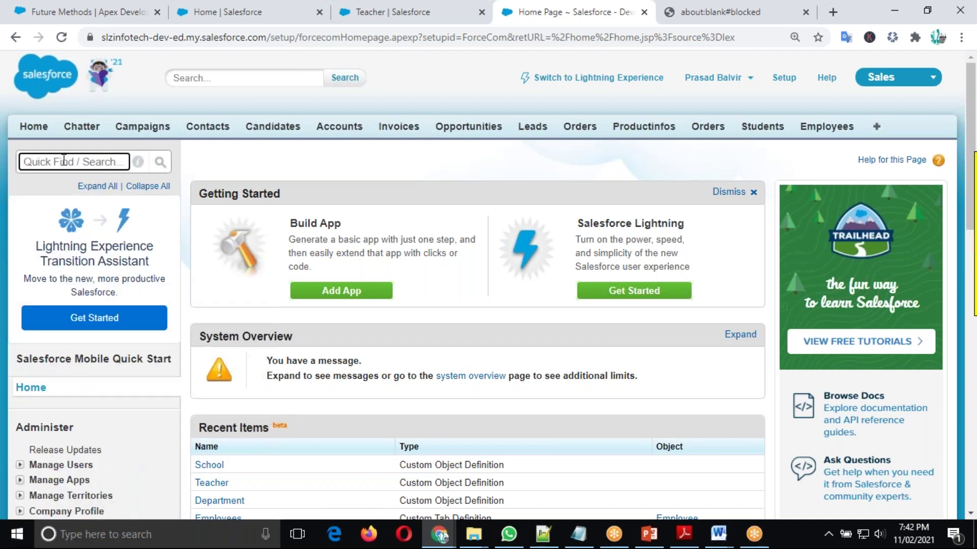
# Open the Objects page from Create in the Build section of Setup
pyautogui.scroll(-1, 96, 361)
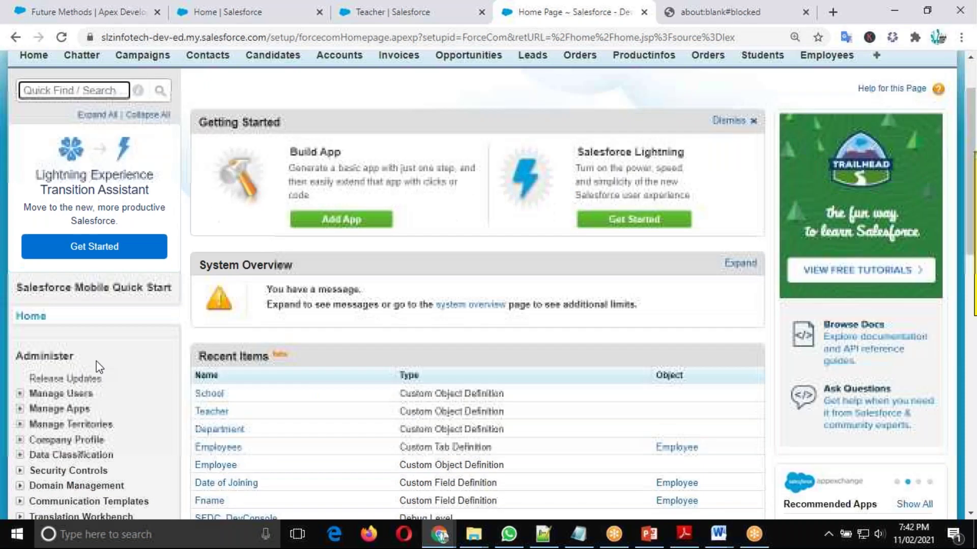
pyautogui.scroll(-2, 116, 319)
pyautogui.scroll(-1, 116, 318)
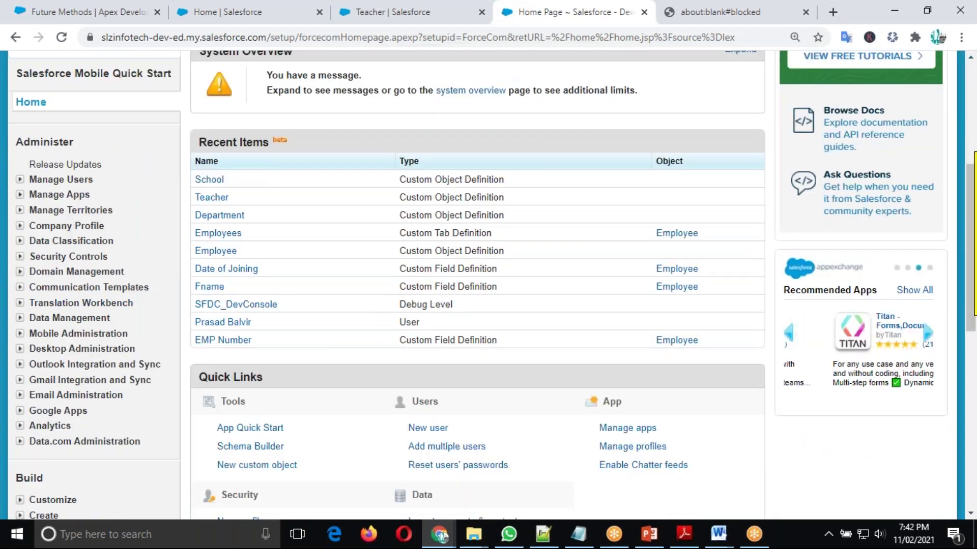
pyautogui.scroll(-4, 61, 257)
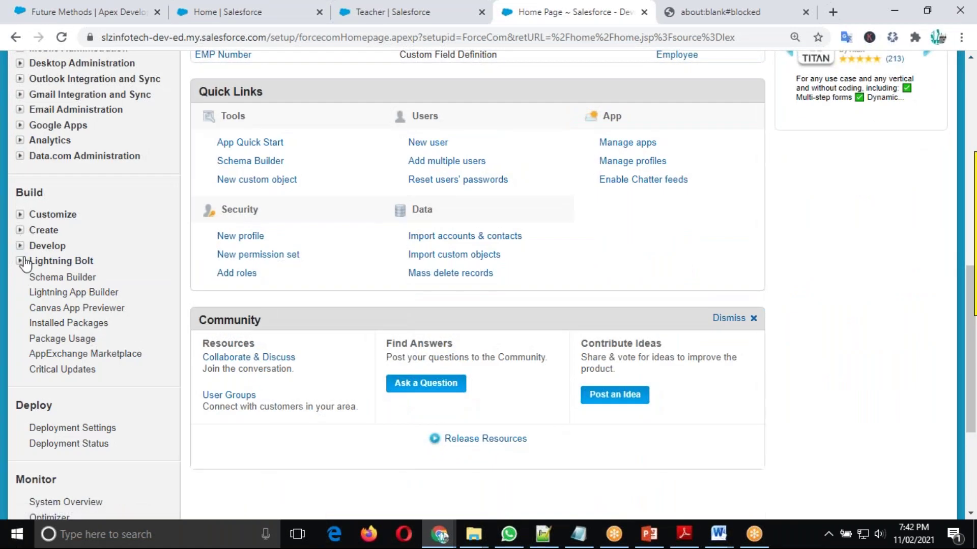
pyautogui.click(20, 232)
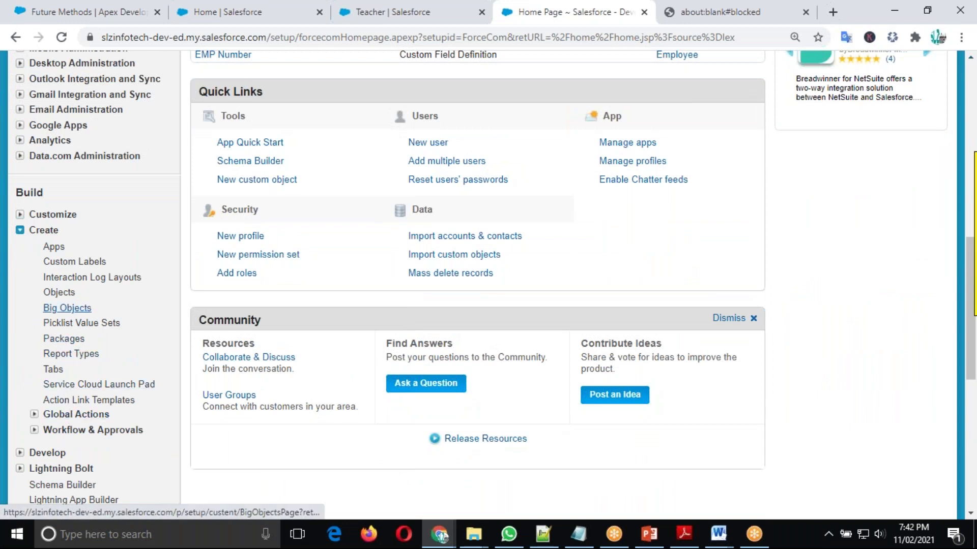
pyautogui.scroll(-2, 97, 373)
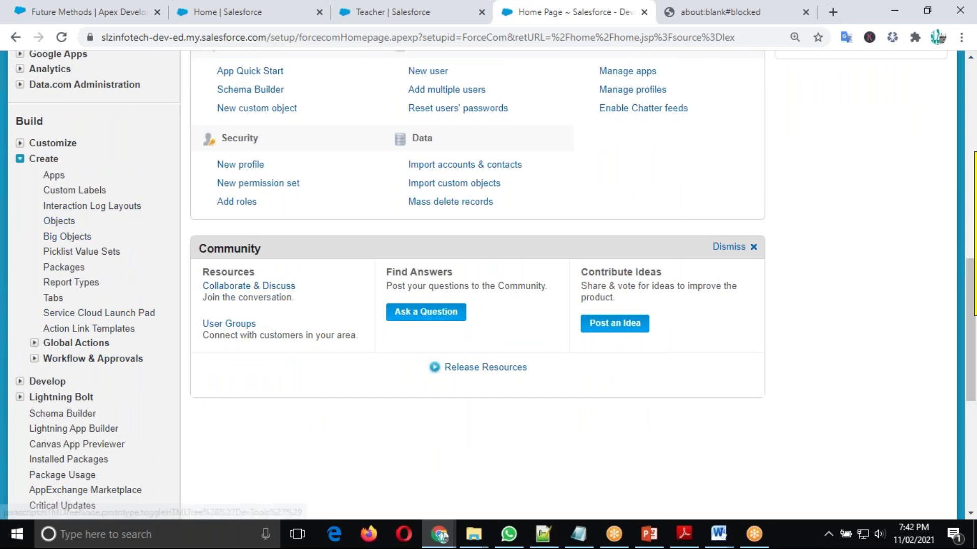
pyautogui.click(61, 222)
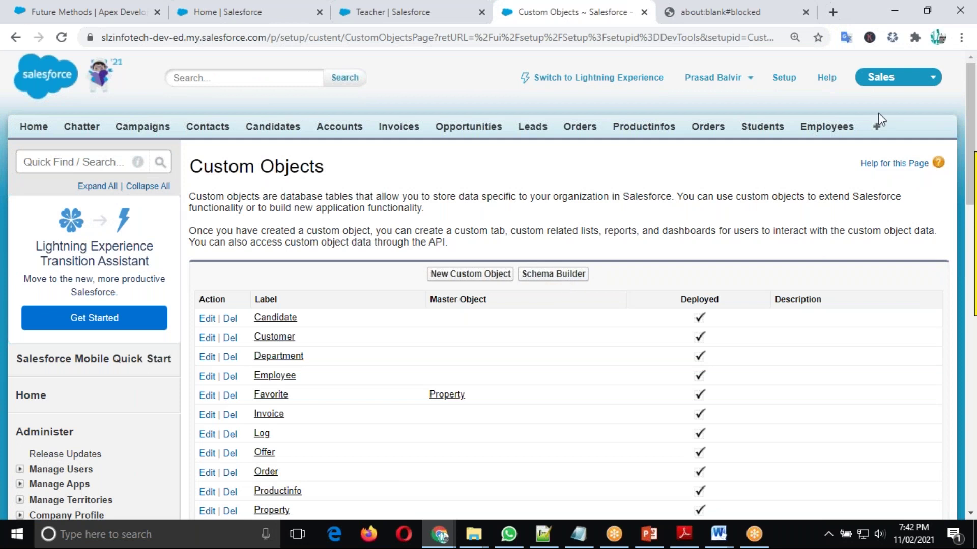
# Return to Setup home, reopen Objects under Build > Create, and launch Schema Builder from the Custom Objects page
pyautogui.click(783, 79)
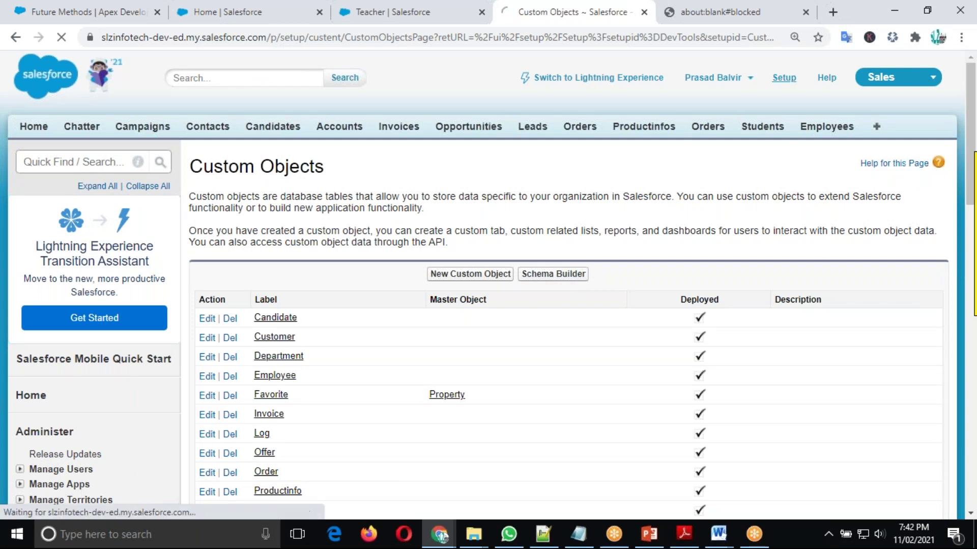
pyautogui.click(784, 79)
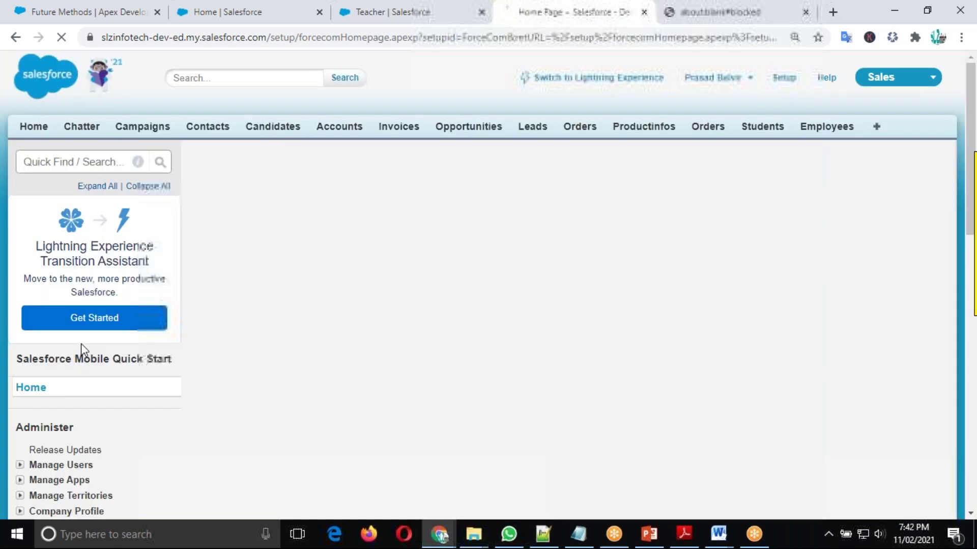
pyautogui.scroll(-8, 127, 287)
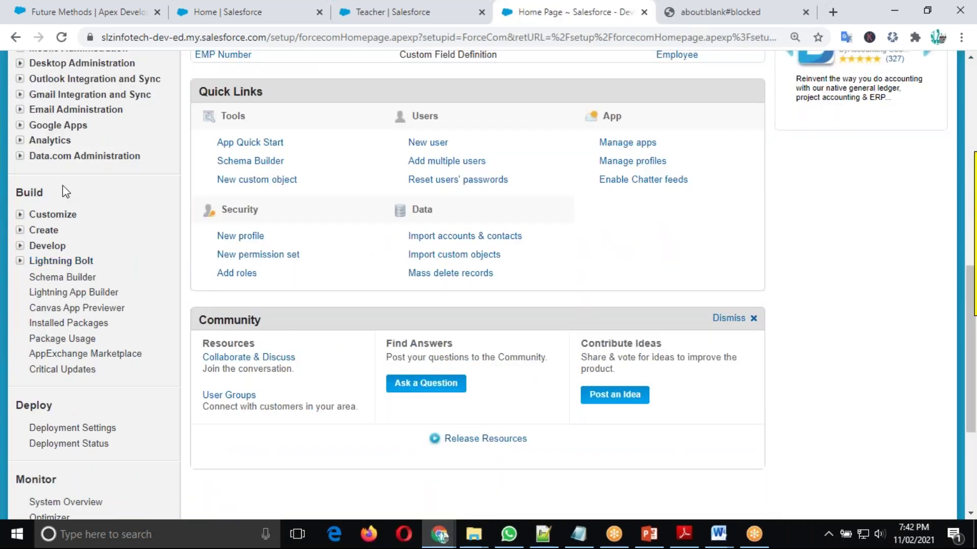
pyautogui.click(43, 230)
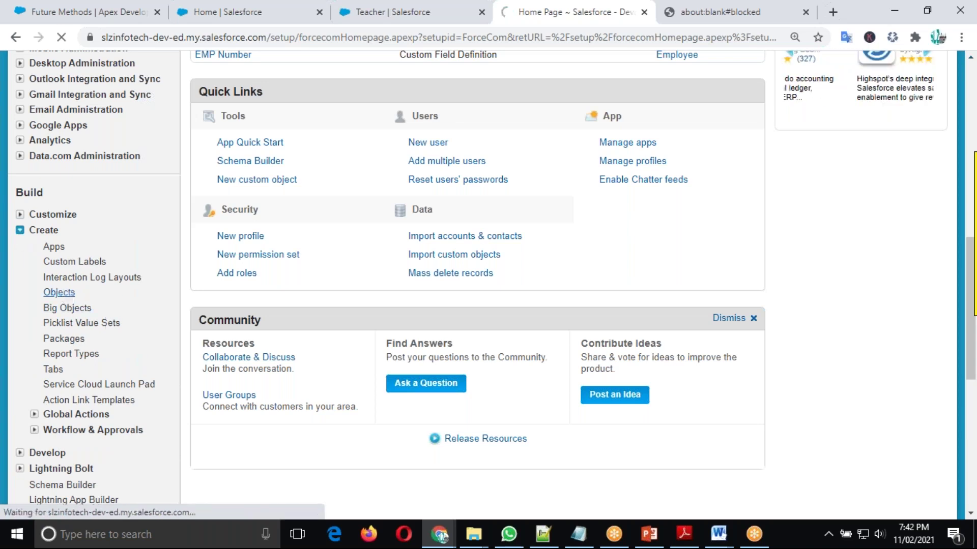
pyautogui.click(59, 296)
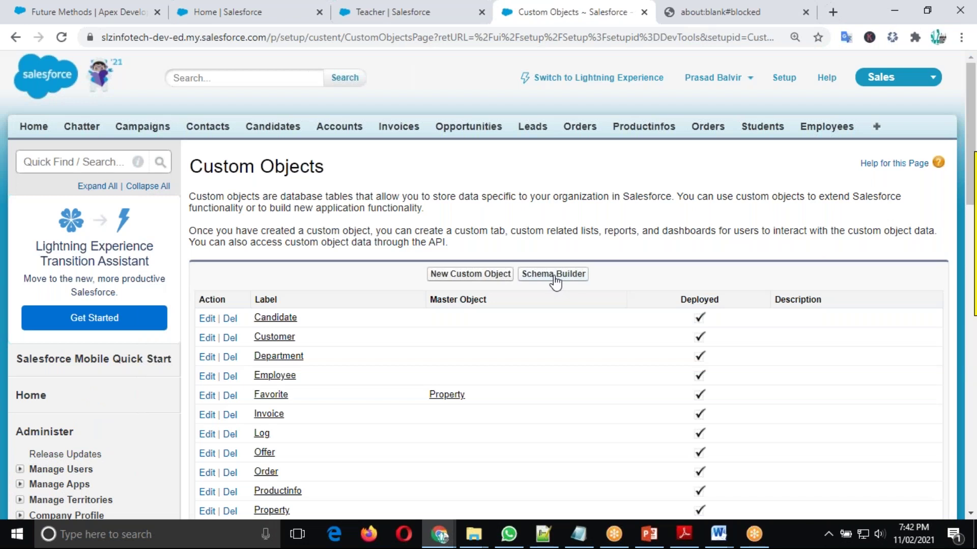
pyautogui.click(554, 275)
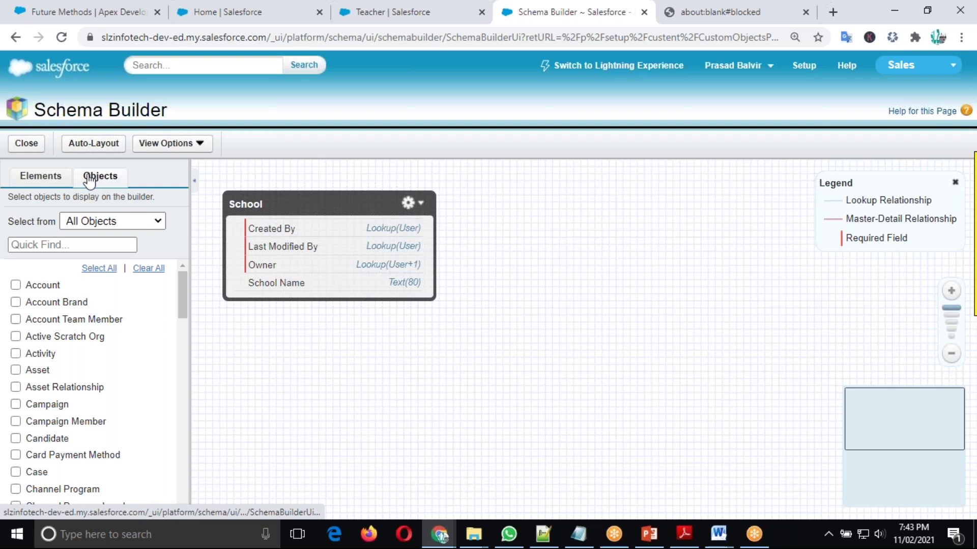
# List only Custom Objects in the Classic Schema Builder, remove School from the canvas, and clear all object selections
pyautogui.click(159, 224)
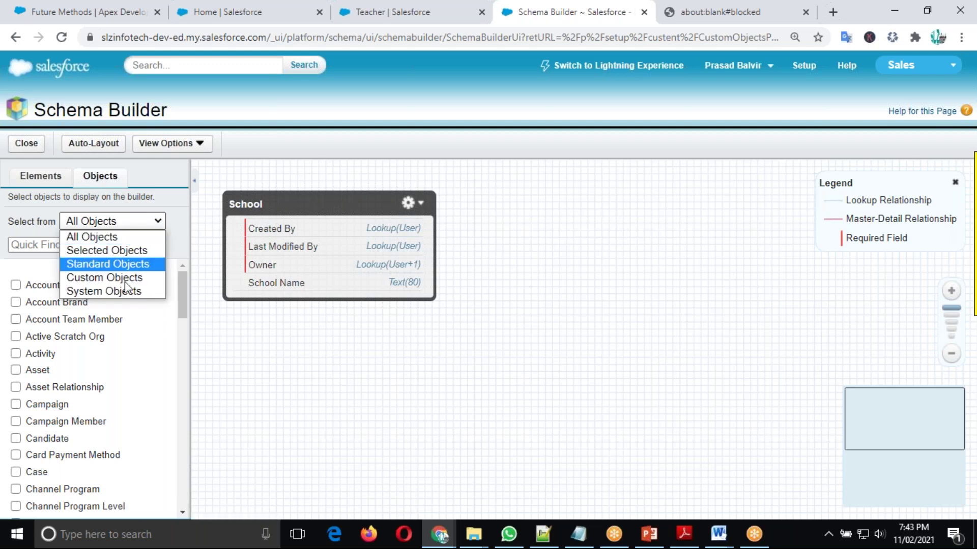
pyautogui.click(126, 277)
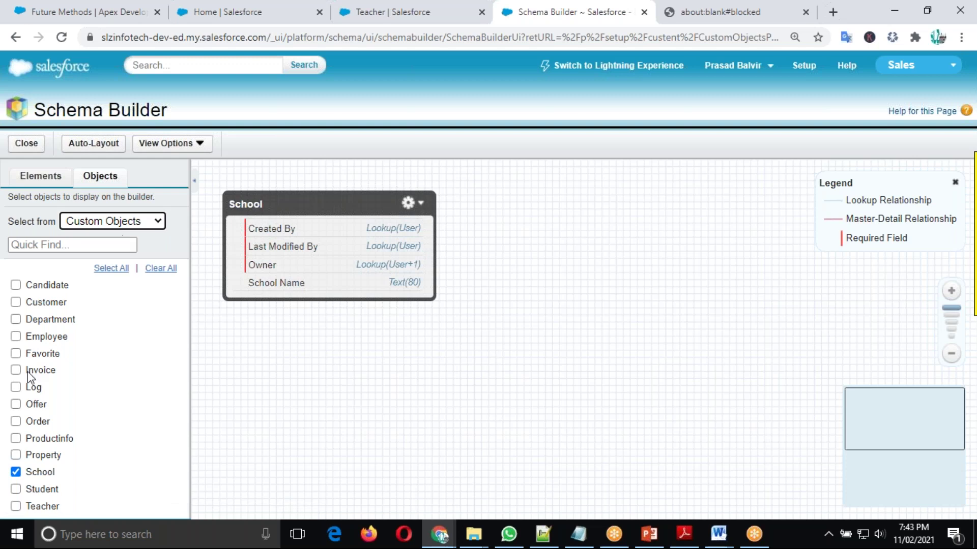
pyautogui.click(15, 472)
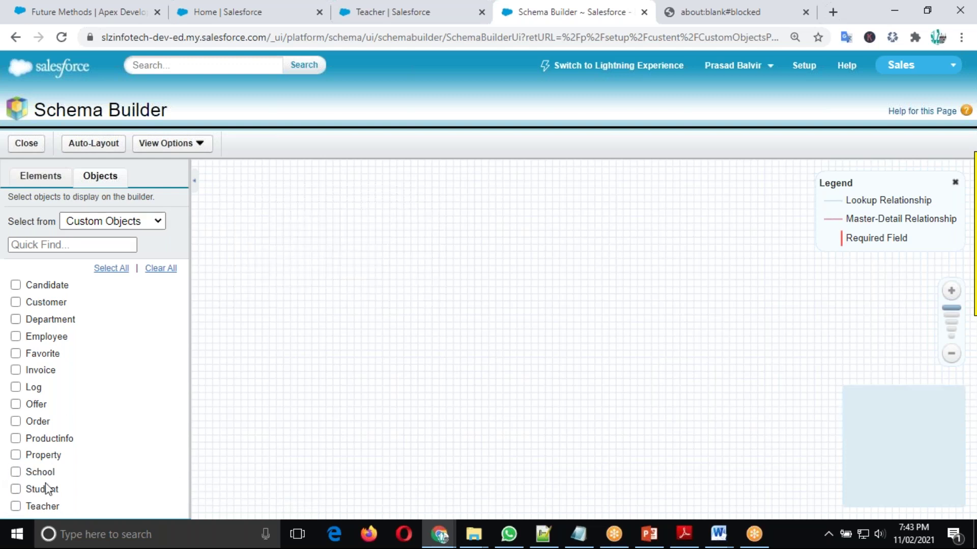
pyautogui.moveTo(94, 177); pyautogui.dragTo(387, 321)
pyautogui.click(157, 233)
pyautogui.click(130, 276)
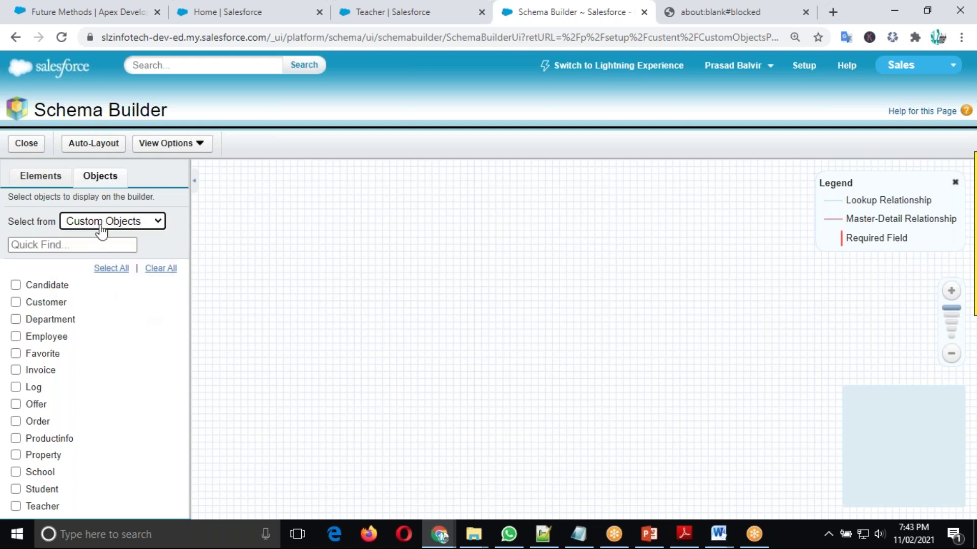
pyautogui.click(160, 268)
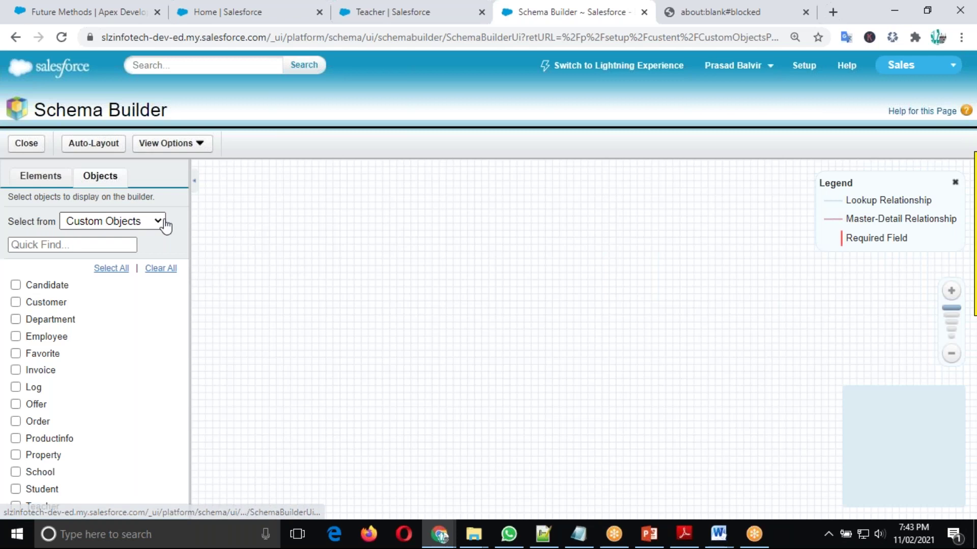
# Place a new object element on the empty schema canvas to view the Create New Object form, and close it without saving
pyautogui.click(62, 246)
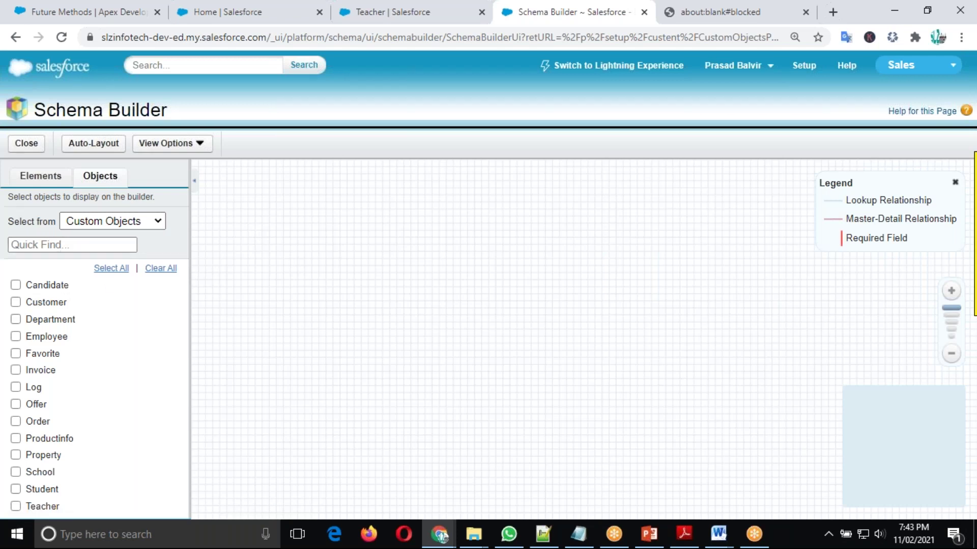
pyautogui.click(42, 175)
pyautogui.moveTo(54, 246); pyautogui.dragTo(402, 277)
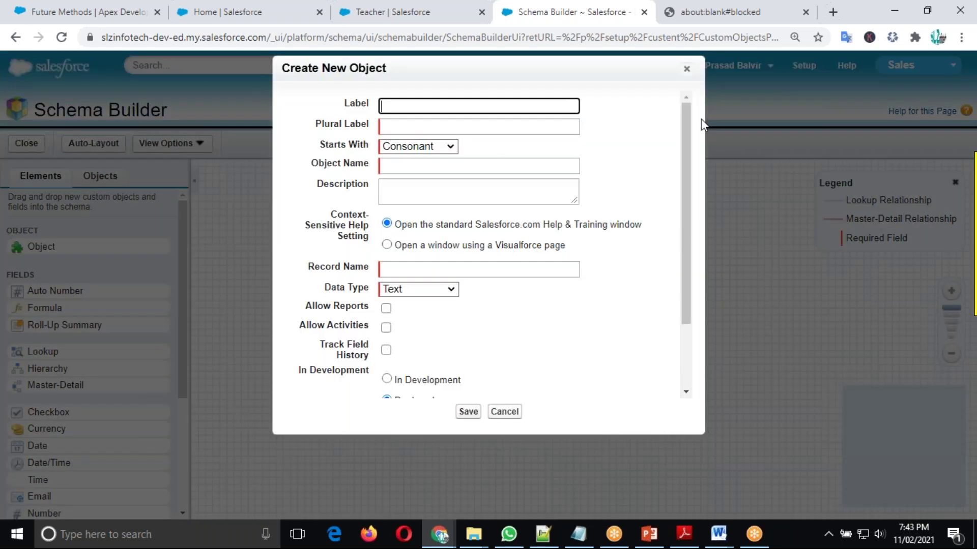
pyautogui.click(686, 69)
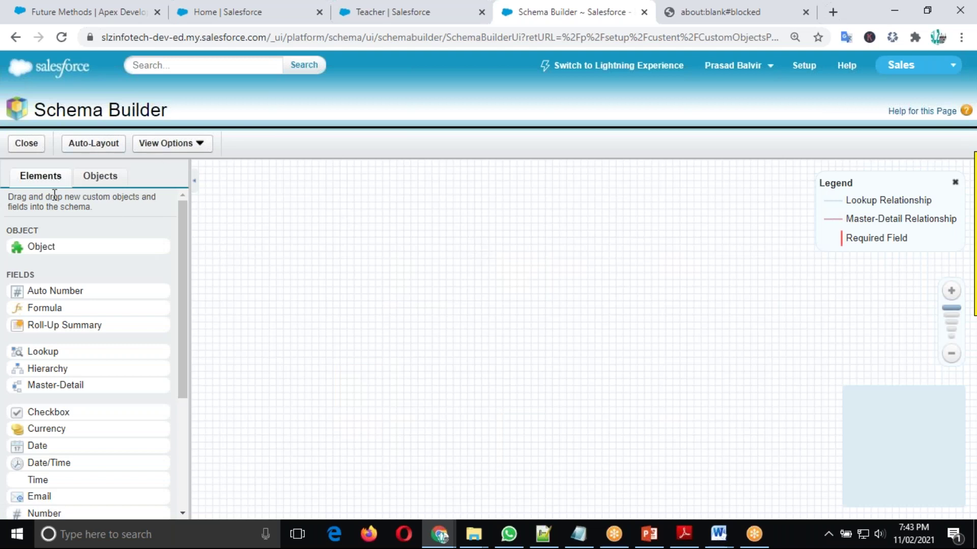
# Display the Custom Objects list in Schema Builder again and apply Auto-Layout to the canvas
pyautogui.click(100, 175)
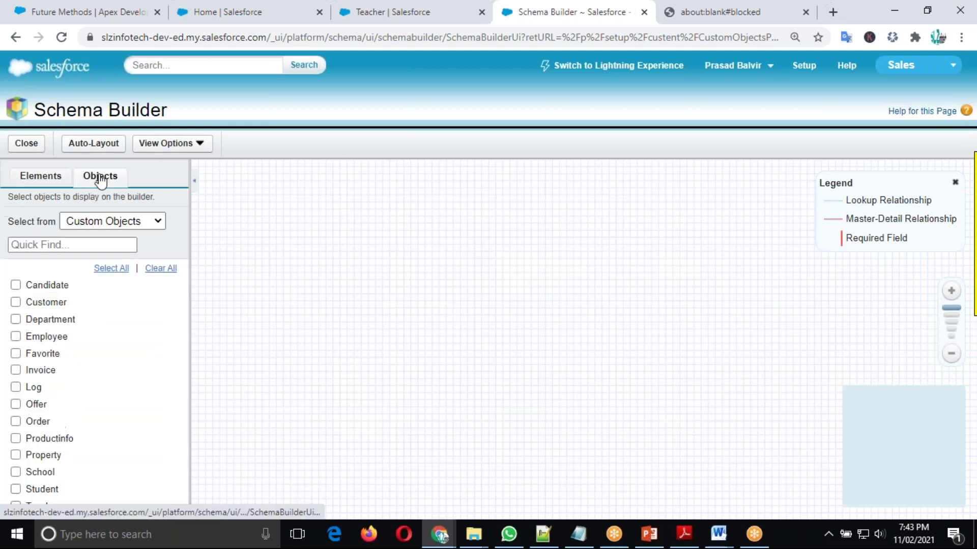
pyautogui.click(156, 225)
pyautogui.click(124, 277)
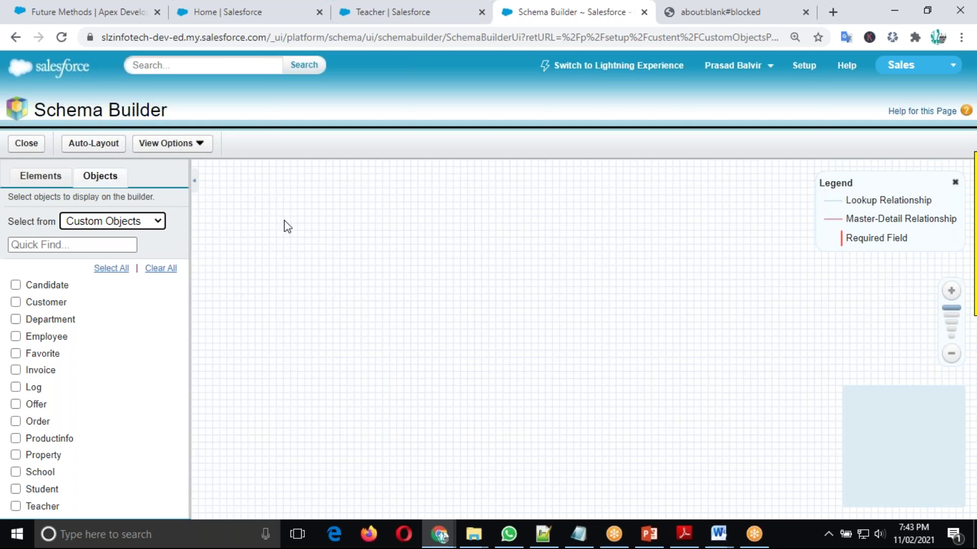
pyautogui.click(97, 146)
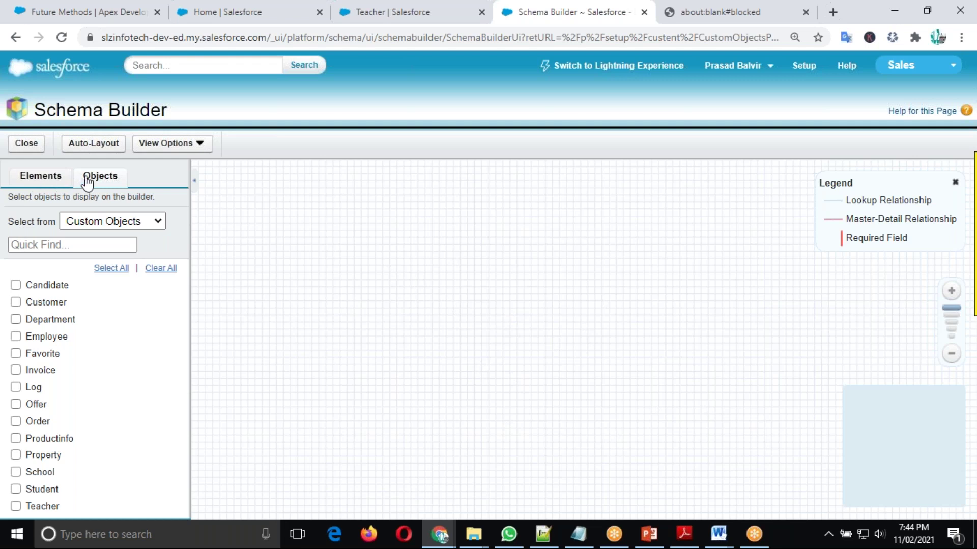
pyautogui.click(110, 147)
# Bring up the Create New Object form again from the Object element, and dismiss it without entering anything
pyautogui.click(36, 179)
pyautogui.moveTo(37, 249); pyautogui.dragTo(489, 351)
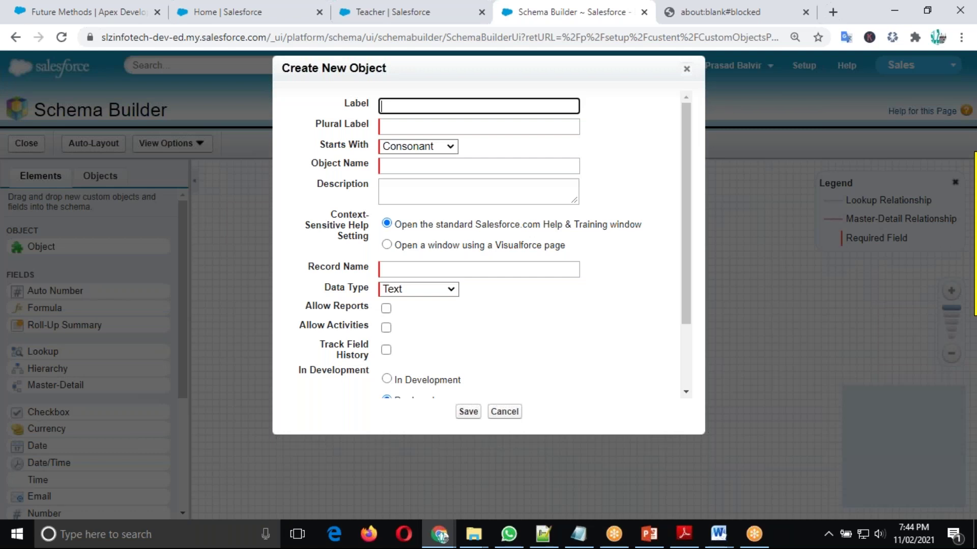
pyautogui.click(687, 69)
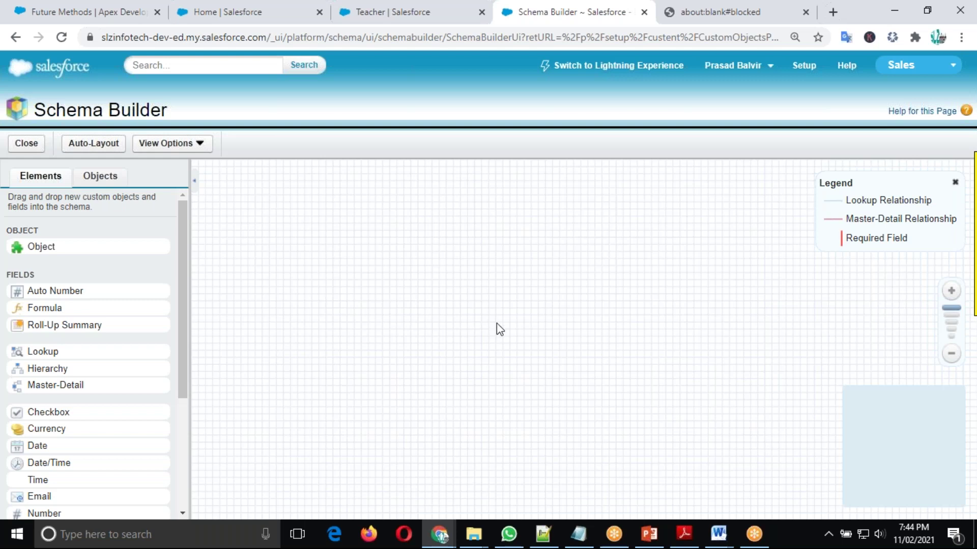
# Switch to Notepad++ and review the custom field creation notes on standard navigation and Schema Builder for Classic and Lightning
pyautogui.hotkey('alt', 'Tab')
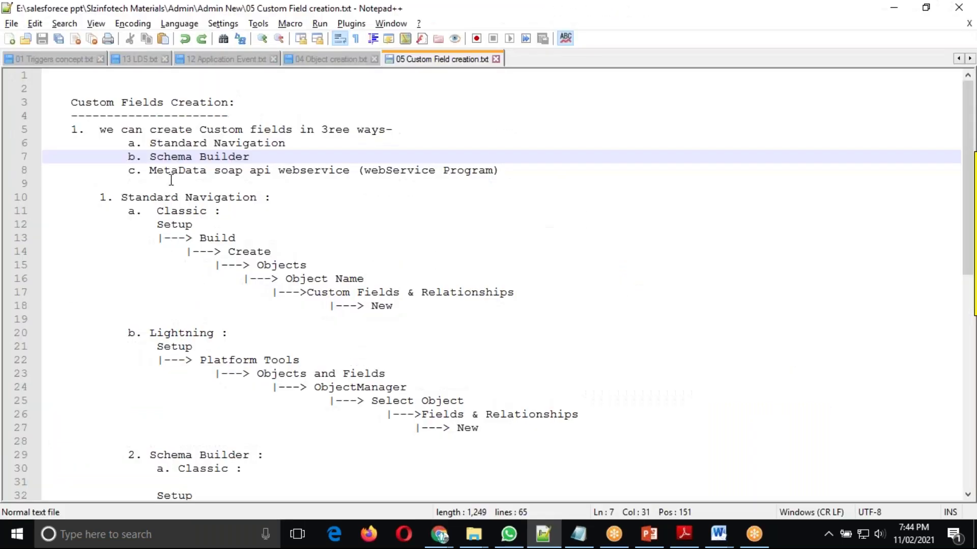
pyautogui.scroll(-2, 343, 295)
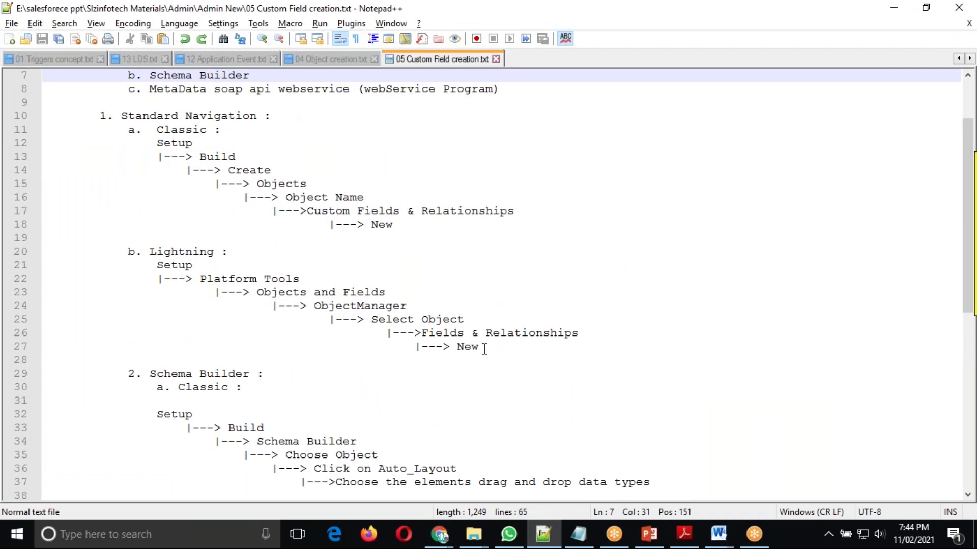
pyautogui.scroll(-1, 482, 346)
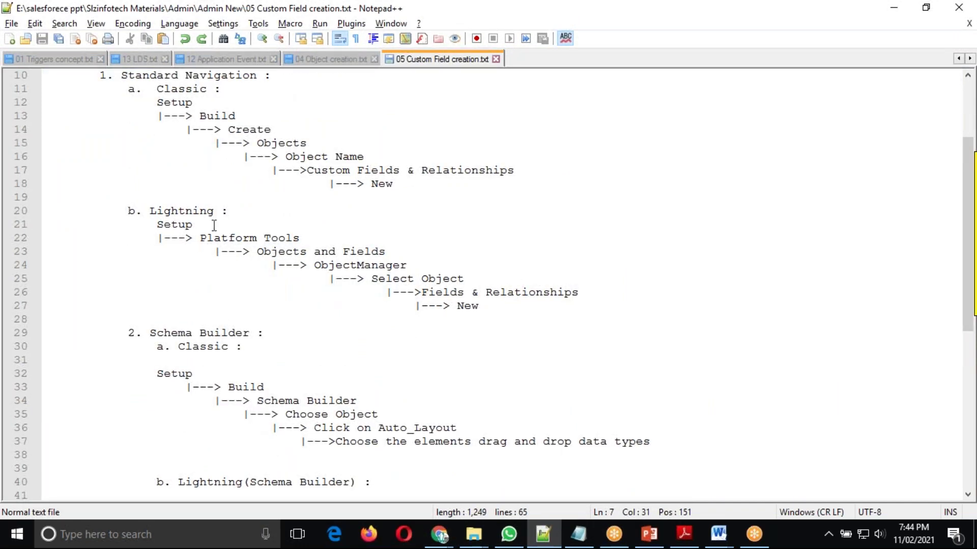
pyautogui.scroll(-2, 535, 294)
pyautogui.scroll(-2, 407, 298)
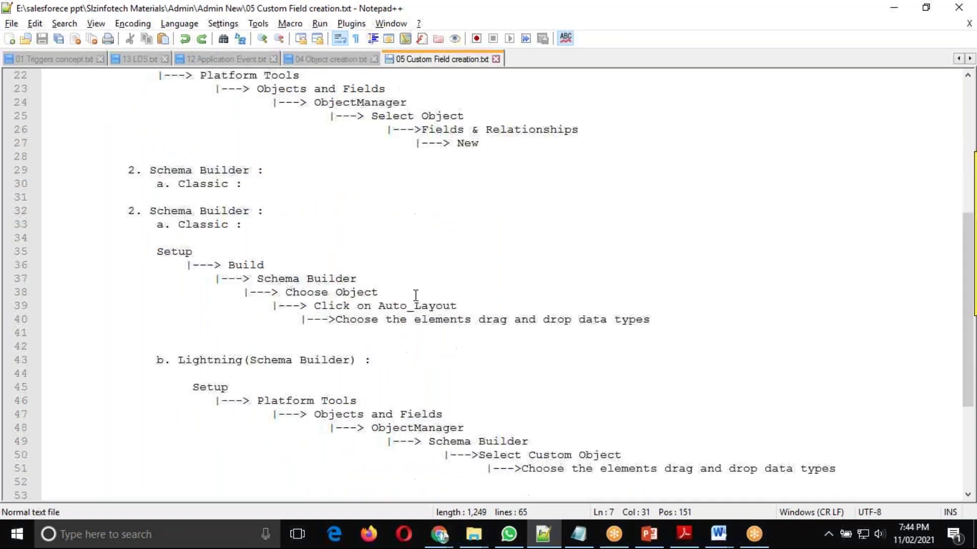
pyautogui.click(202, 183)
pyautogui.click(260, 315)
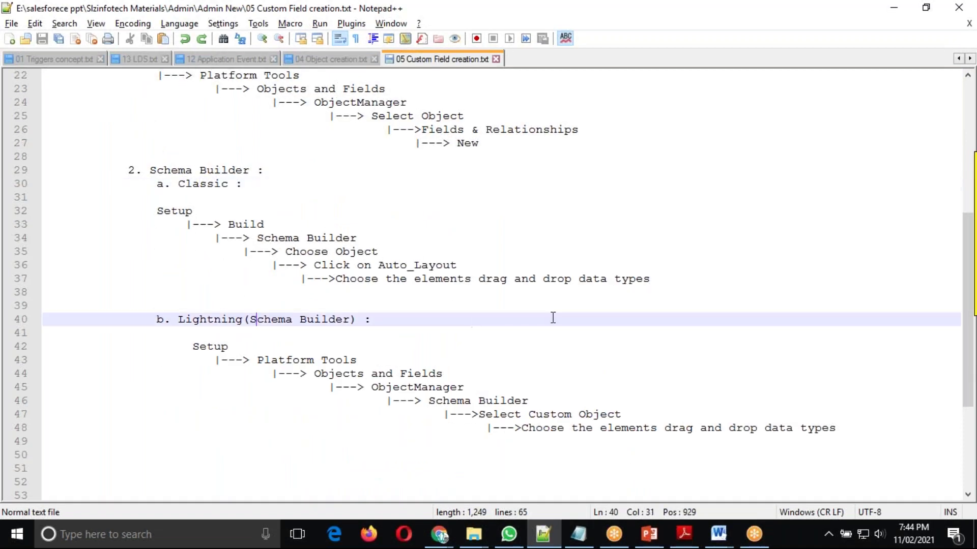
pyautogui.scroll(-5, 553, 321)
pyautogui.scroll(11, 553, 324)
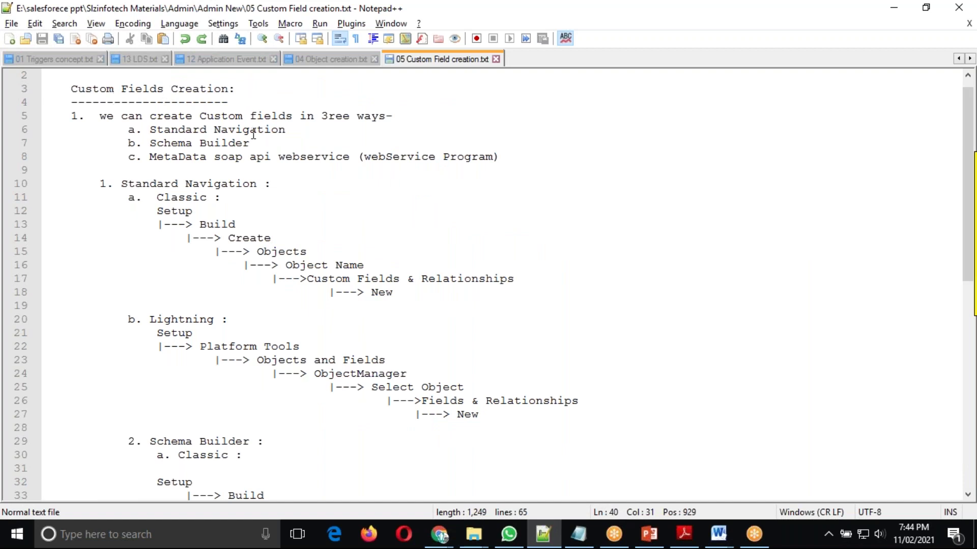
pyautogui.click(559, 155)
# Switch back to Salesforce in Chrome and look through the Setup home, Invoices and Opportunities pages
pyautogui.hotkey('alt', 'Tab')
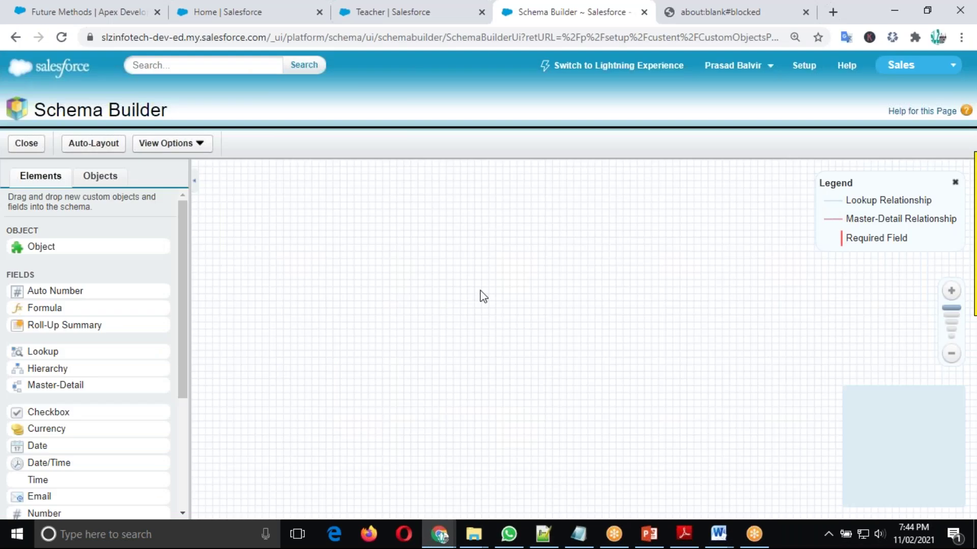
pyautogui.click(804, 65)
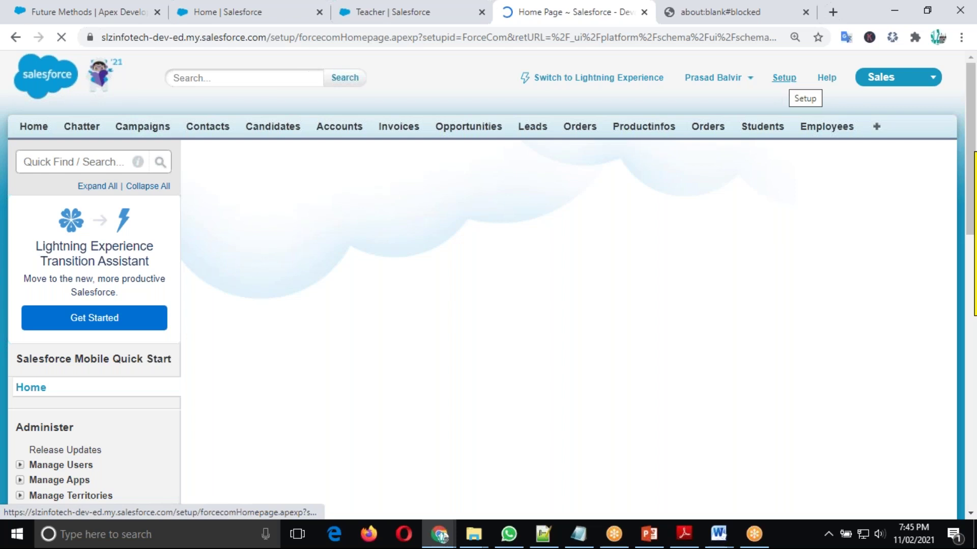
pyautogui.click(215, 77)
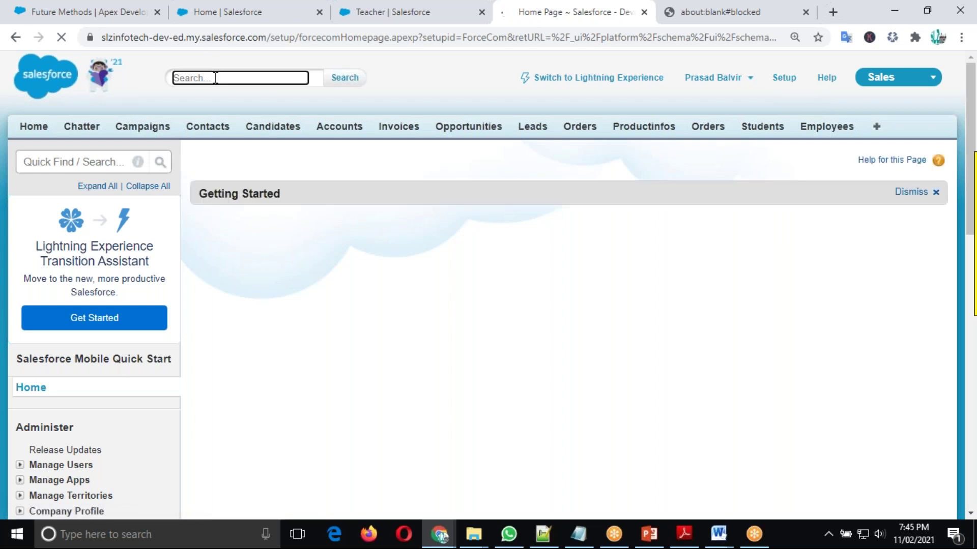
pyautogui.click(387, 73)
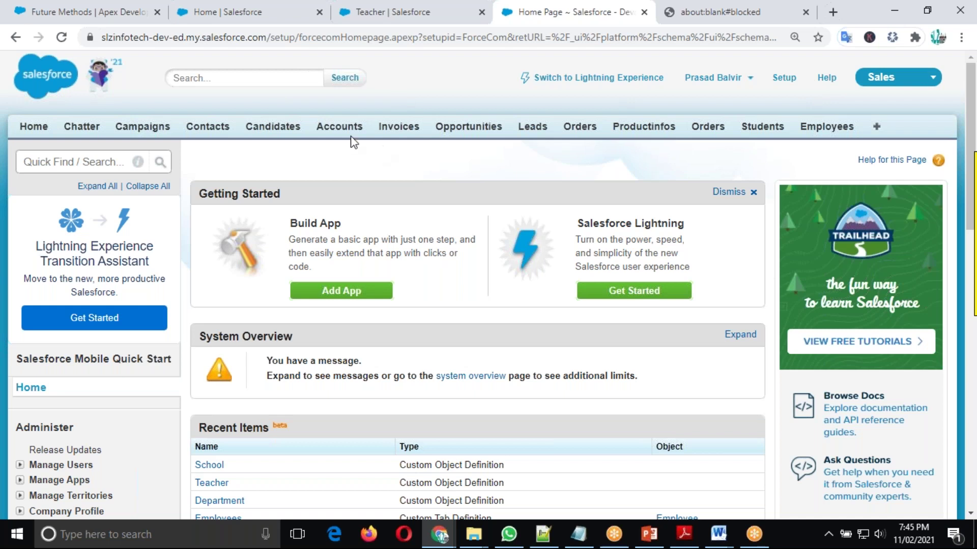
pyautogui.click(394, 132)
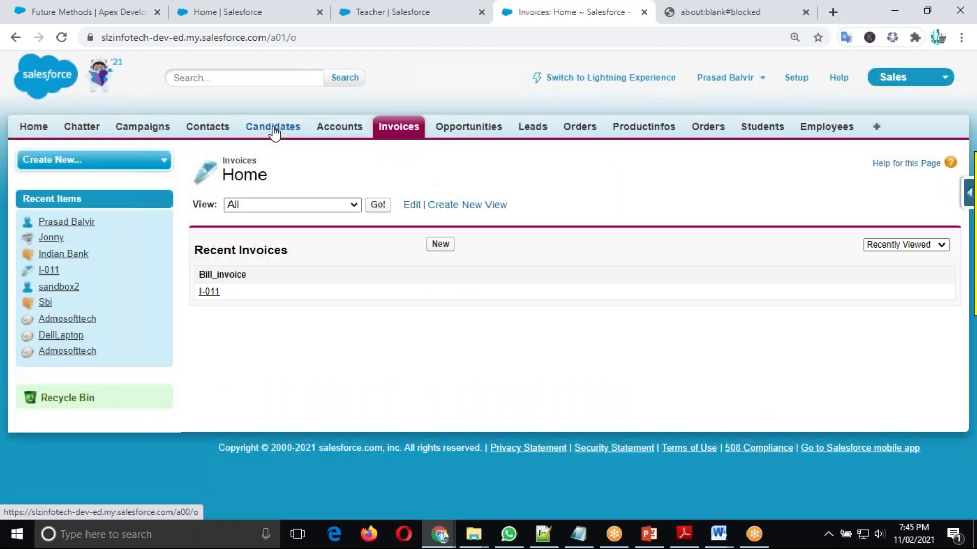
pyautogui.click(497, 130)
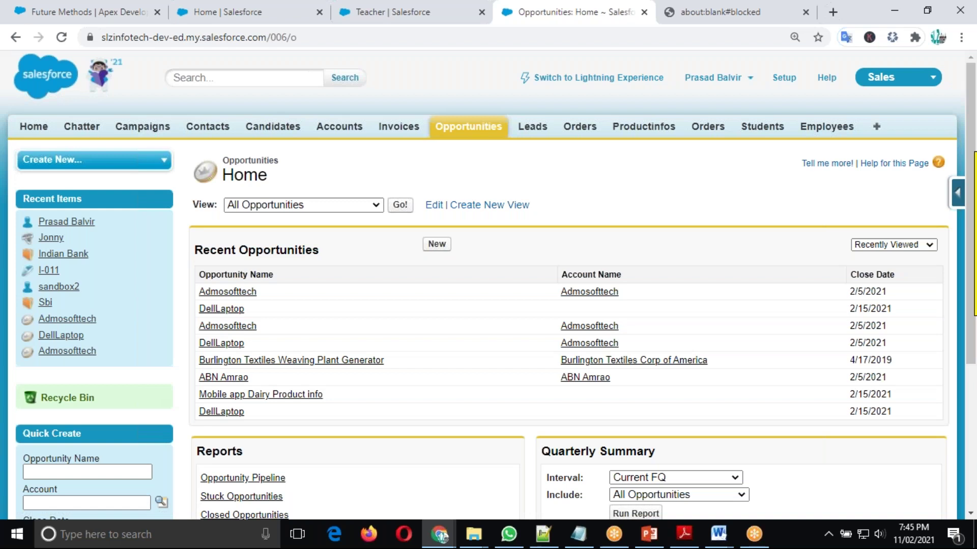
# From Setup home, run a global search for slzinfotech and review the matching account records
pyautogui.click(778, 80)
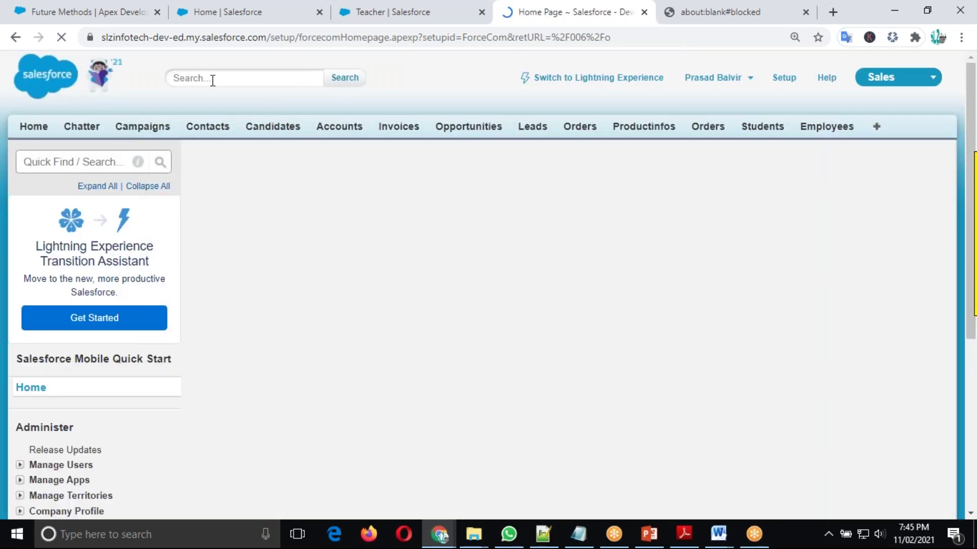
pyautogui.click(213, 79)
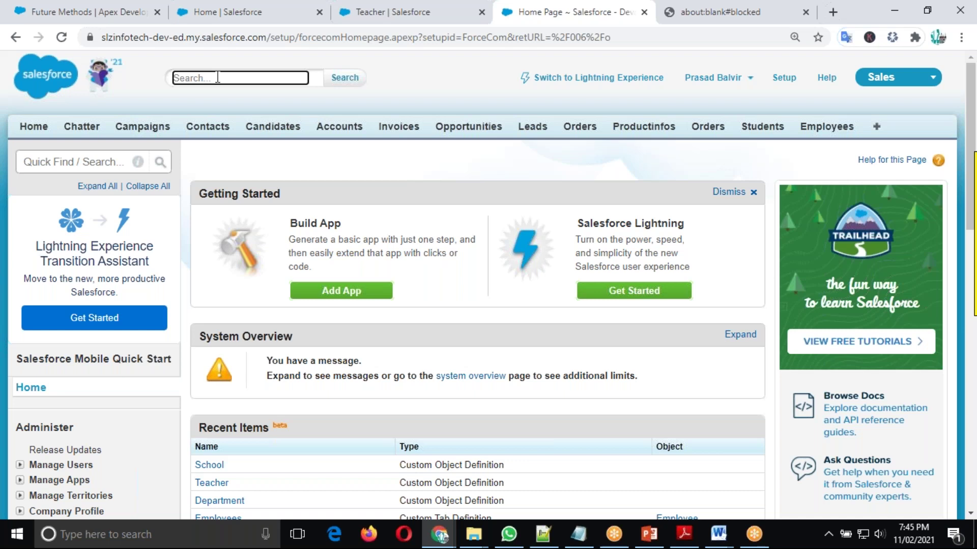
pyautogui.write('slz')
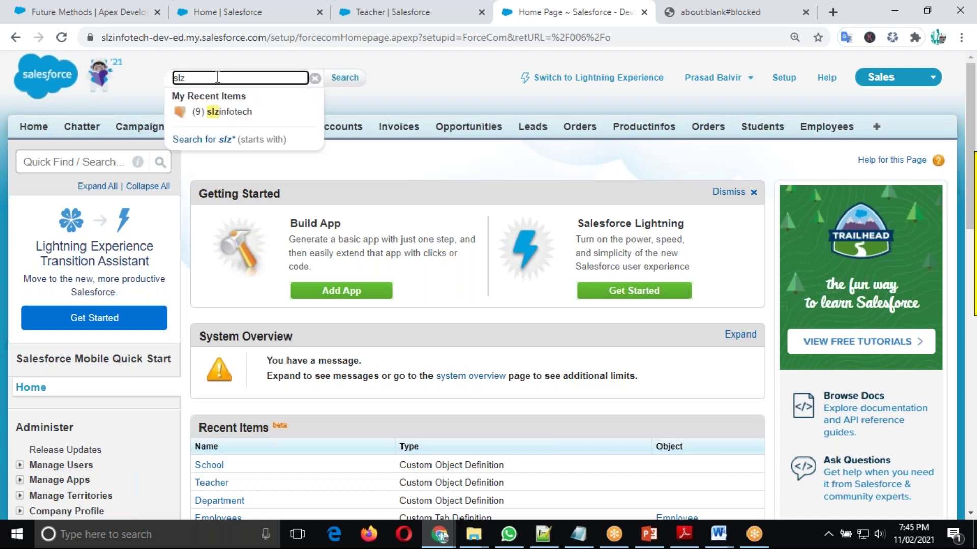
pyautogui.click(232, 113)
pyautogui.click(346, 79)
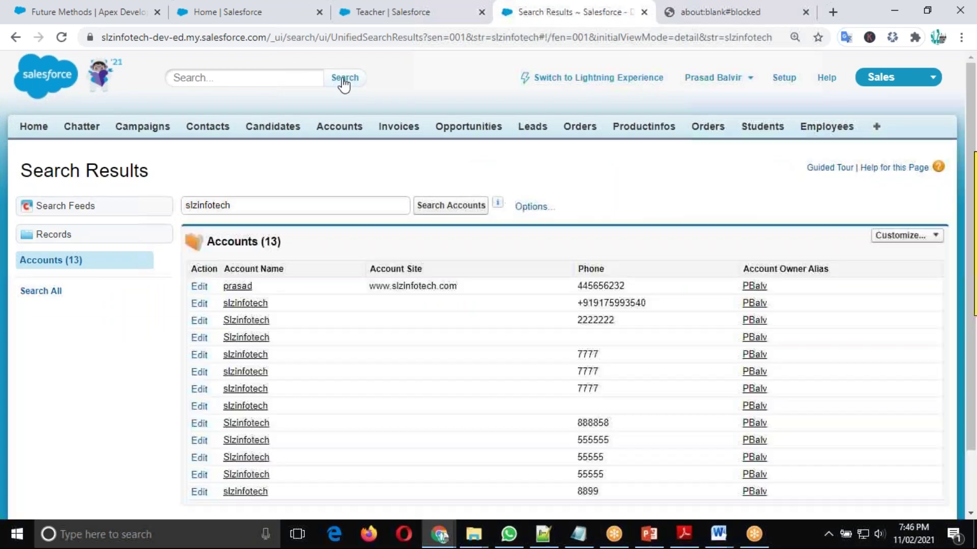
pyautogui.scroll(-1, 406, 327)
pyautogui.scroll(-2, 407, 327)
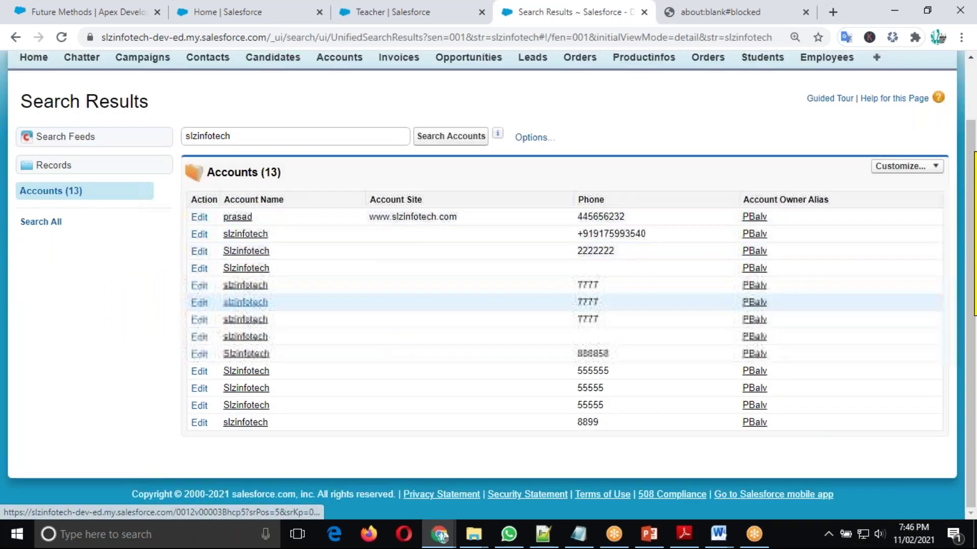
pyautogui.scroll(1, 305, 251)
pyautogui.scroll(-1, 323, 305)
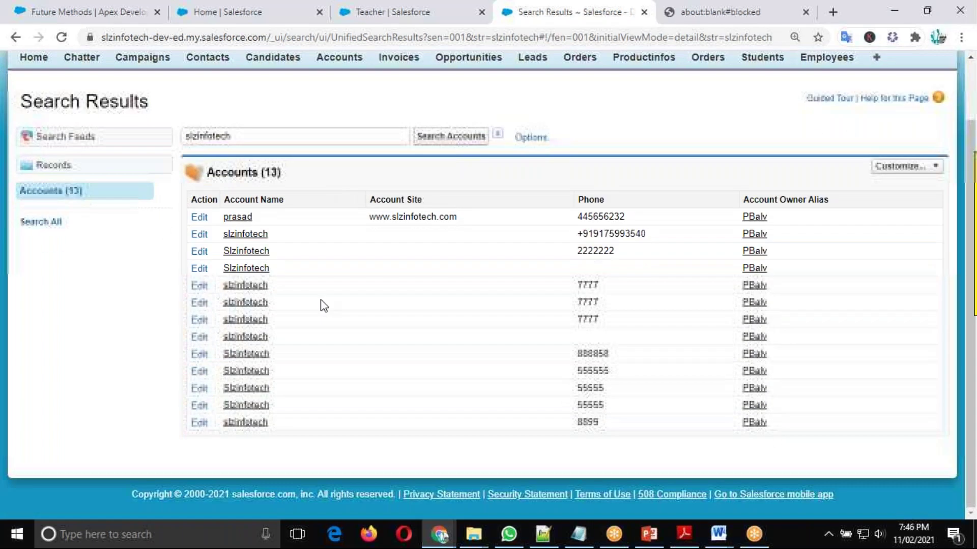
pyautogui.scroll(3, 316, 141)
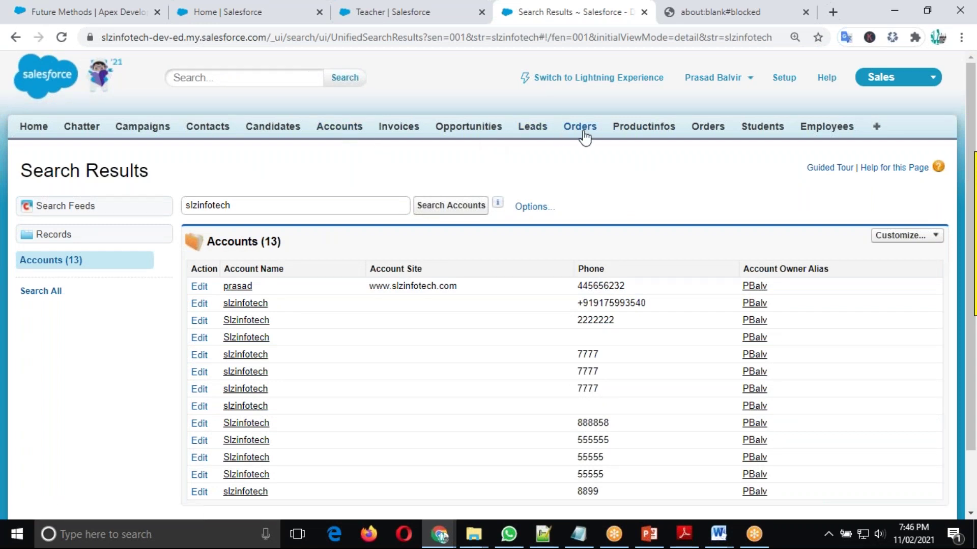
# Run a global search for records starting with 001
pyautogui.click(230, 79)
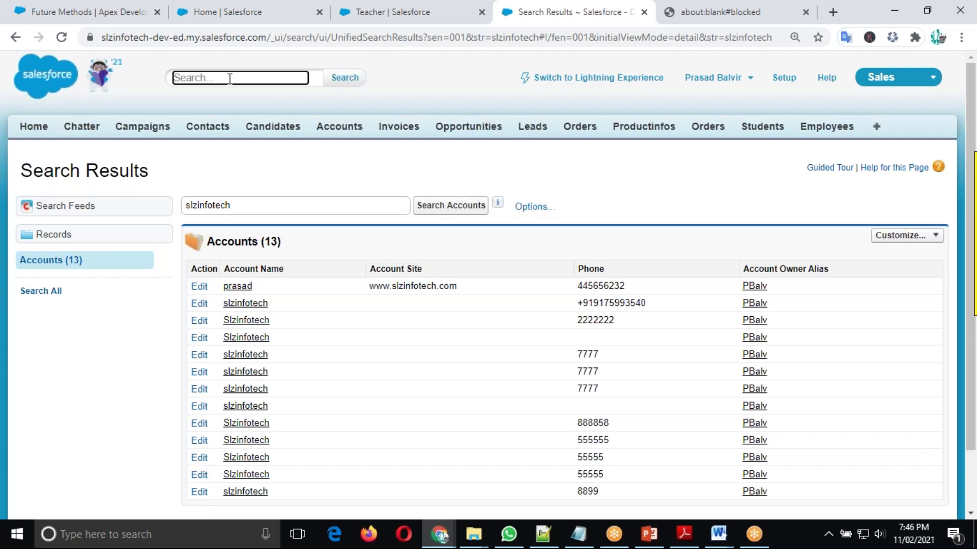
pyautogui.write('001')
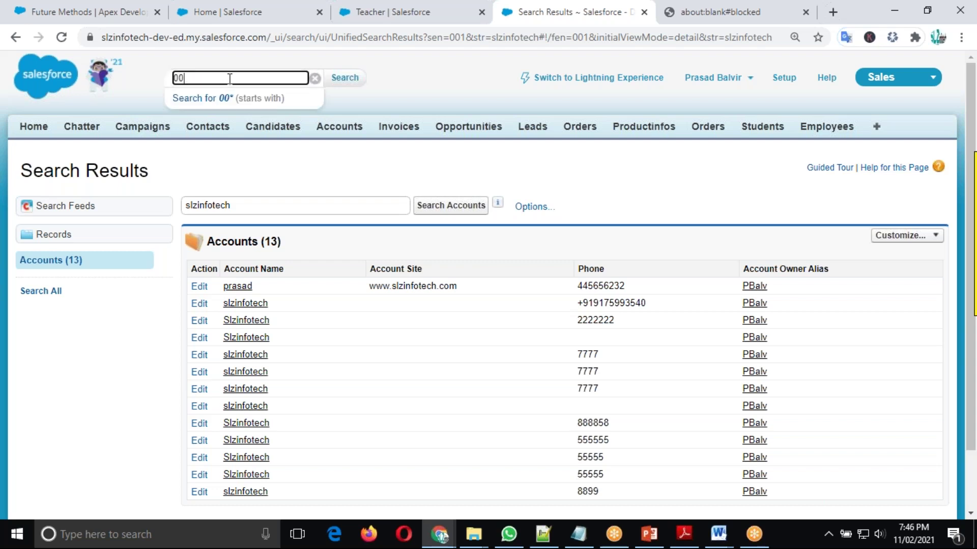
pyautogui.click(223, 99)
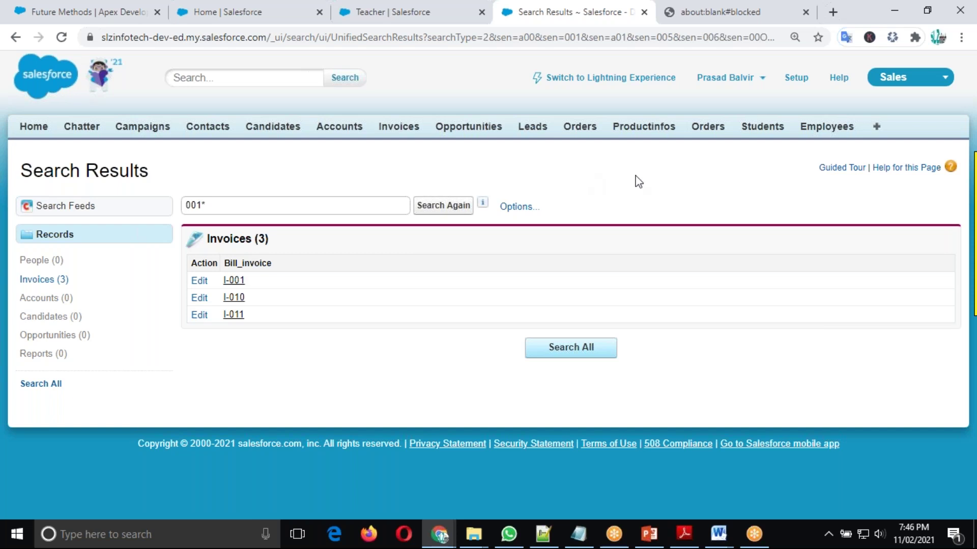
# Open the custom tabs page in Setup and start a new custom object tab
pyautogui.click(796, 79)
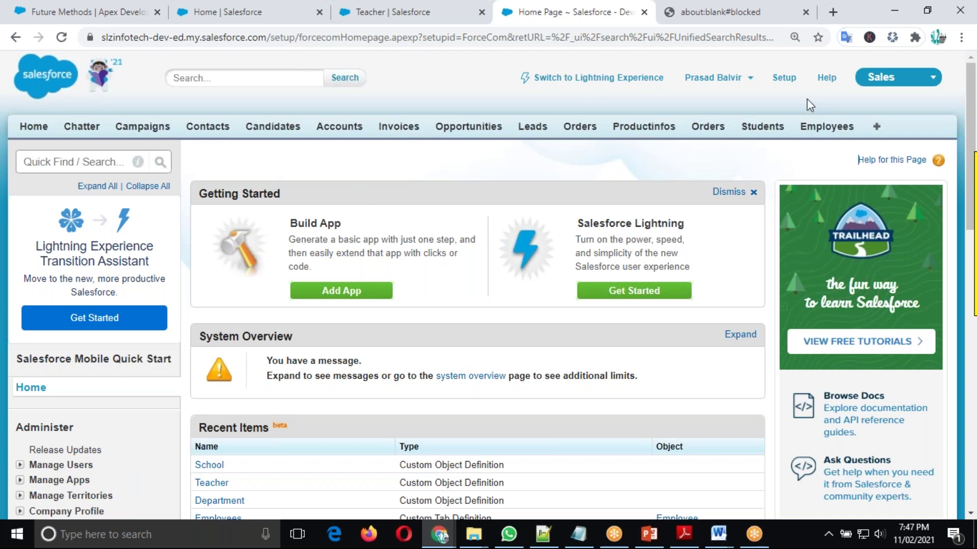
pyautogui.scroll(-5, 442, 174)
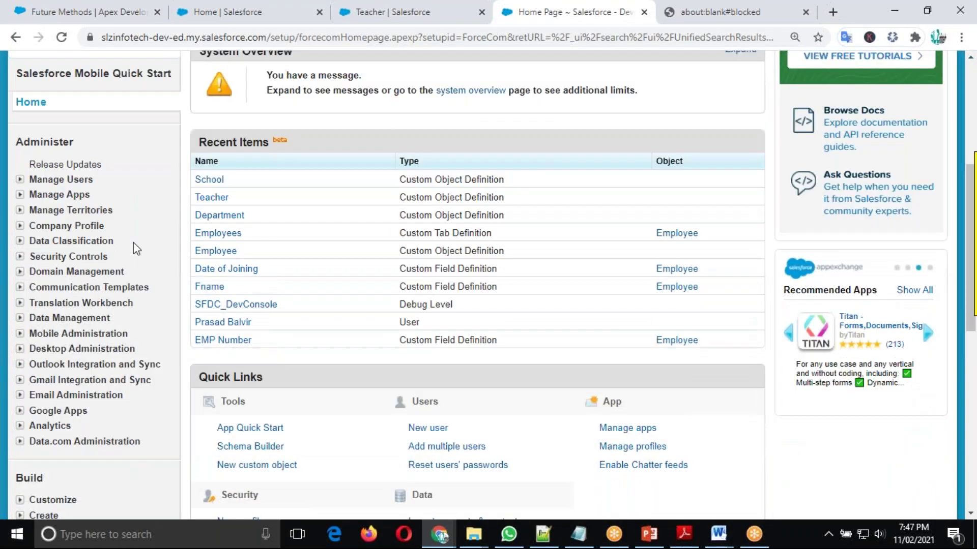
pyautogui.scroll(-3, 133, 242)
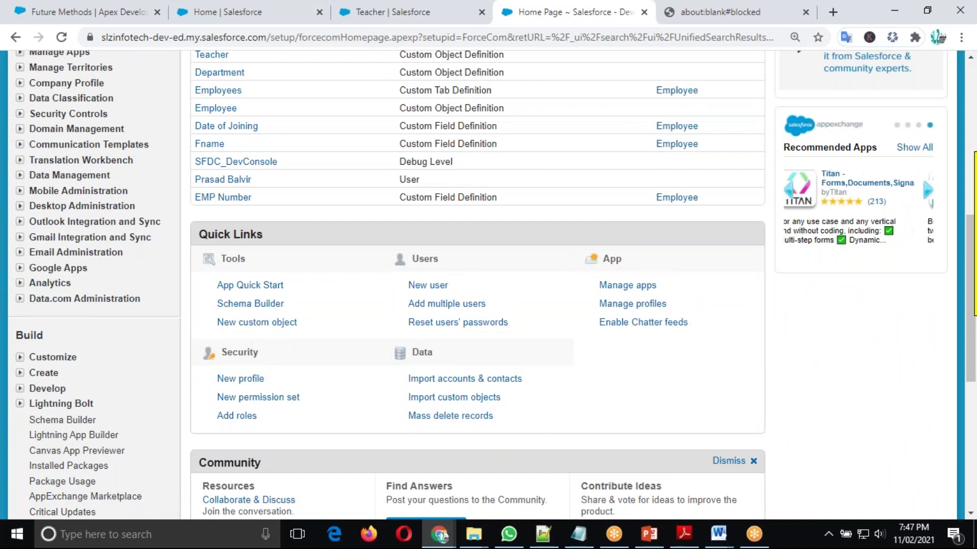
pyautogui.scroll(-4, 125, 324)
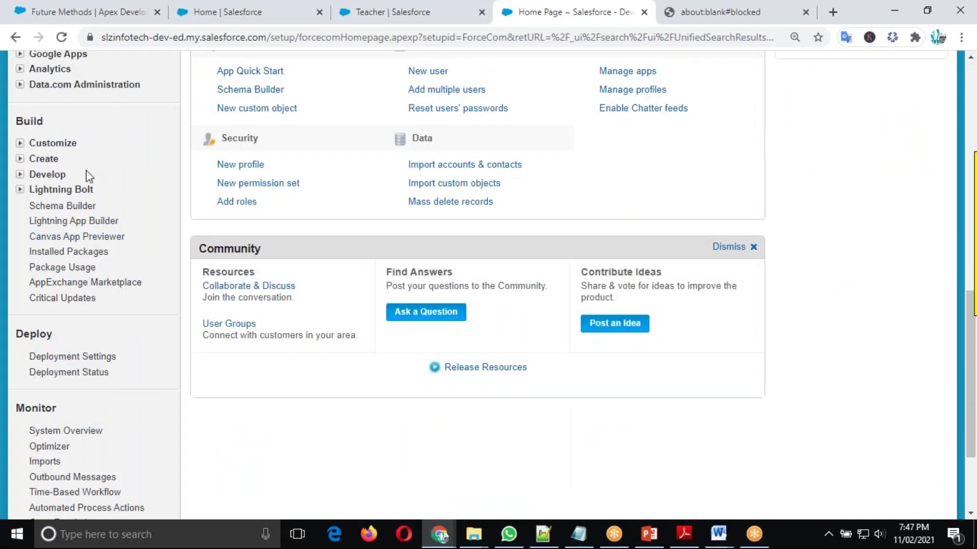
pyautogui.click(20, 159)
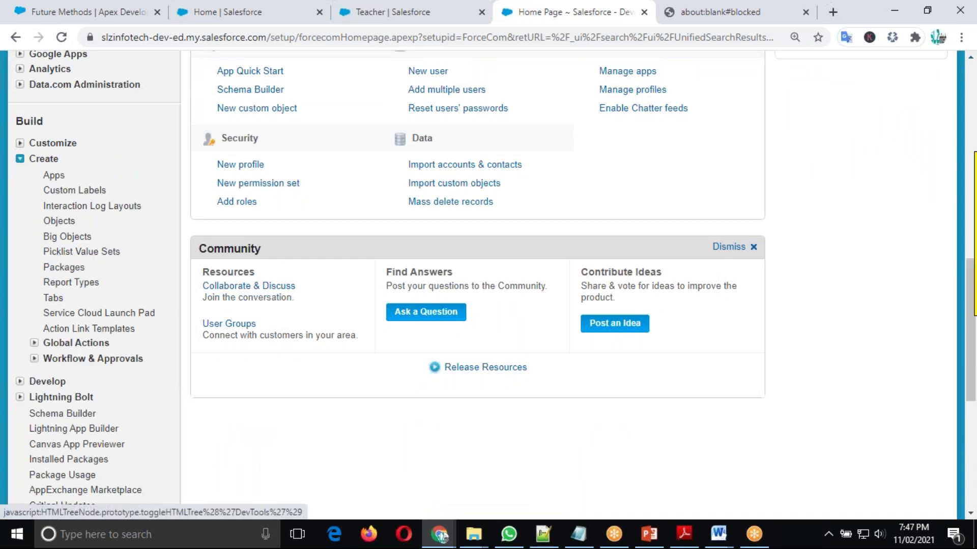
pyautogui.click(53, 299)
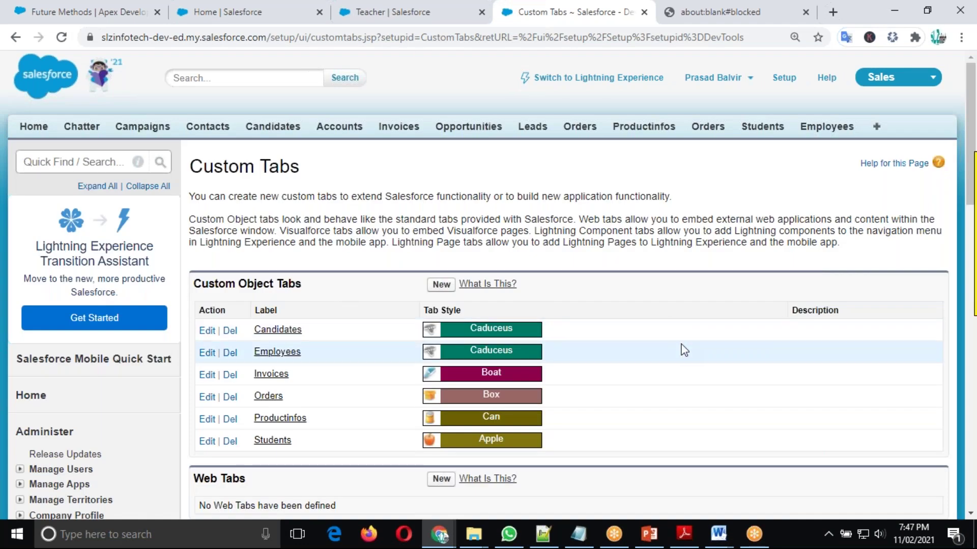
pyautogui.scroll(-1, 606, 353)
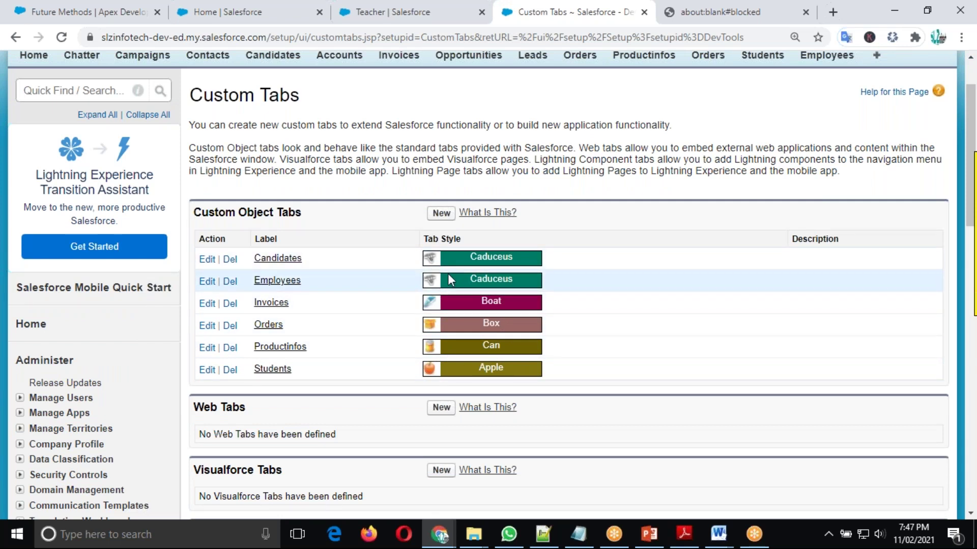
pyautogui.click(441, 213)
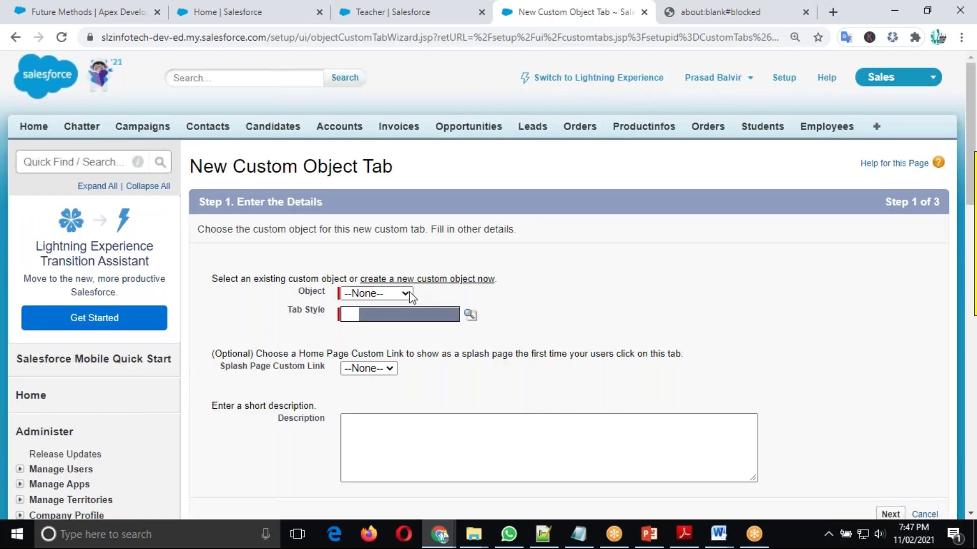
# Choose the School object with the Box tab style, leave the splash page link at None and continue to the profile settings
pyautogui.click(405, 293)
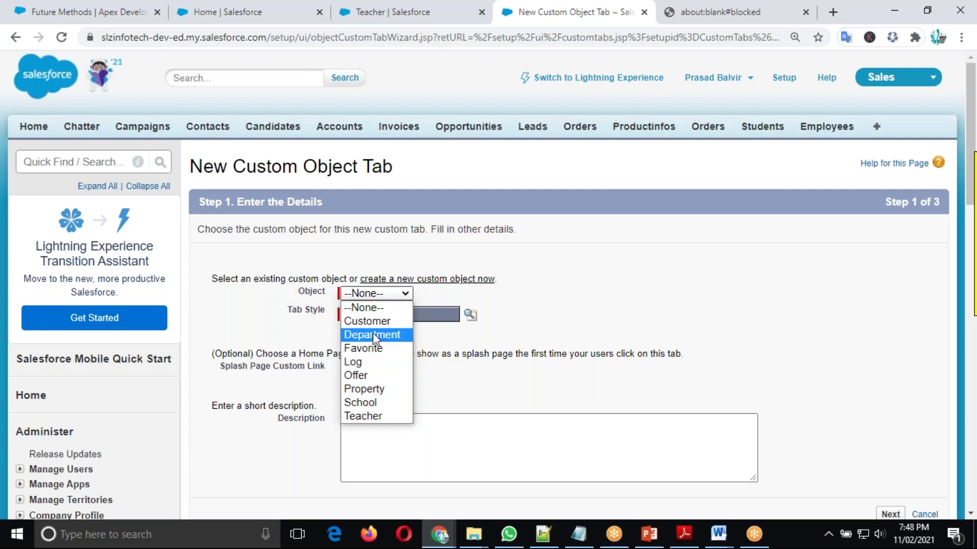
pyautogui.click(363, 402)
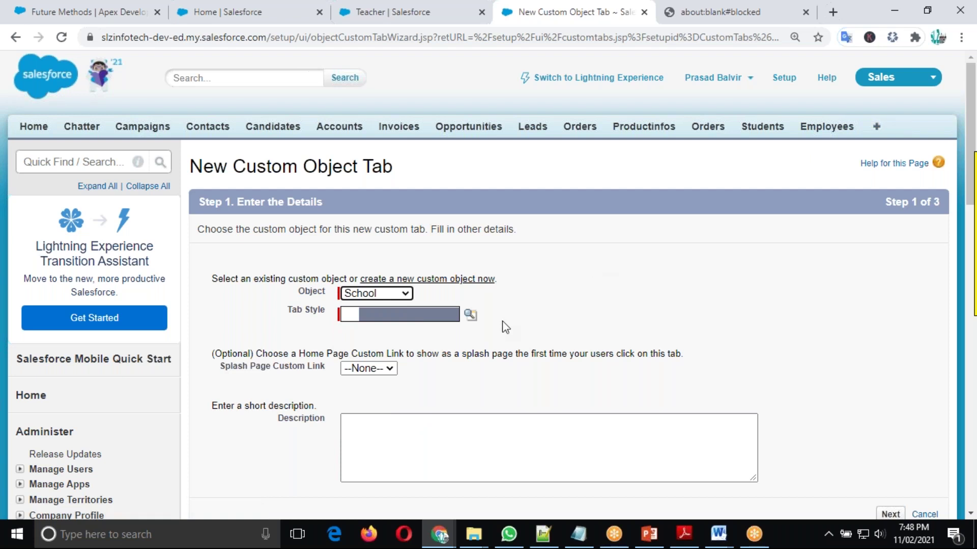
pyautogui.click(470, 316)
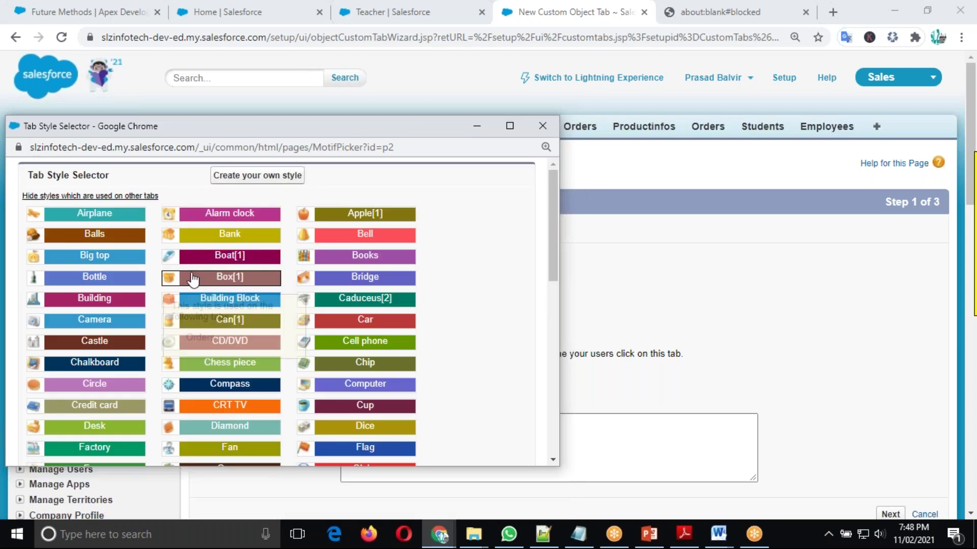
pyautogui.click(193, 280)
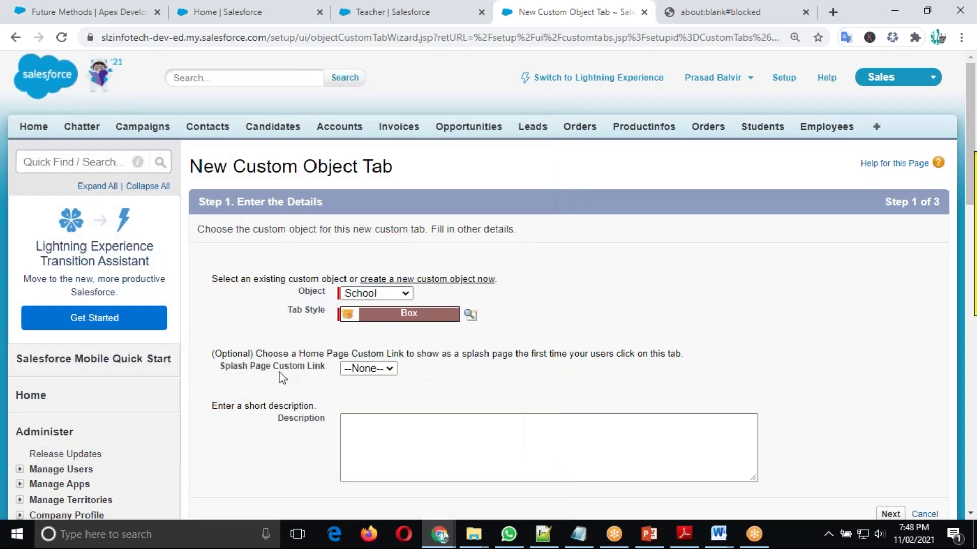
pyautogui.click(388, 371)
pyautogui.click(389, 370)
pyautogui.scroll(-4, 426, 377)
pyautogui.click(890, 301)
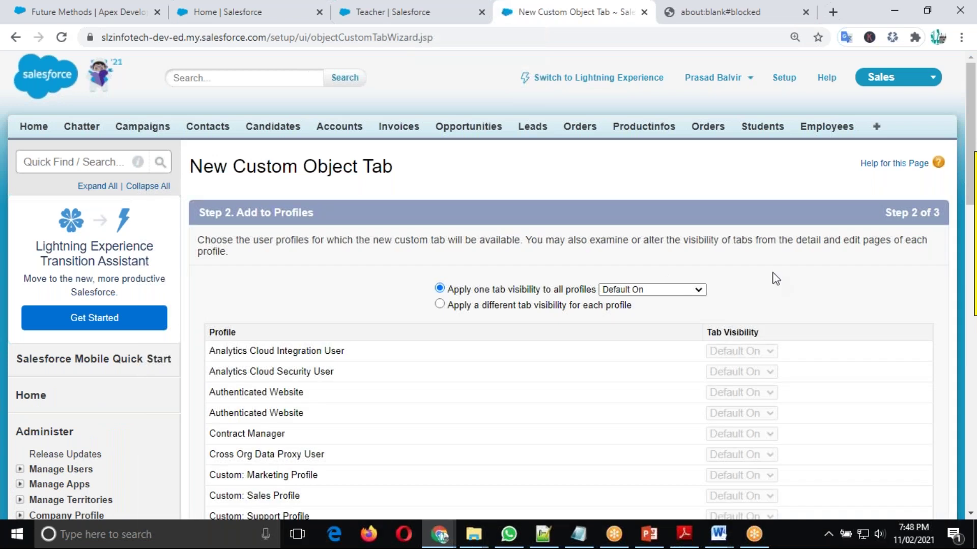
# Review the list of profiles and their tab visibility for the new School tab
pyautogui.scroll(-3, 775, 279)
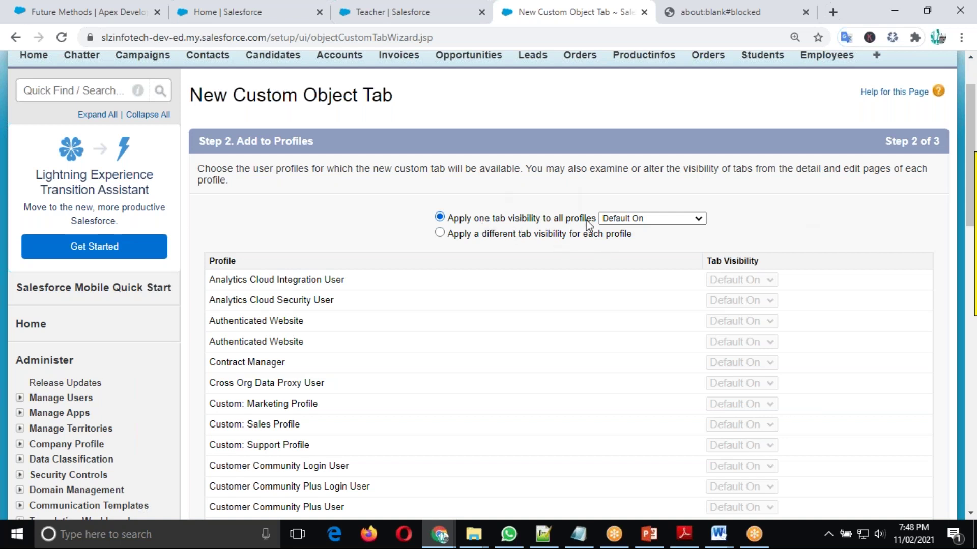
pyautogui.scroll(-10, 802, 279)
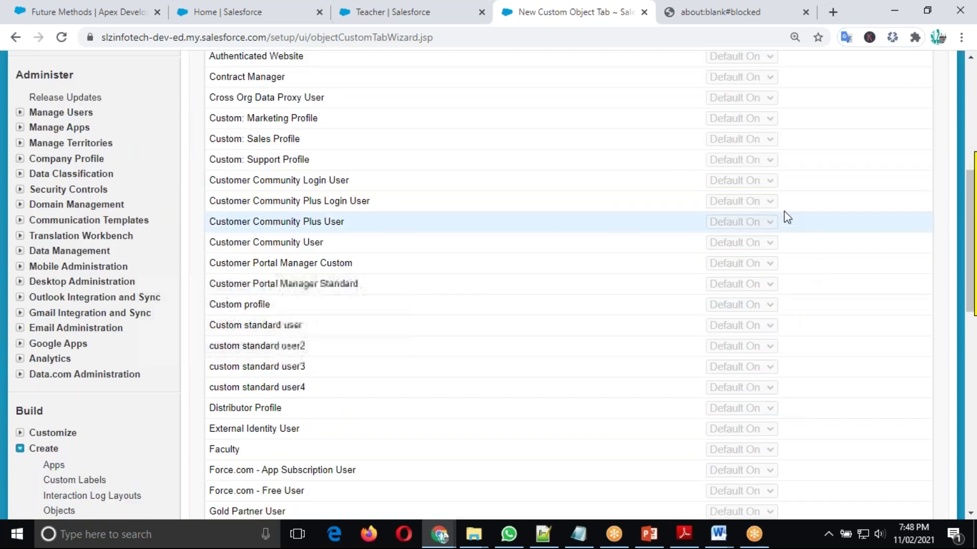
pyautogui.scroll(-6, 760, 356)
pyautogui.scroll(15, 758, 310)
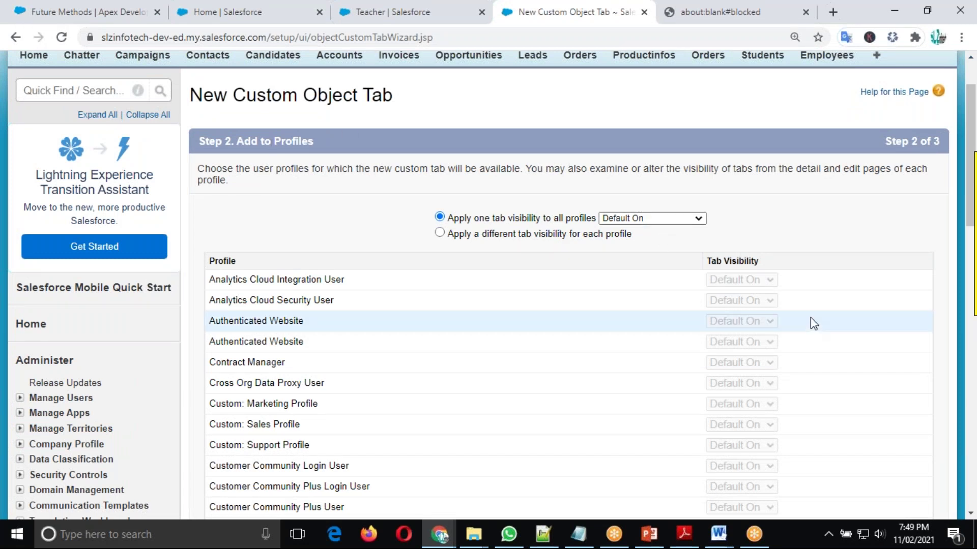
pyautogui.scroll(-4, 810, 324)
pyautogui.scroll(4, 810, 323)
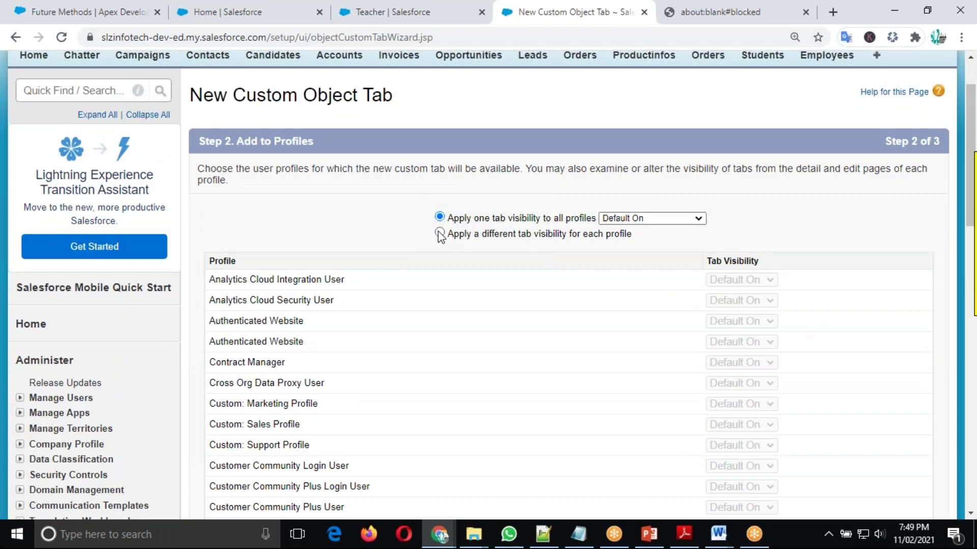
# Try applying a different tab visibility for each profile, look through the profiles, and return to one visibility for all
pyautogui.click(440, 233)
pyautogui.scroll(-4, 856, 319)
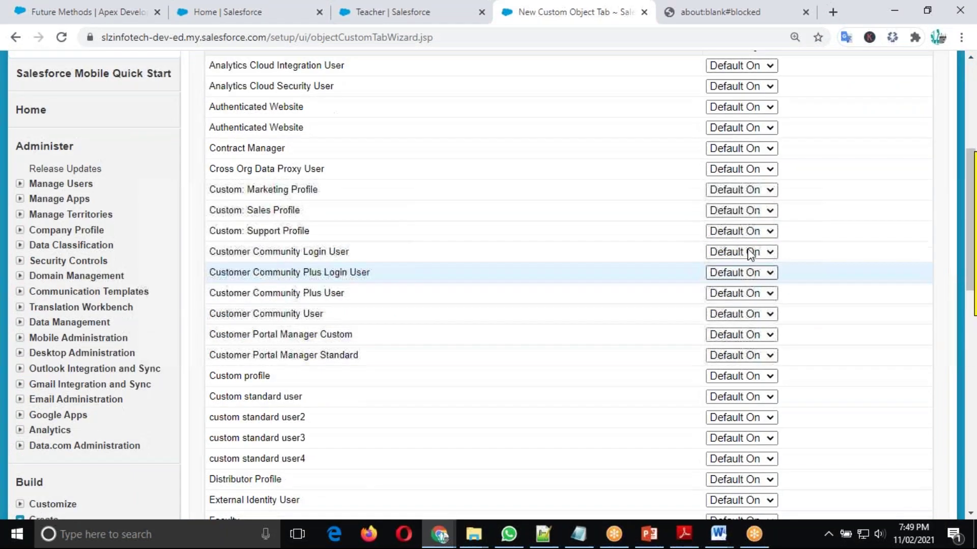
pyautogui.scroll(-1, 844, 385)
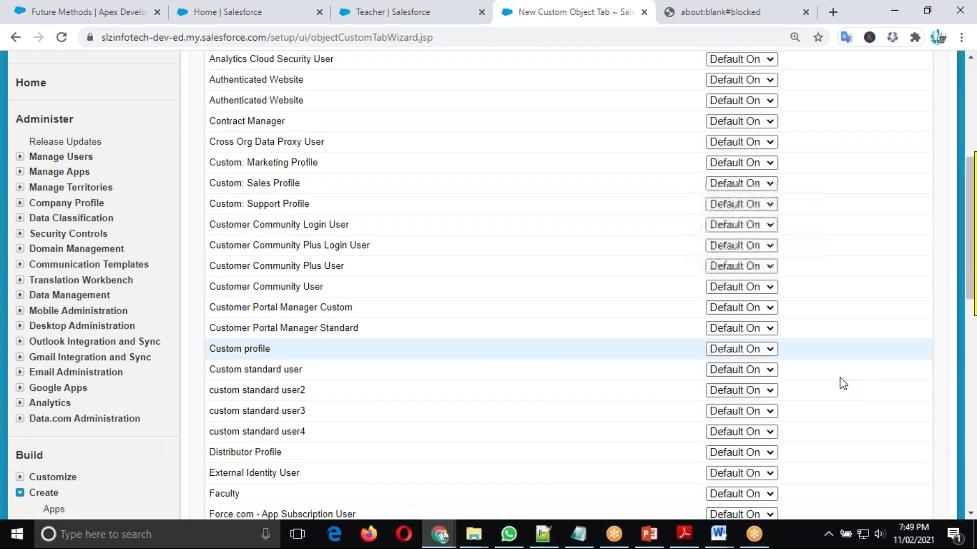
pyautogui.scroll(-4, 761, 358)
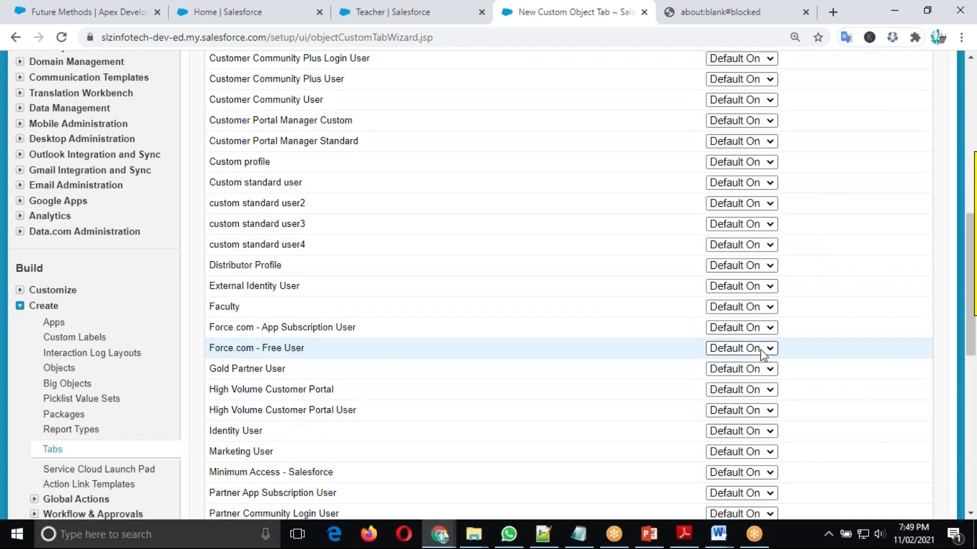
pyautogui.scroll(-3, 767, 353)
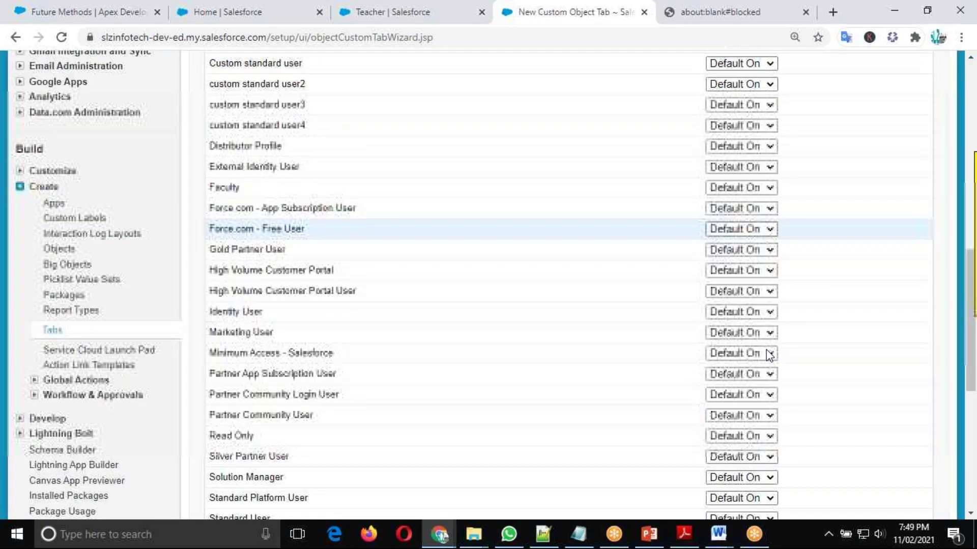
pyautogui.scroll(7, 769, 366)
pyautogui.scroll(5, 771, 362)
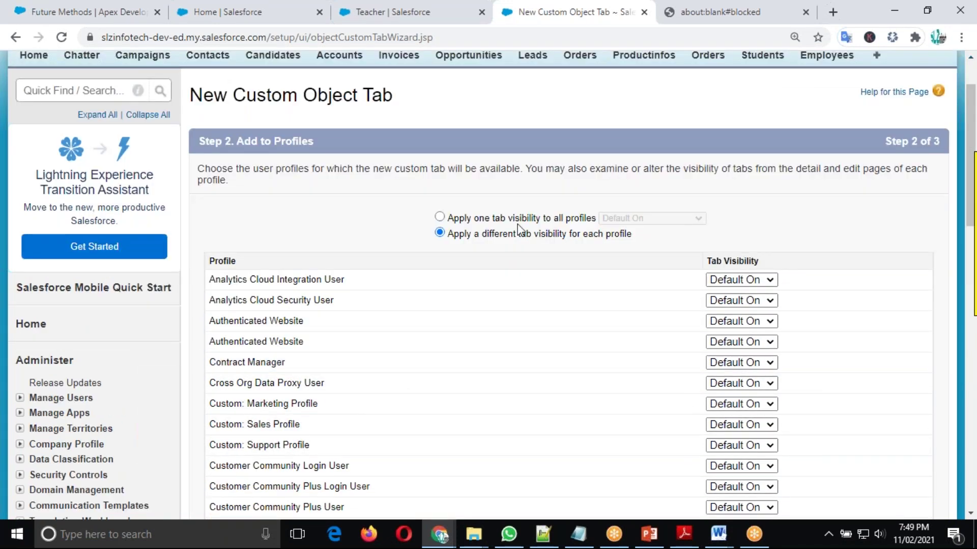
pyautogui.click(440, 217)
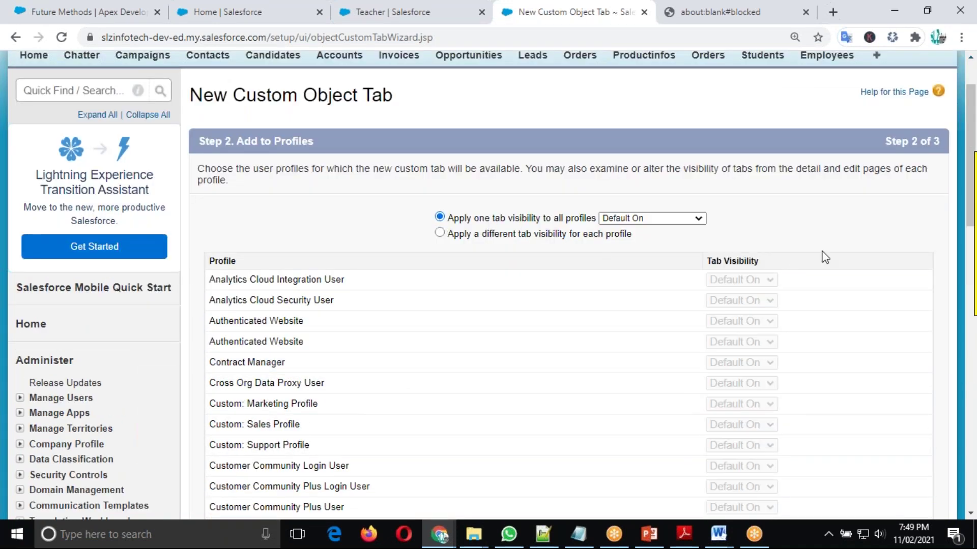
# Accept Default On for all profiles, keep the School tab included in every custom app and save it
pyautogui.scroll(-12, 874, 324)
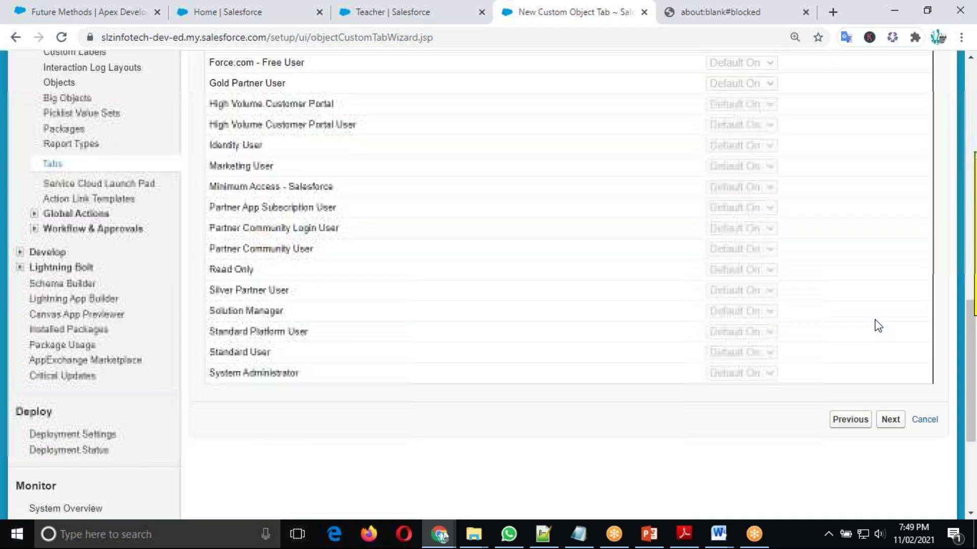
pyautogui.click(892, 279)
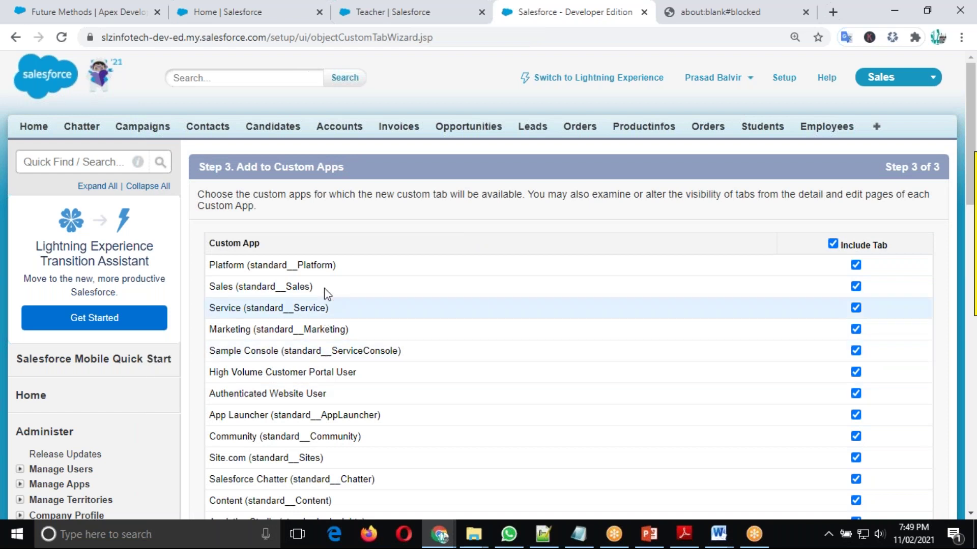
pyautogui.scroll(-2, 323, 274)
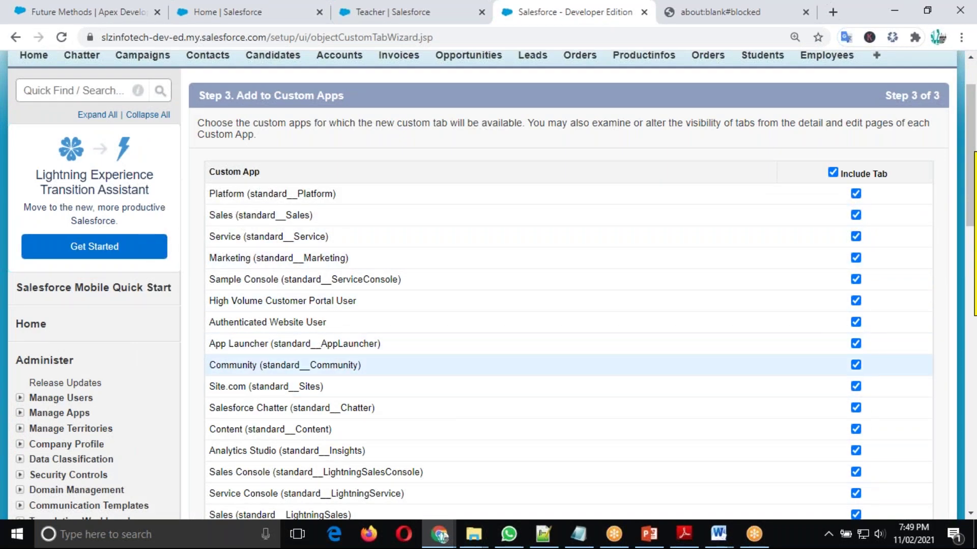
pyautogui.scroll(-4, 340, 353)
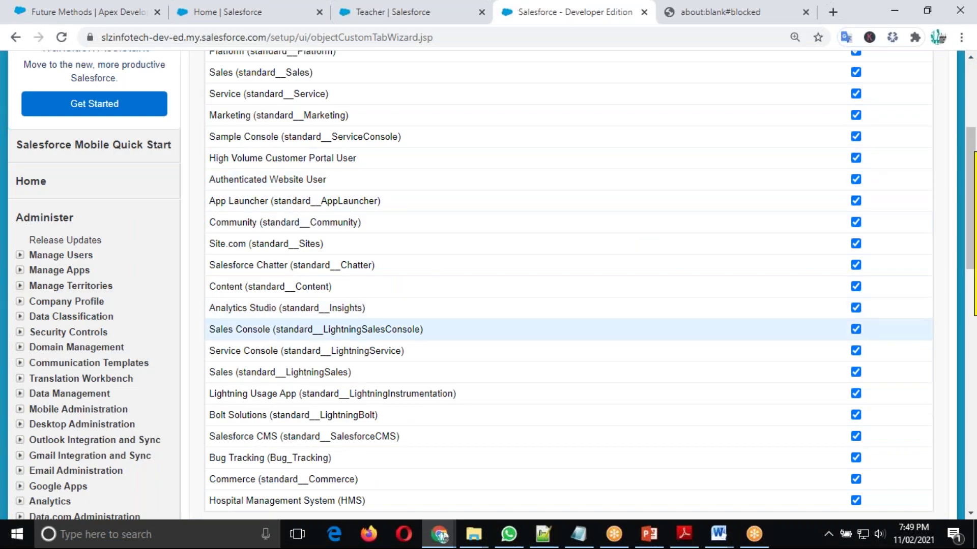
pyautogui.scroll(-6, 630, 355)
pyautogui.scroll(-2, 630, 354)
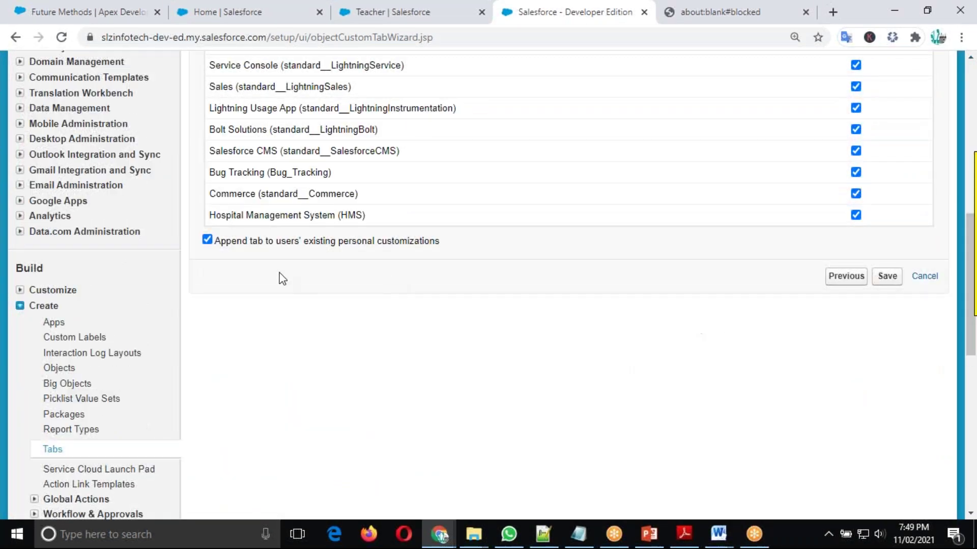
pyautogui.click(888, 277)
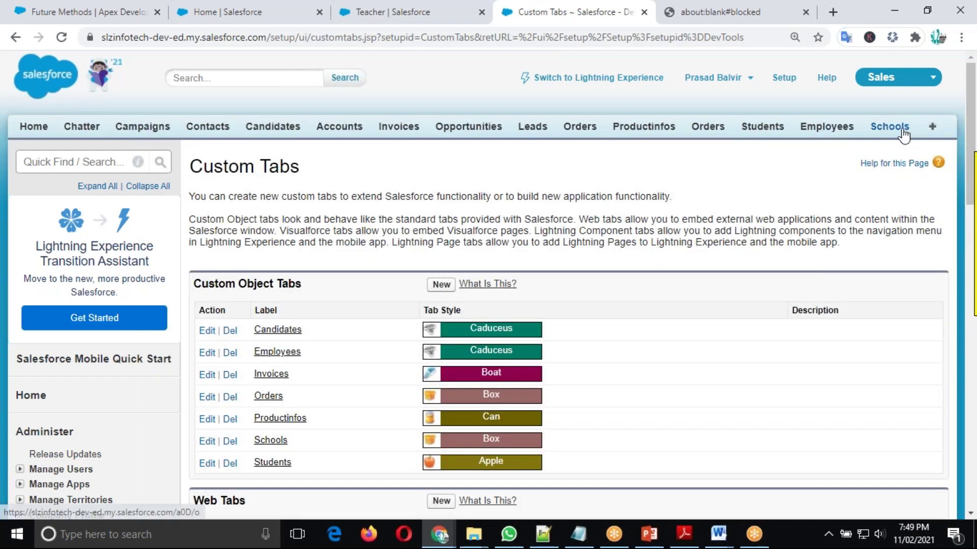
# Open the Schools tab and view the entry form for a new School record
pyautogui.click(893, 131)
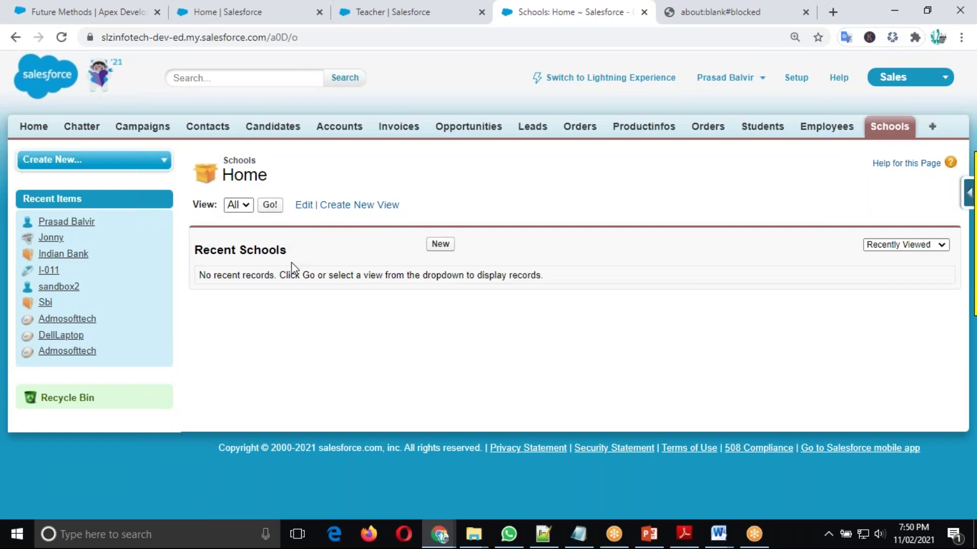
pyautogui.click(439, 245)
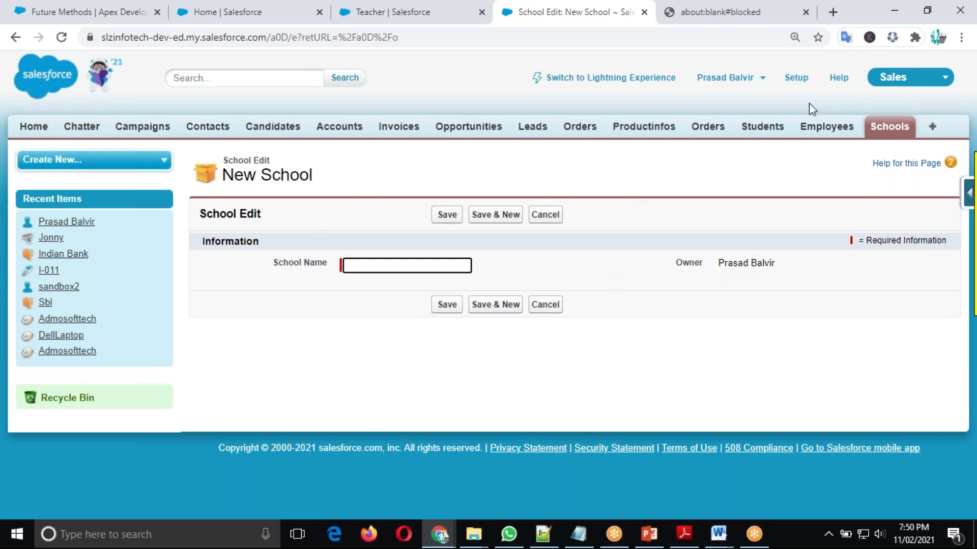
# Open Setup and switch from Salesforce Classic to Lightning Experience
pyautogui.click(803, 87)
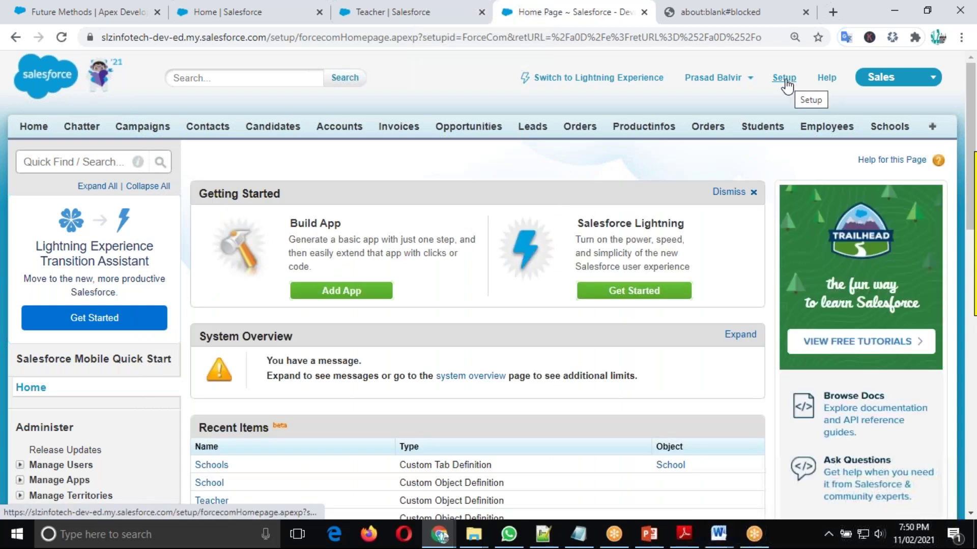
pyautogui.click(747, 81)
pyautogui.click(692, 160)
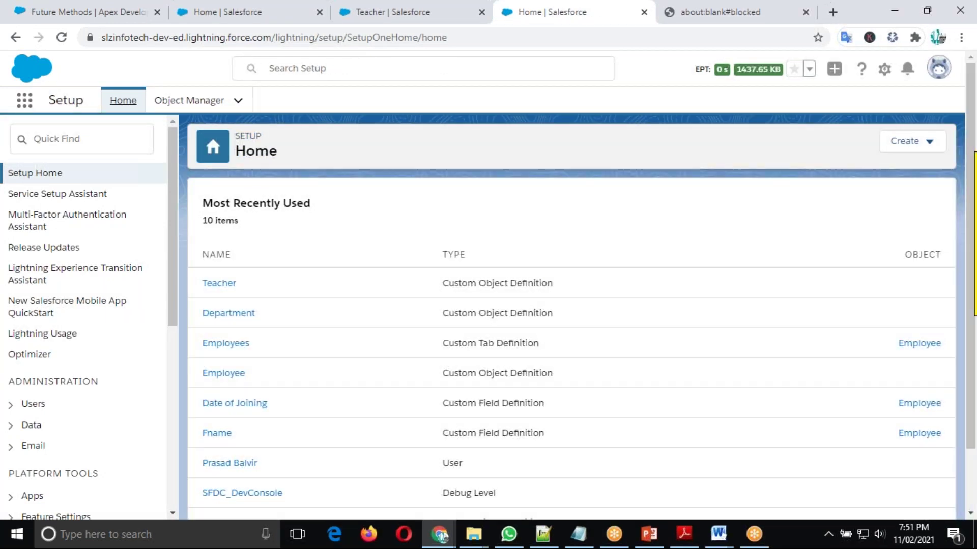
# Open the Tabs setup page under Platform Tools, User Interface, and look through its custom tab sections
pyautogui.click(88, 137)
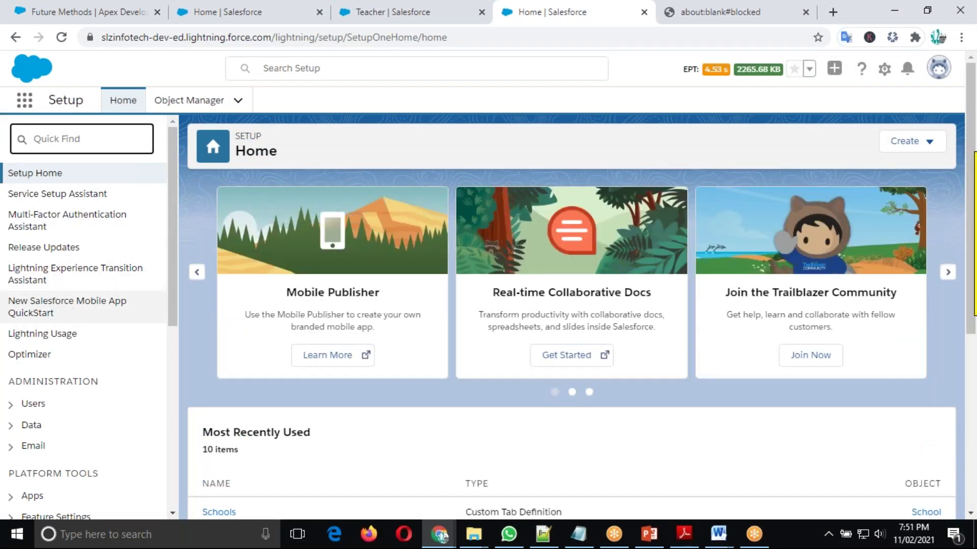
pyautogui.scroll(-3, 89, 331)
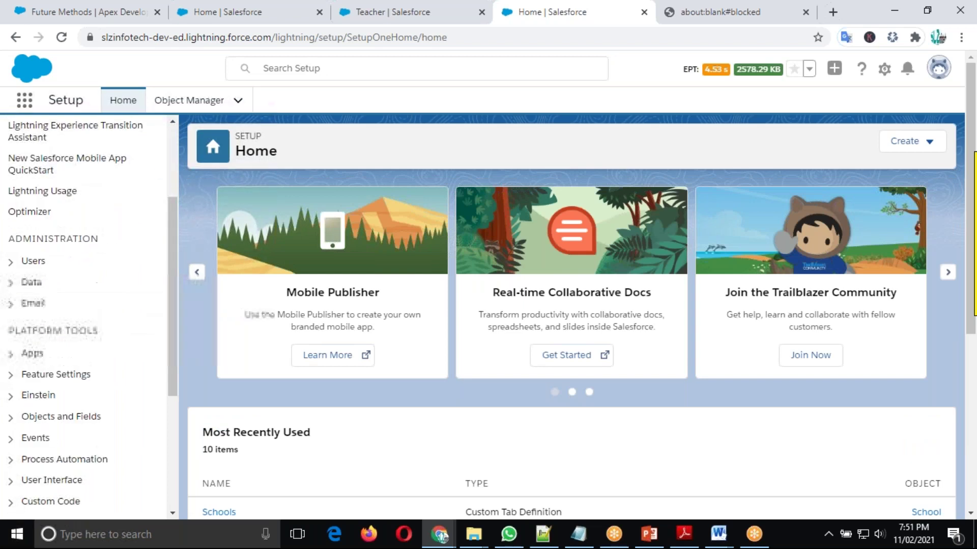
pyautogui.scroll(-3, 27, 367)
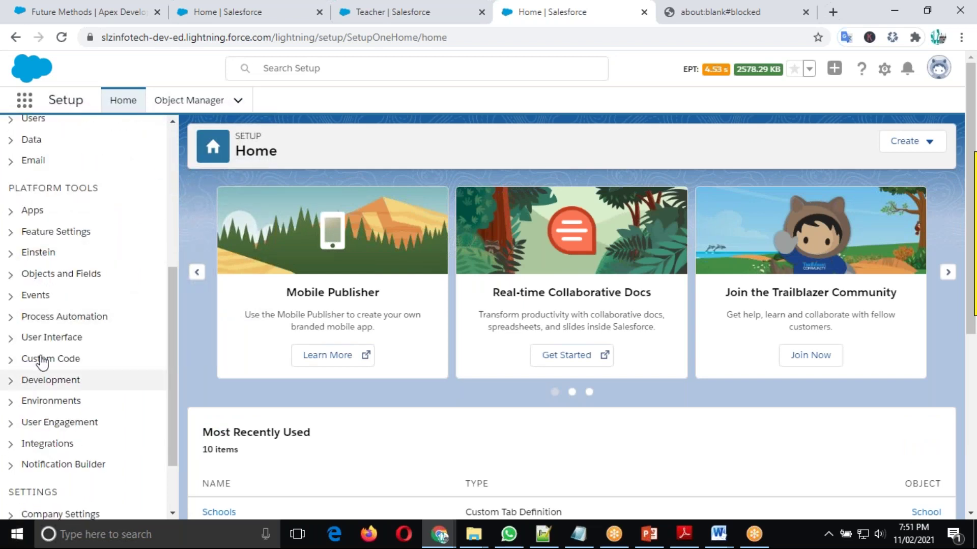
pyautogui.click(46, 277)
pyautogui.scroll(-3, 83, 388)
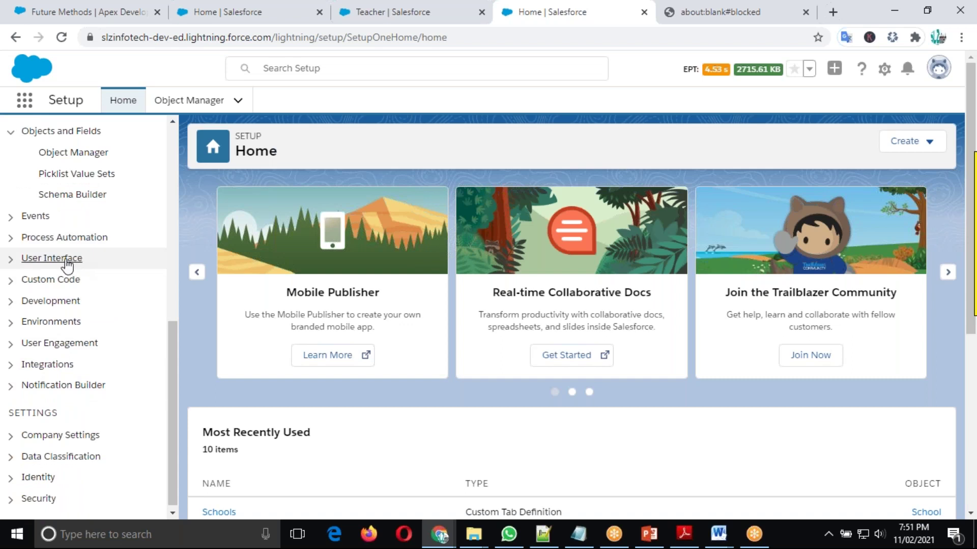
pyautogui.click(67, 265)
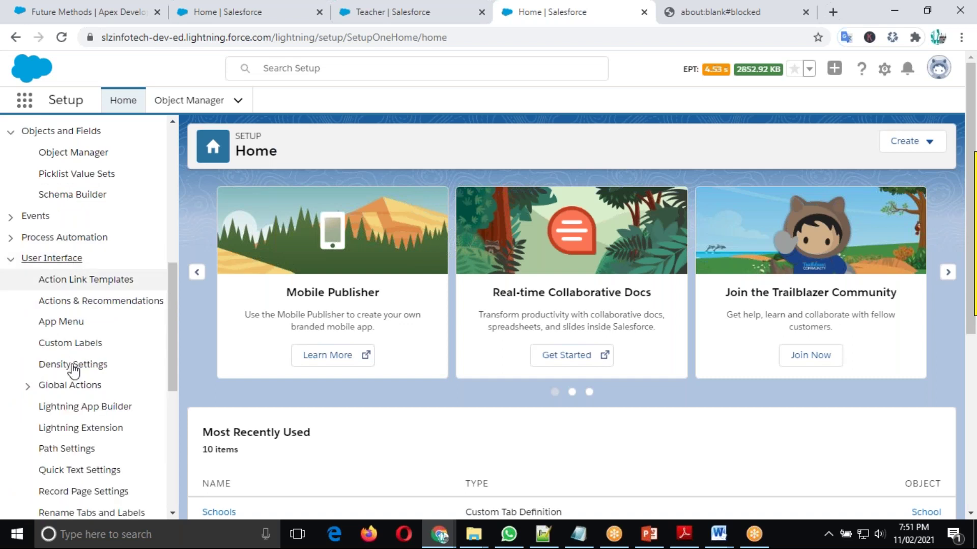
pyautogui.scroll(-3, 82, 425)
pyautogui.click(49, 413)
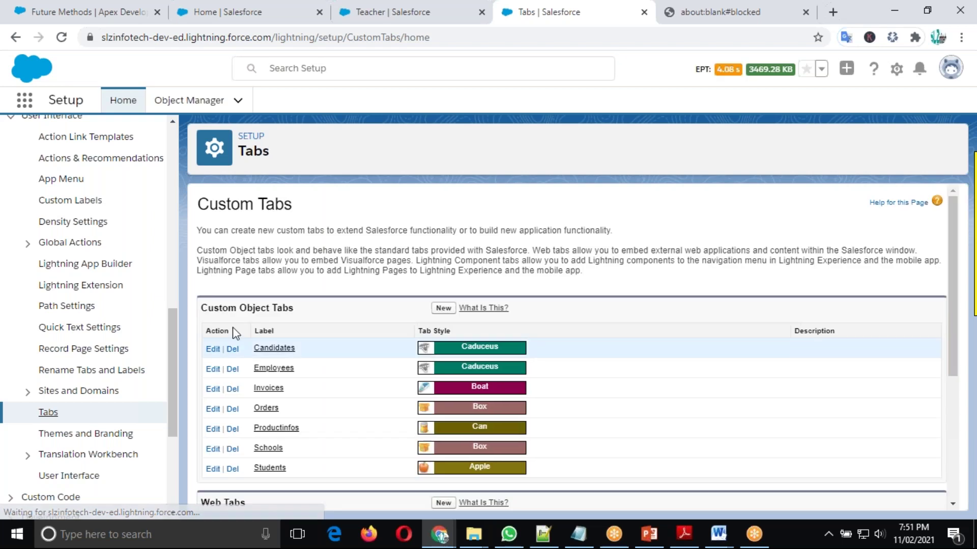
pyautogui.scroll(-3, 381, 305)
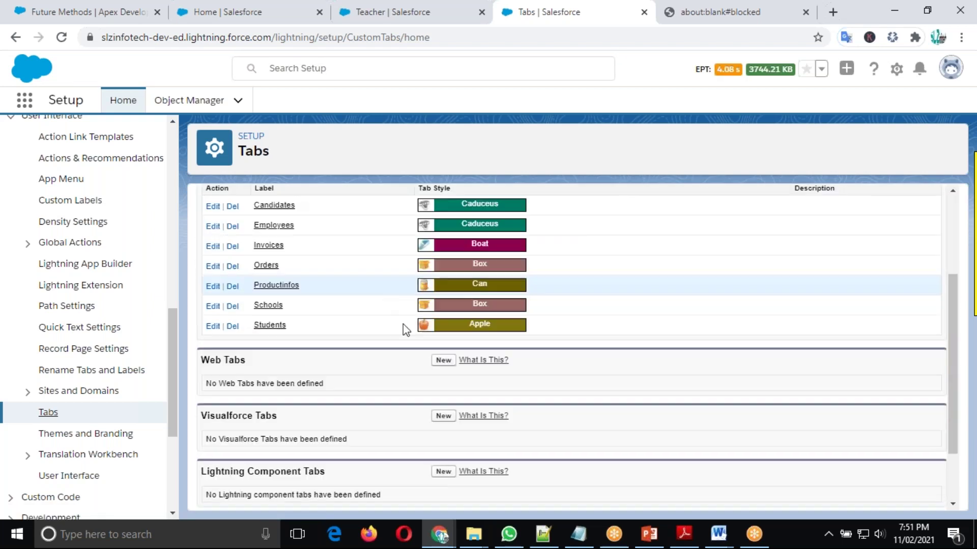
pyautogui.scroll(3, 410, 327)
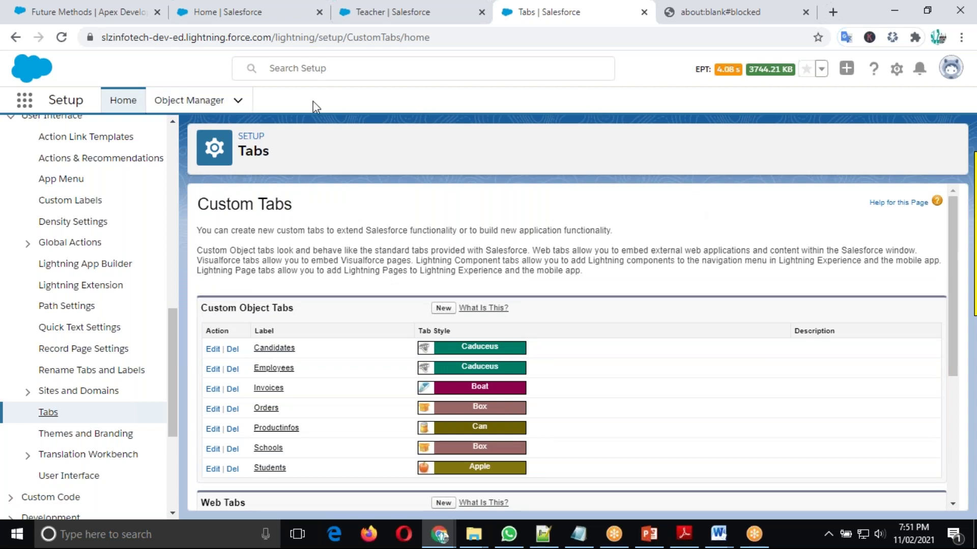
# View the Object Manager's new-object option and recent objects without opening any of them
pyautogui.click(238, 101)
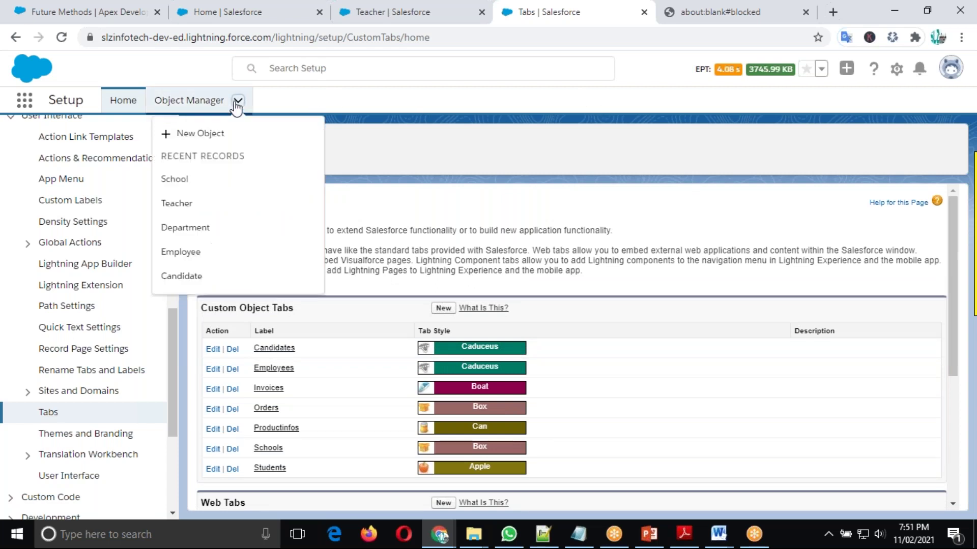
pyautogui.click(398, 98)
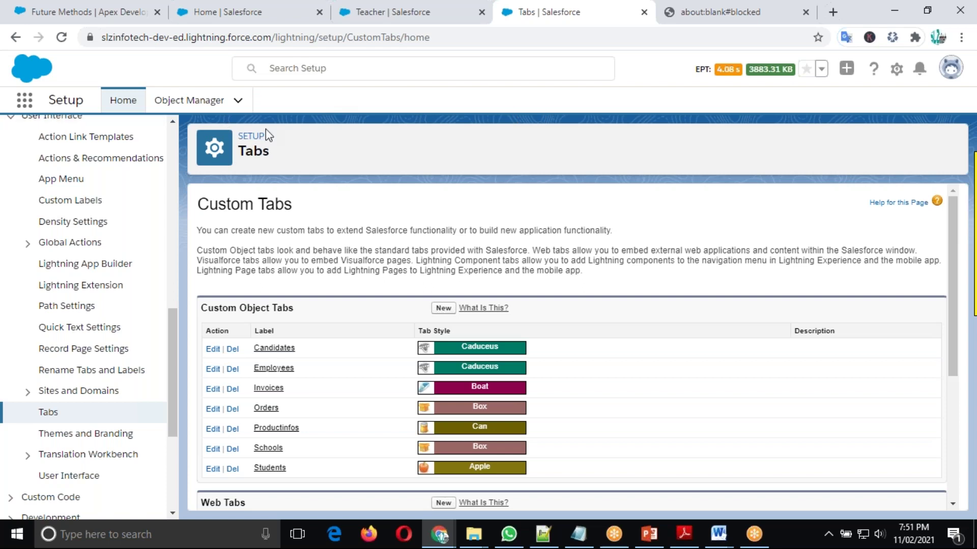
pyautogui.click(237, 102)
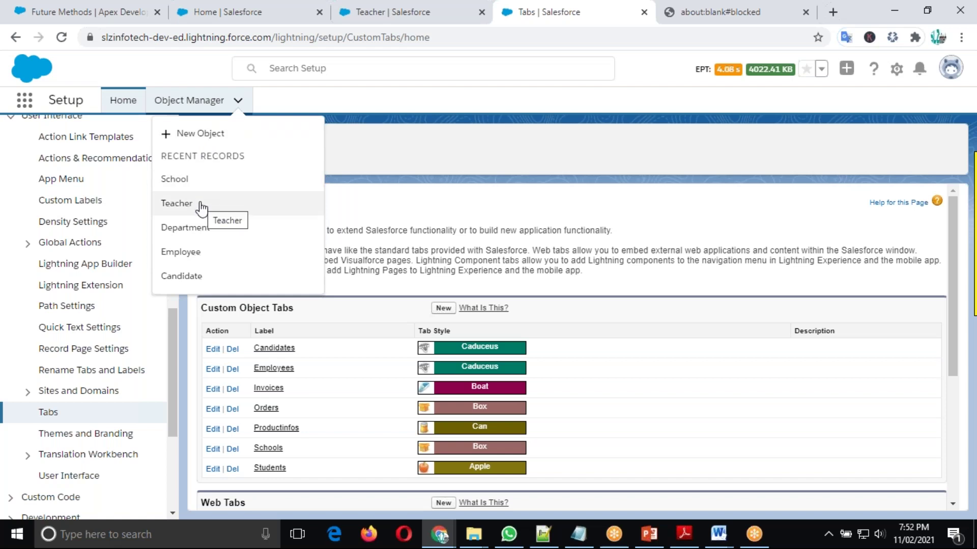
pyautogui.click(637, 396)
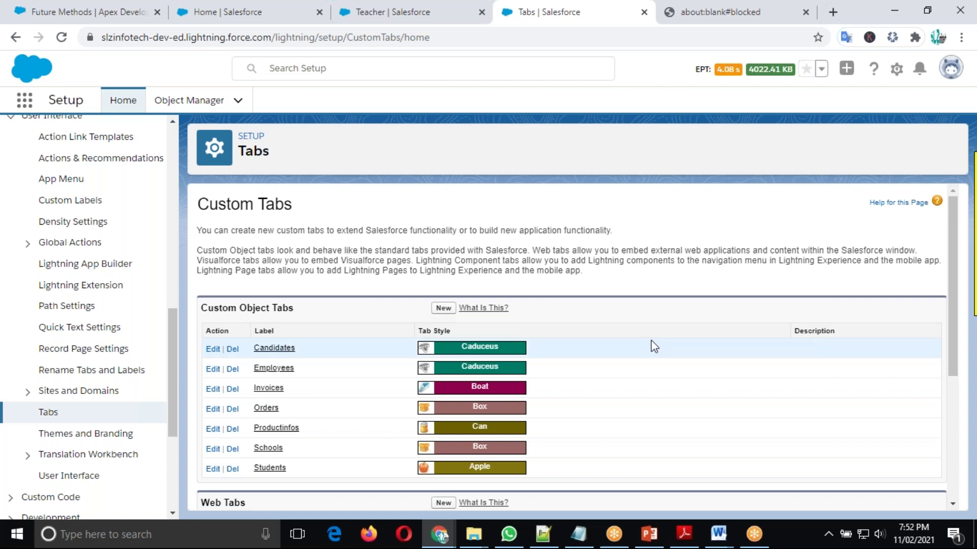
# Switch to Notepad++ and review the Custom Field creation notes on Standard Navigation and Schema Builder
pyautogui.hotkey('alt', 'Tab')
pyautogui.scroll(-4, 522, 335)
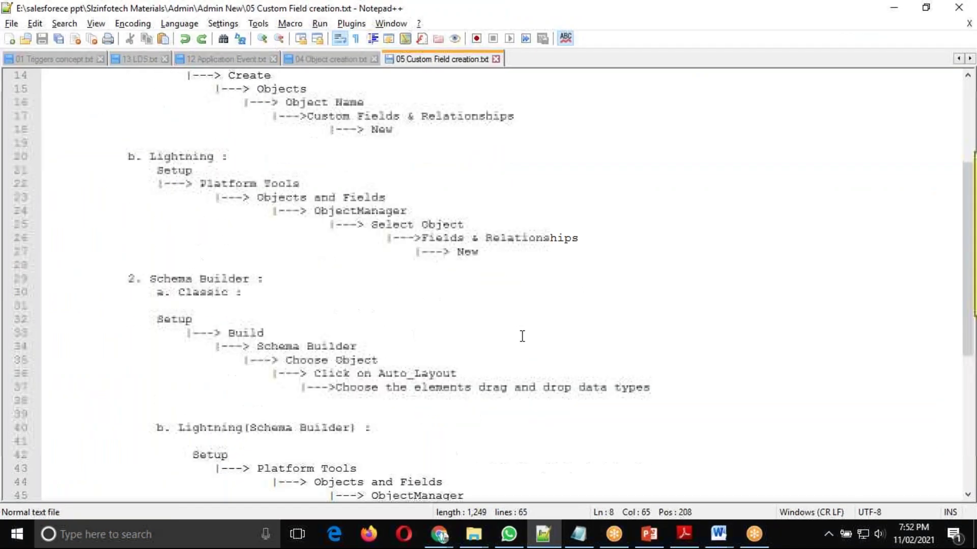
pyautogui.scroll(-5, 522, 335)
pyautogui.scroll(9, 544, 342)
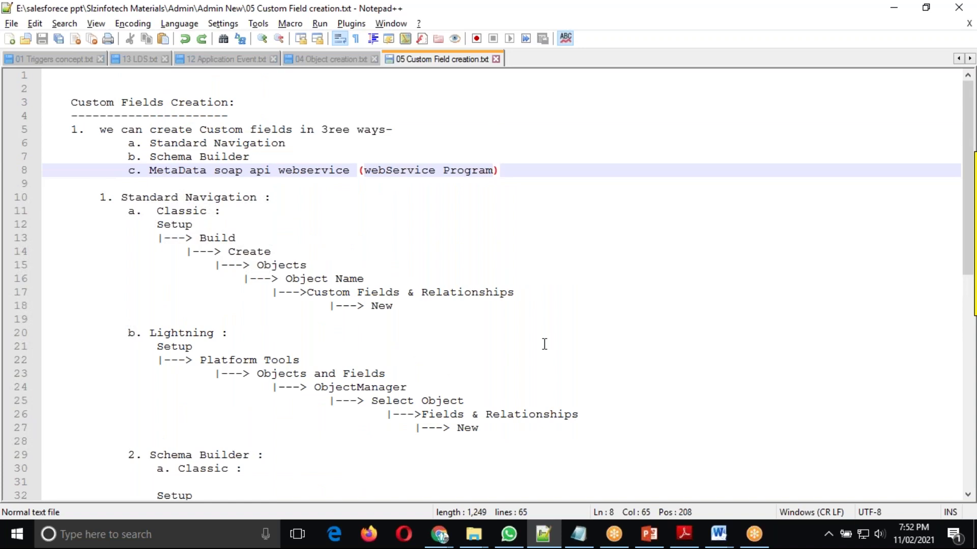
pyautogui.scroll(-11, 546, 340)
pyautogui.scroll(6, 697, 400)
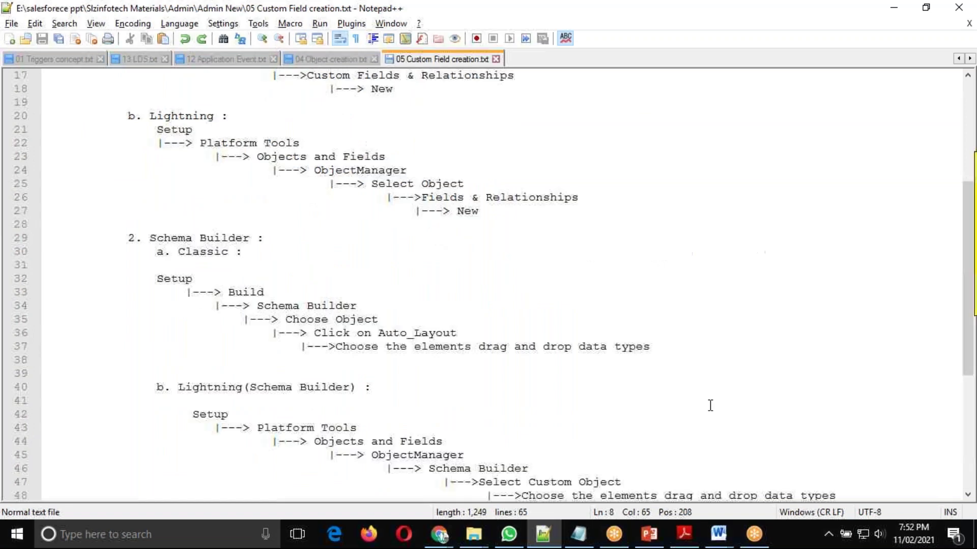
pyautogui.scroll(5, 710, 405)
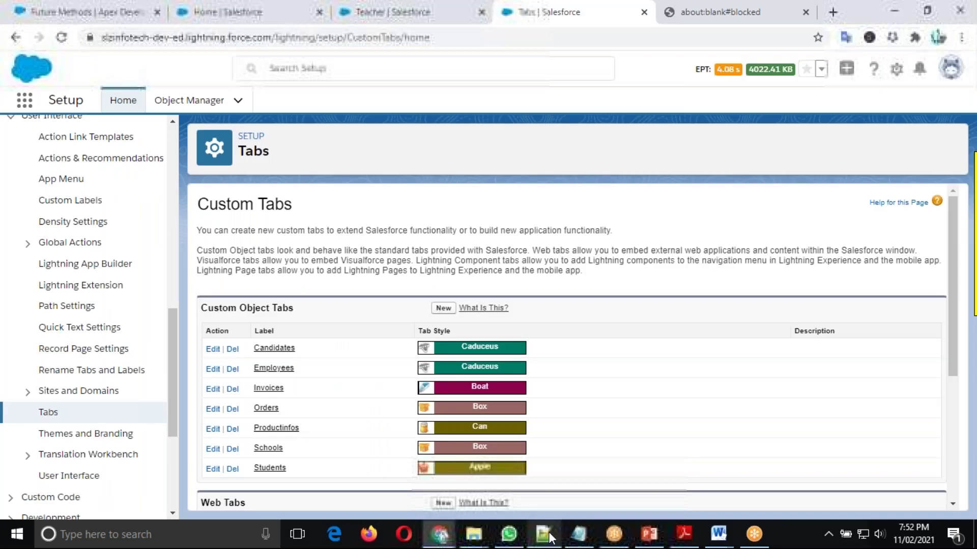
# Switch to Notepad and review the notes on the ways of creating a custom object
pyautogui.click(538, 538)
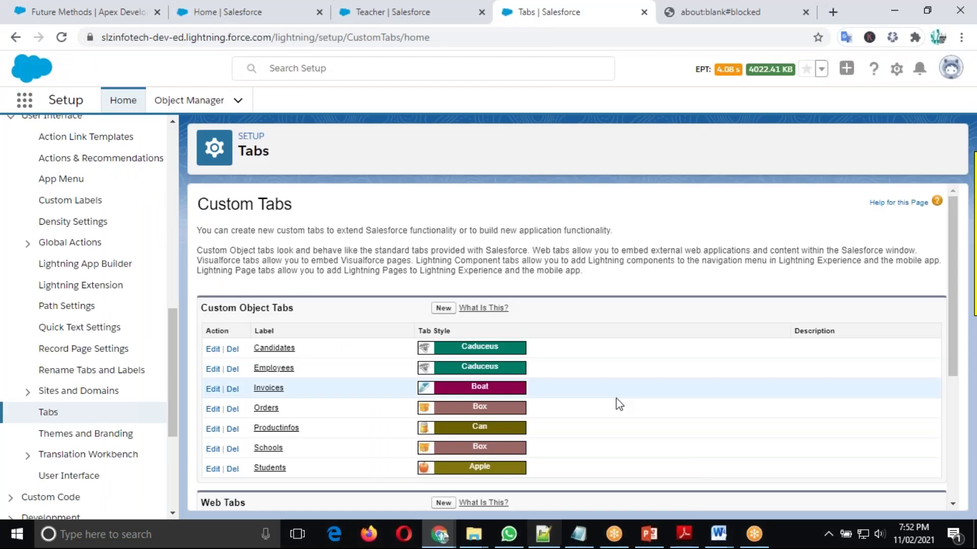
pyautogui.click(536, 538)
pyautogui.moveTo(582, 537)
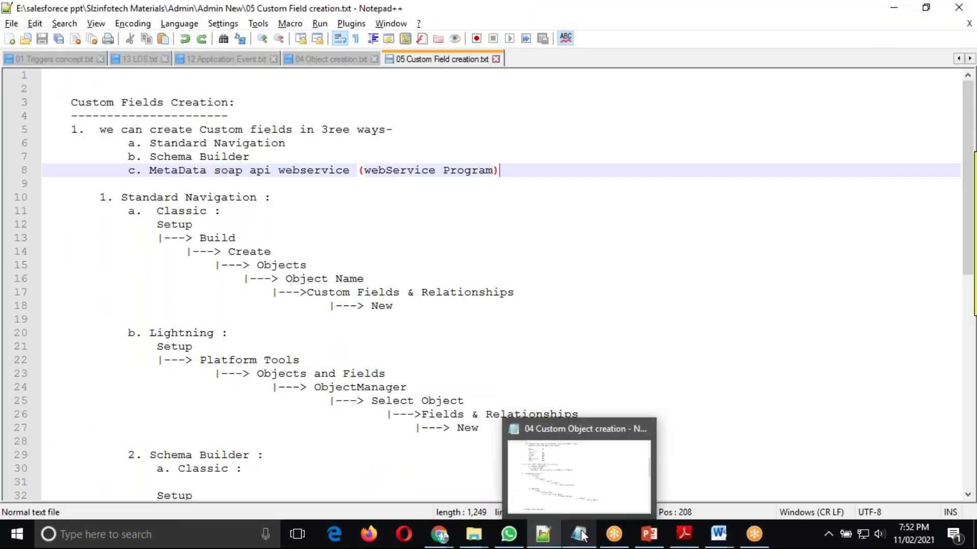
pyautogui.click(607, 487)
pyautogui.scroll(1, 628, 313)
pyautogui.scroll(2, 629, 313)
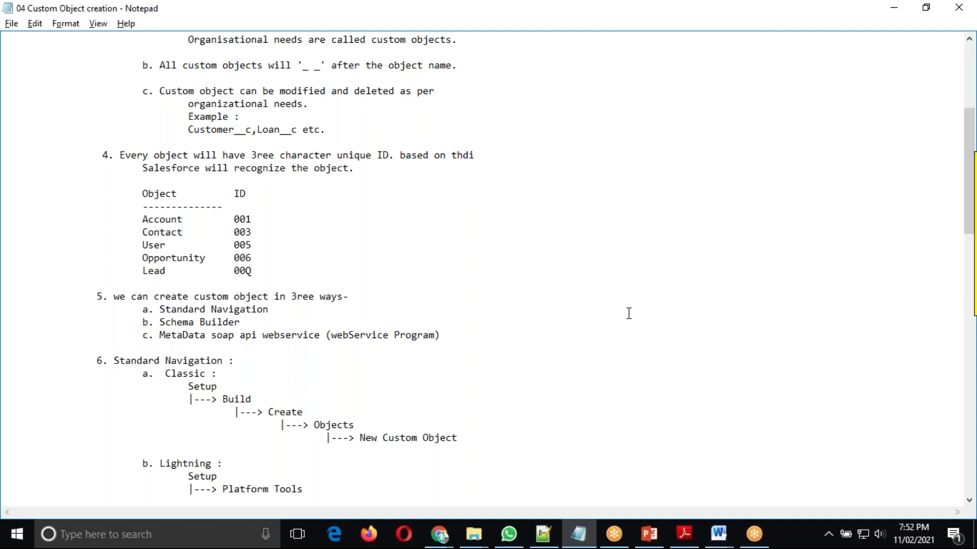
pyautogui.hotkey('alt', 'Tab')
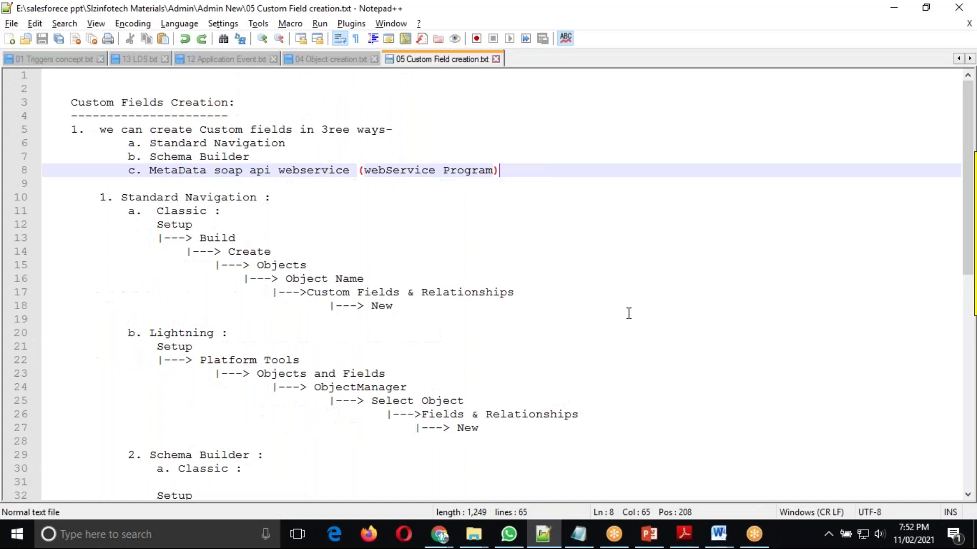
# Switch back to Chrome and look through the list of custom object tabs
pyautogui.hotkey('alt', 'Tab')
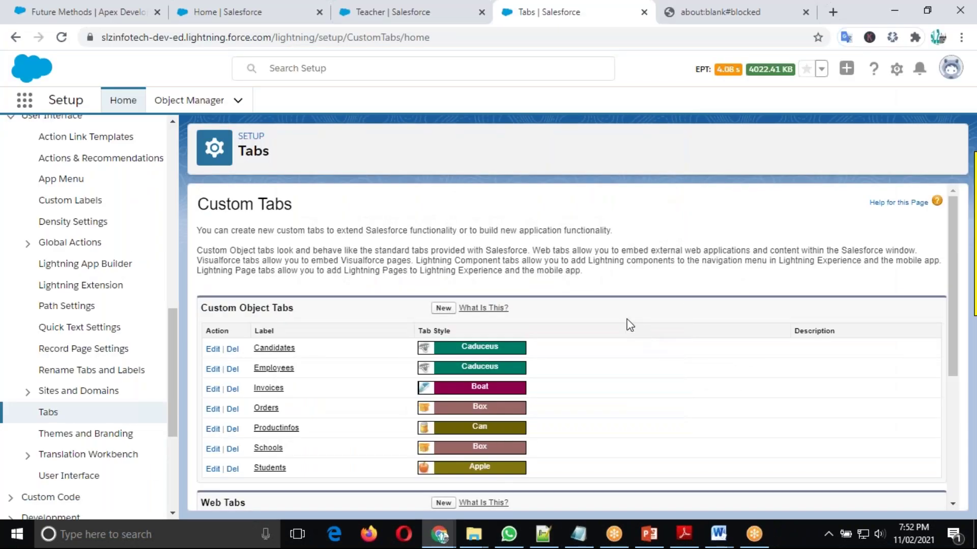
pyautogui.scroll(-3, 627, 319)
pyautogui.scroll(3, 629, 324)
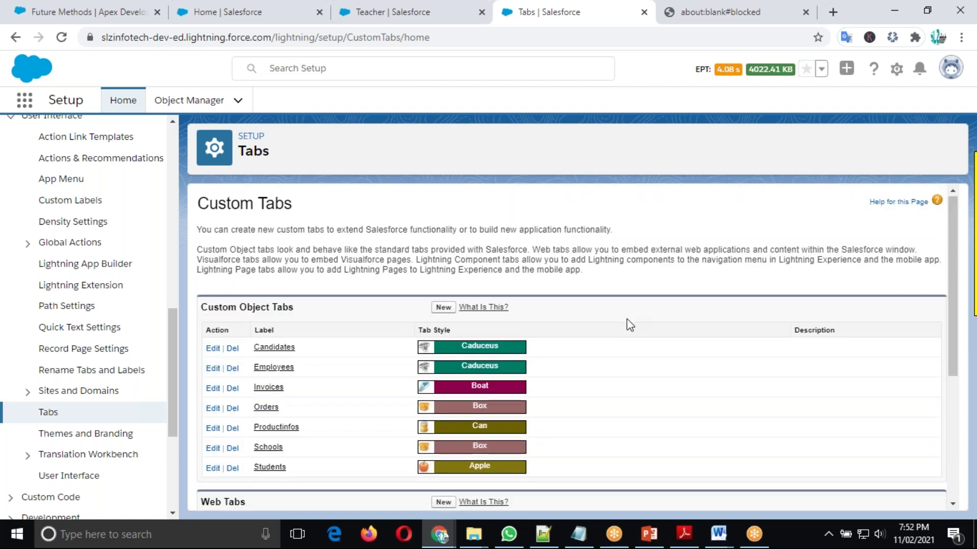
pyautogui.scroll(-2, 629, 324)
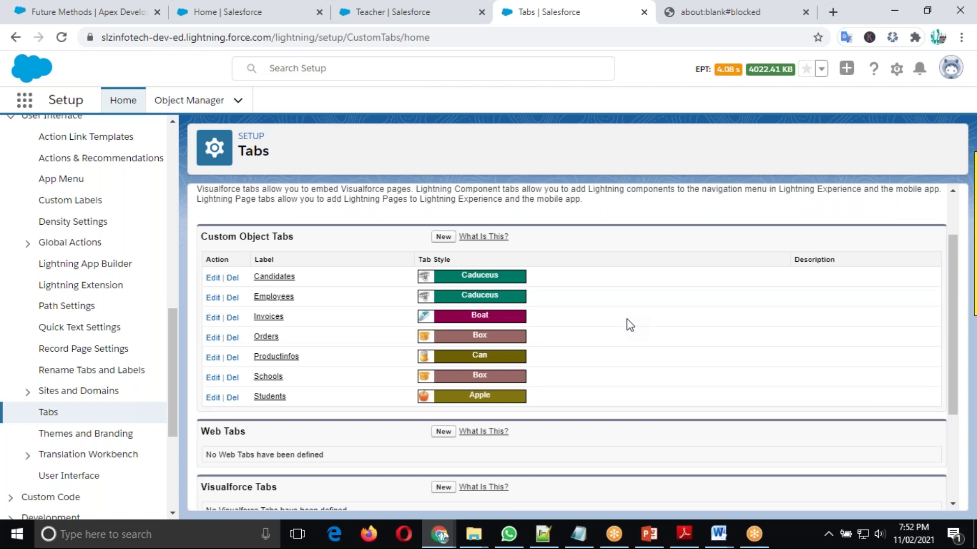
pyautogui.scroll(2, 627, 319)
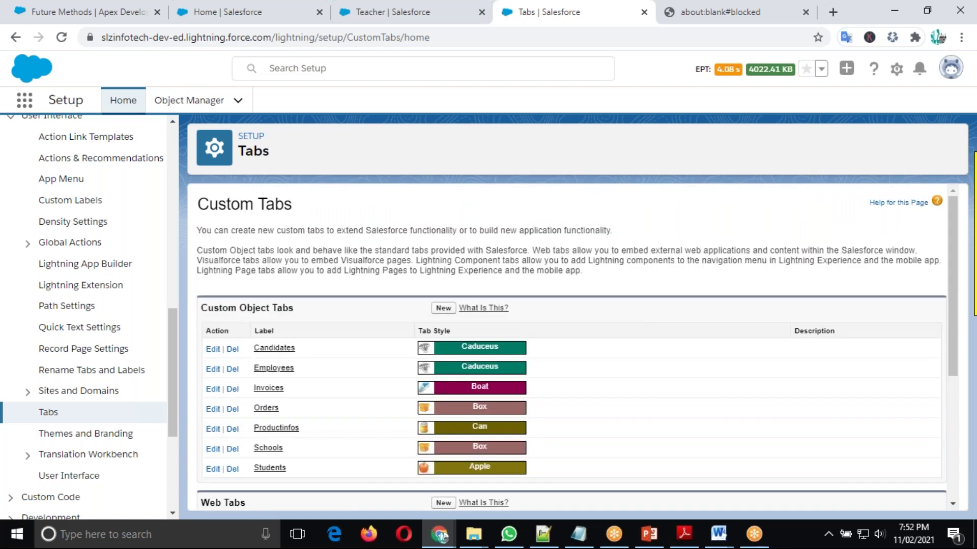
# View the first page of the new custom object tab wizard and return to the tabs list
pyautogui.click(443, 308)
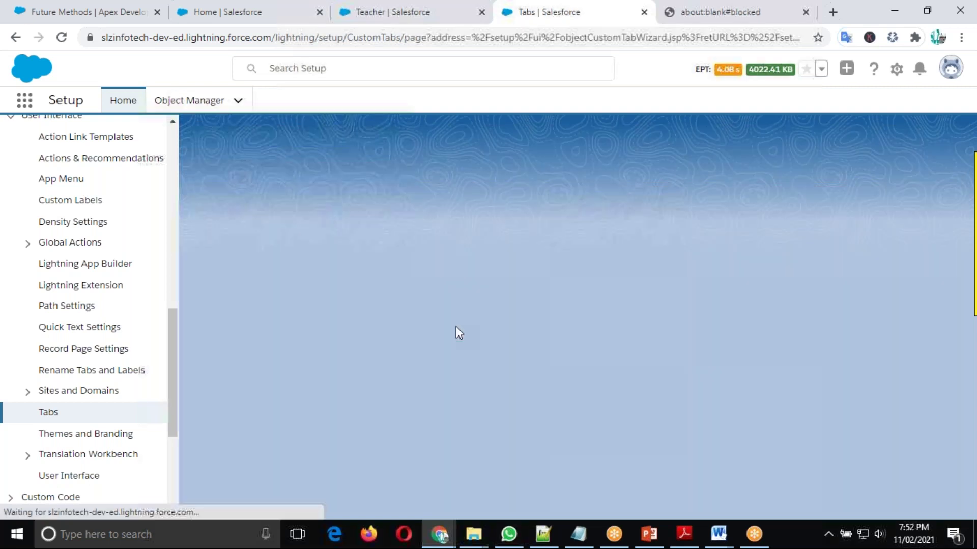
pyautogui.scroll(-1, 638, 340)
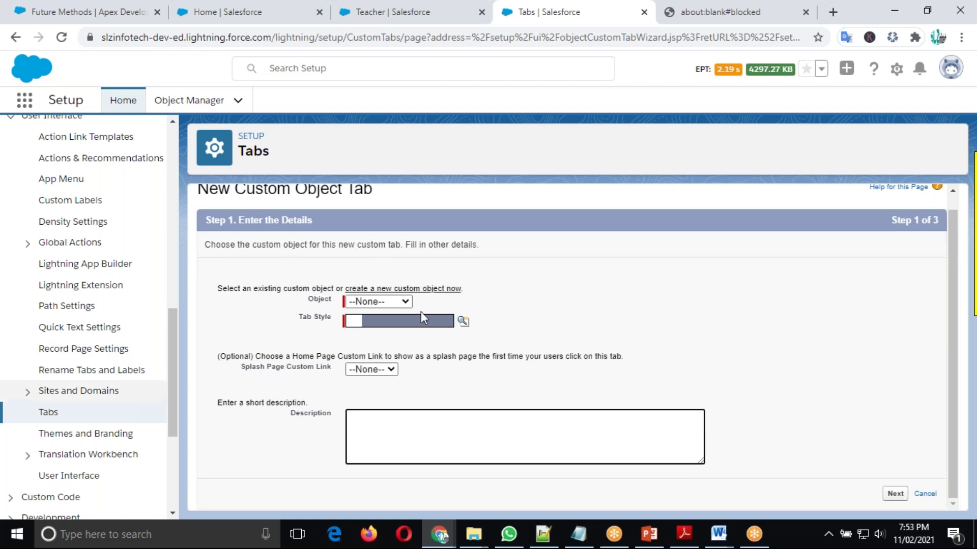
pyautogui.click(15, 37)
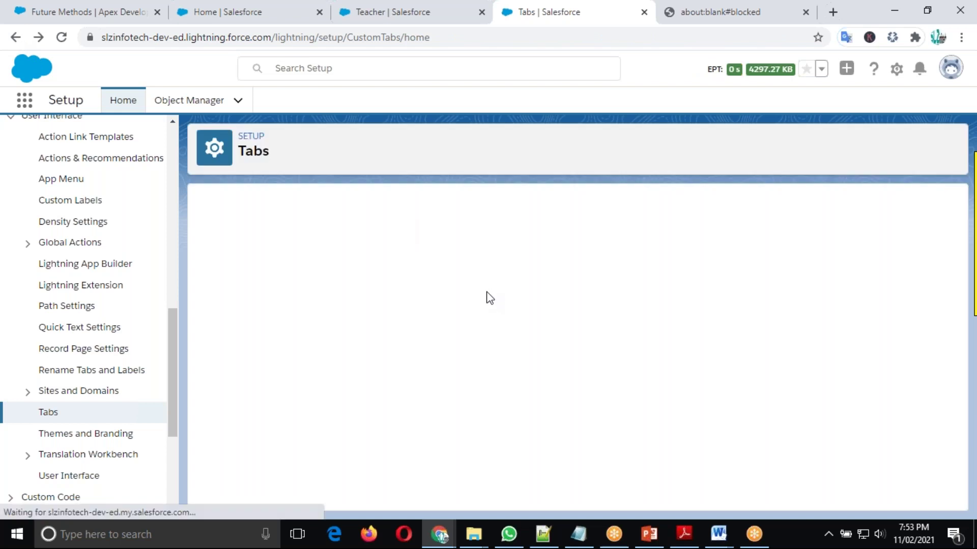
# Examine the Web, Visualforce, Lightning Component and Lightning Page tab sections on the Tabs page
pyautogui.scroll(-5, 532, 282)
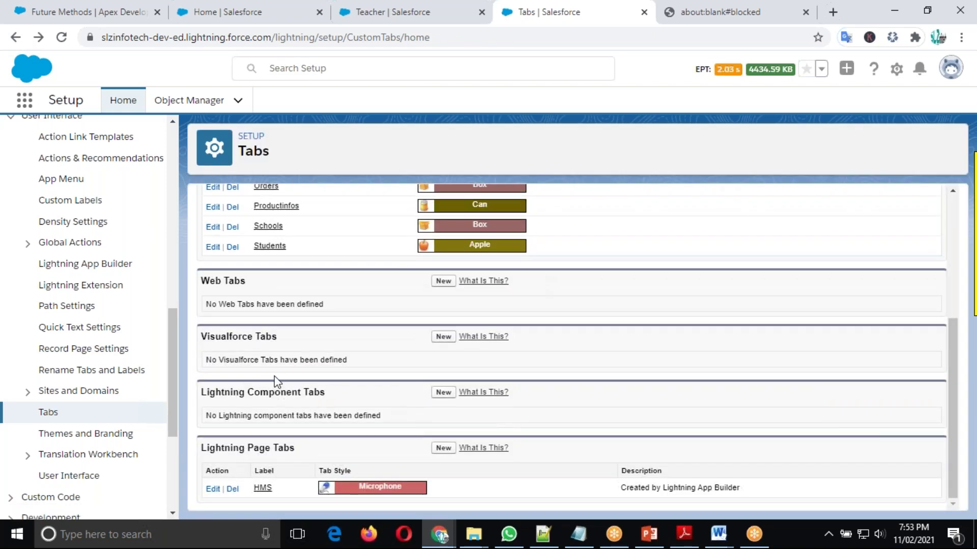
pyautogui.click(42, 416)
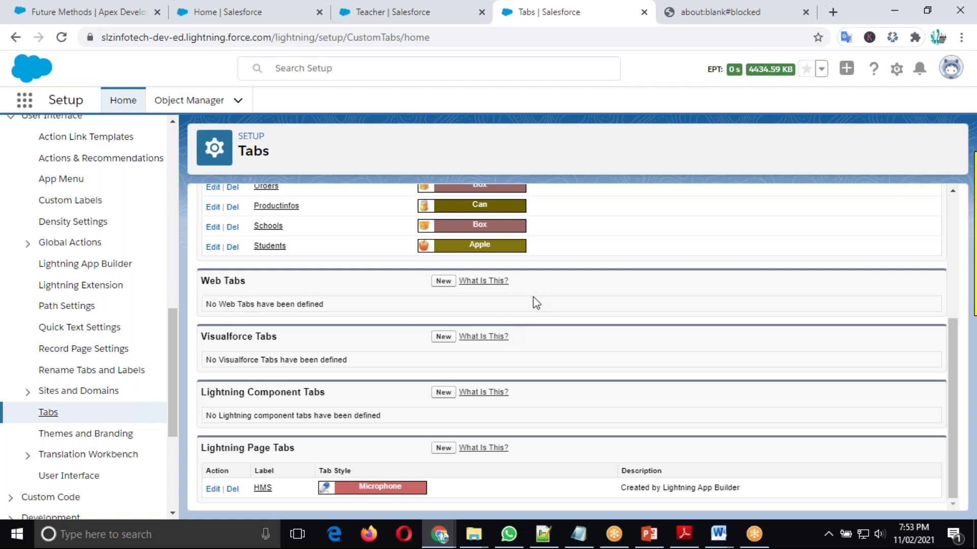
pyautogui.scroll(3, 327, 299)
pyautogui.scroll(-3, 334, 308)
# Switch to the Custom Object creation notes in Notepad and review them through to the object limits per edition
pyautogui.click(543, 539)
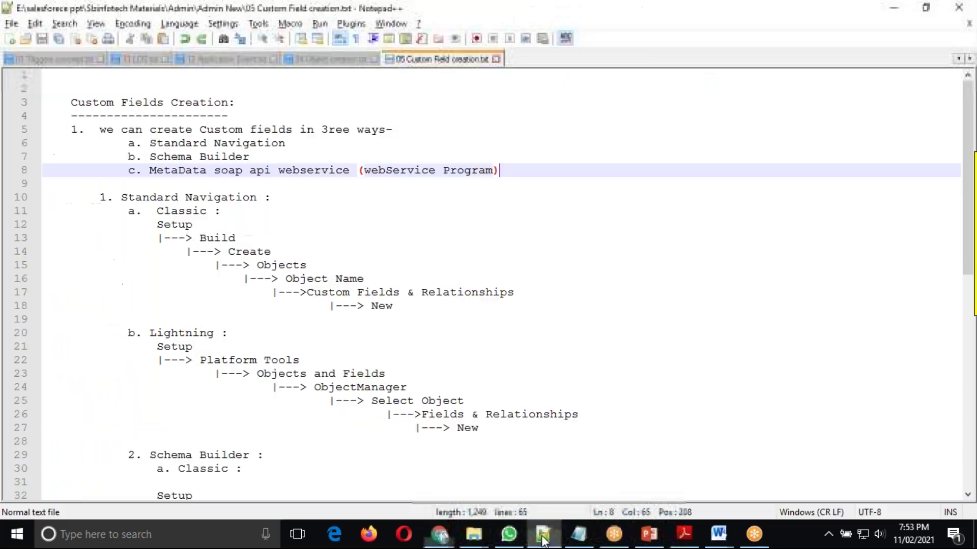
pyautogui.click(579, 538)
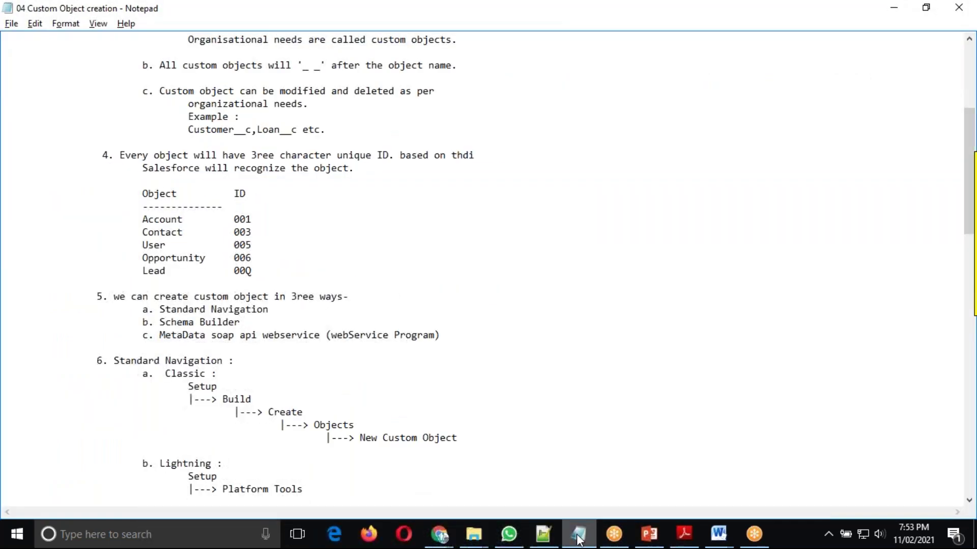
pyautogui.scroll(9, 525, 270)
pyautogui.scroll(-4, 530, 283)
pyautogui.scroll(-20, 530, 284)
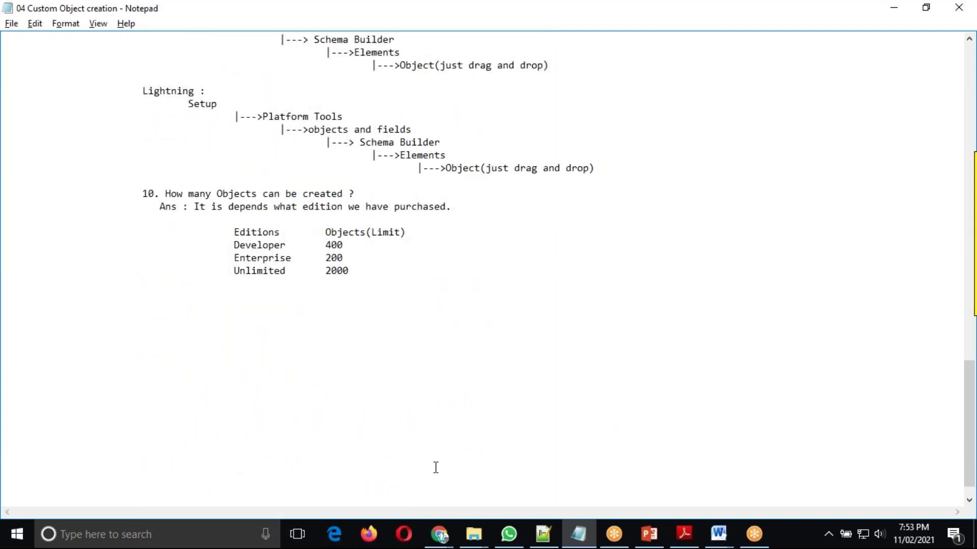
# Open the 03 Tab & Fields notes from the Admin New folder in File Explorer and maximize their window
pyautogui.click(473, 534)
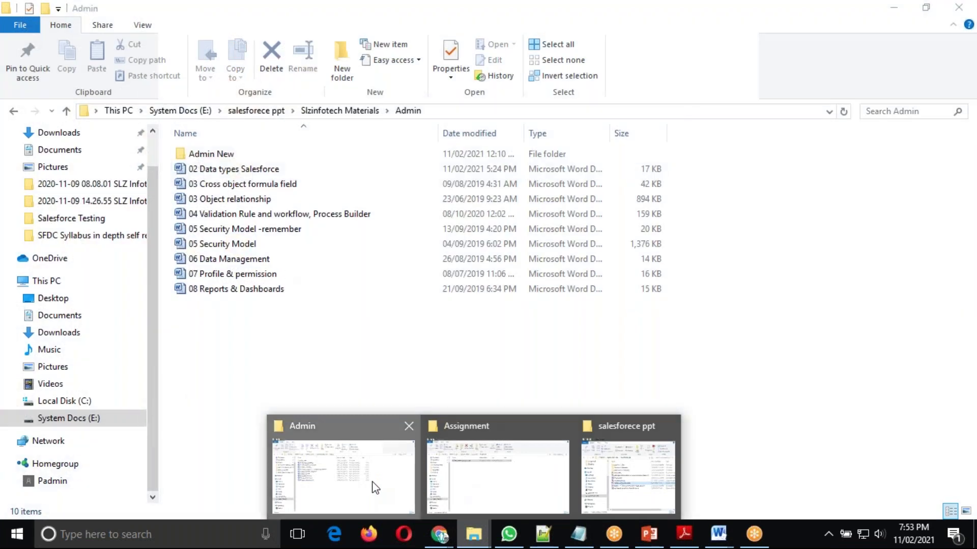
pyautogui.click(375, 487)
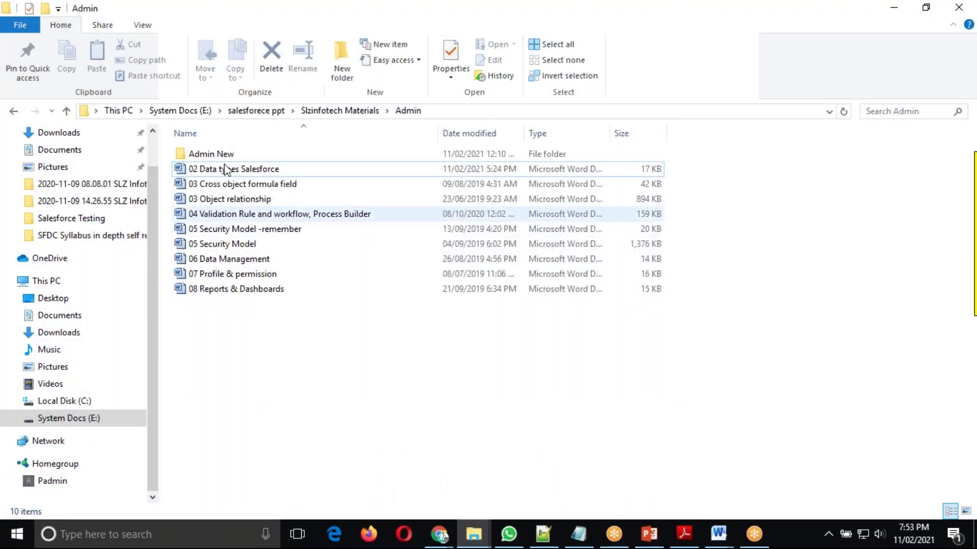
pyautogui.doubleClick(218, 154)
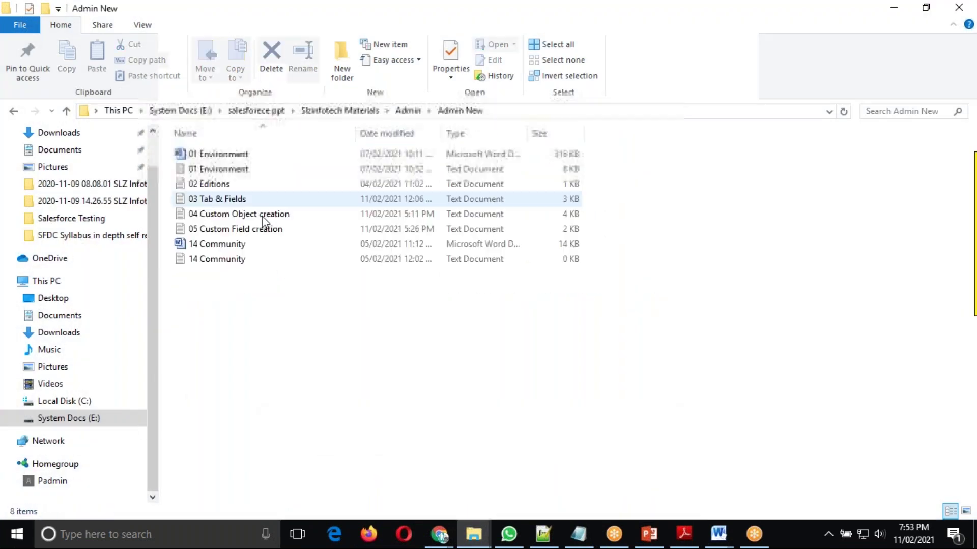
pyautogui.click(224, 200)
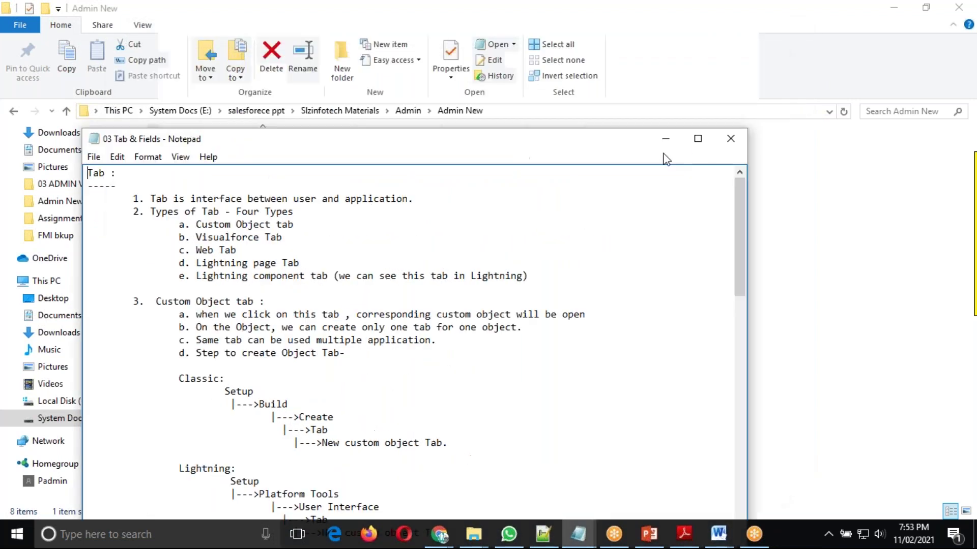
pyautogui.click(697, 138)
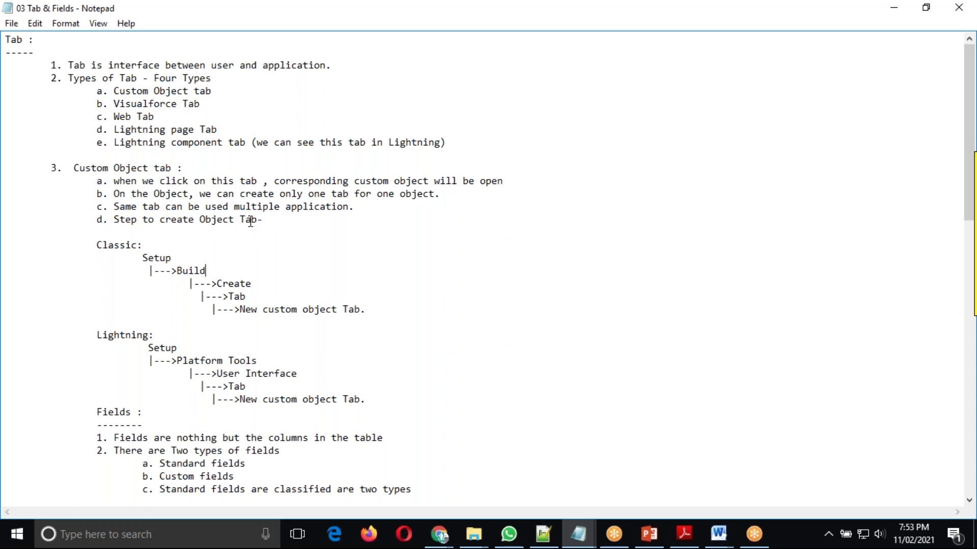
# Skim the Tab & Fields notes down to the system fields and return to the list of tab types
pyautogui.scroll(-7, 300, 259)
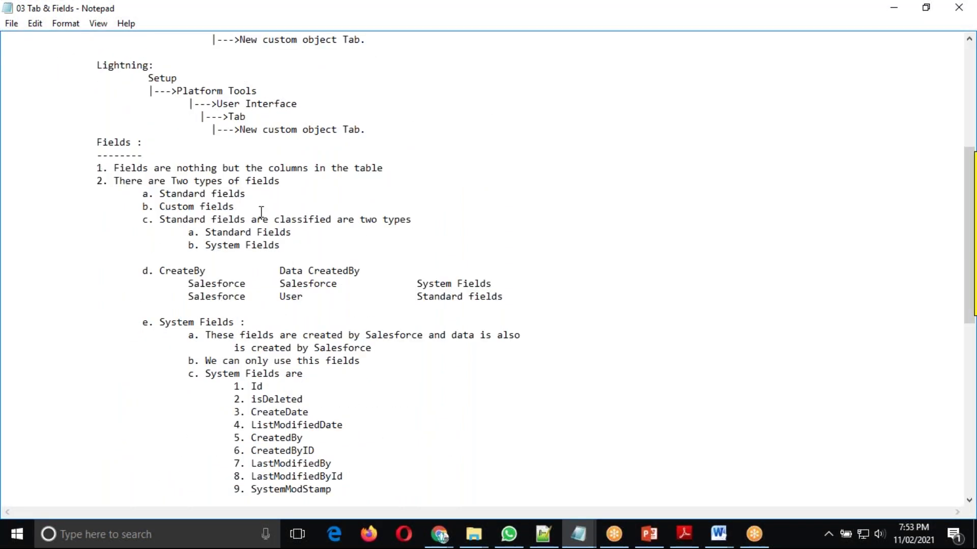
pyautogui.scroll(7, 272, 215)
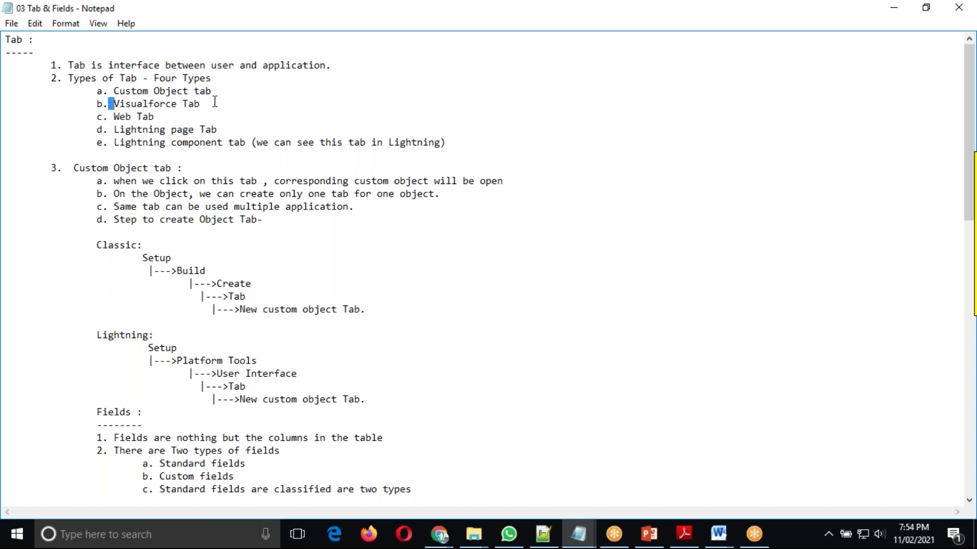
pyautogui.press('Down')
pyautogui.click(229, 129)
# Switch to the Salesforce Tabs page in Chrome and examine its Web, Visualforce and Lightning Component tab sections
pyautogui.hotkey('alt', 'Tab')
pyautogui.hotkey('alt', 'Tab')
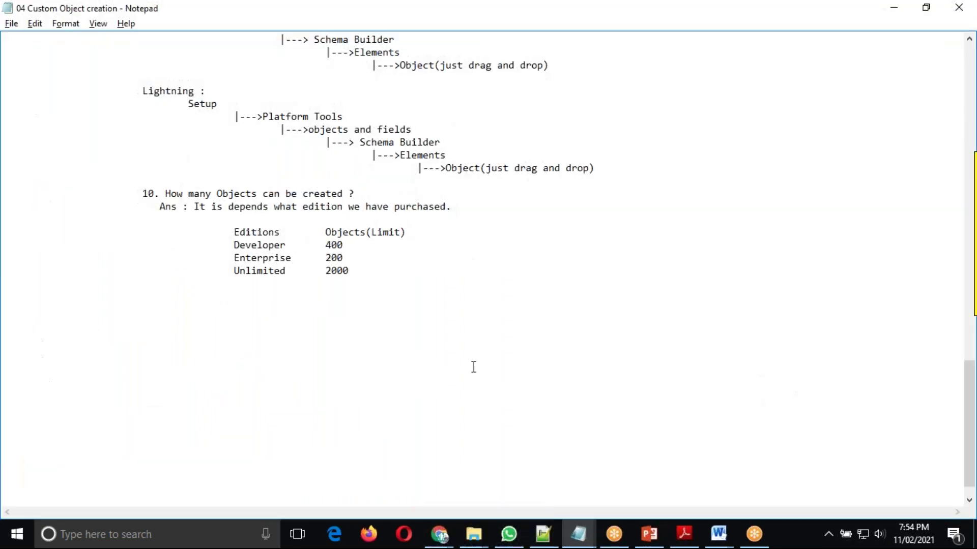
pyautogui.hotkey('alt', 'Tab')
pyautogui.moveTo(440, 535)
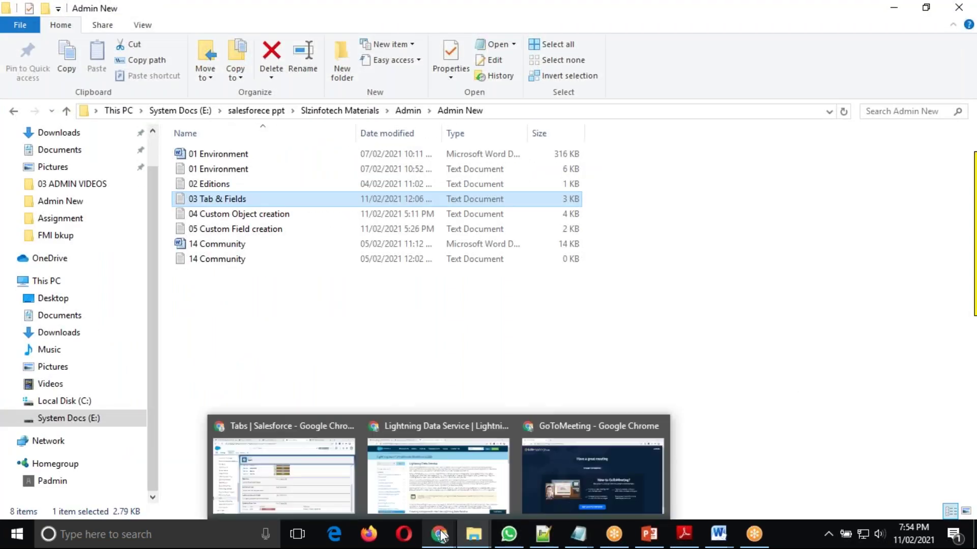
pyautogui.click(315, 483)
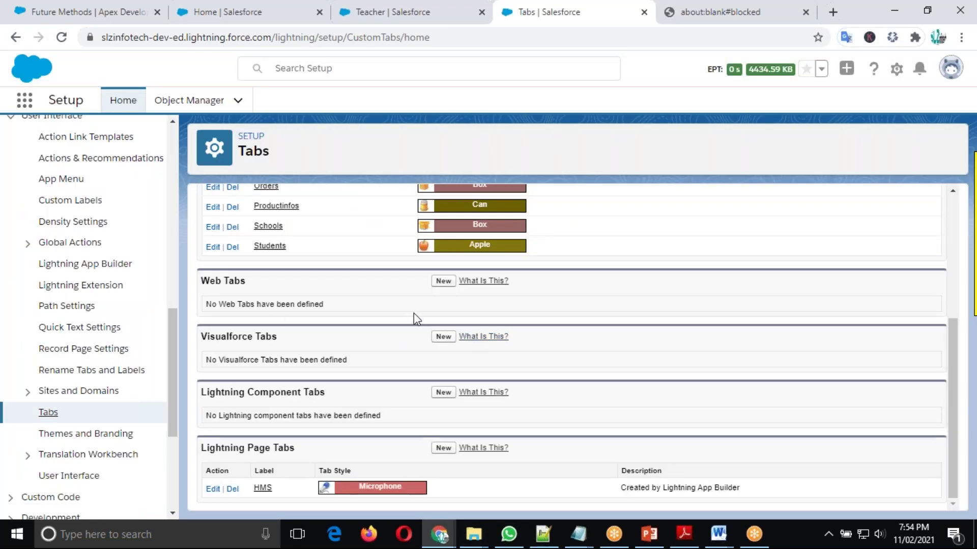
pyautogui.scroll(1, 414, 319)
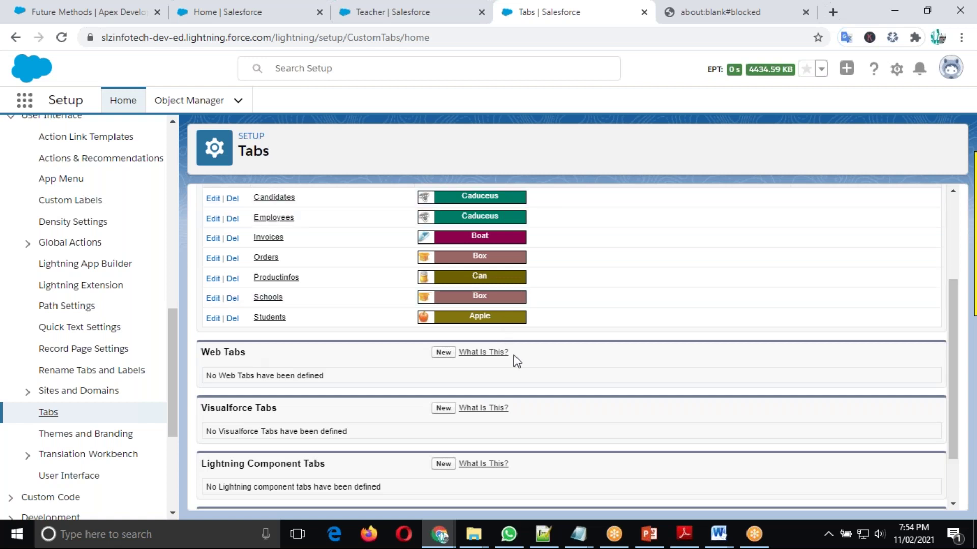
pyautogui.scroll(-3, 515, 360)
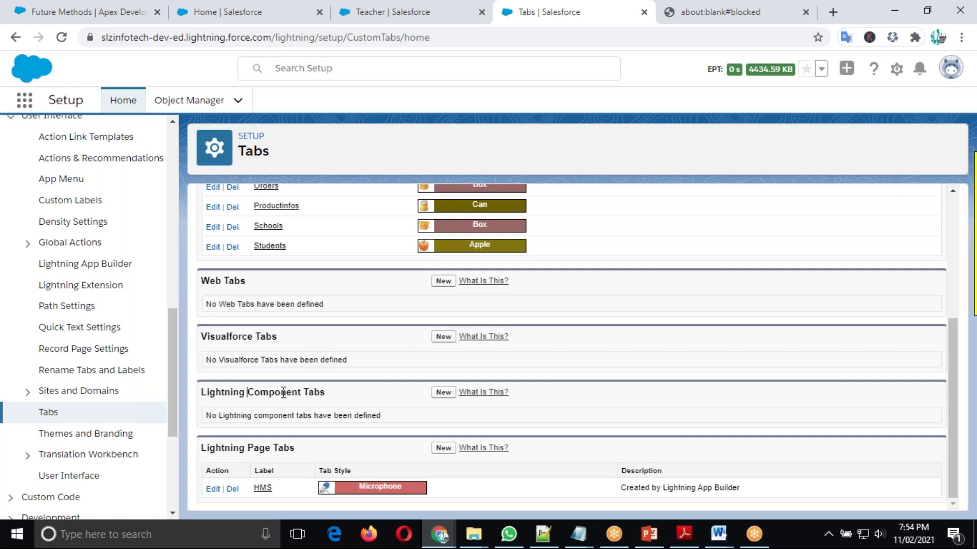
pyautogui.moveTo(201, 336); pyautogui.dragTo(278, 337)
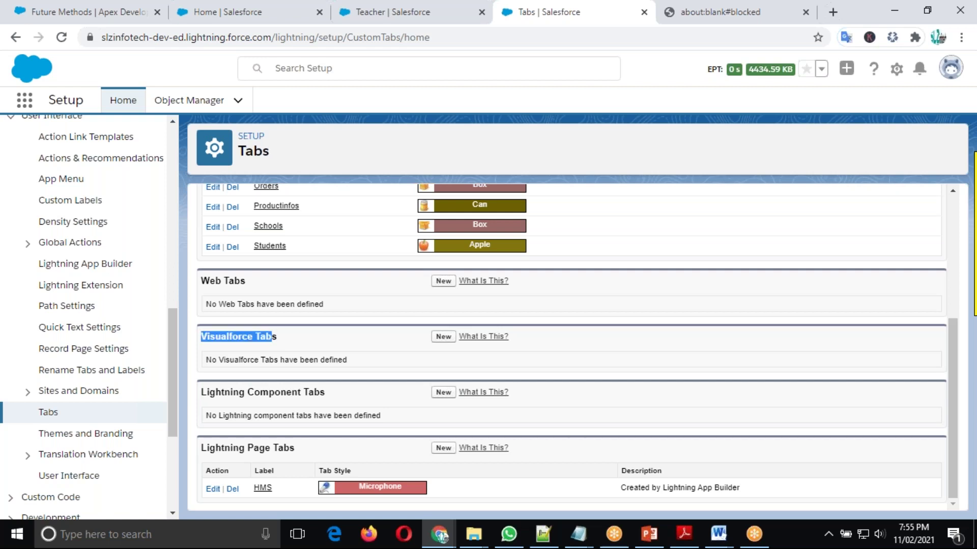
pyautogui.click(290, 344)
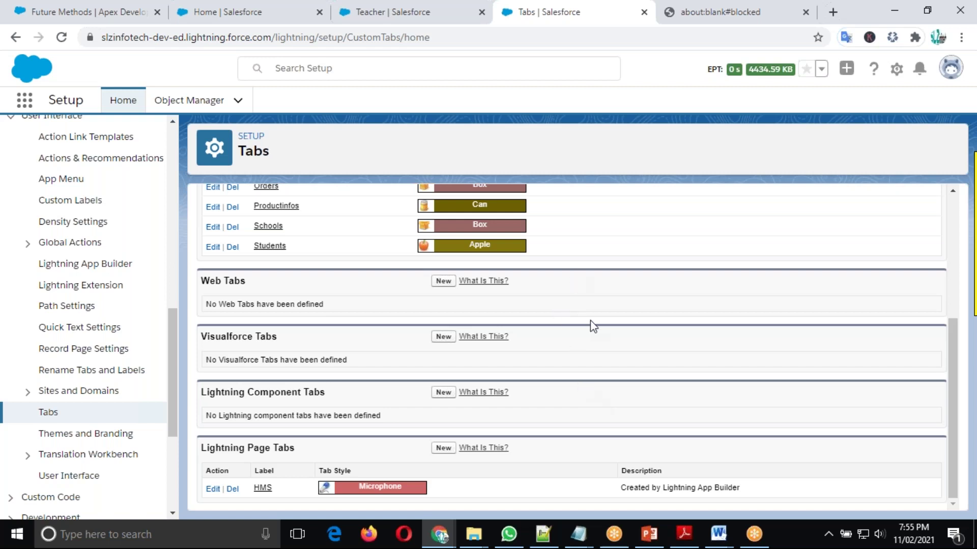
pyautogui.scroll(3, 588, 324)
pyautogui.scroll(-3, 594, 327)
pyautogui.moveTo(203, 335); pyautogui.dragTo(285, 344)
pyautogui.click(298, 347)
pyautogui.click(329, 395)
# Look over the Setup Home page with its creation options and the details page of the new Visualforce tab wizard
pyautogui.click(443, 337)
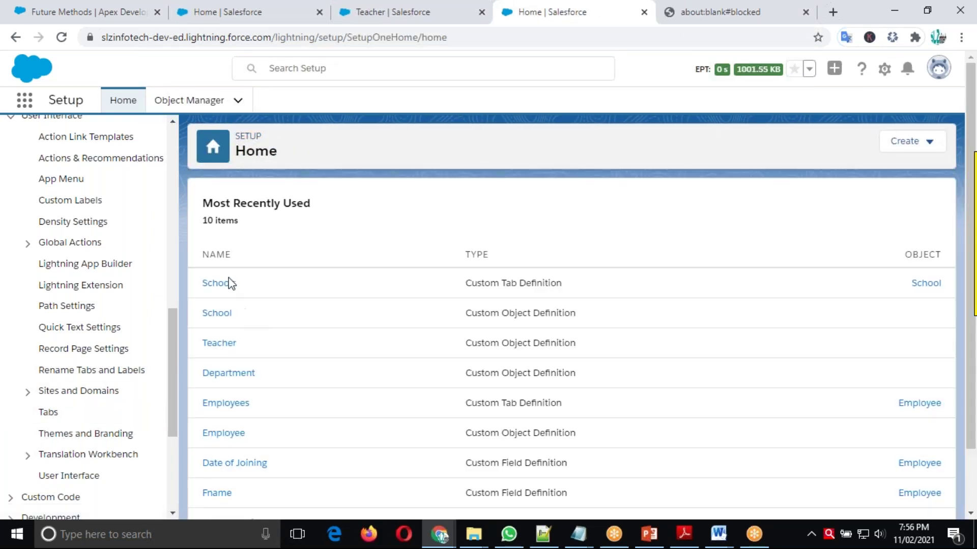
pyautogui.scroll(-5, 654, 302)
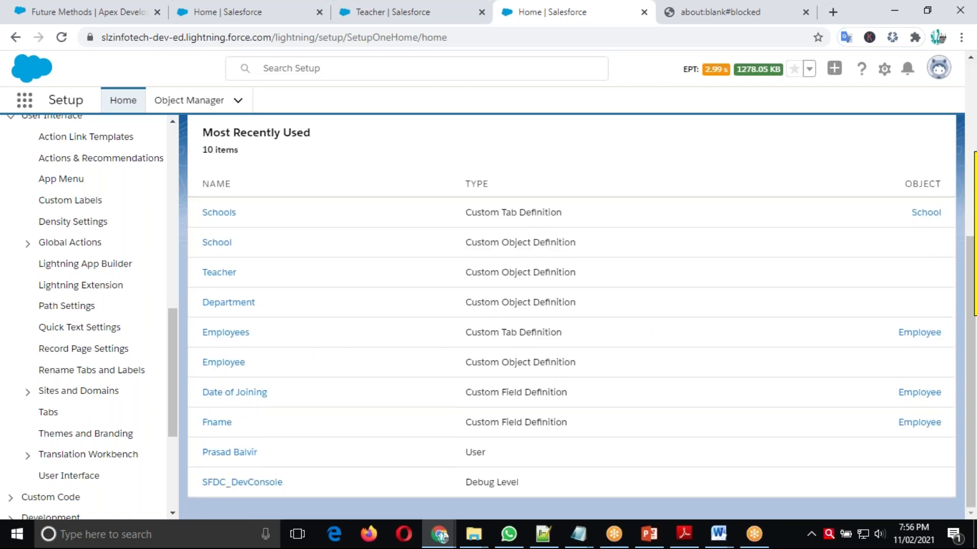
pyautogui.scroll(5, 496, 363)
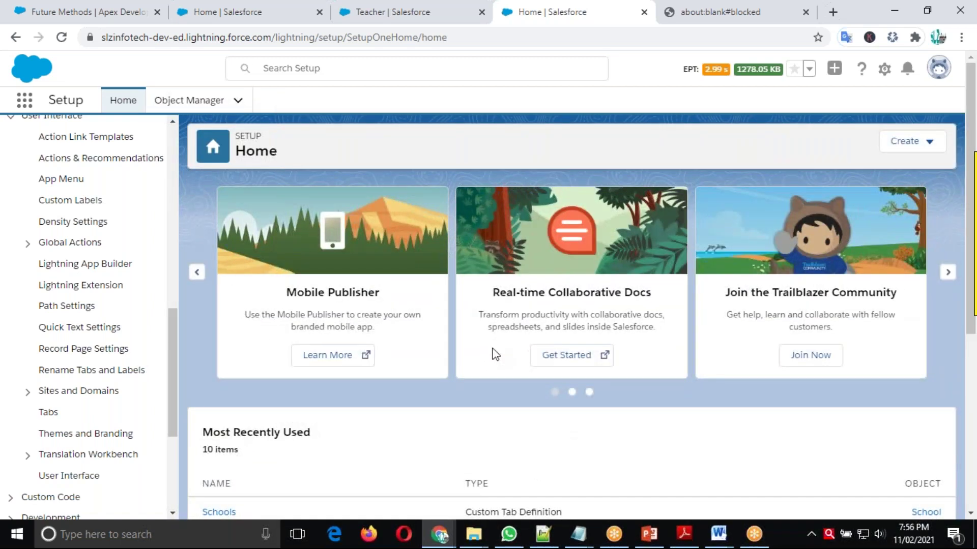
pyautogui.click(929, 145)
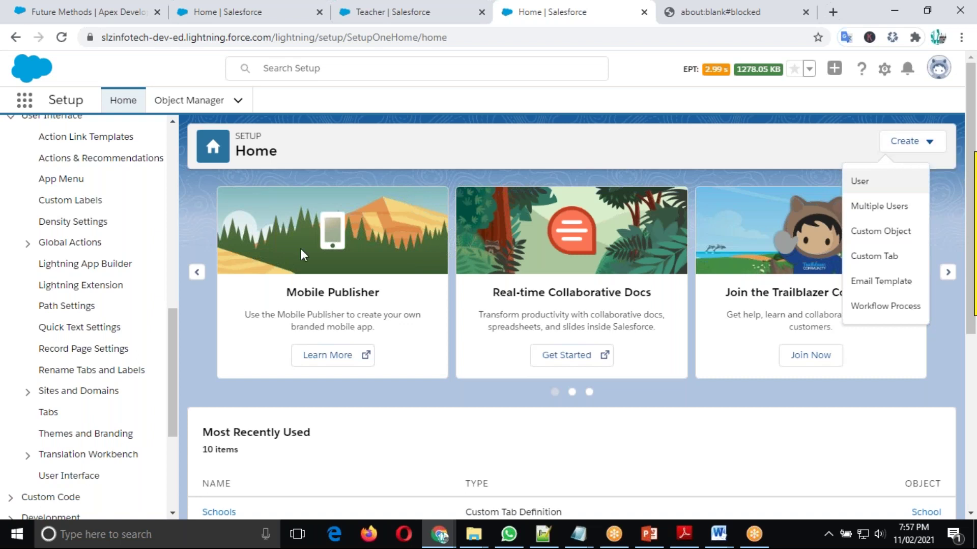
pyautogui.scroll(-5, 300, 249)
pyautogui.scroll(5, 388, 311)
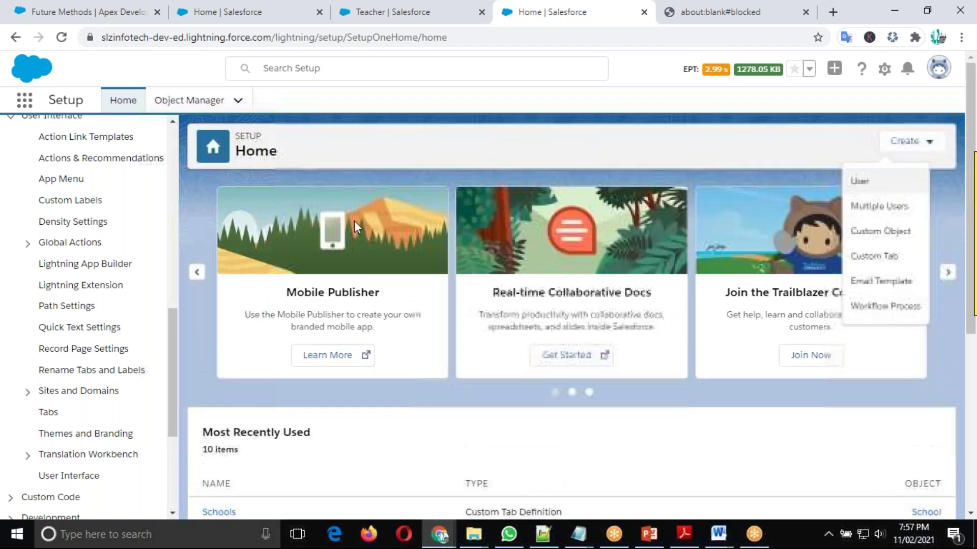
pyautogui.click(16, 37)
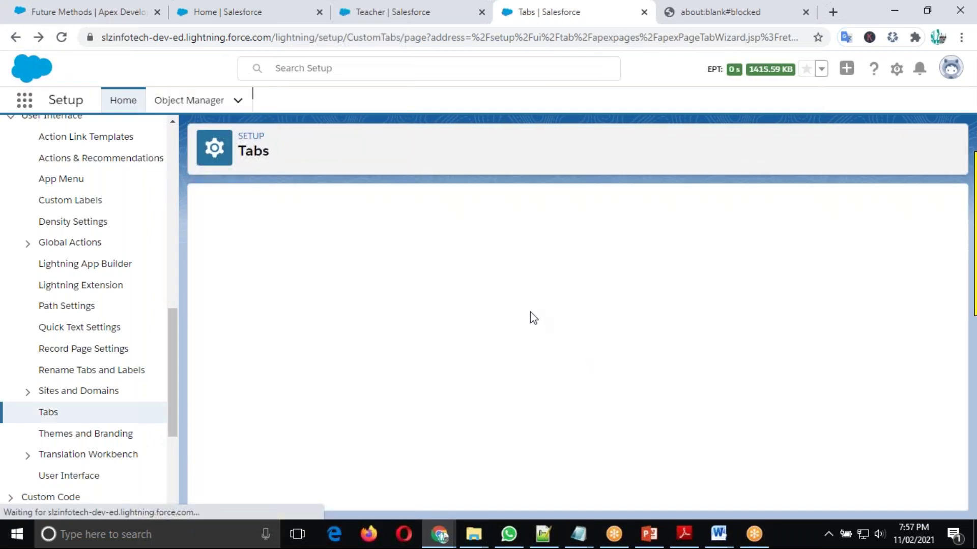
pyautogui.scroll(-2, 610, 313)
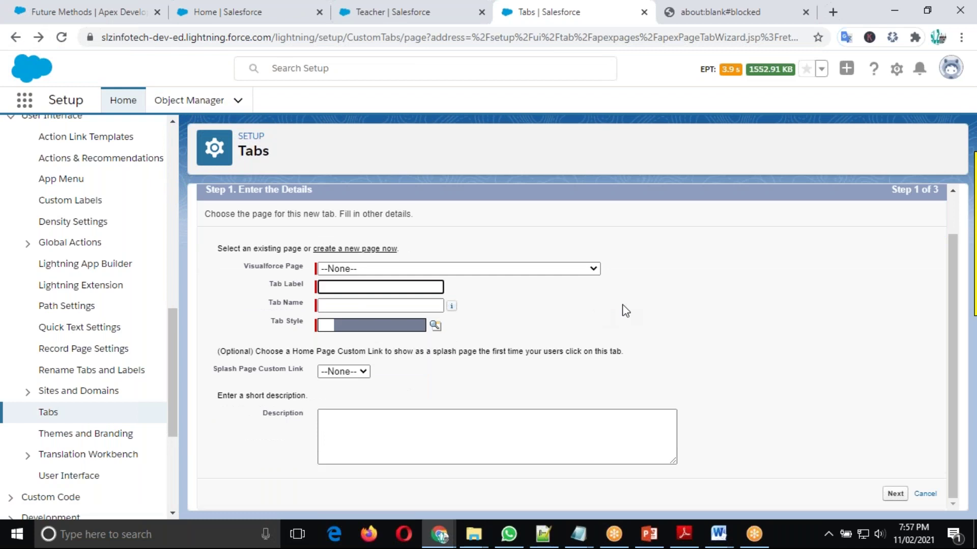
# Switch to the Tab & Fields notes in Notepad and review the Lightning page and Lightning component tab entries
pyautogui.hotkey('alt', 'Tab')
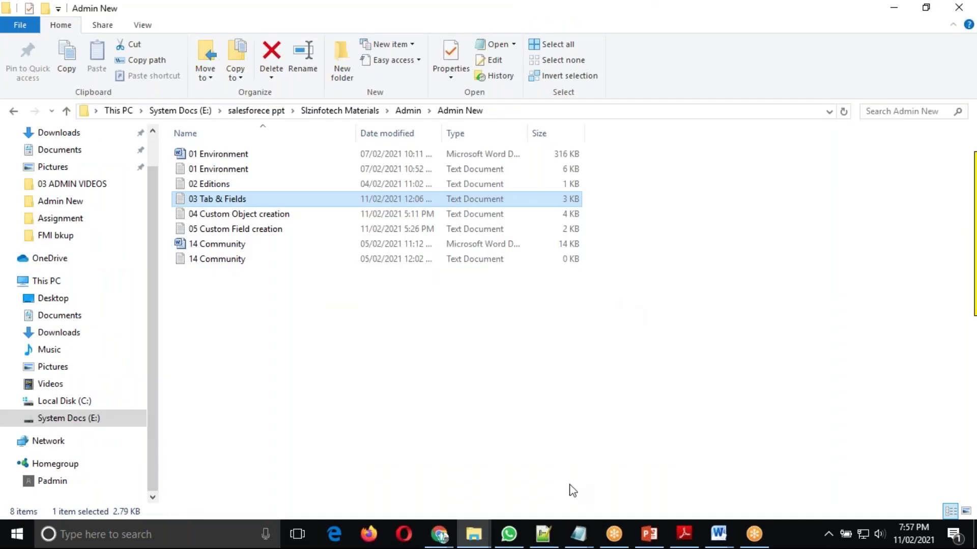
pyautogui.click(543, 536)
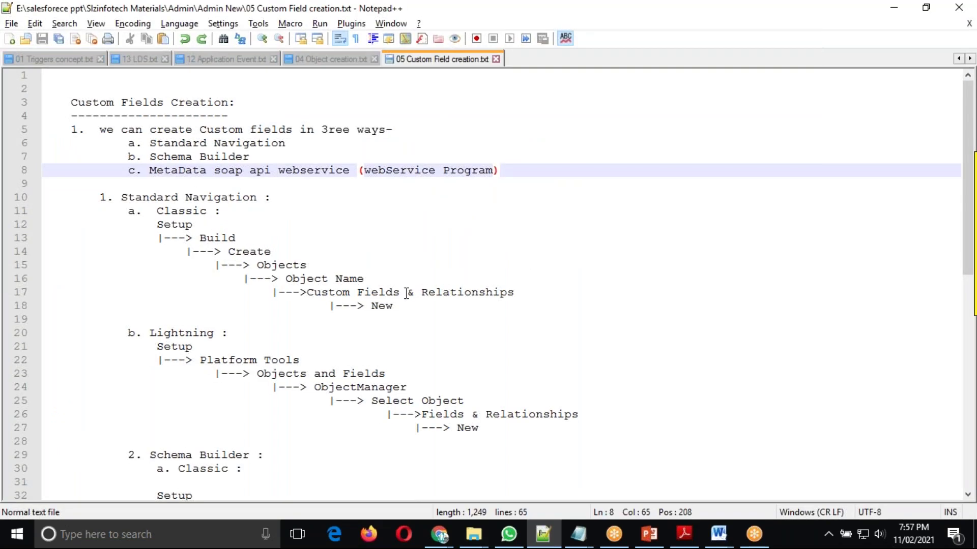
pyautogui.moveTo(579, 534)
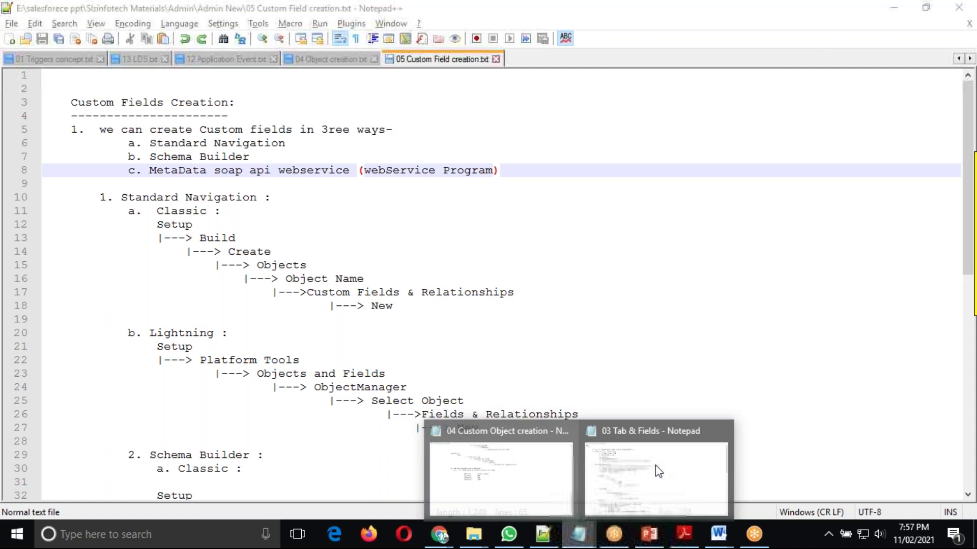
pyautogui.moveTo(656, 467)
pyautogui.click(662, 470)
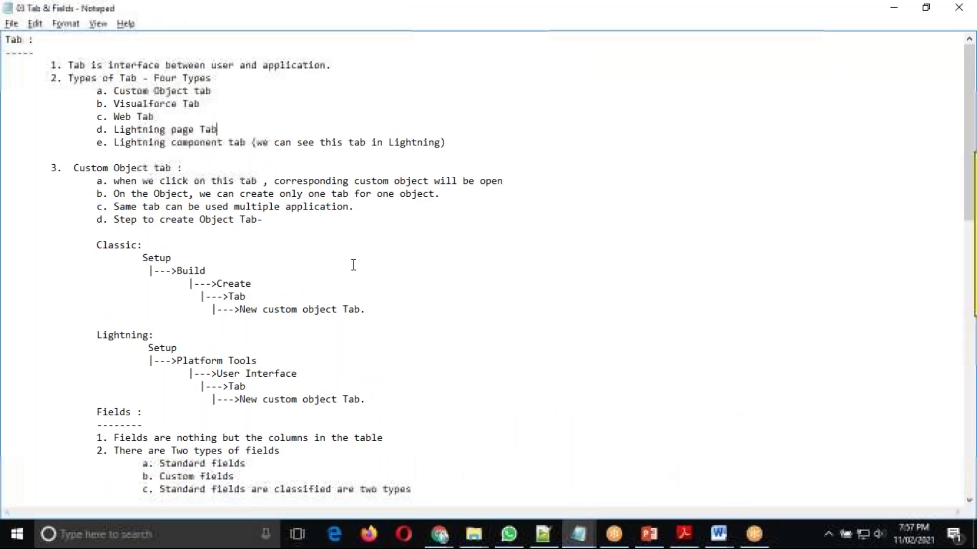
pyautogui.click(214, 129)
pyautogui.click(239, 143)
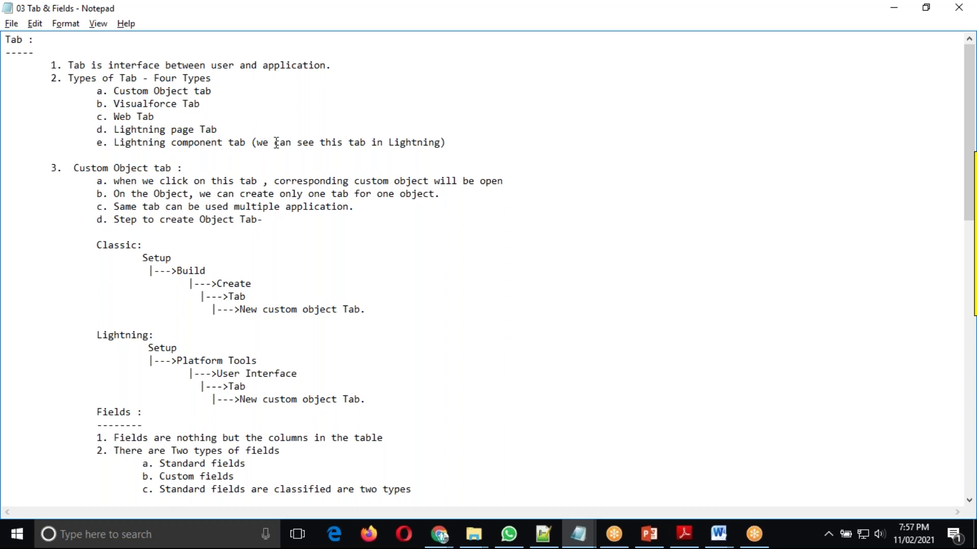
pyautogui.click(417, 144)
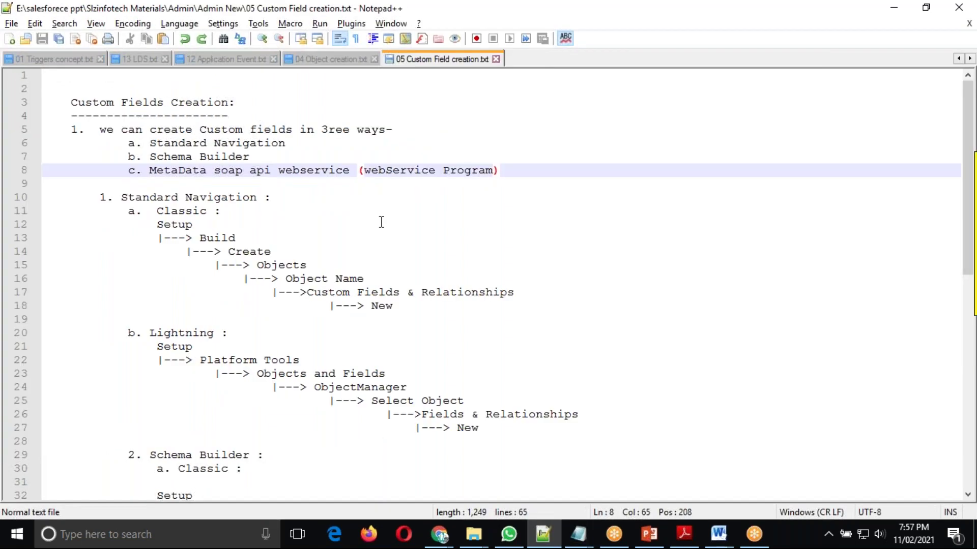
# Switch back to Chrome, reopen the Tabs list and examine the Lightning Component and Lightning Page tab sections
pyautogui.hotkey('alt', 'Tab')
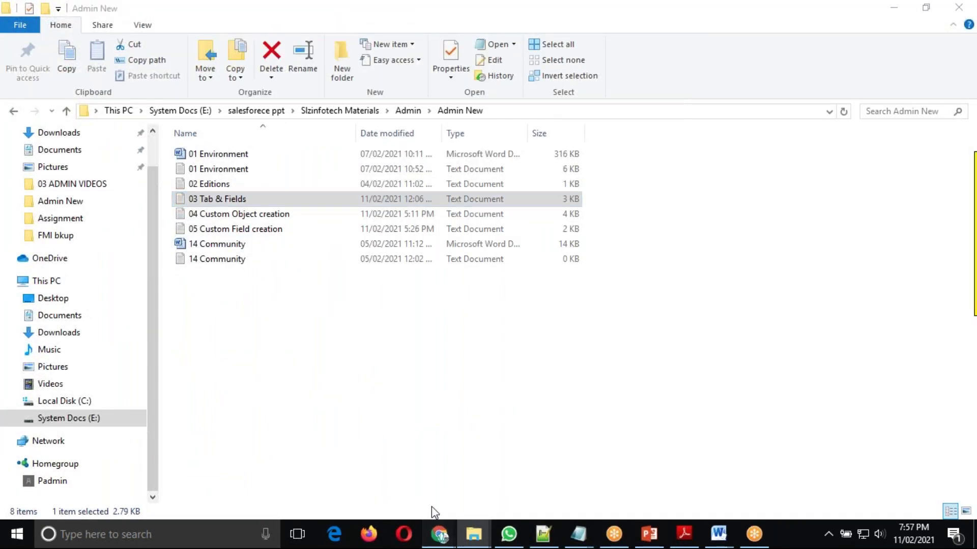
pyautogui.moveTo(439, 537)
pyautogui.click(312, 483)
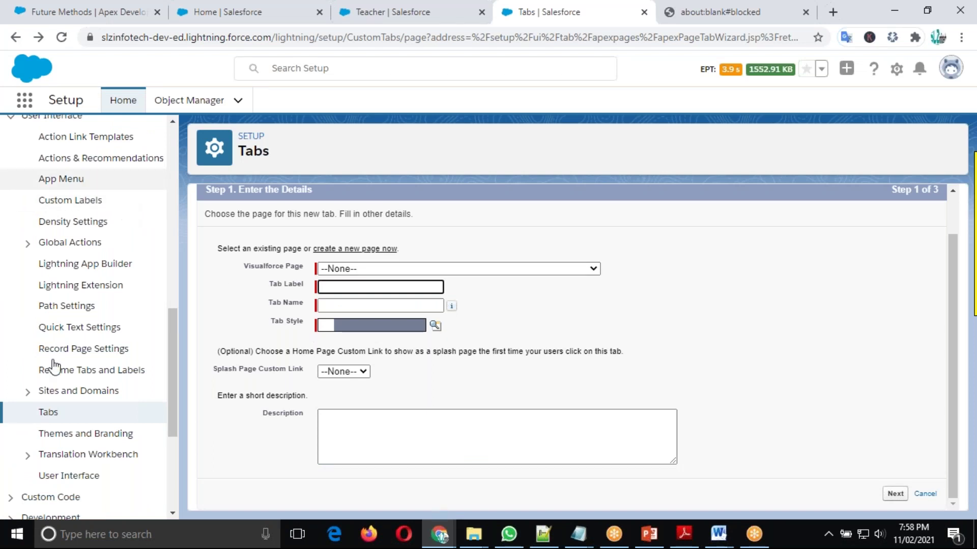
pyautogui.click(49, 413)
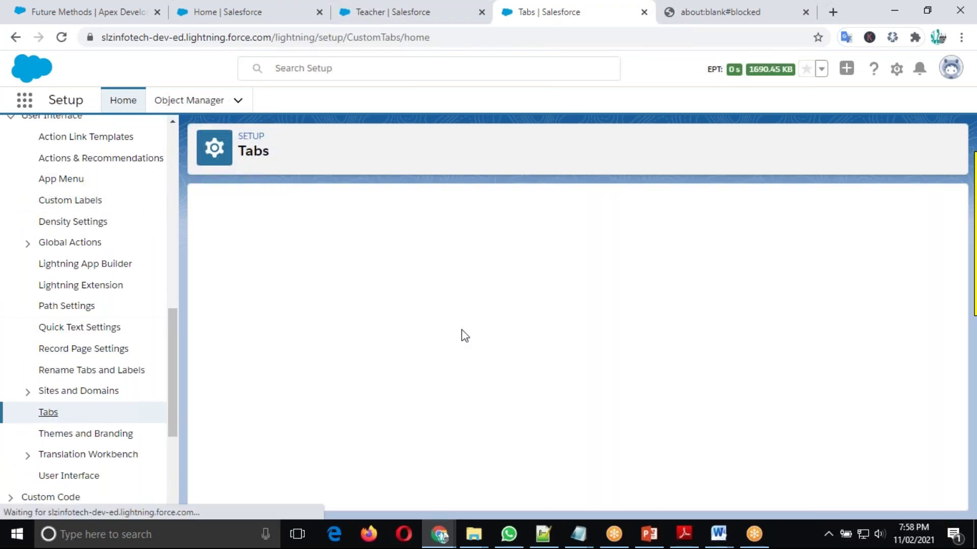
pyautogui.scroll(-4, 546, 301)
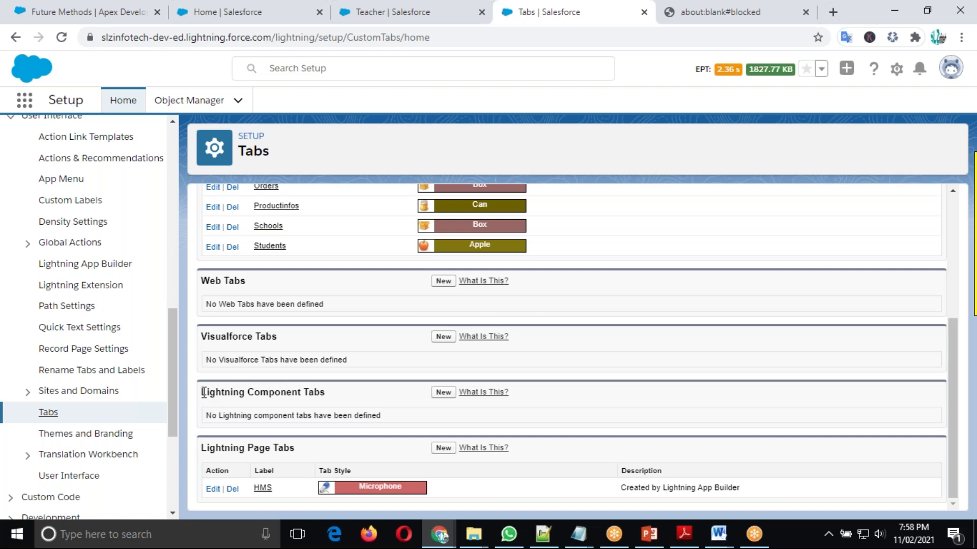
pyautogui.moveTo(203, 392); pyautogui.dragTo(299, 453)
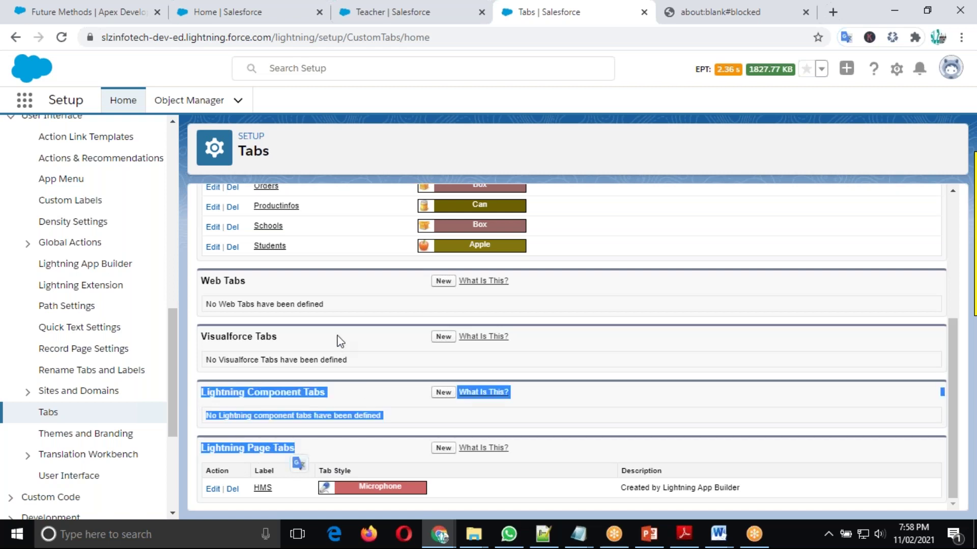
pyautogui.click(244, 278)
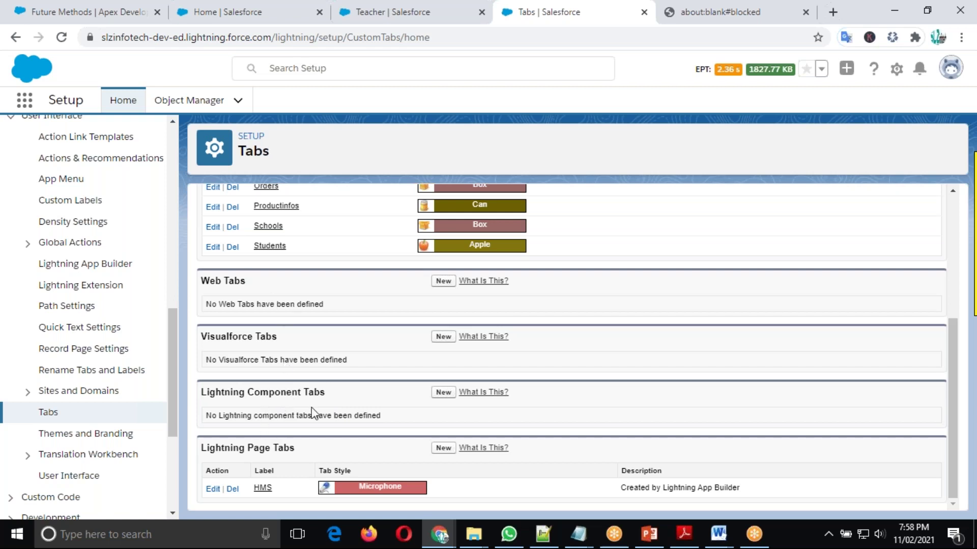
# Switch to the Tab & Fields notes in Notepad and review the object tab creation paths, field types and system fields
pyautogui.hotkey('alt', 'Tab')
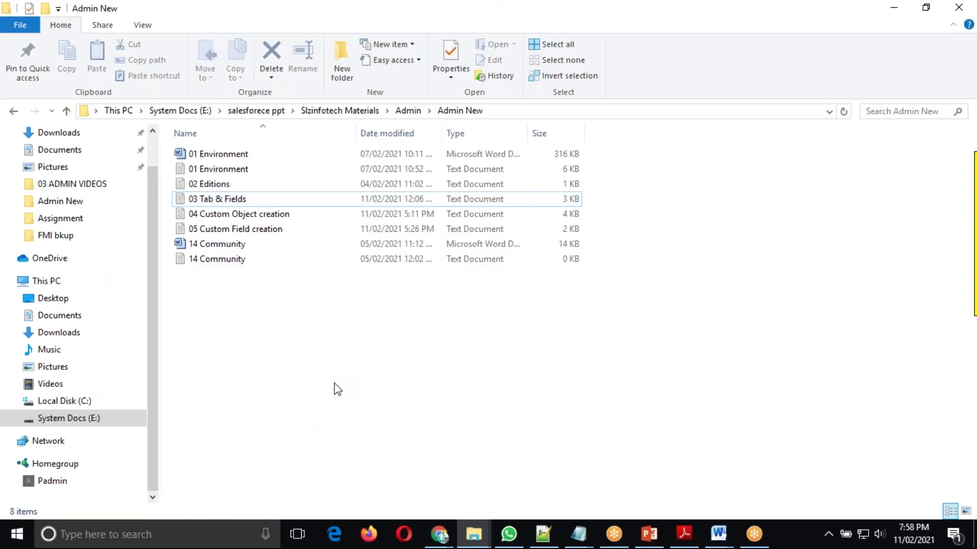
pyautogui.hotkey('alt', 'Tab')
pyautogui.click(220, 249)
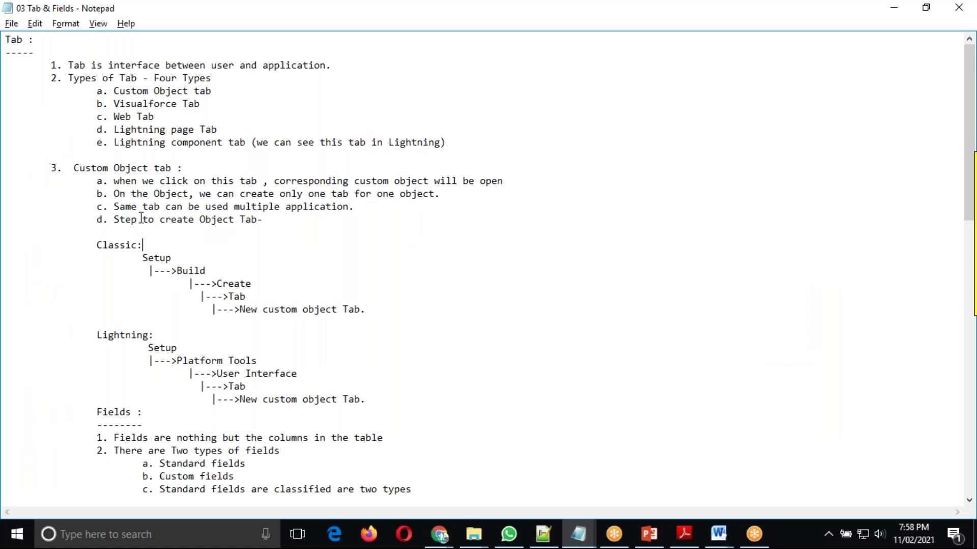
pyautogui.scroll(-2, 311, 294)
pyautogui.scroll(-3, 298, 302)
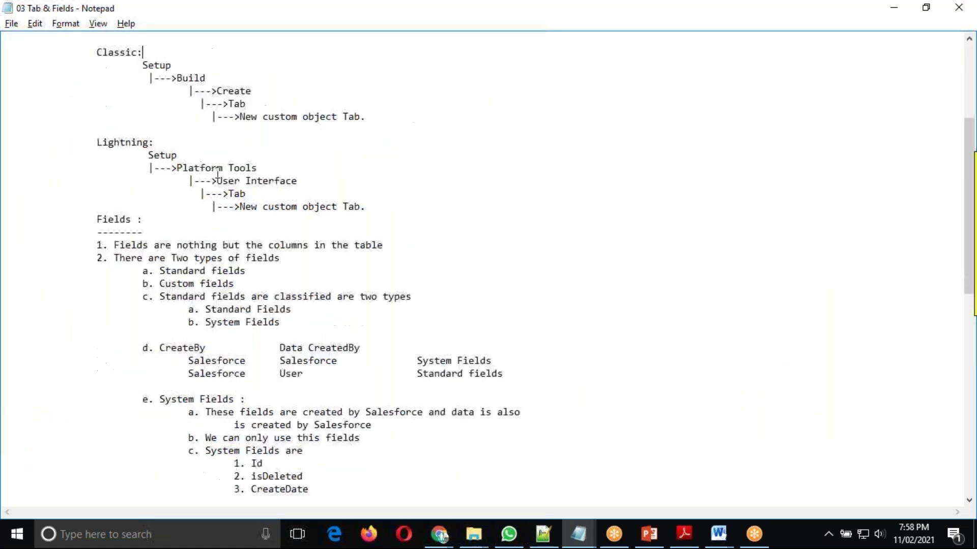
pyautogui.scroll(-1, 395, 299)
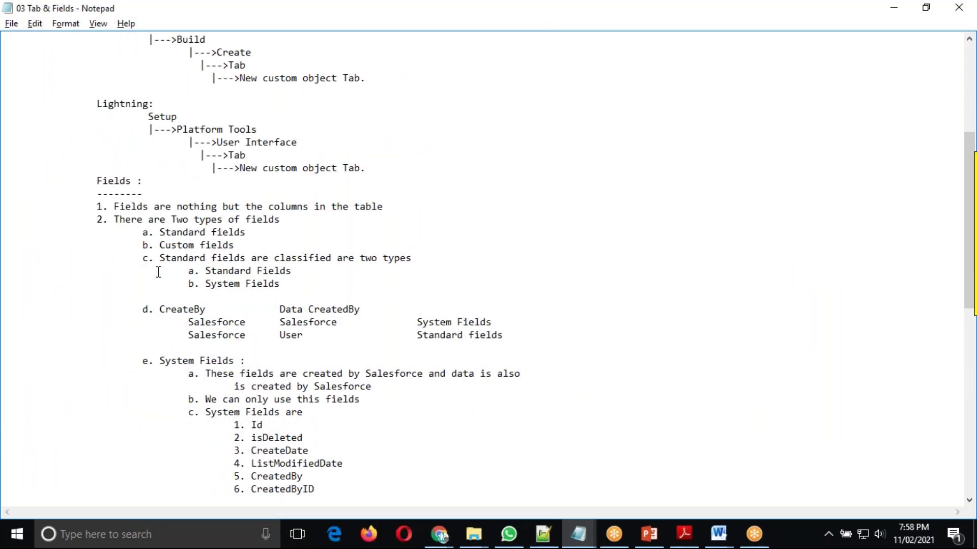
pyautogui.click(484, 258)
pyautogui.scroll(-10, 510, 313)
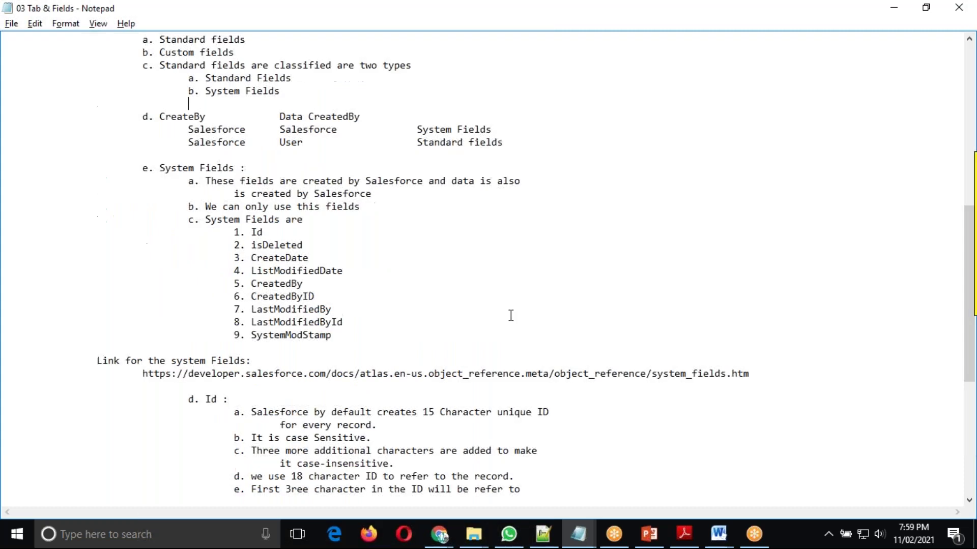
pyautogui.scroll(4, 511, 316)
pyautogui.scroll(-7, 510, 315)
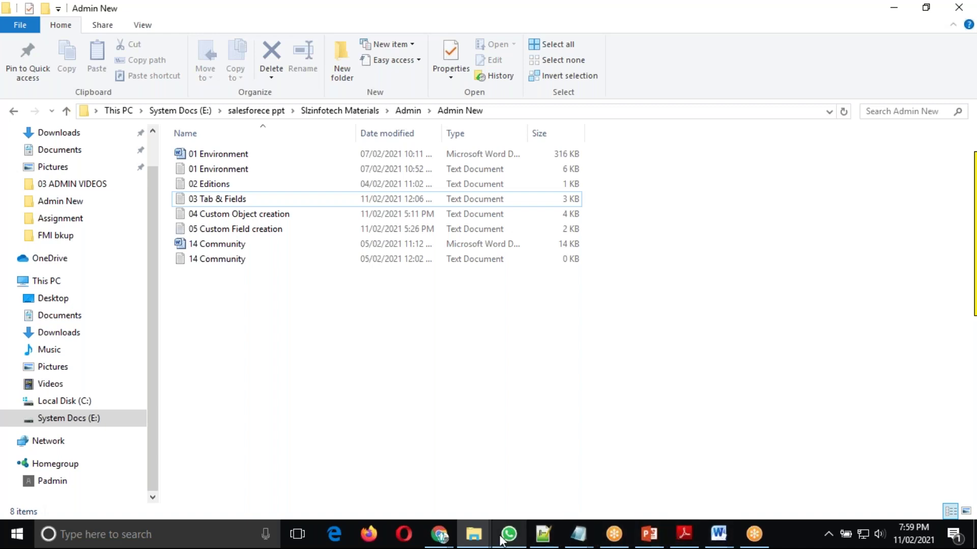
# Switch back to the Salesforce Tabs page in Chrome and examine the Custom Object, Web and Visualforce tab sections
pyautogui.moveTo(439, 535)
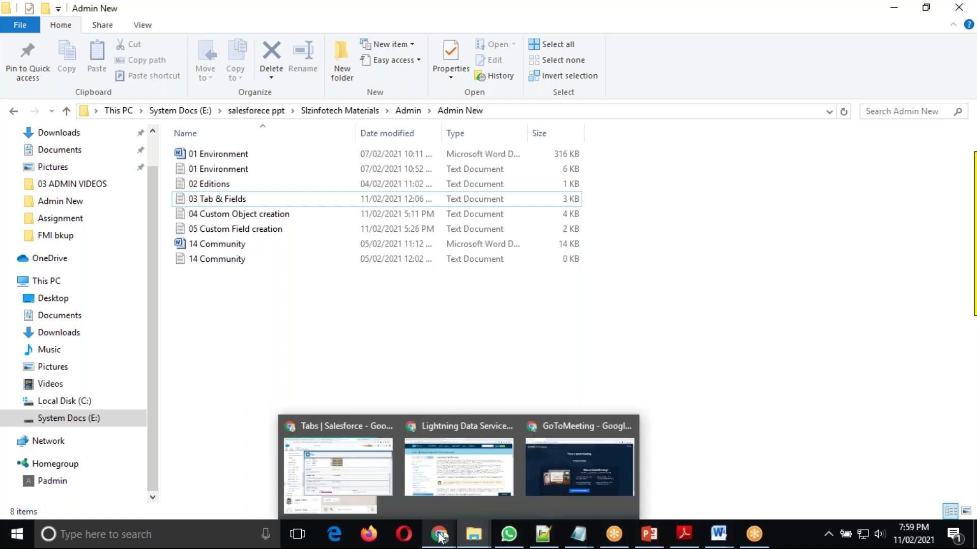
pyautogui.click(320, 502)
pyautogui.scroll(5, 675, 328)
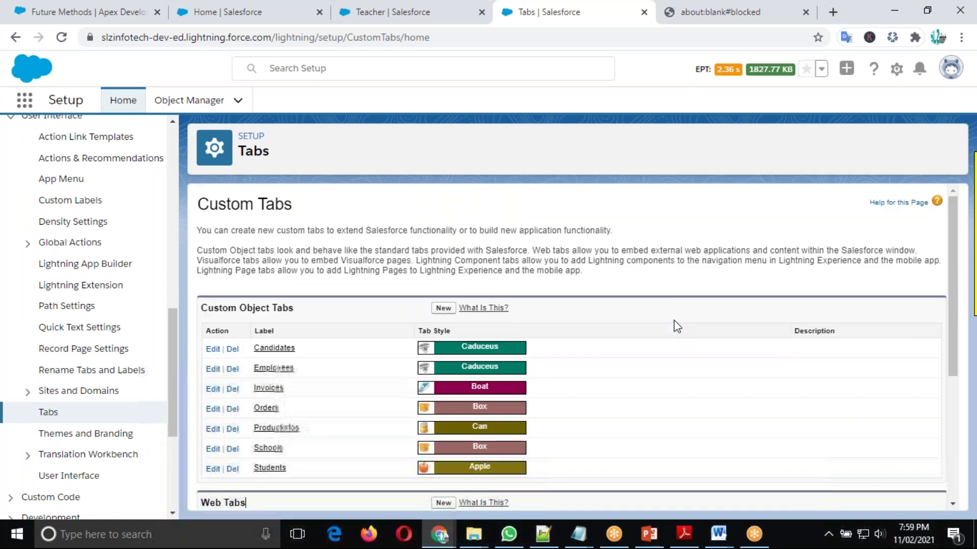
pyautogui.scroll(-1, 675, 327)
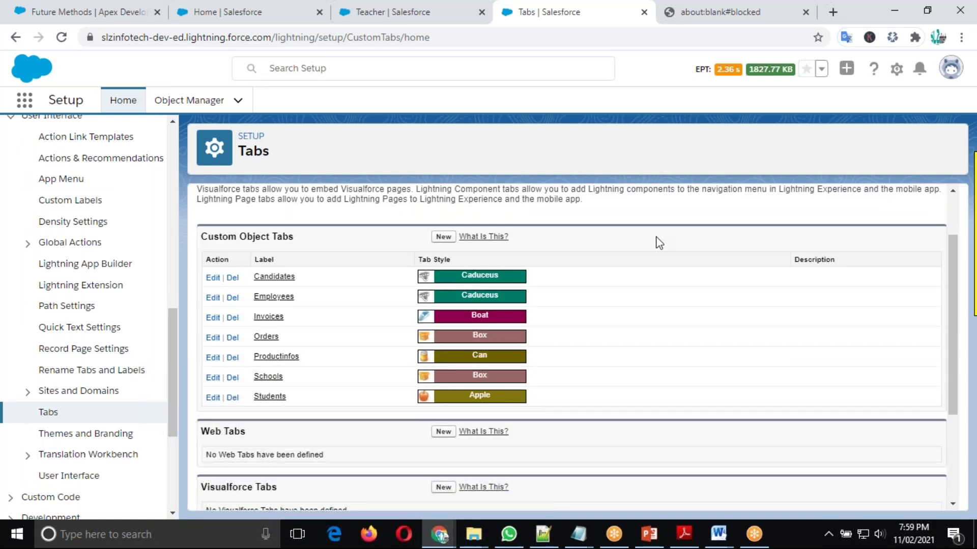
pyautogui.scroll(1, 659, 243)
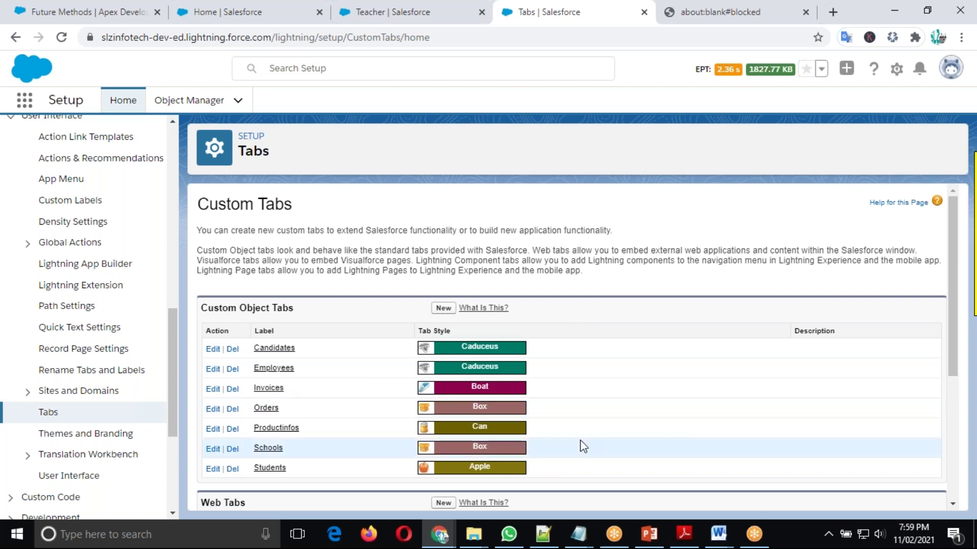
pyautogui.scroll(-3, 580, 453)
pyautogui.moveTo(546, 523)
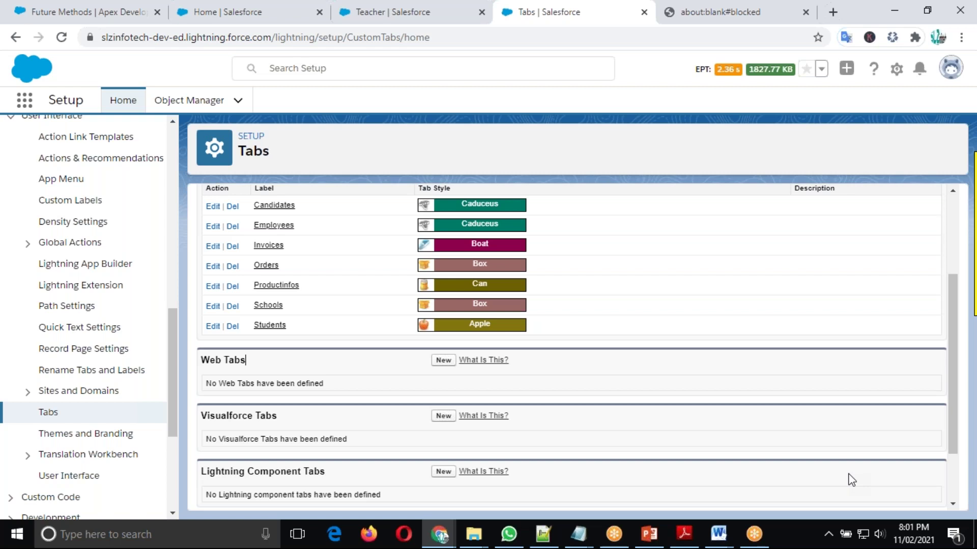
# Look over the User Interface and Objects and Fields entries of the Setup tree and the custom tab sections
pyautogui.scroll(3, 648, 342)
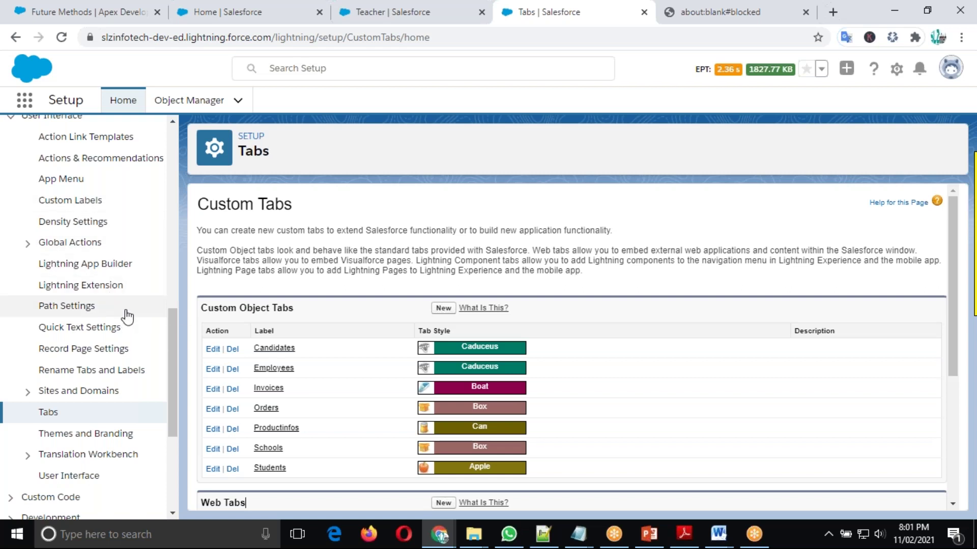
pyautogui.scroll(-1, 126, 314)
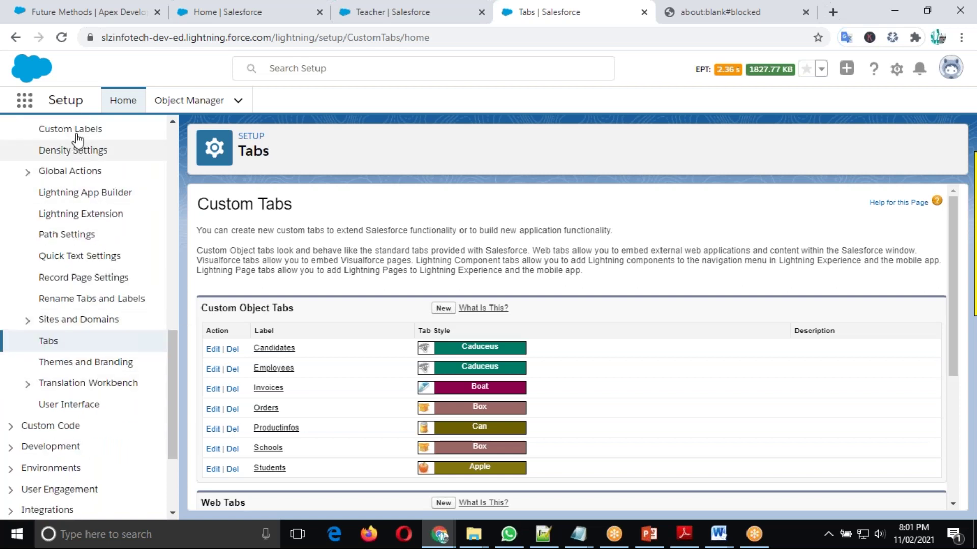
pyautogui.scroll(3, 83, 321)
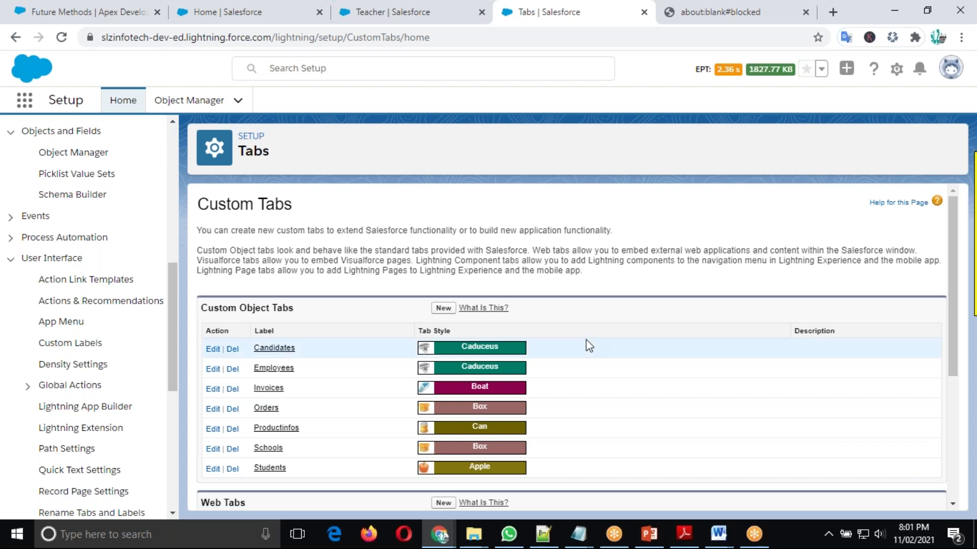
pyautogui.scroll(-4, 584, 342)
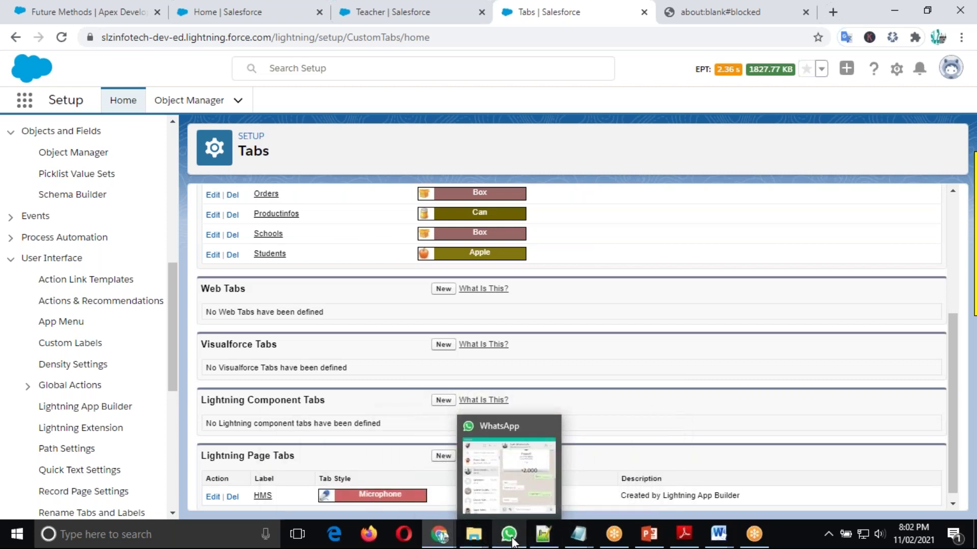
# Switch to the Salesforce ADM 201 training presentation in PowerPoint and look through the slides around Salesforce Products and Marketing Cloud
pyautogui.moveTo(651, 538)
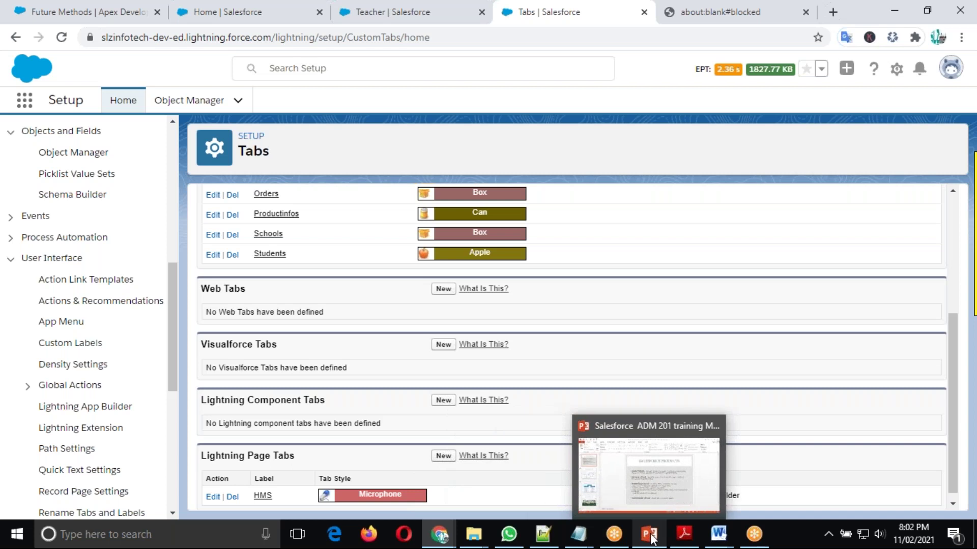
pyautogui.click(651, 538)
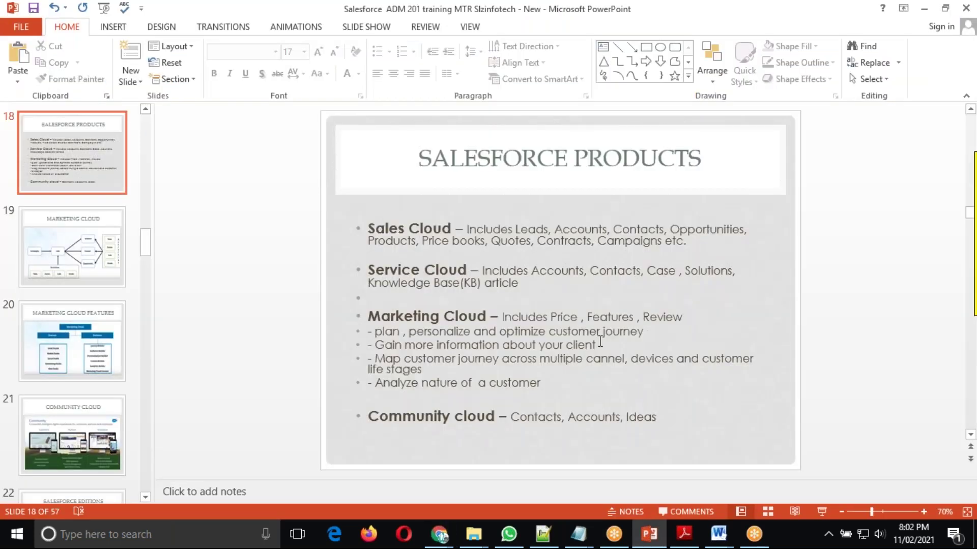
pyautogui.scroll(-2, 622, 352)
pyautogui.scroll(4, 622, 352)
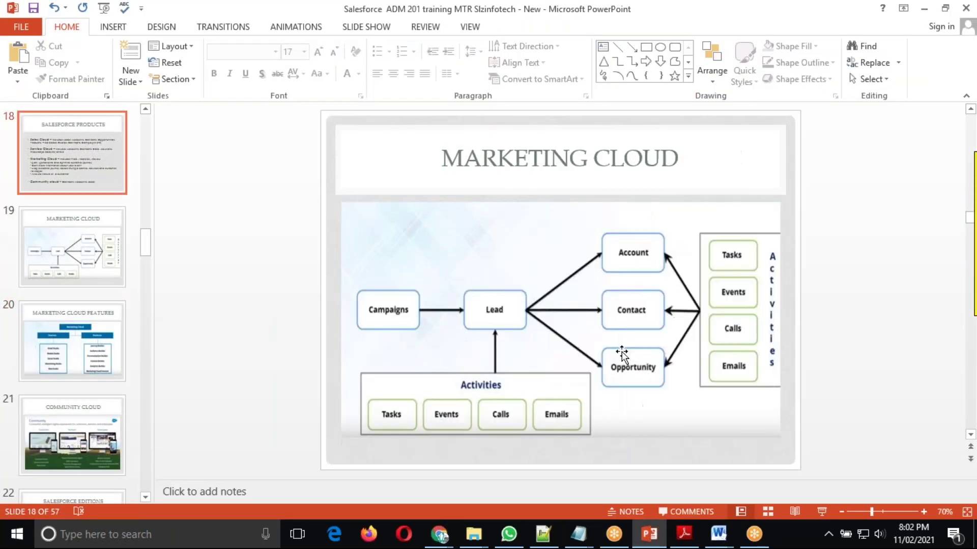